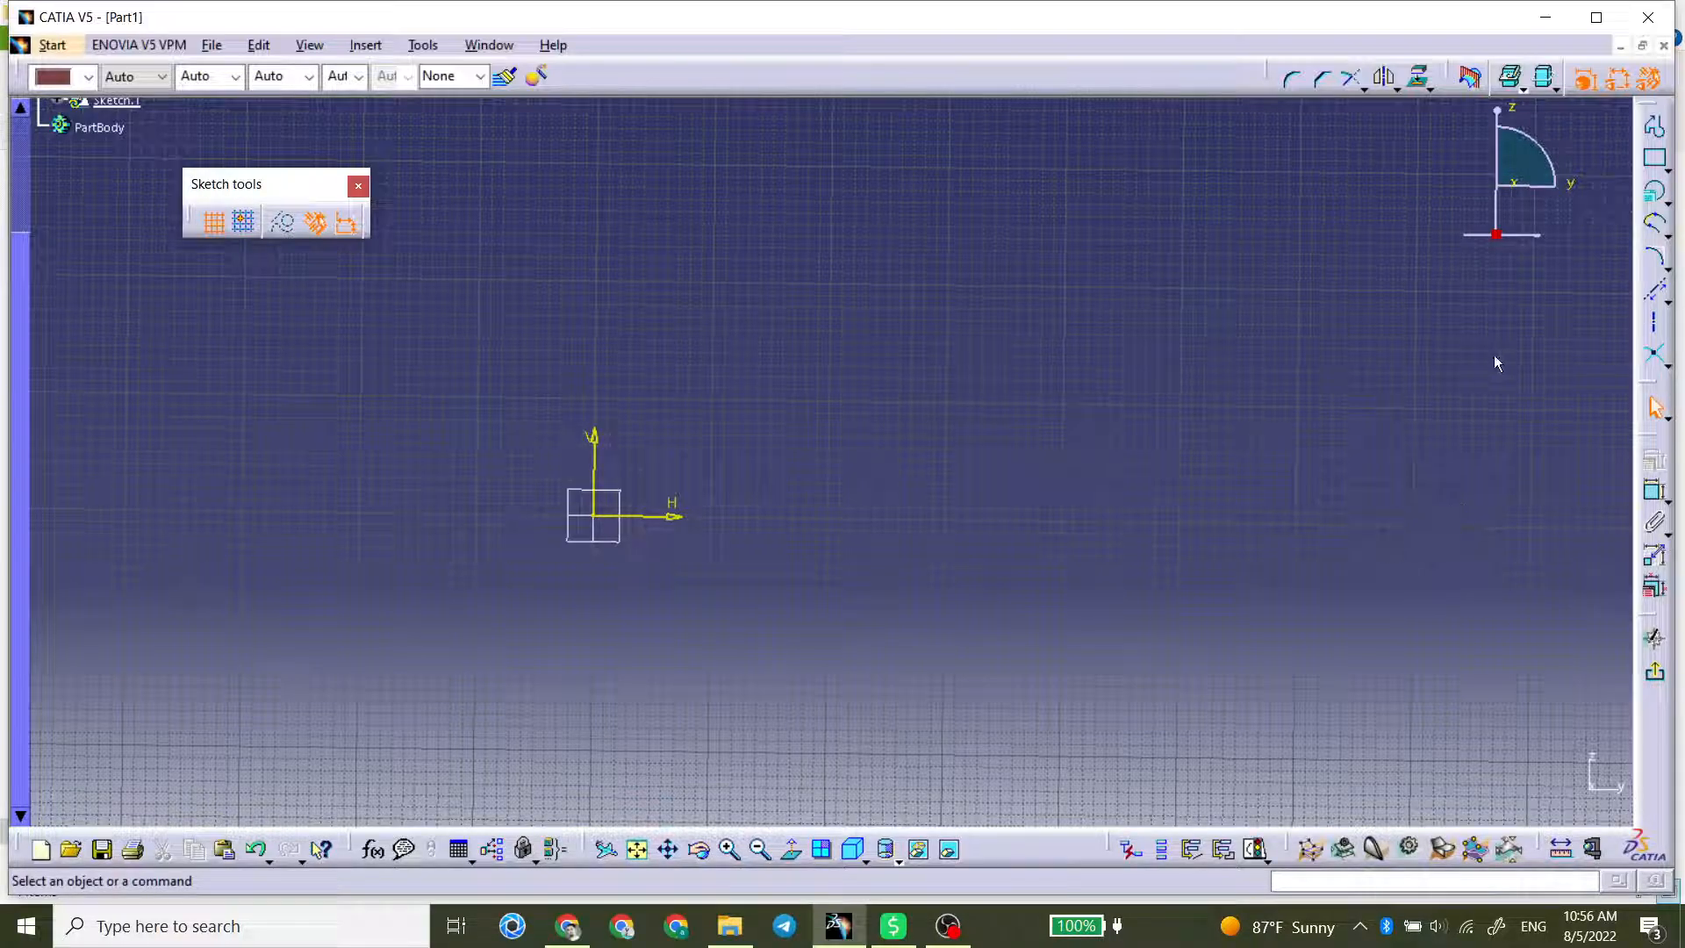
{"action": "left_click", "coordinate": [1666, 203]}
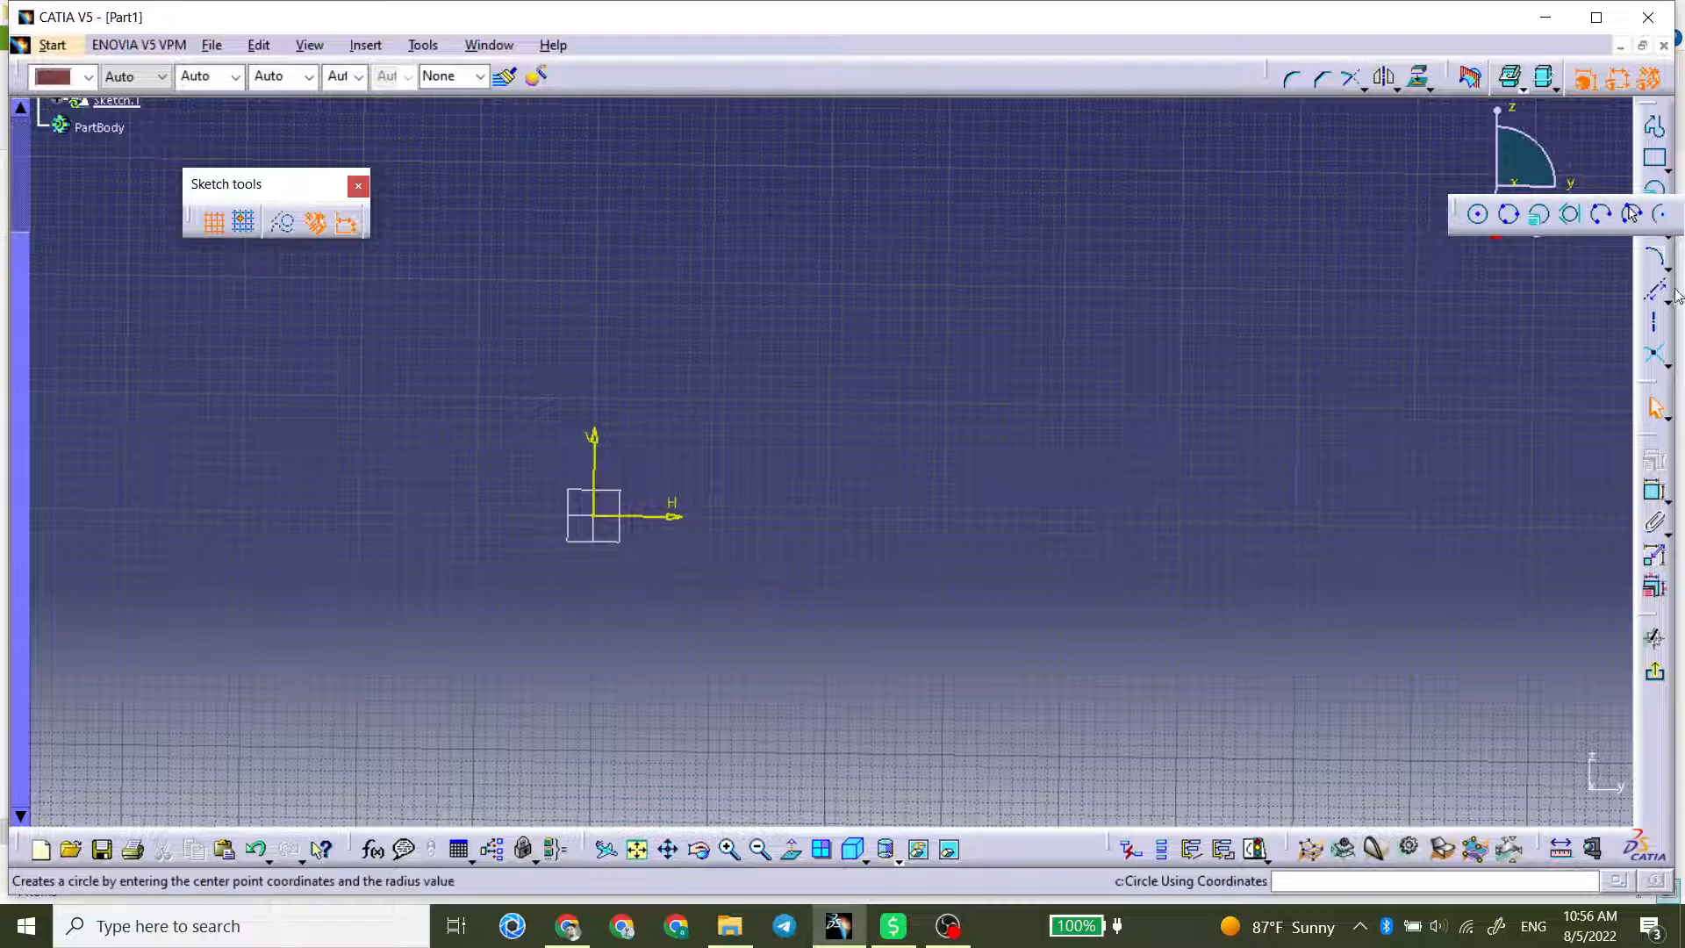
{"action": "left_click", "coordinate": [1668, 264]}
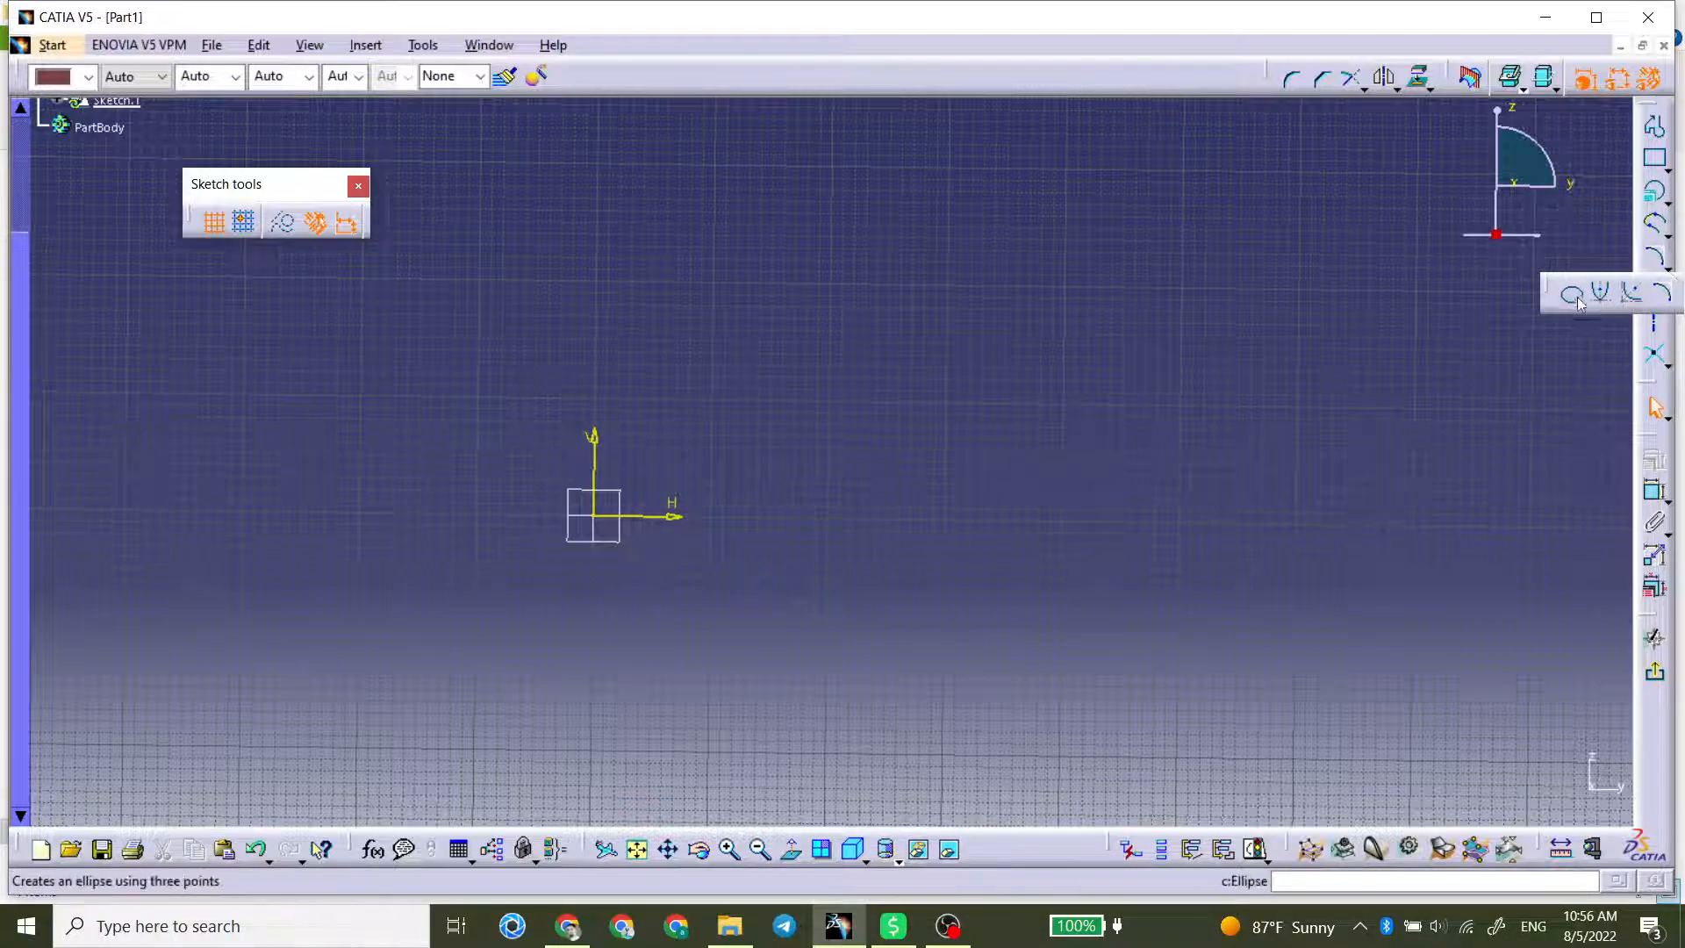
{"action": "left_click", "coordinate": [1668, 266]}
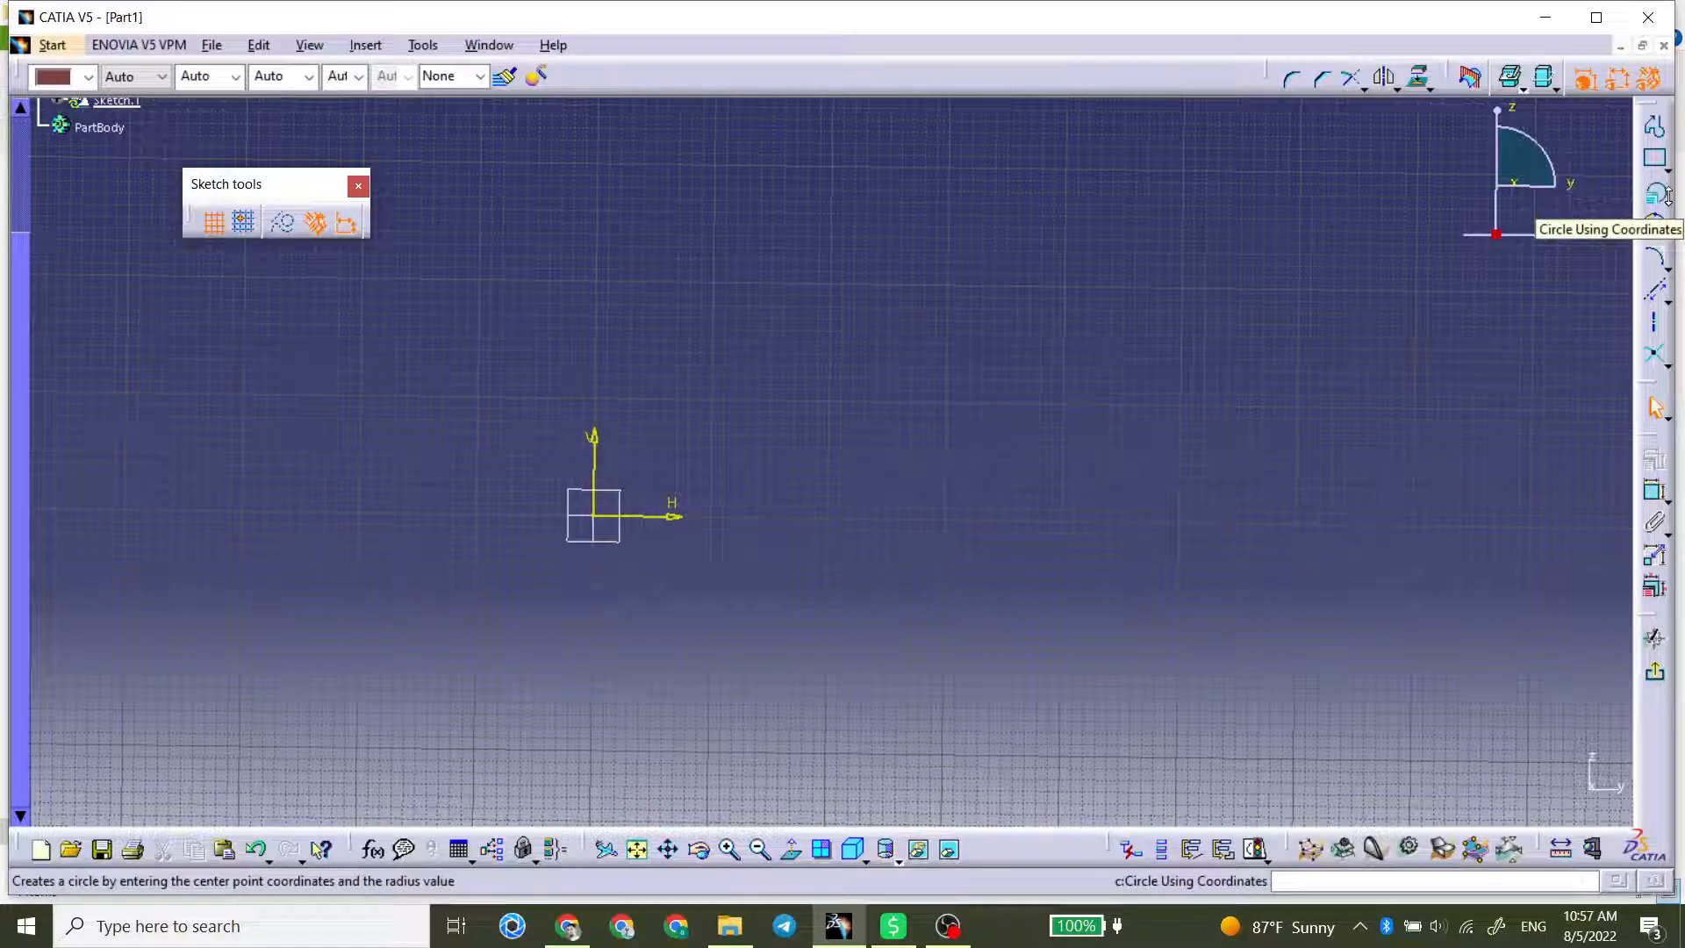
Step: Create a circle using Cartesian coordinates with its centre at H 0 mm, V 0 mm and a radius of 10 mm
{"action": "left_click", "coordinate": [1669, 202]}
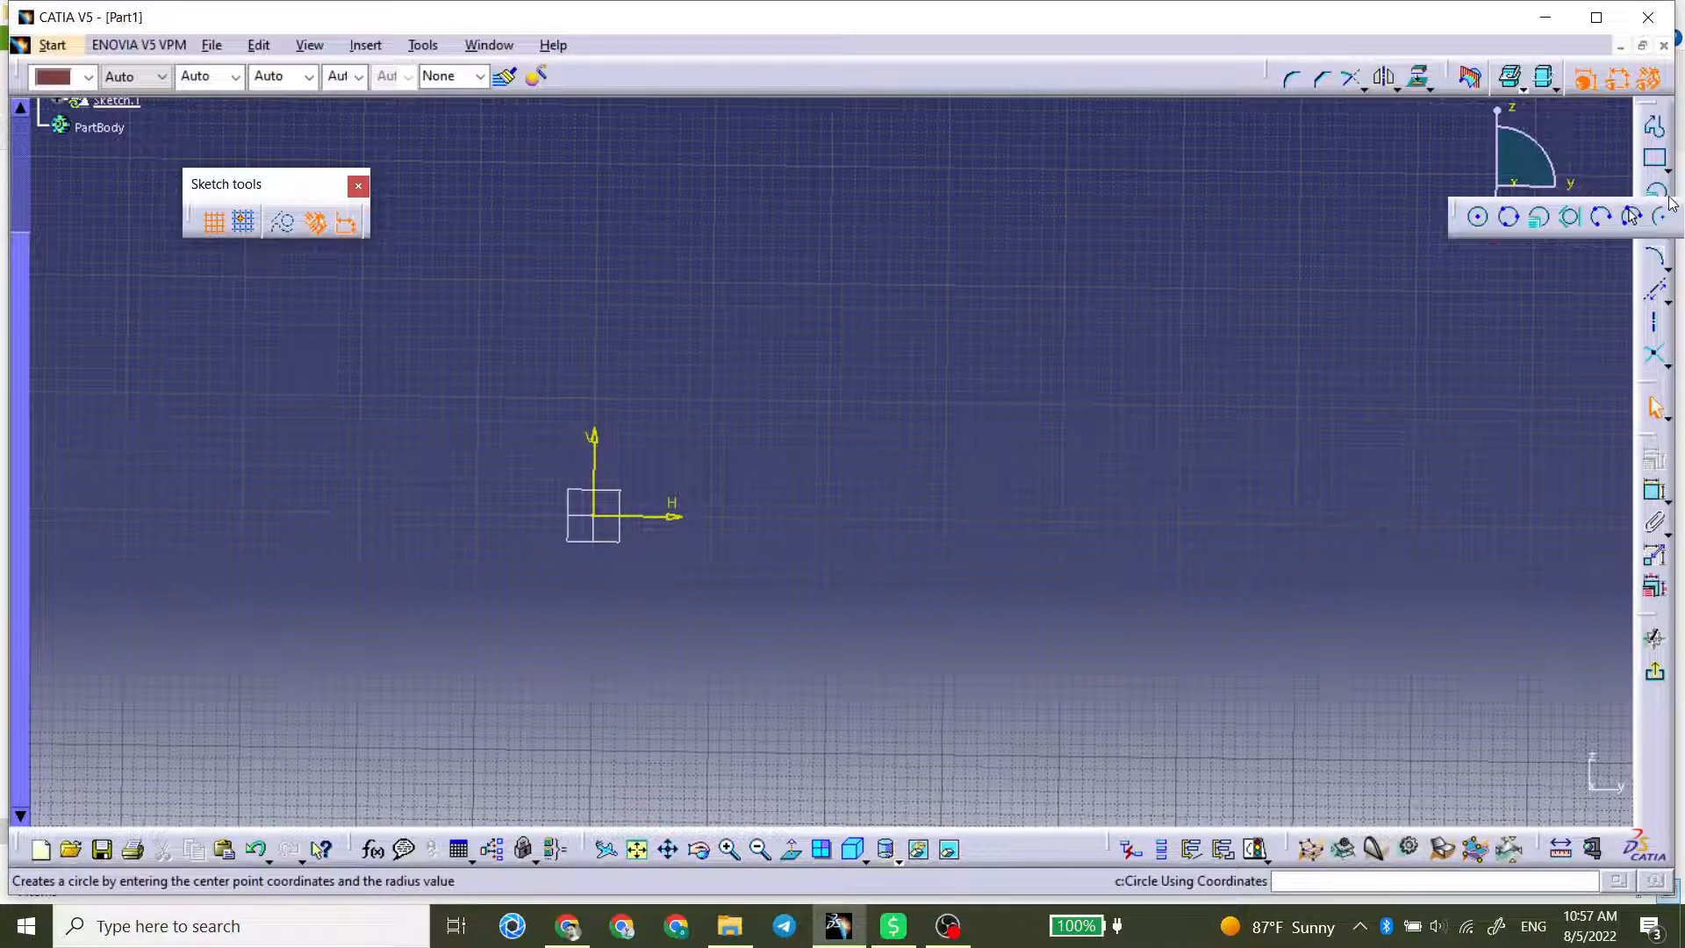
{"action": "left_click", "coordinate": [1539, 218]}
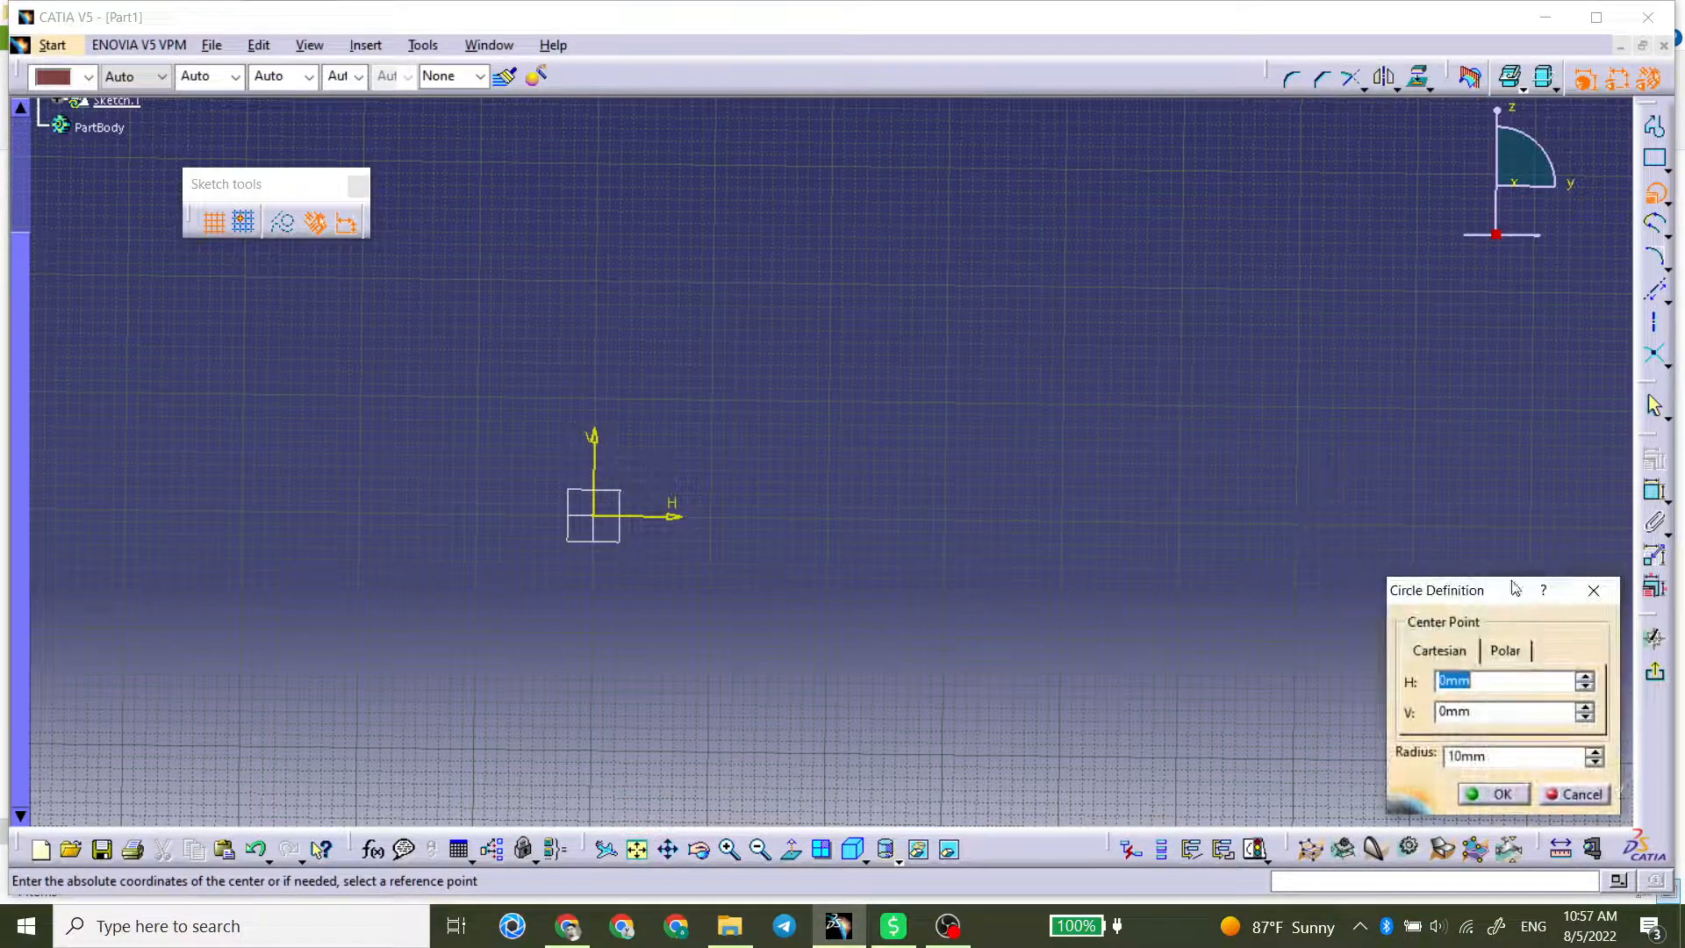
{"action": "left_click_drag", "start_coordinate": [1514, 587], "coordinate": [1184, 196]}
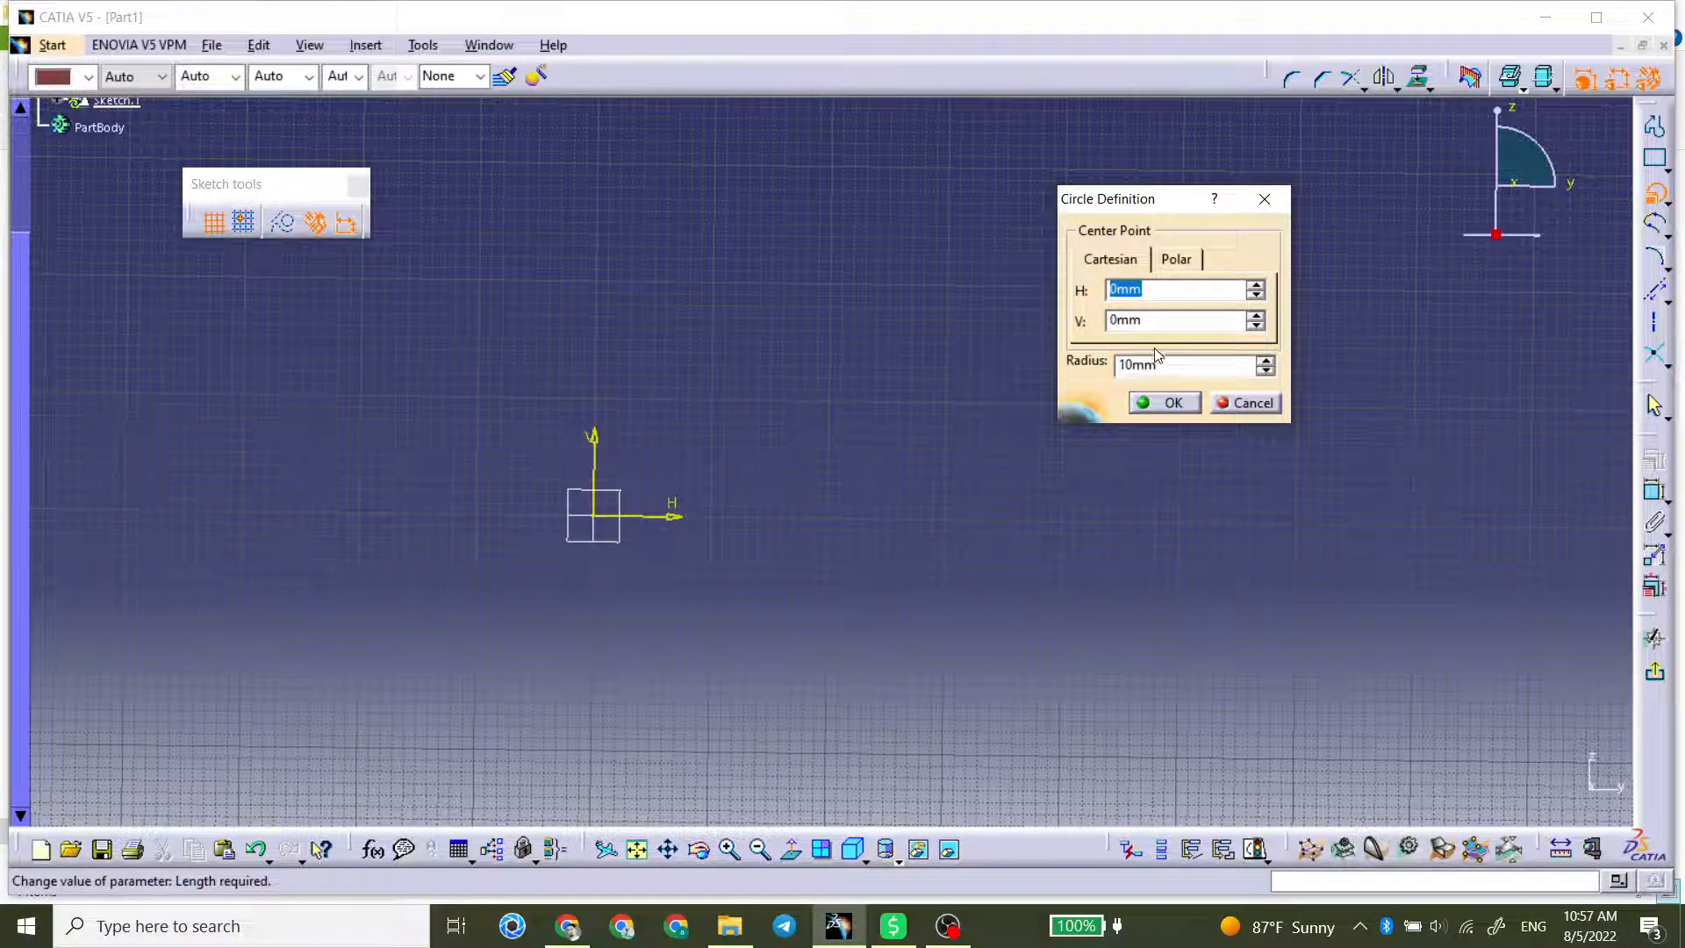
{"action": "left_click", "coordinate": [1172, 405]}
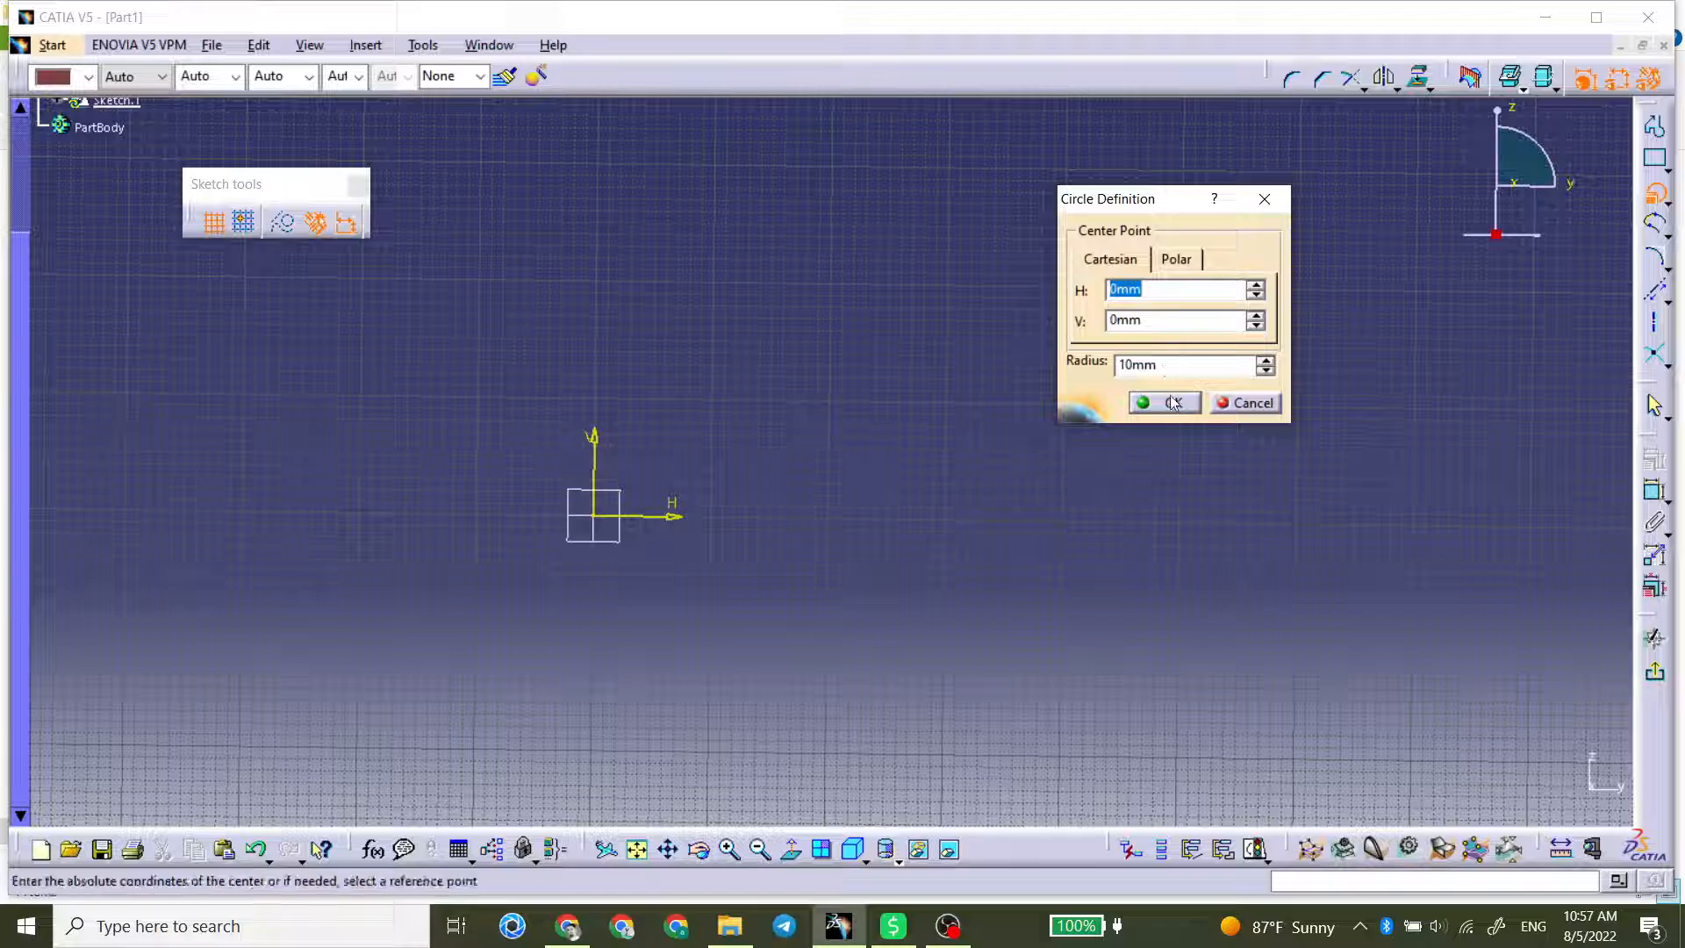
Step: Create a second circle using polar coordinates, with its centre at radius 10 mm and angle 45 deg, and a circle radius of 10 mm
{"action": "left_click", "coordinate": [1654, 190]}
{"action": "left_click", "coordinate": [1174, 260]}
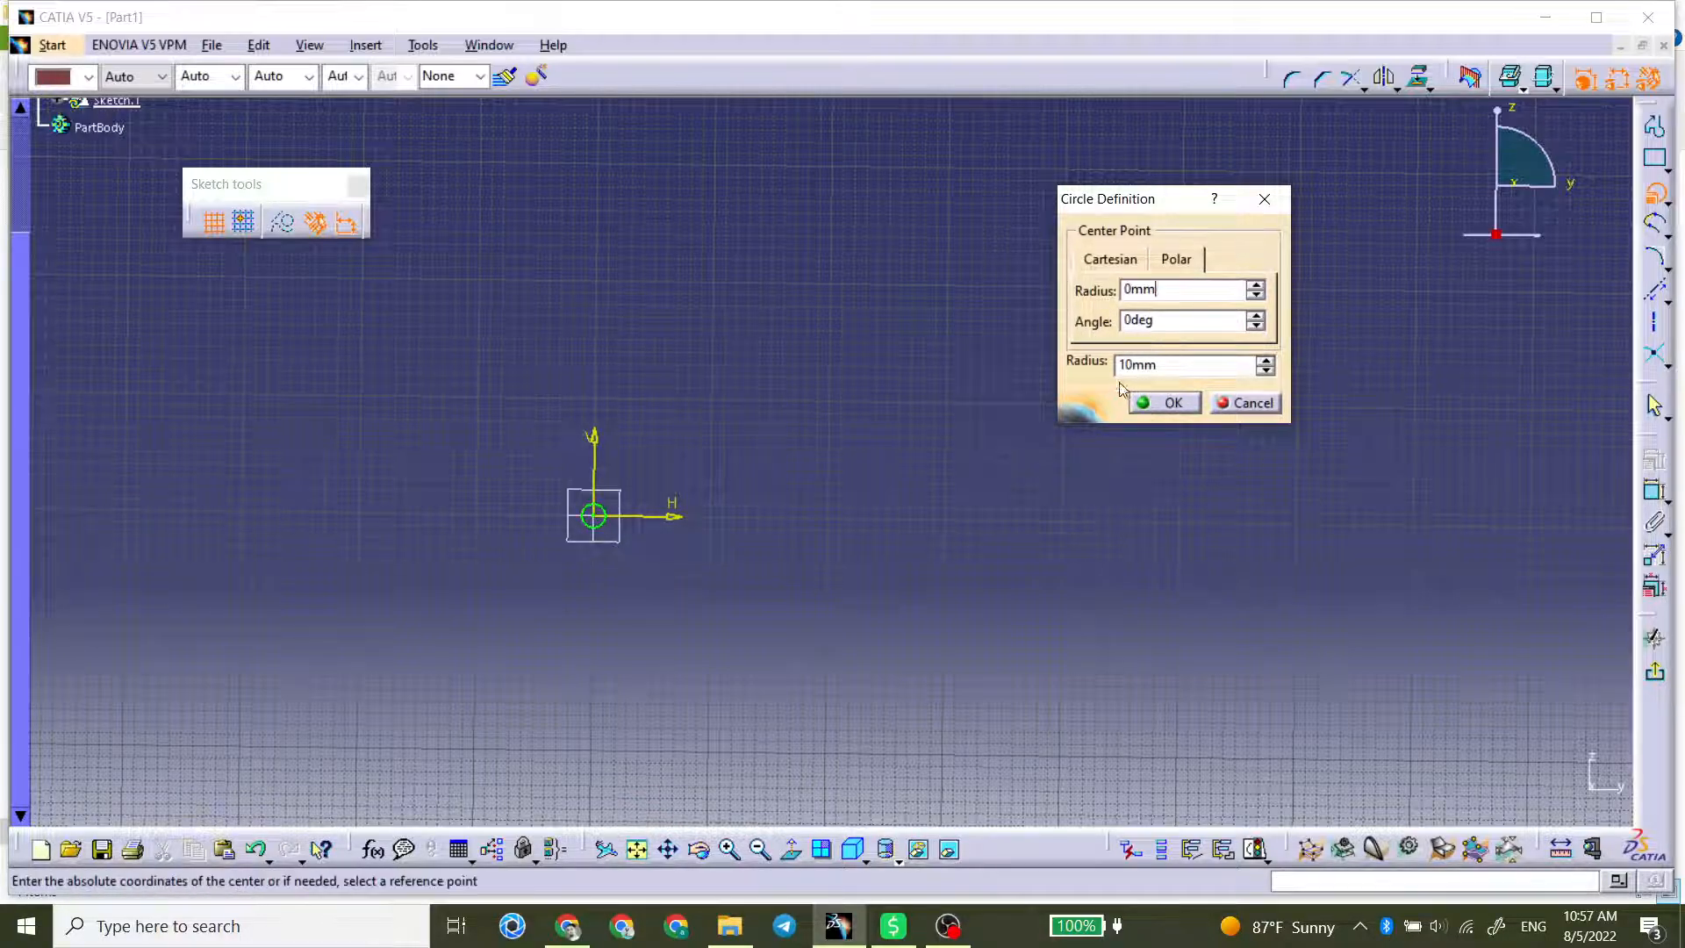
{"action": "double_click", "coordinate": [1179, 289]}
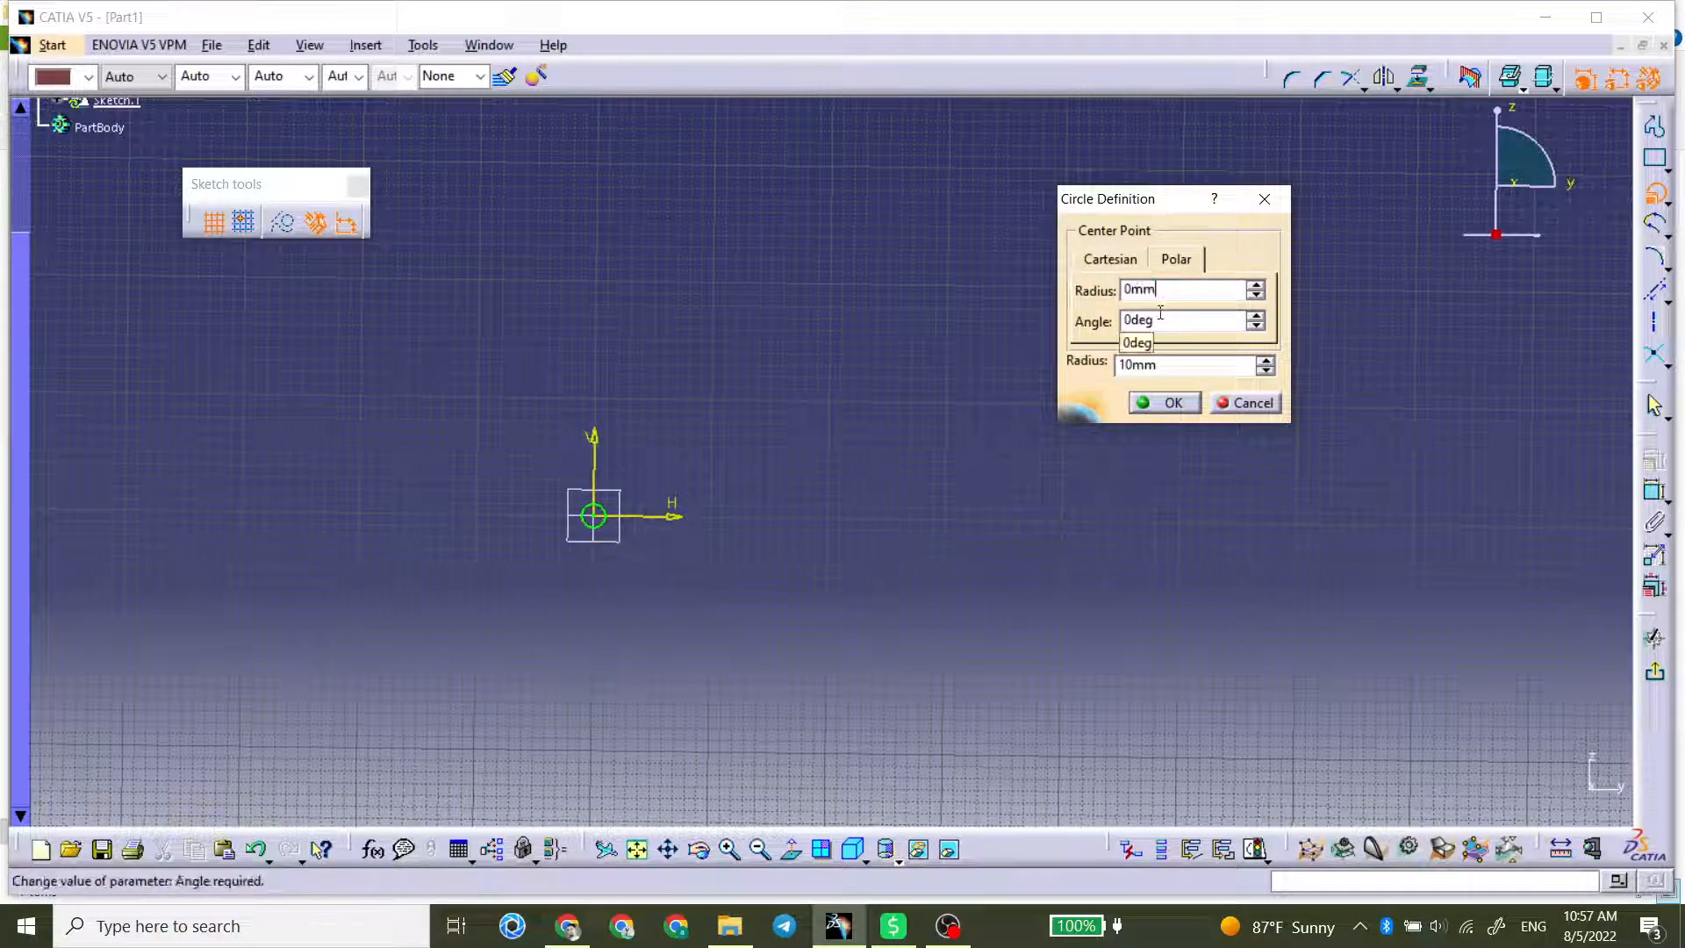
{"action": "key", "text": "Num_Lock"}
{"action": "type", "text": "0"}
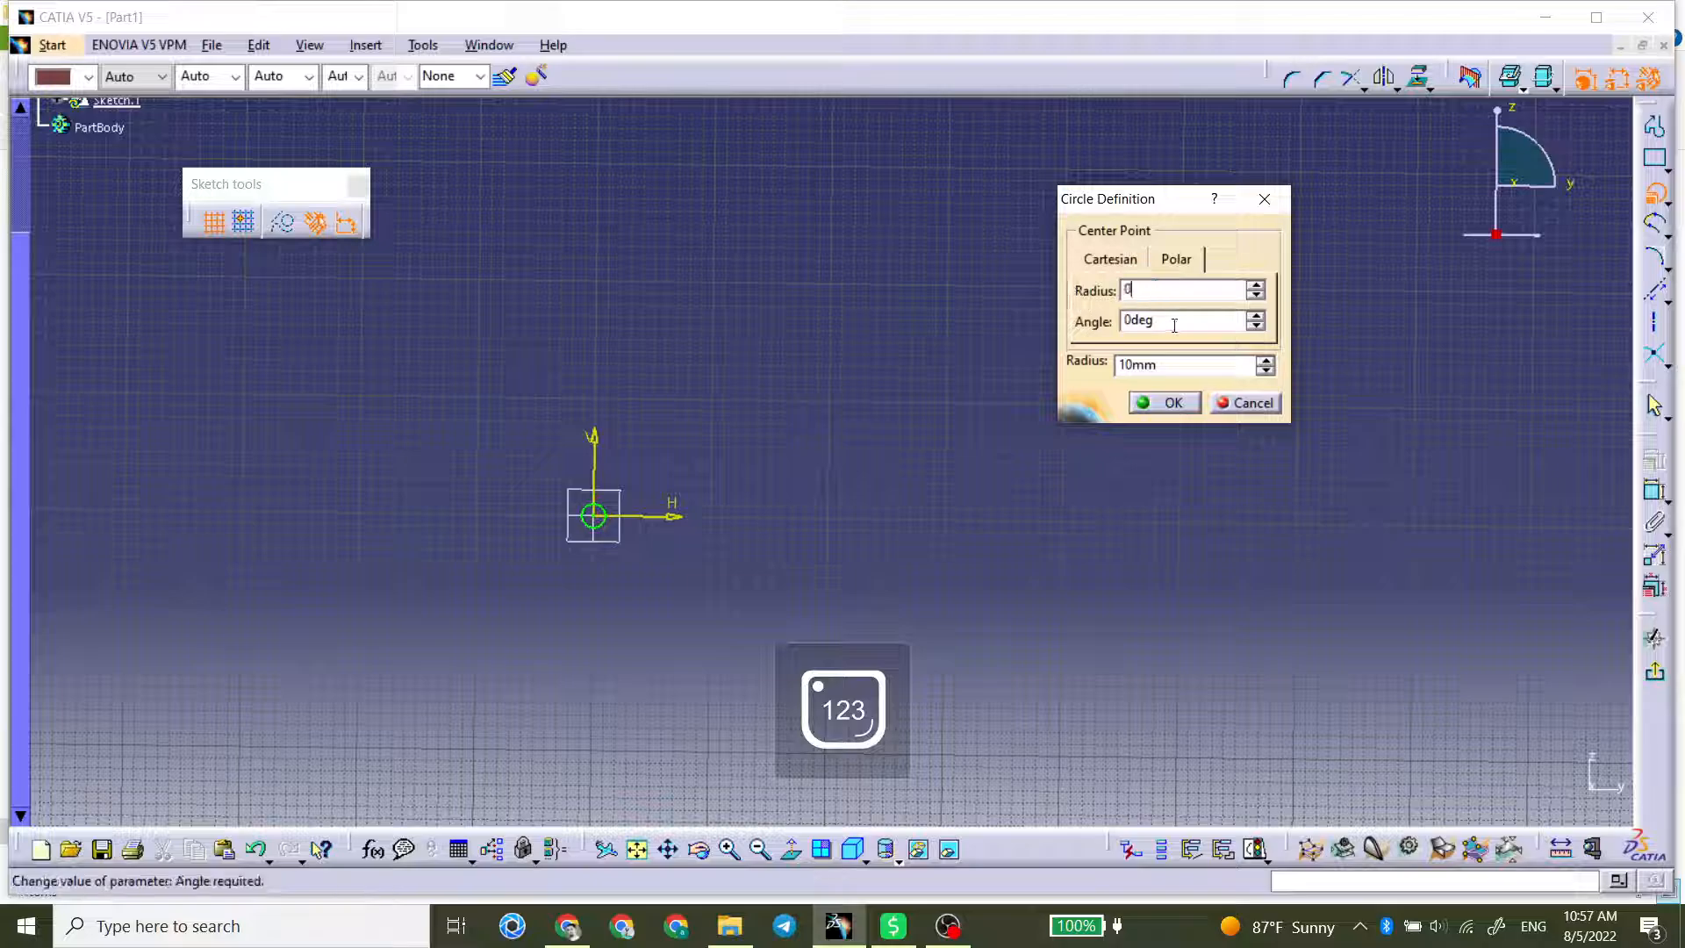
{"action": "left_click_drag", "start_coordinate": [1174, 326], "coordinate": [1076, 325]}
{"action": "left_click_drag", "start_coordinate": [1164, 288], "coordinate": [1123, 321]}
{"action": "type", "text": "10"}
{"action": "left_click", "coordinate": [1161, 320]}
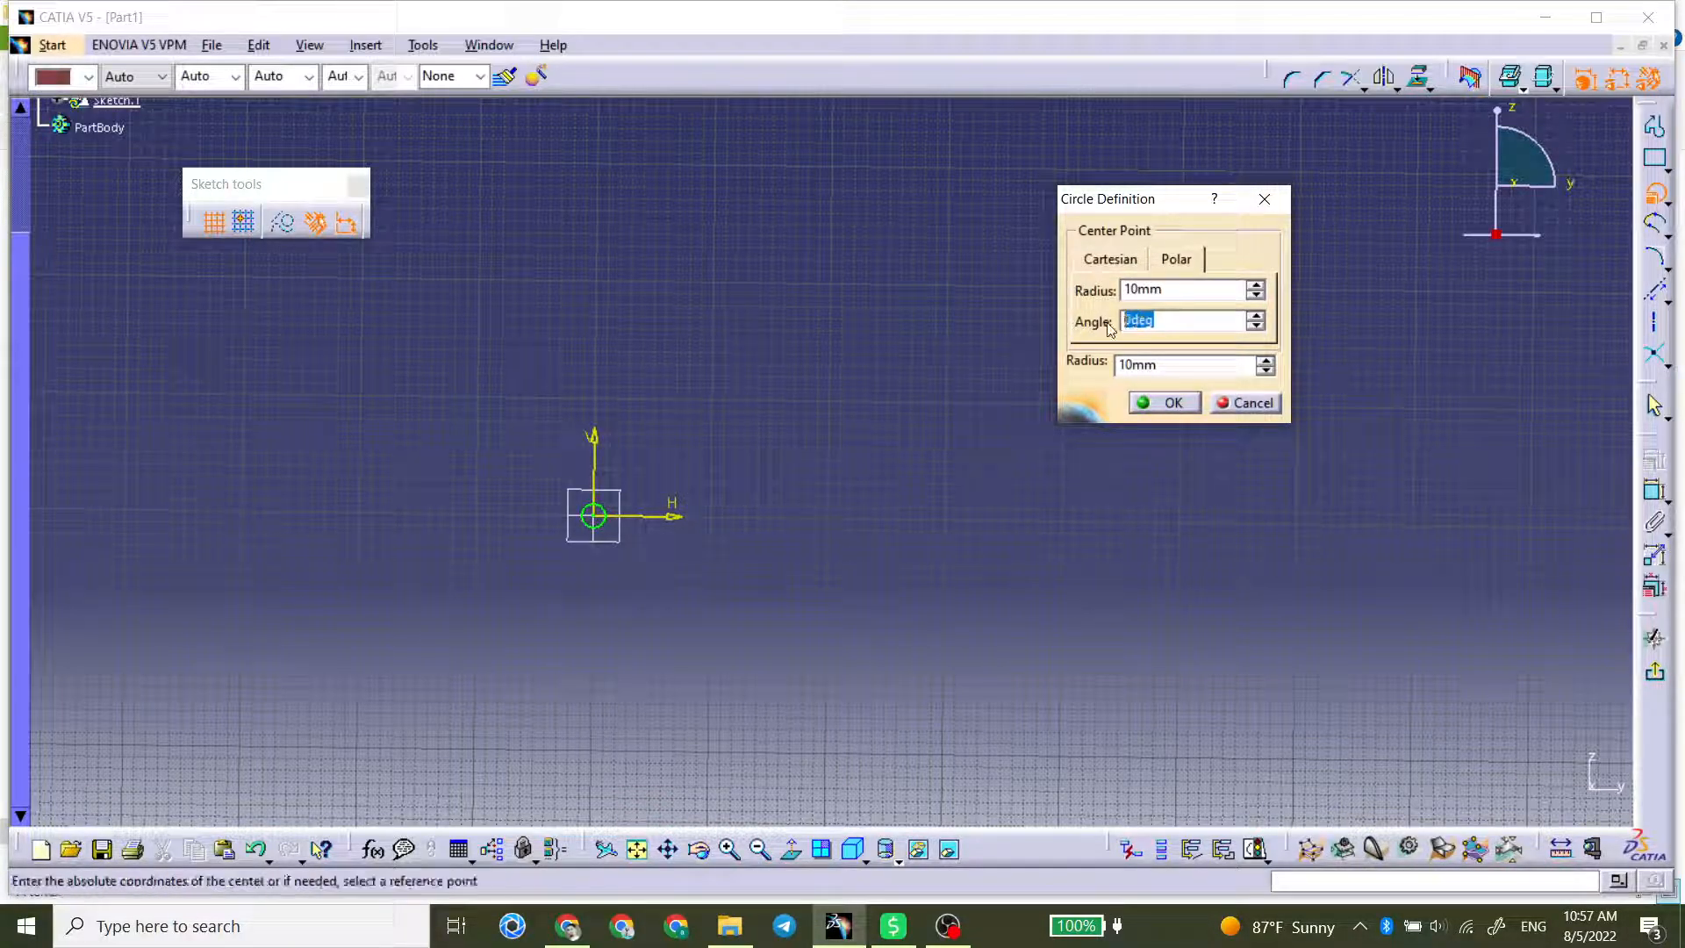
{"action": "type", "text": "45"}
{"action": "left_click", "coordinate": [1226, 364]}
{"action": "left_click", "coordinate": [1165, 402]}
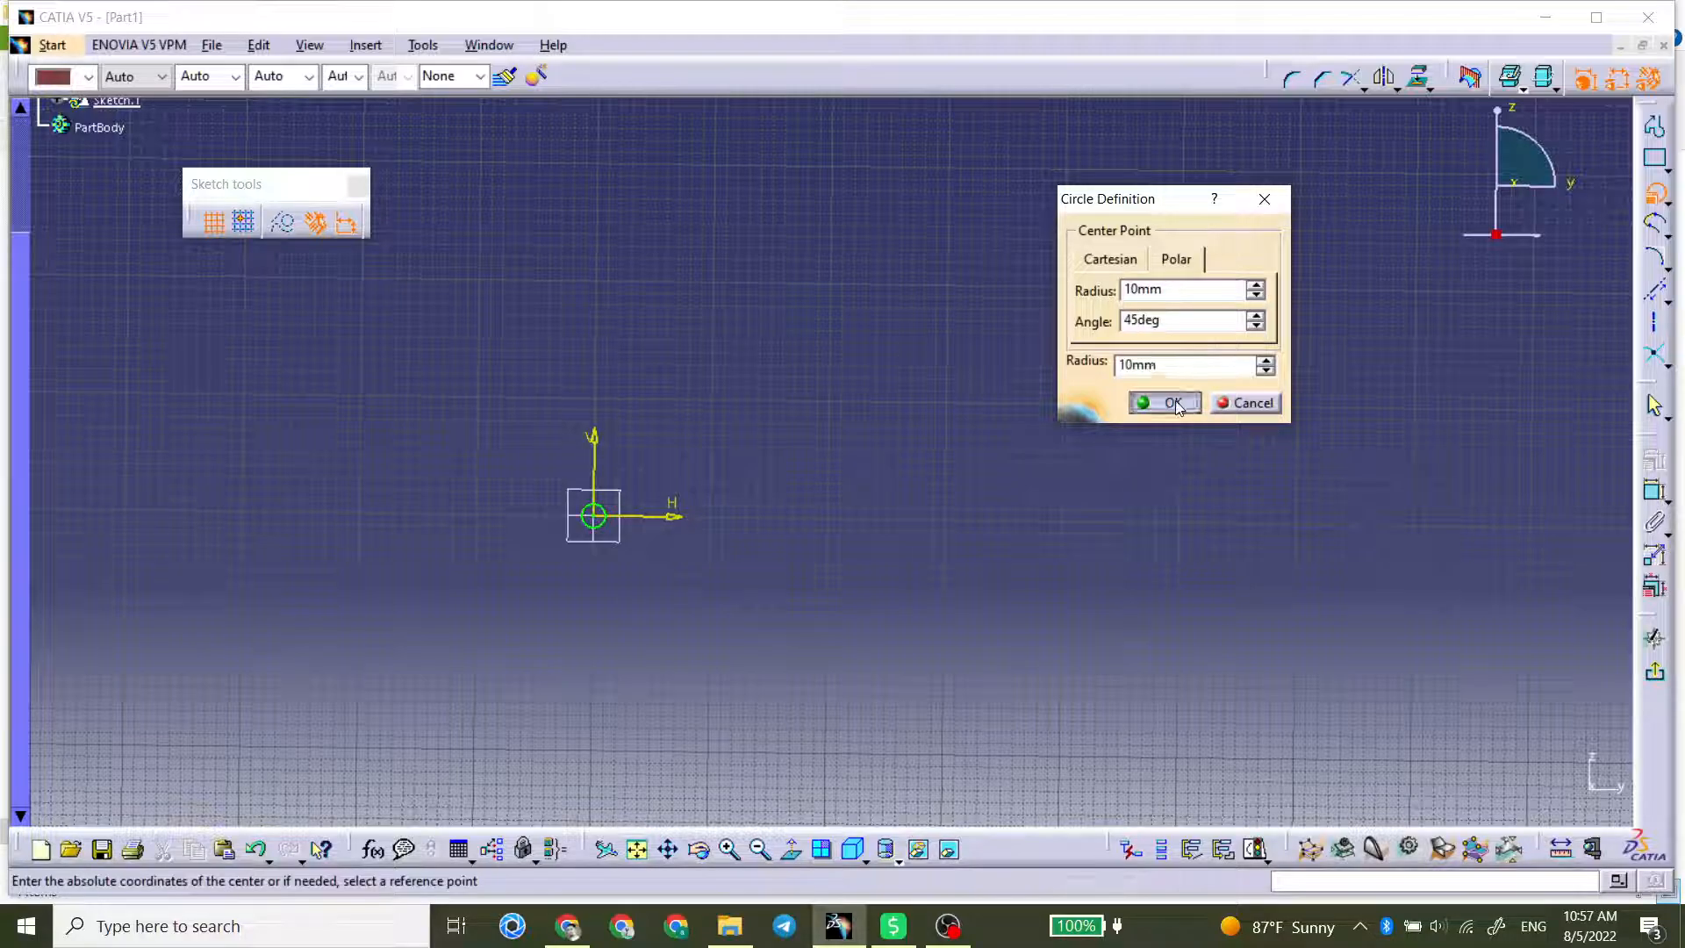
Step: Delete the circle centred on the sketch origin
{"action": "mouse_move", "coordinate": [685, 523]}
{"action": "middle_mouse_down"}
{"action": "mouse_move", "coordinate": [735, 446]}
{"action": "mouse_move", "coordinate": [753, 355]}
{"action": "middle_mouse_up"}
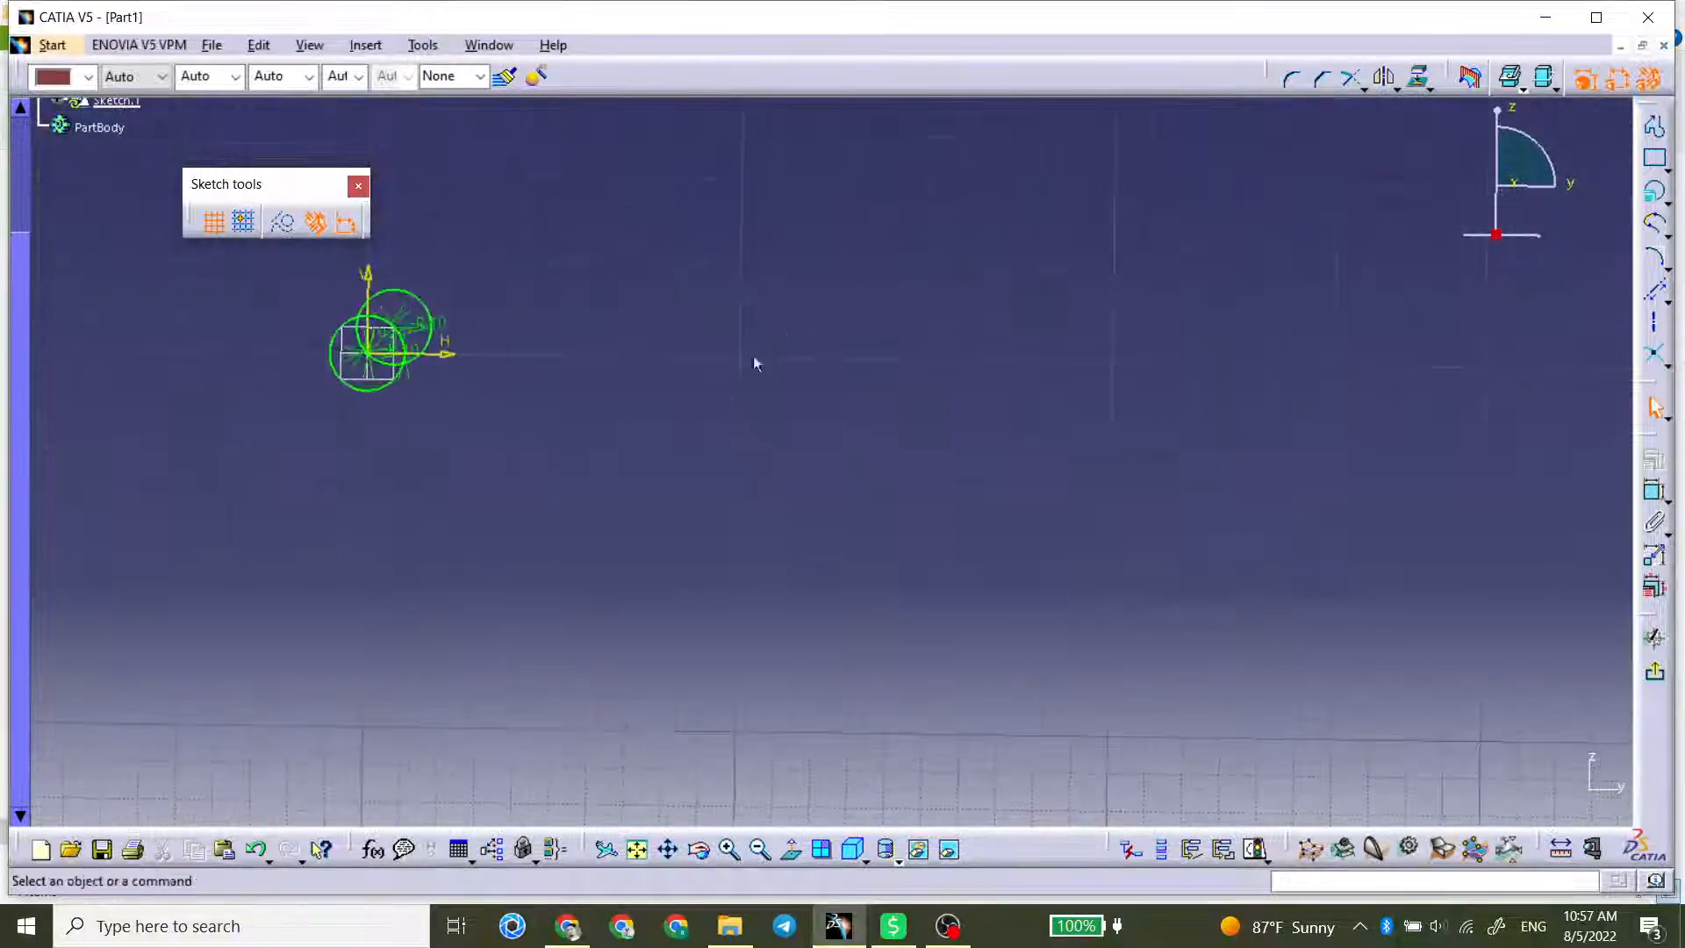
{"action": "mouse_move", "coordinate": [570, 413]}
{"action": "middle_mouse_down"}
{"action": "mouse_move", "coordinate": [1102, 481]}
{"action": "mouse_move", "coordinate": [1180, 235]}
{"action": "middle_mouse_up"}
{"action": "middle_click_drag", "start_coordinate": [1317, 195], "coordinate": [925, 483]}
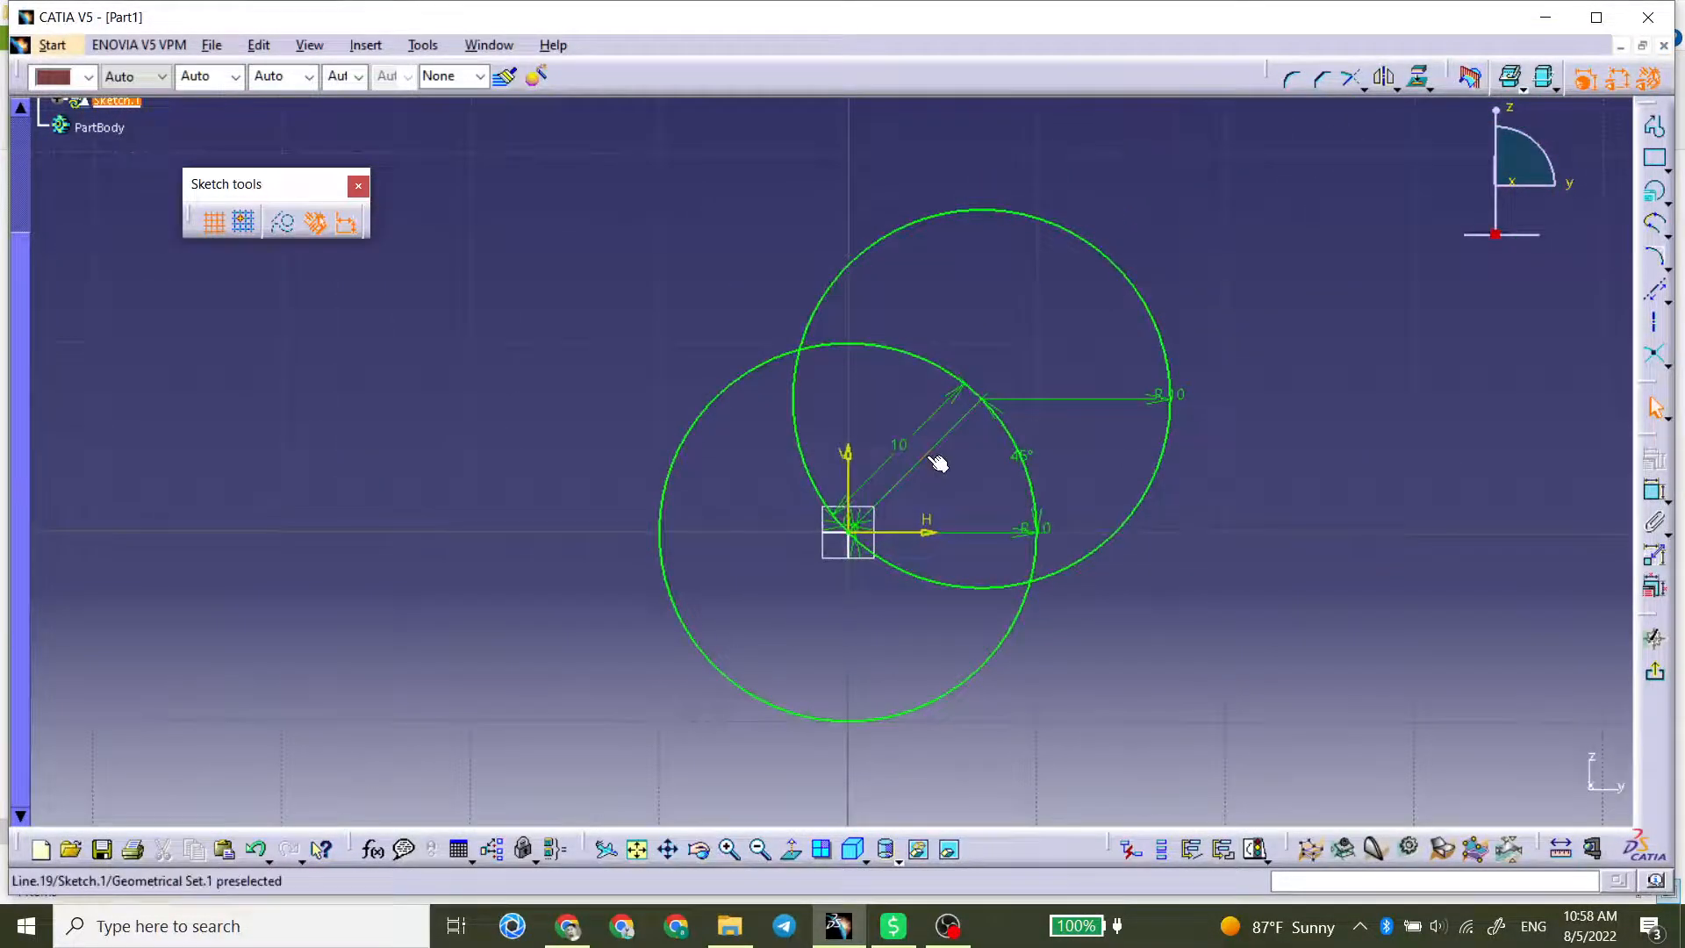
{"action": "left_click", "coordinate": [1020, 614]}
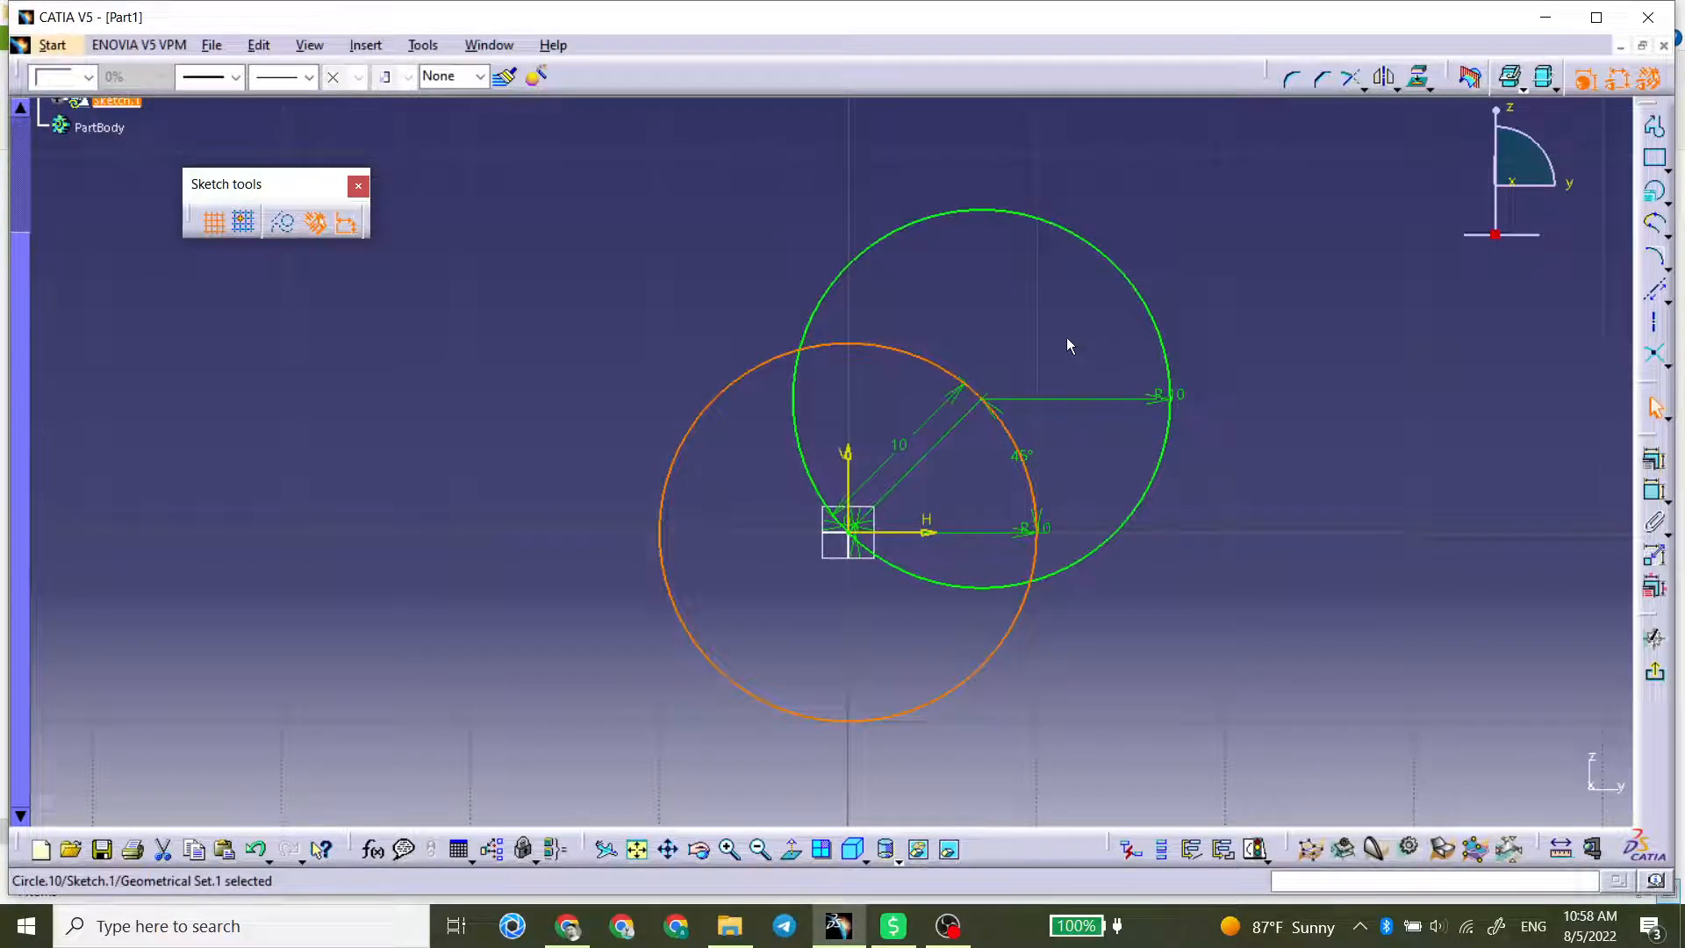
{"action": "key", "text": "Delete"}
Step: Delete the remaining circle together with its construction line and dimensions, emptying the sketch
{"action": "left_click", "coordinate": [983, 401]}
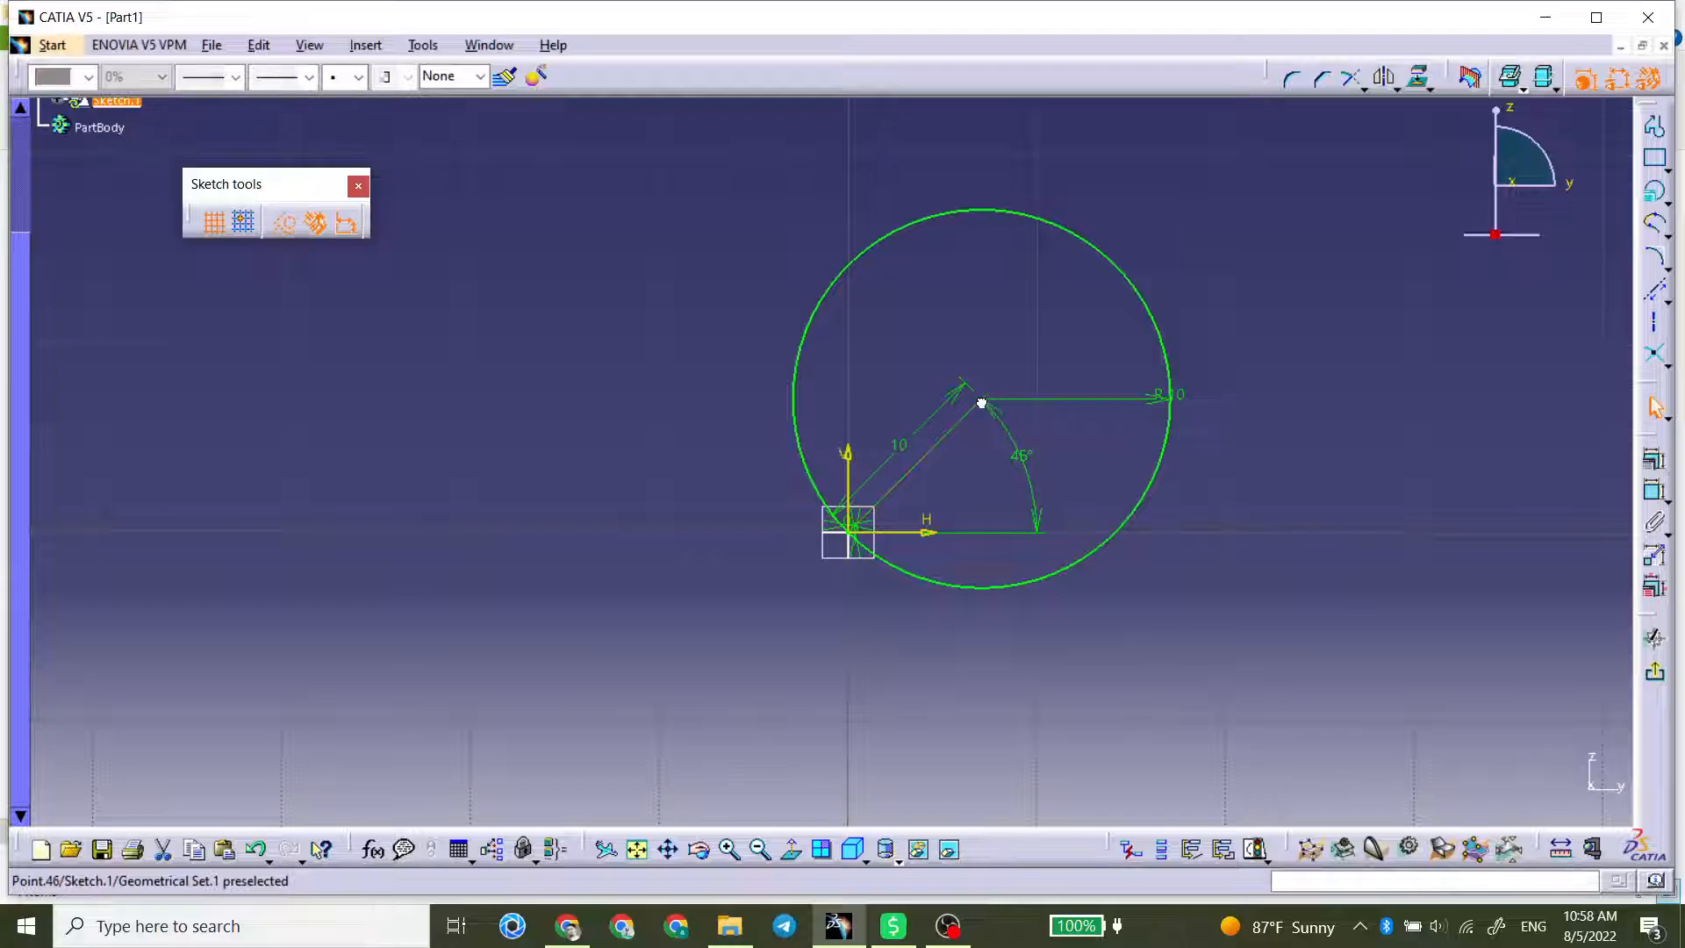
{"action": "left_click", "coordinate": [910, 439]}
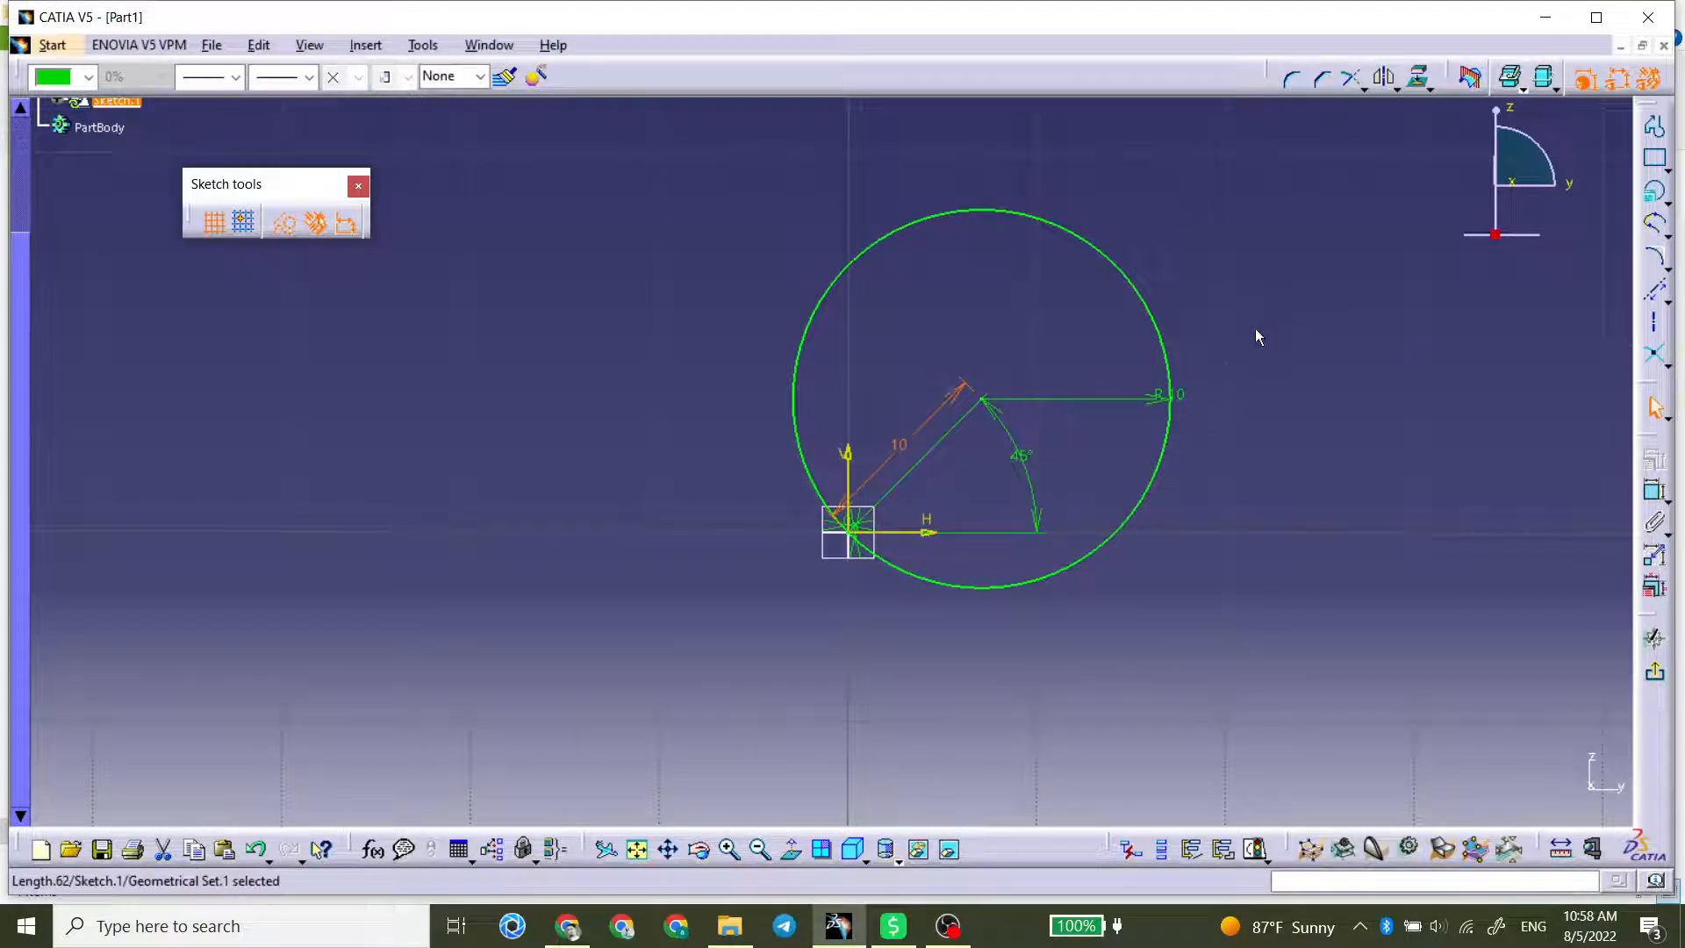
{"action": "mouse_move", "coordinate": [1275, 337]}
{"action": "middle_mouse_down"}
{"action": "mouse_move", "coordinate": [1178, 350]}
{"action": "mouse_move", "coordinate": [1102, 503]}
{"action": "middle_mouse_up"}
{"action": "left_click_drag", "start_coordinate": [1128, 319], "coordinate": [571, 667]}
{"action": "key", "text": "Delete"}
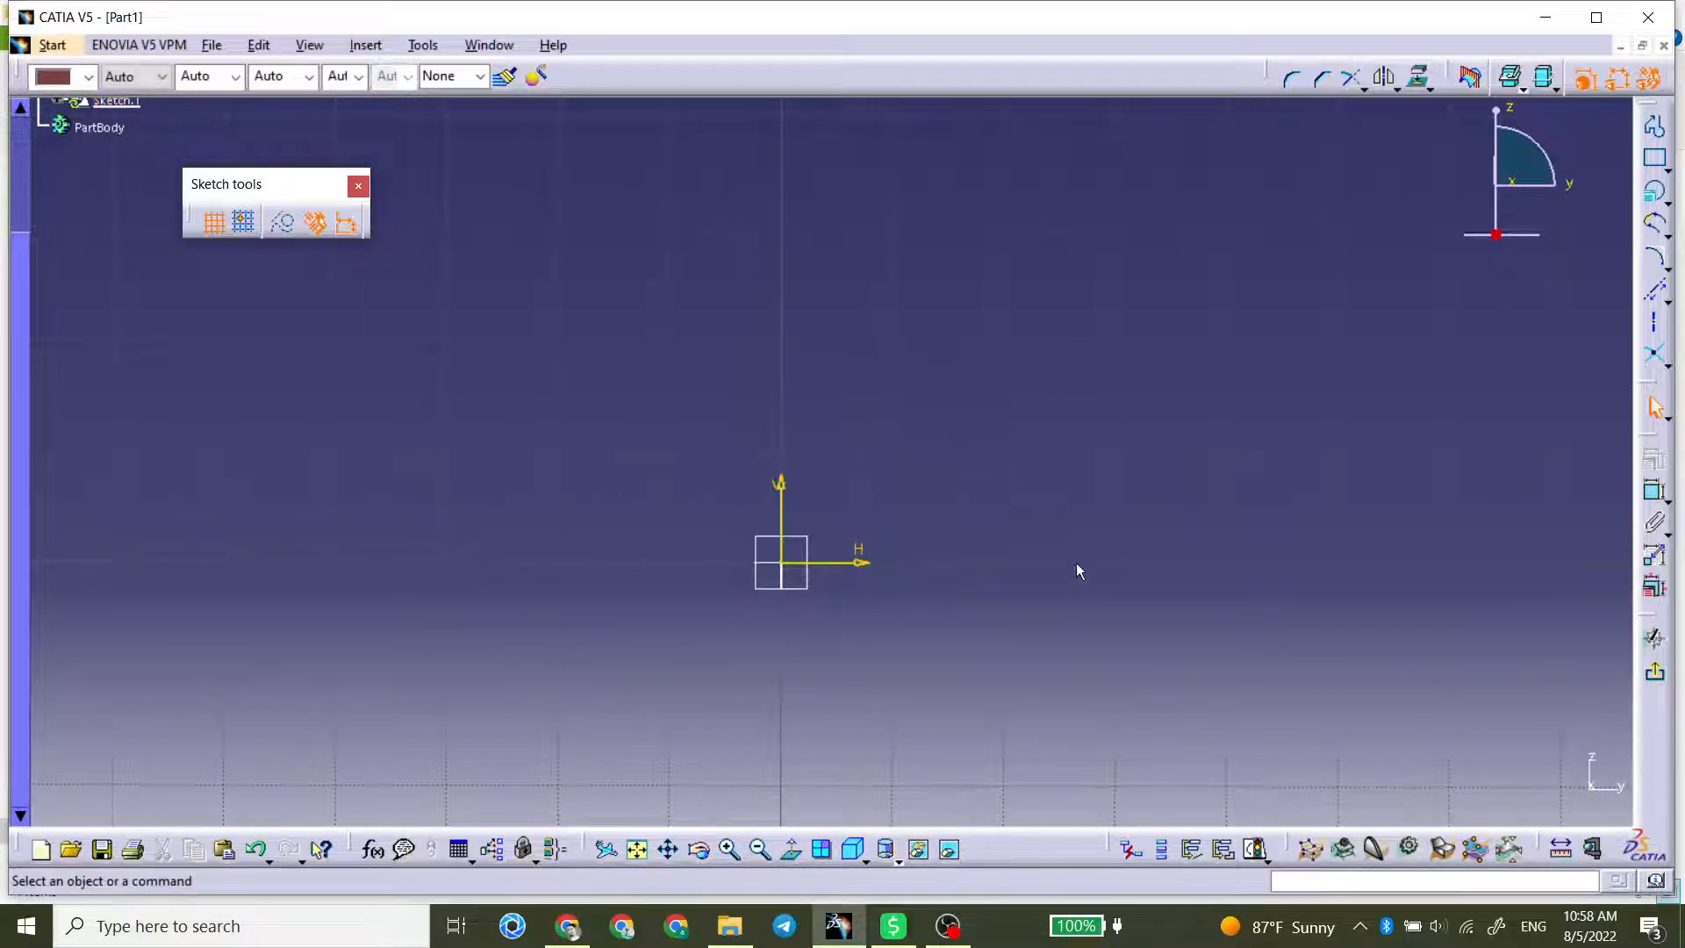
{"action": "left_click", "coordinate": [1665, 201]}
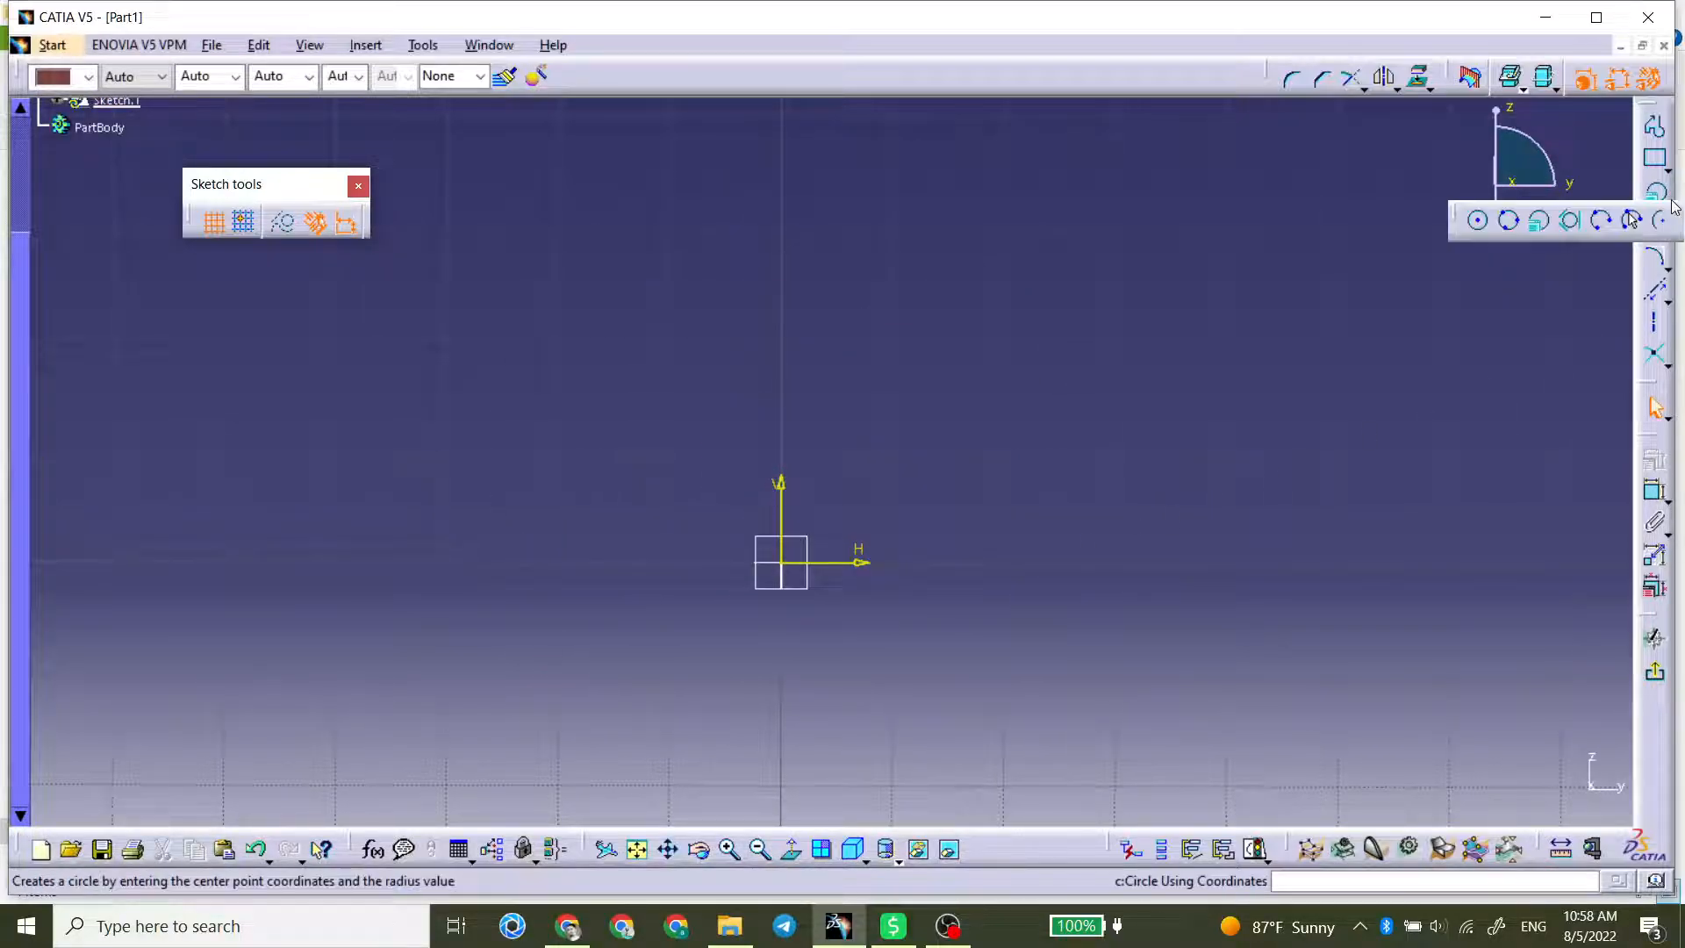
{"action": "left_click", "coordinate": [1661, 259]}
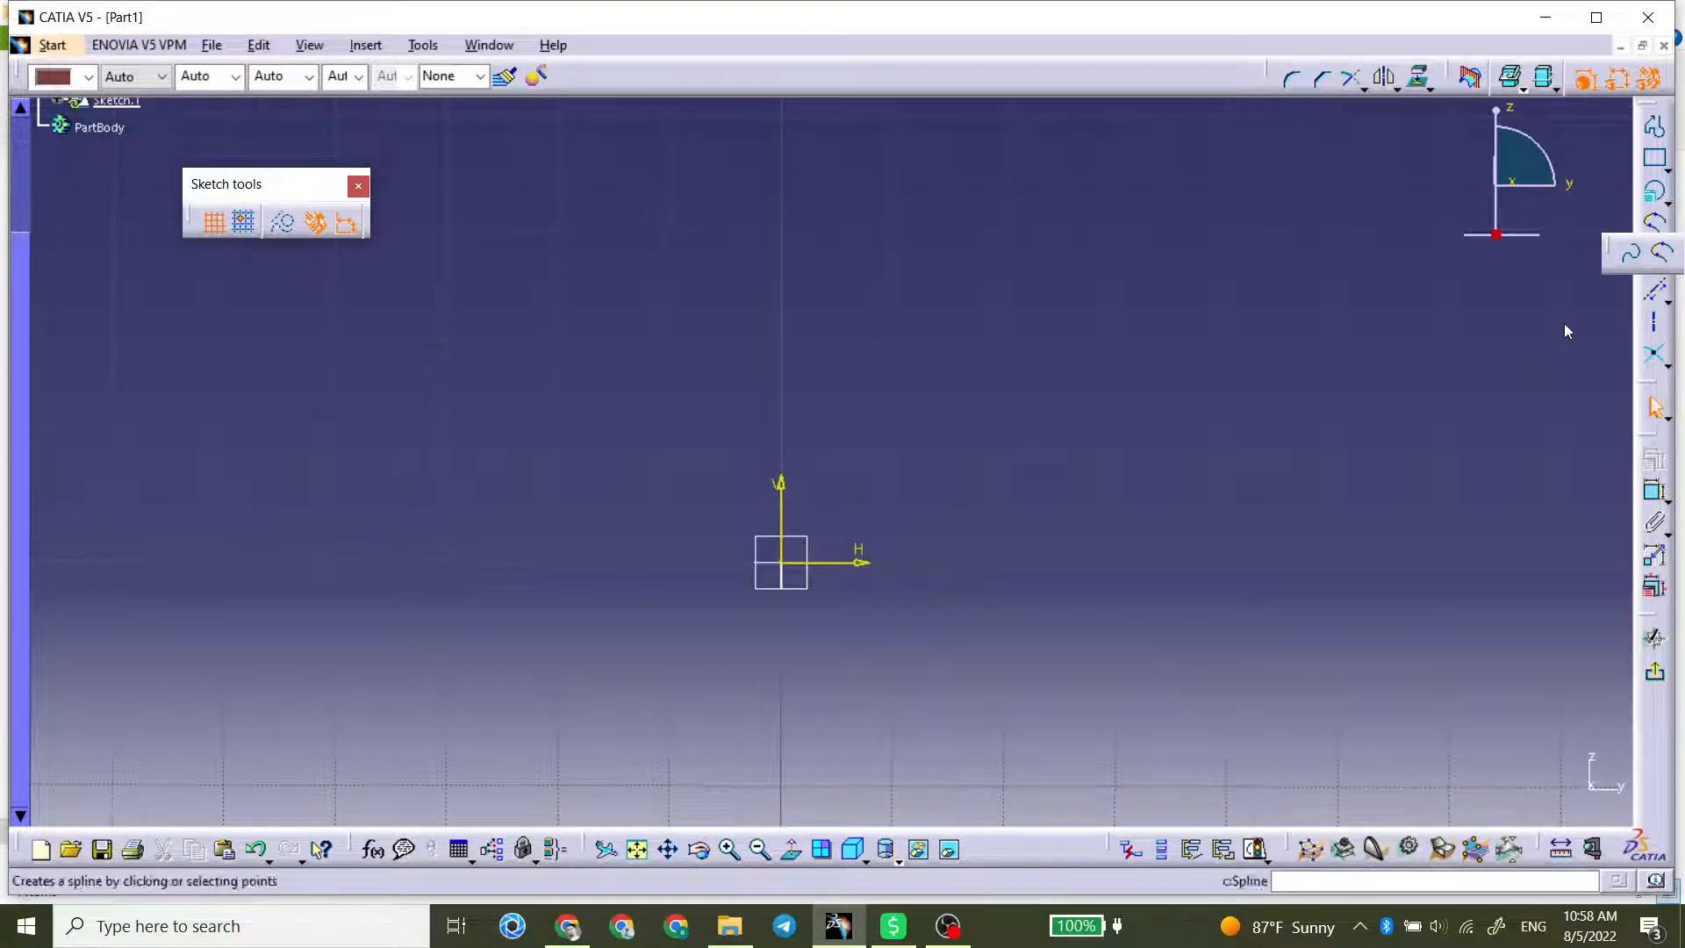
Step: Draw an upward-opening parabola by focus left of the vertical axis, with its apex at about H -13 mm, V 3.7 mm
{"action": "left_click", "coordinate": [1664, 261]}
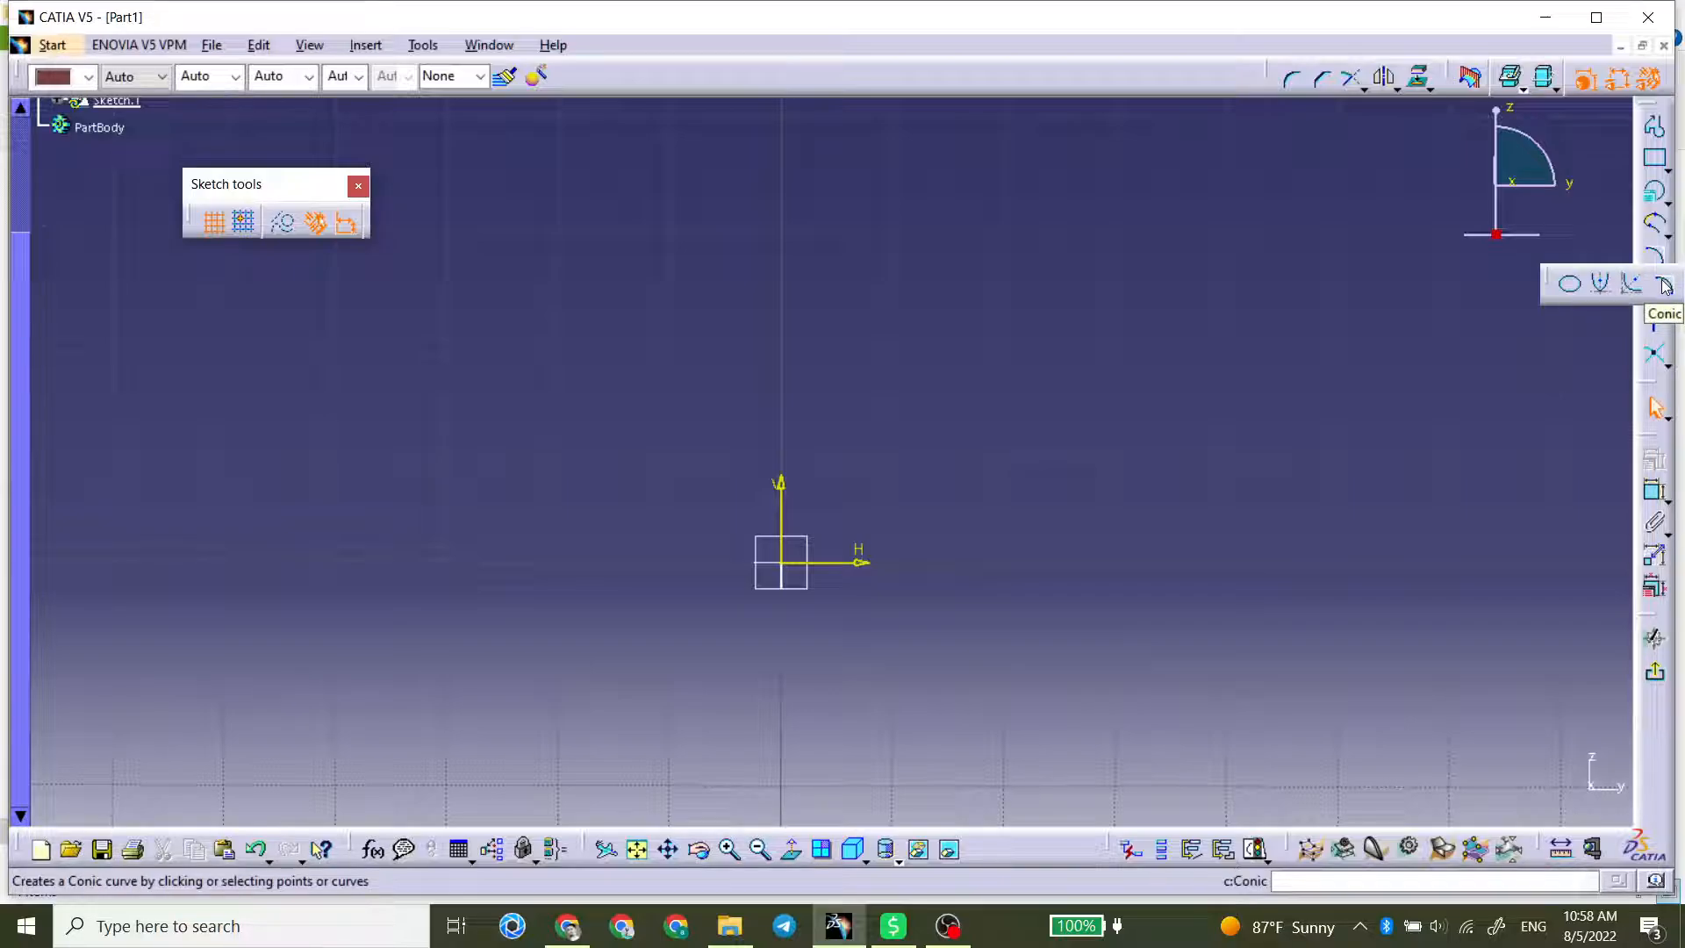
{"action": "left_click", "coordinate": [1602, 286]}
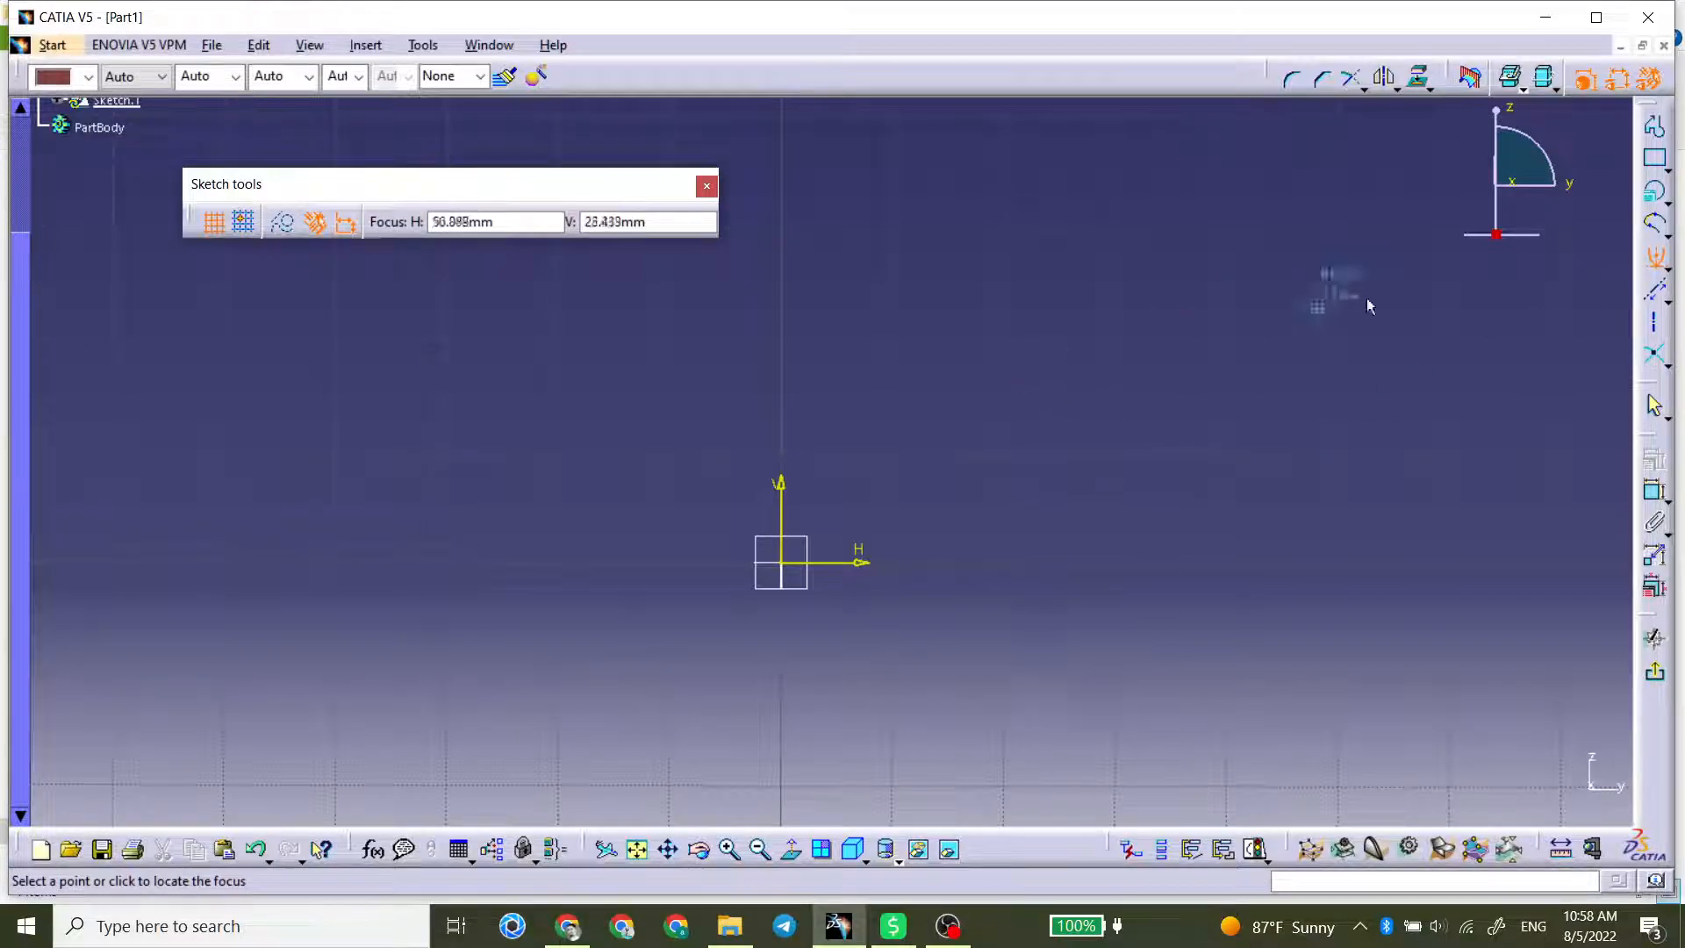
{"action": "left_click", "coordinate": [1665, 268]}
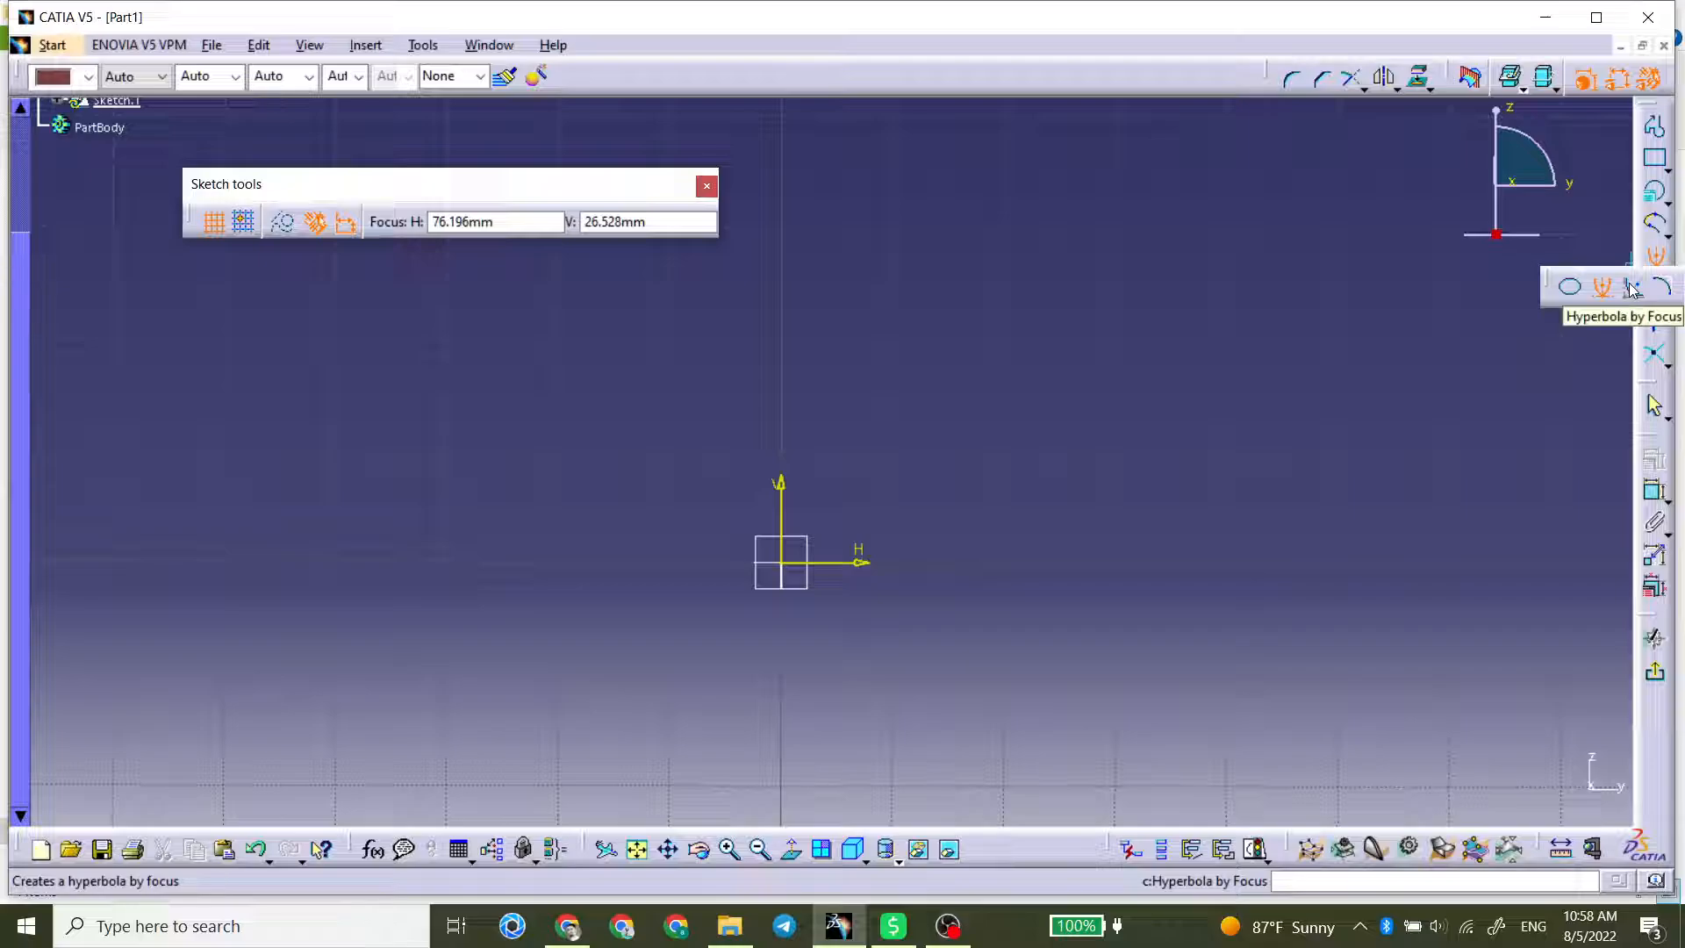
{"action": "left_click", "coordinate": [1630, 288]}
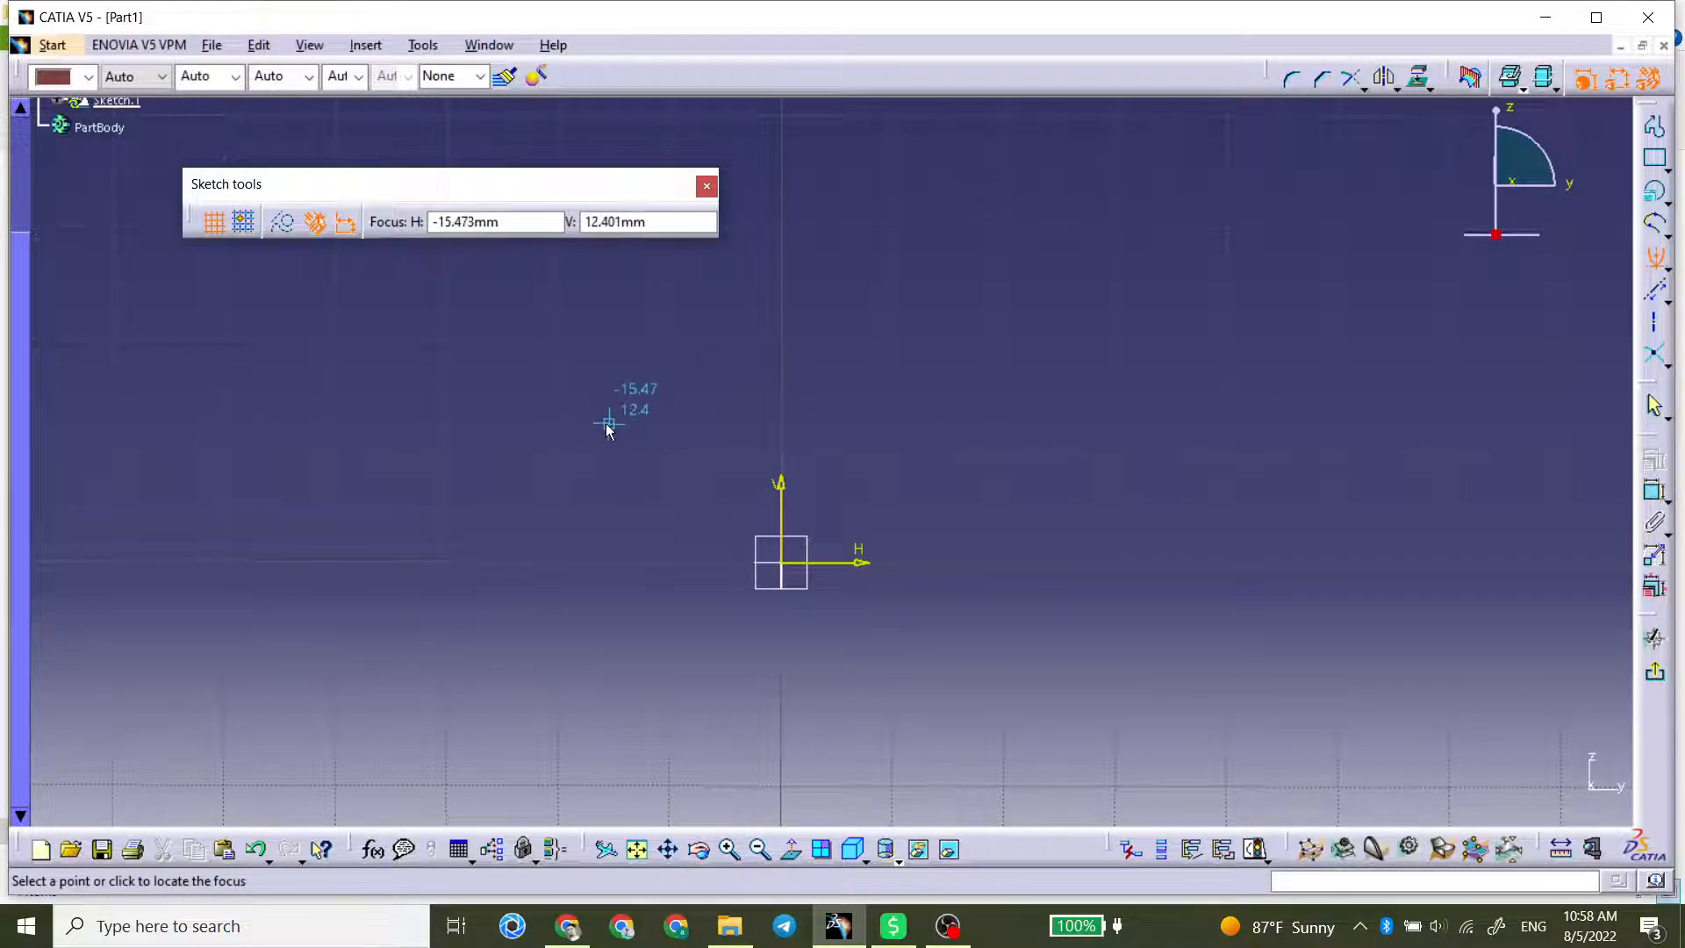
{"action": "left_click", "coordinate": [634, 473]}
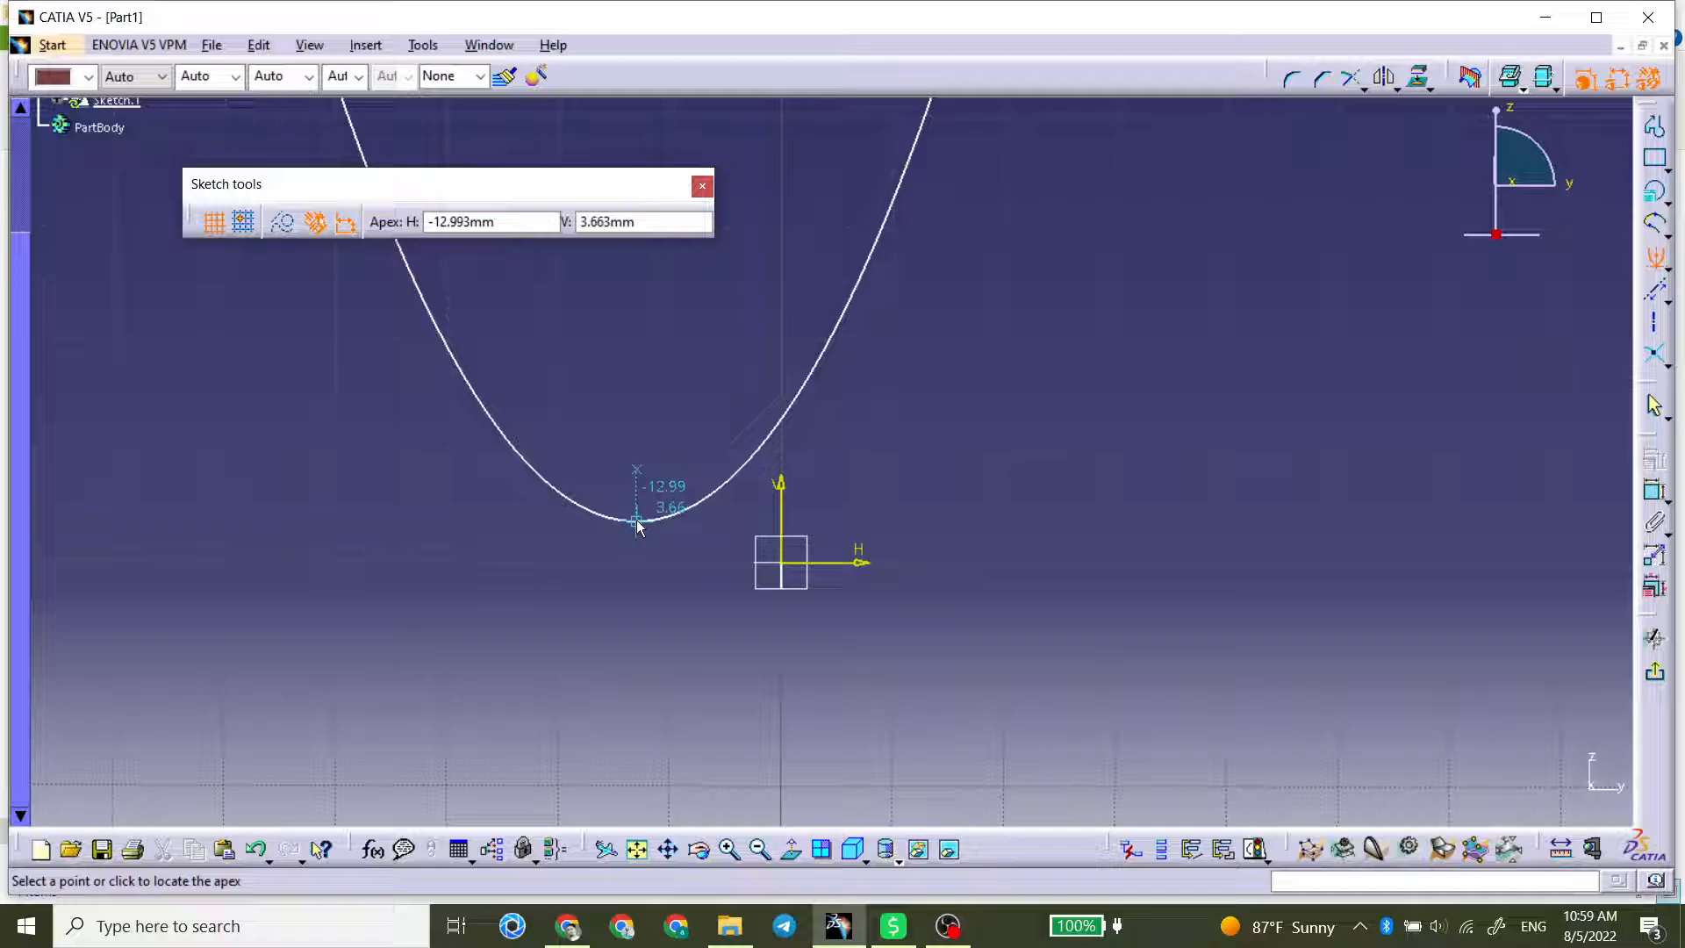
{"action": "left_click", "coordinate": [637, 522]}
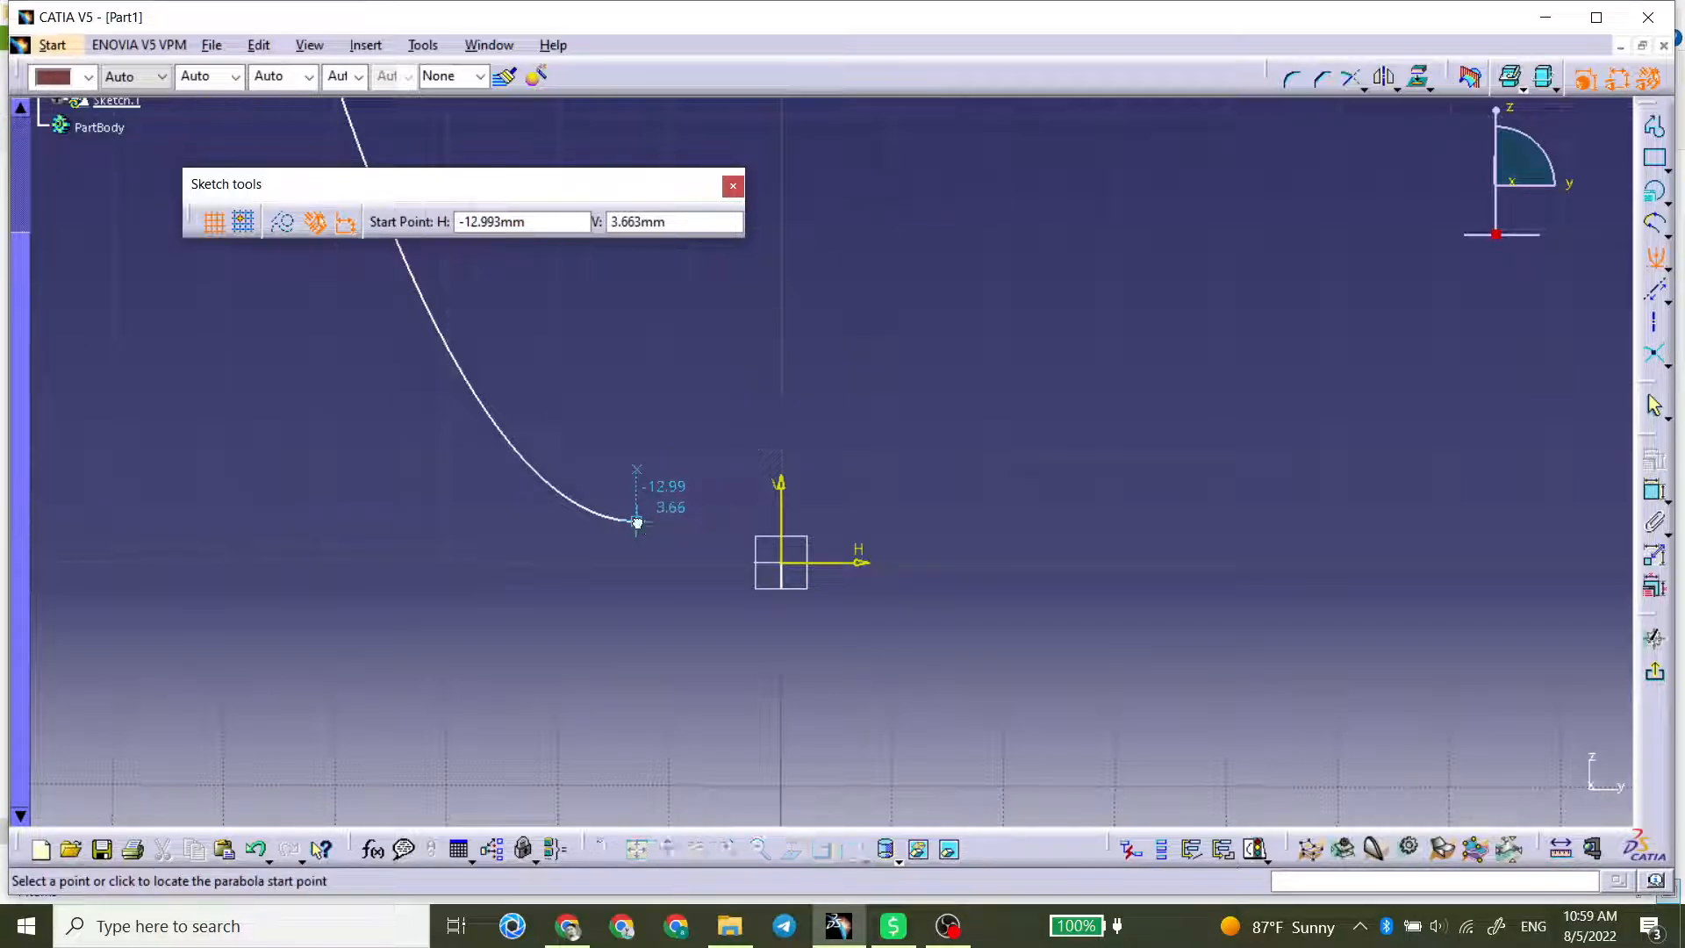
{"action": "left_click", "coordinate": [776, 422]}
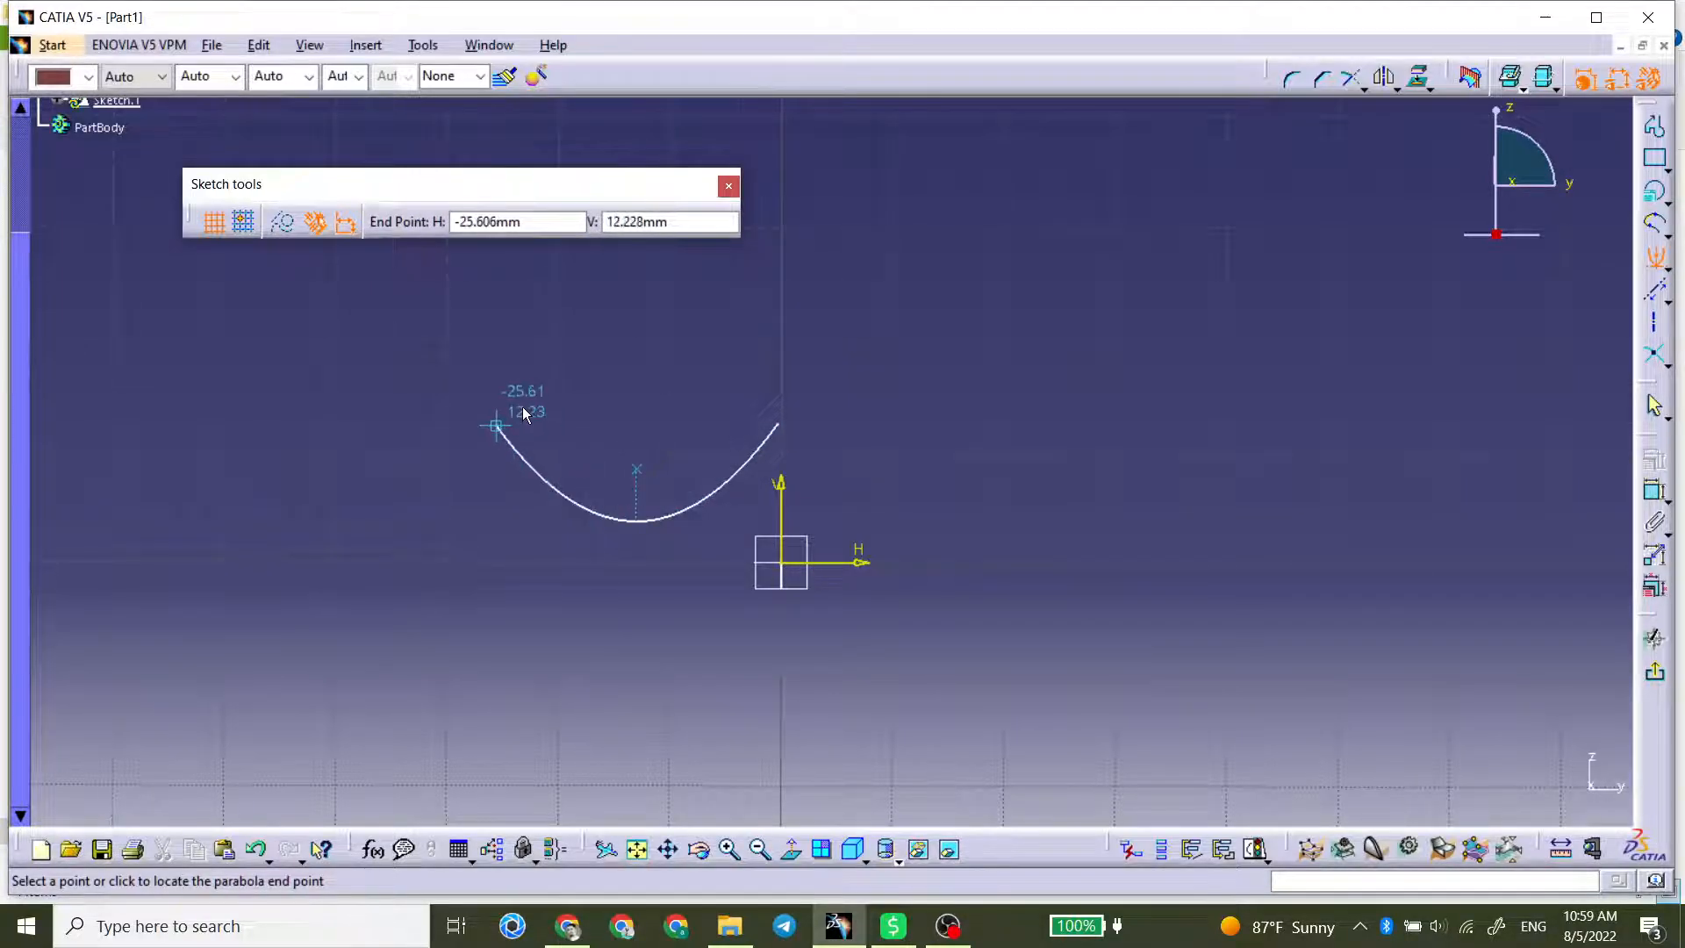
{"action": "left_click", "coordinate": [496, 425]}
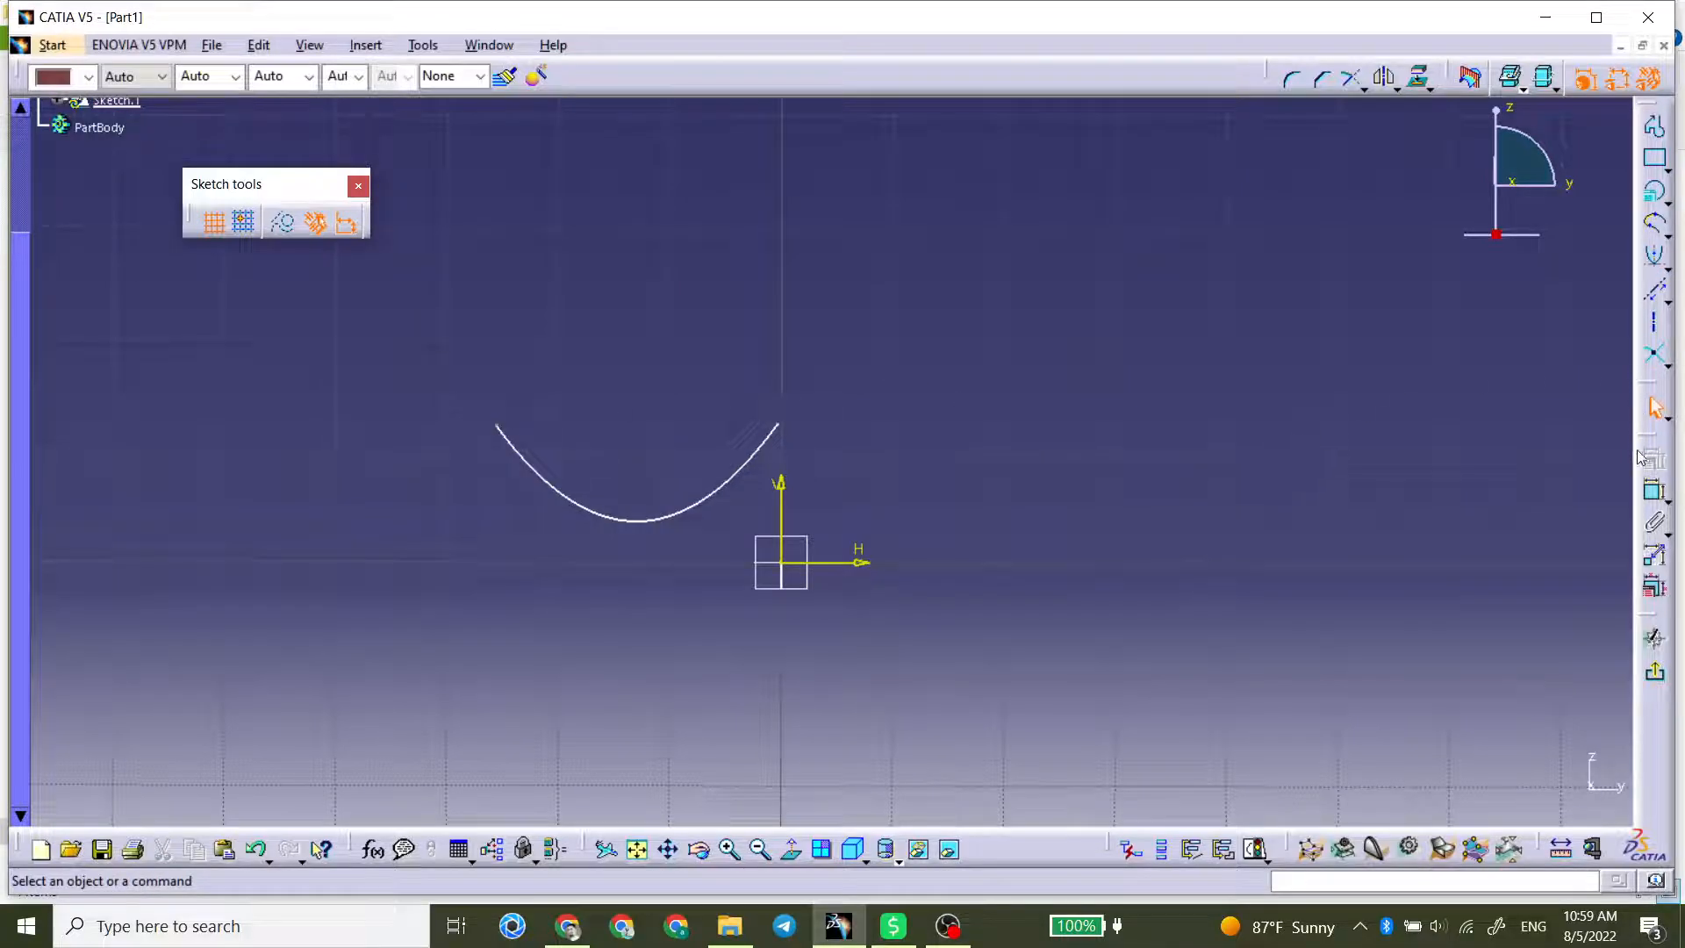
Step: Try to add a dimensional constraint to the parabola
{"action": "left_click", "coordinate": [1654, 490]}
{"action": "left_click", "coordinate": [757, 445]}
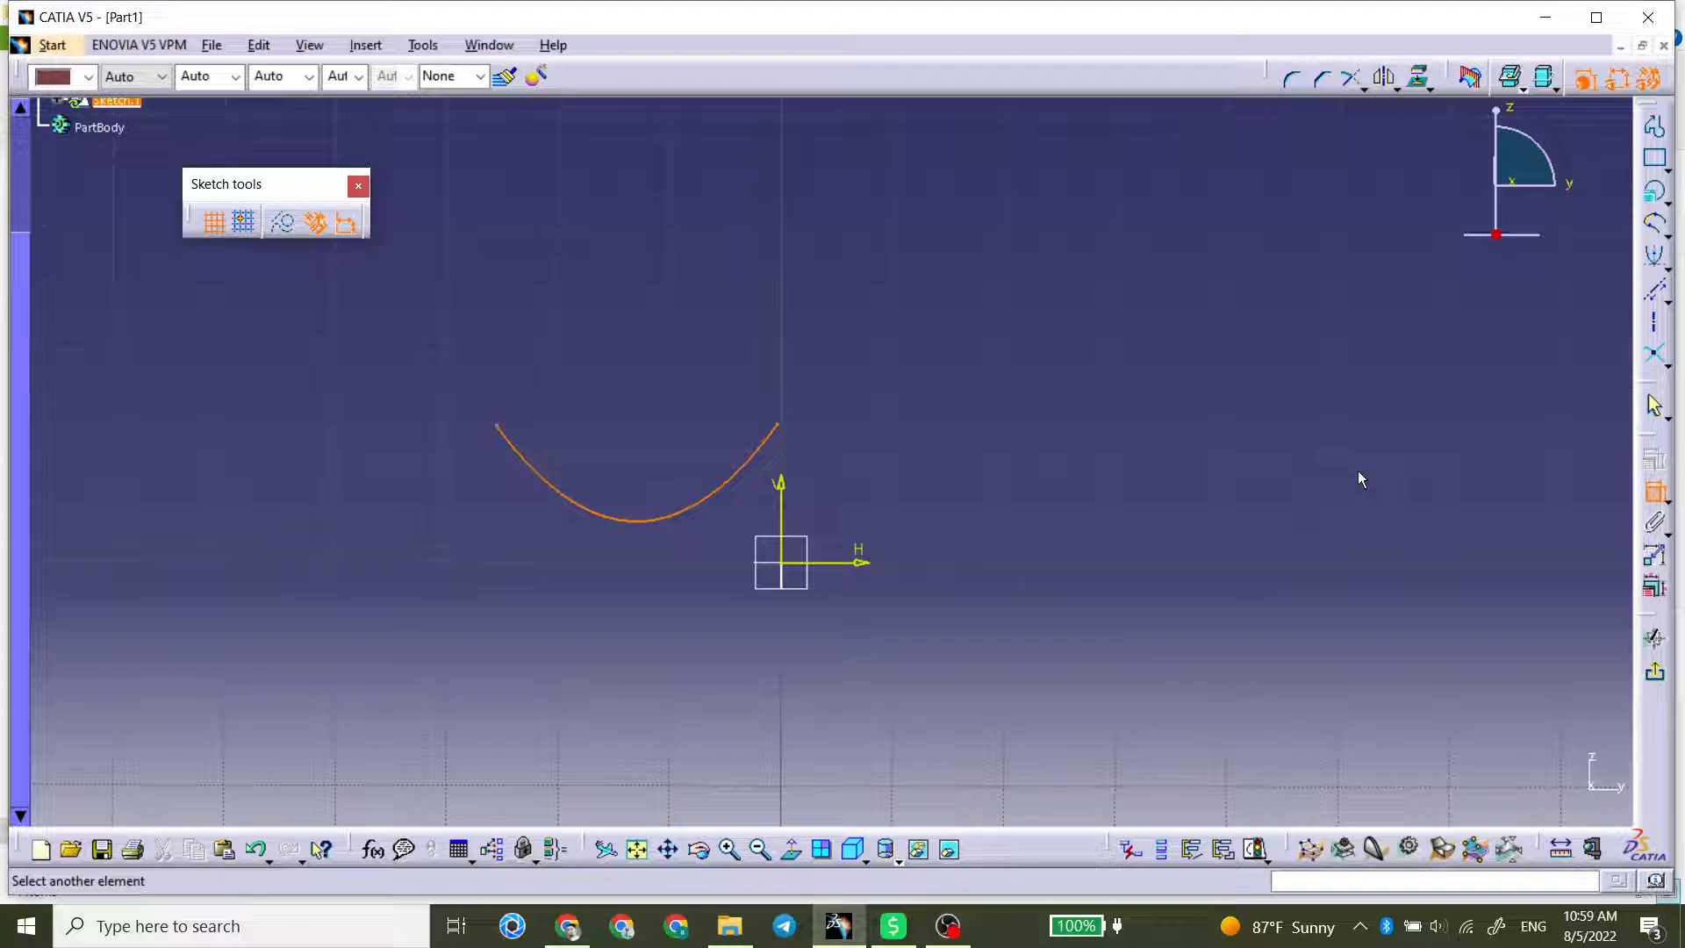
Step: Draw a hyperbola by focus right of the vertical axis, with an eccentricity of about 1.48
{"action": "left_click", "coordinate": [1666, 261]}
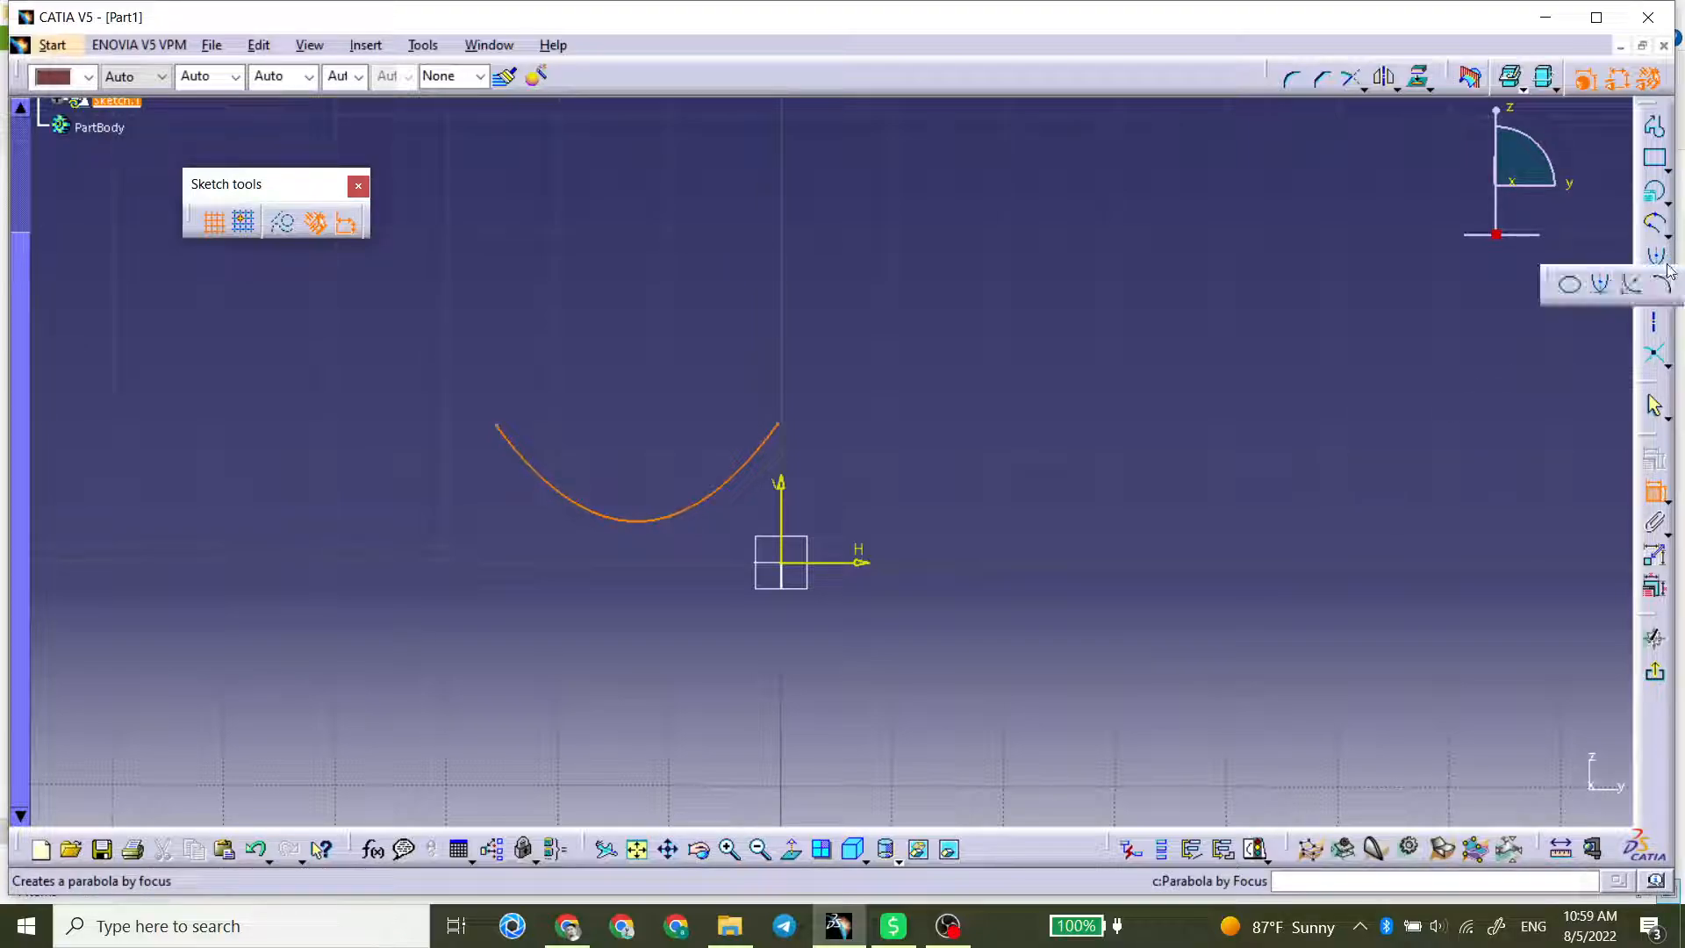
{"action": "left_click", "coordinate": [1629, 289]}
{"action": "left_click", "coordinate": [991, 408]}
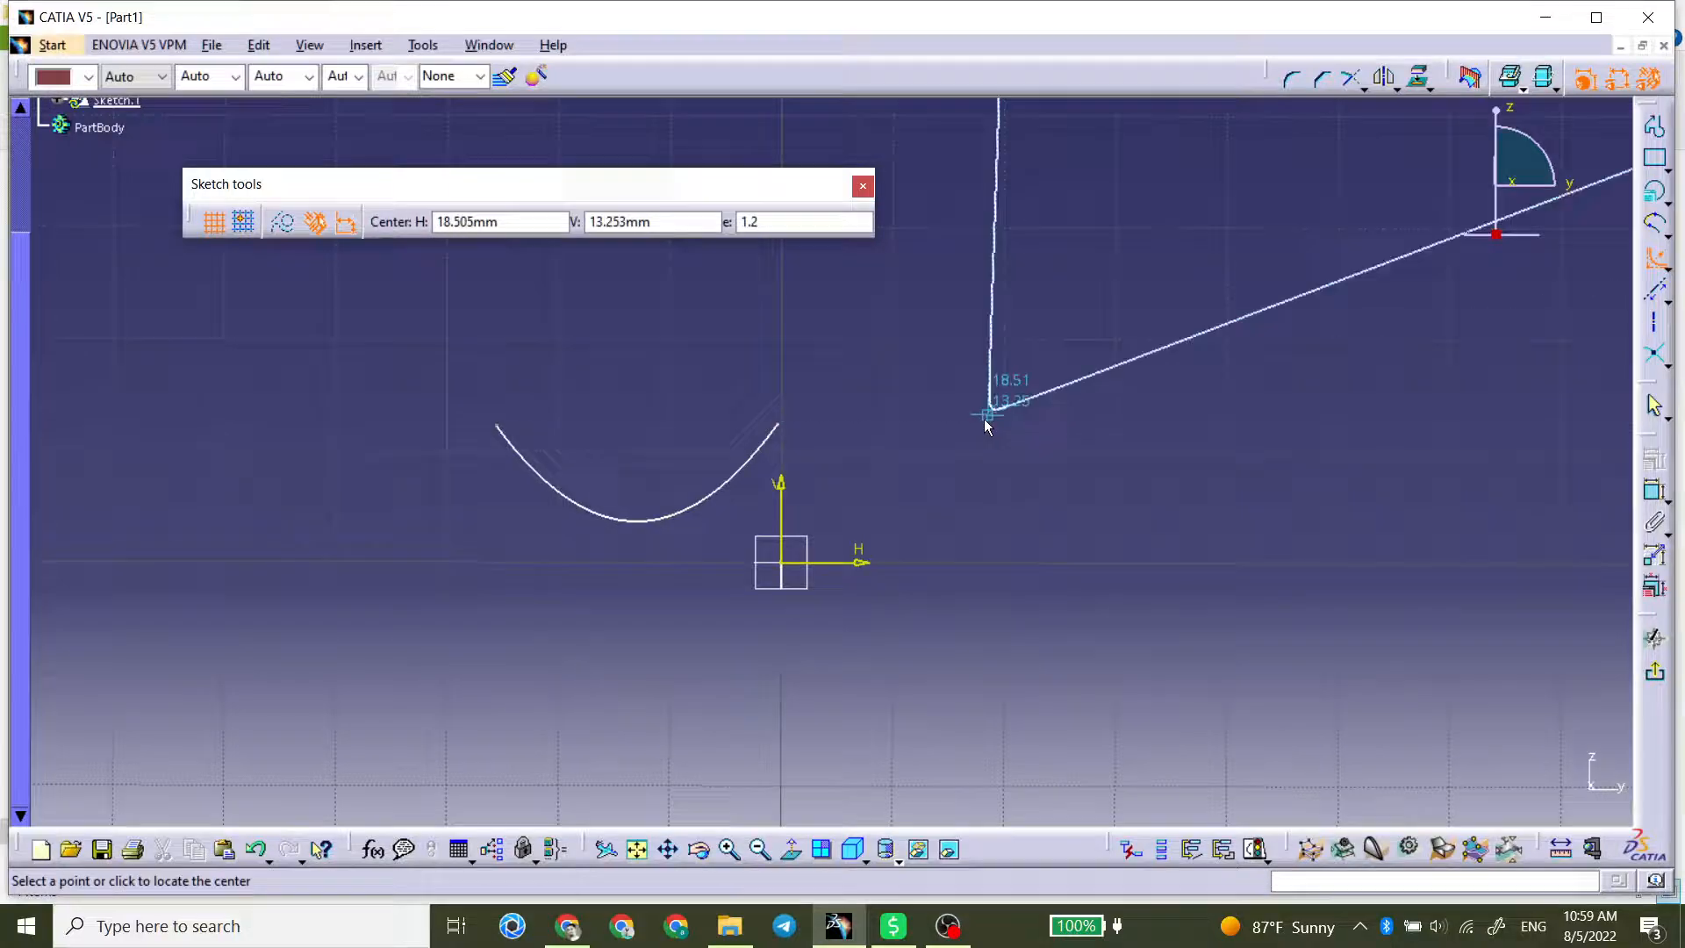
{"action": "left_click", "coordinate": [892, 506]}
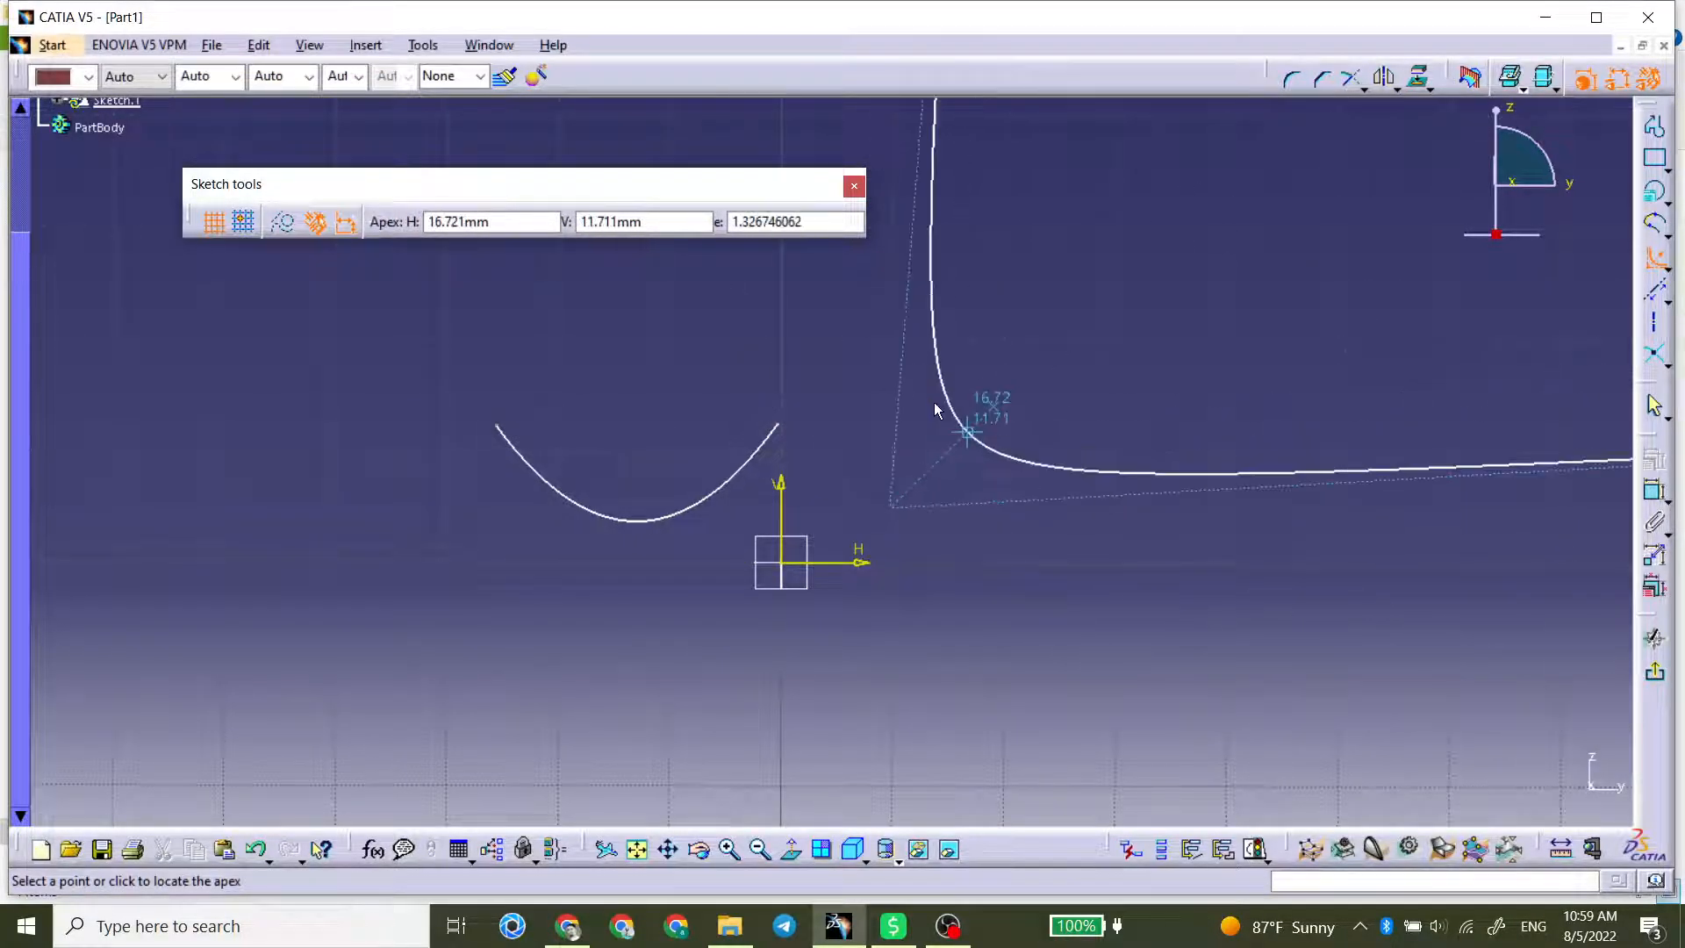
{"action": "left_click", "coordinate": [935, 410]}
{"action": "left_click", "coordinate": [1243, 507]}
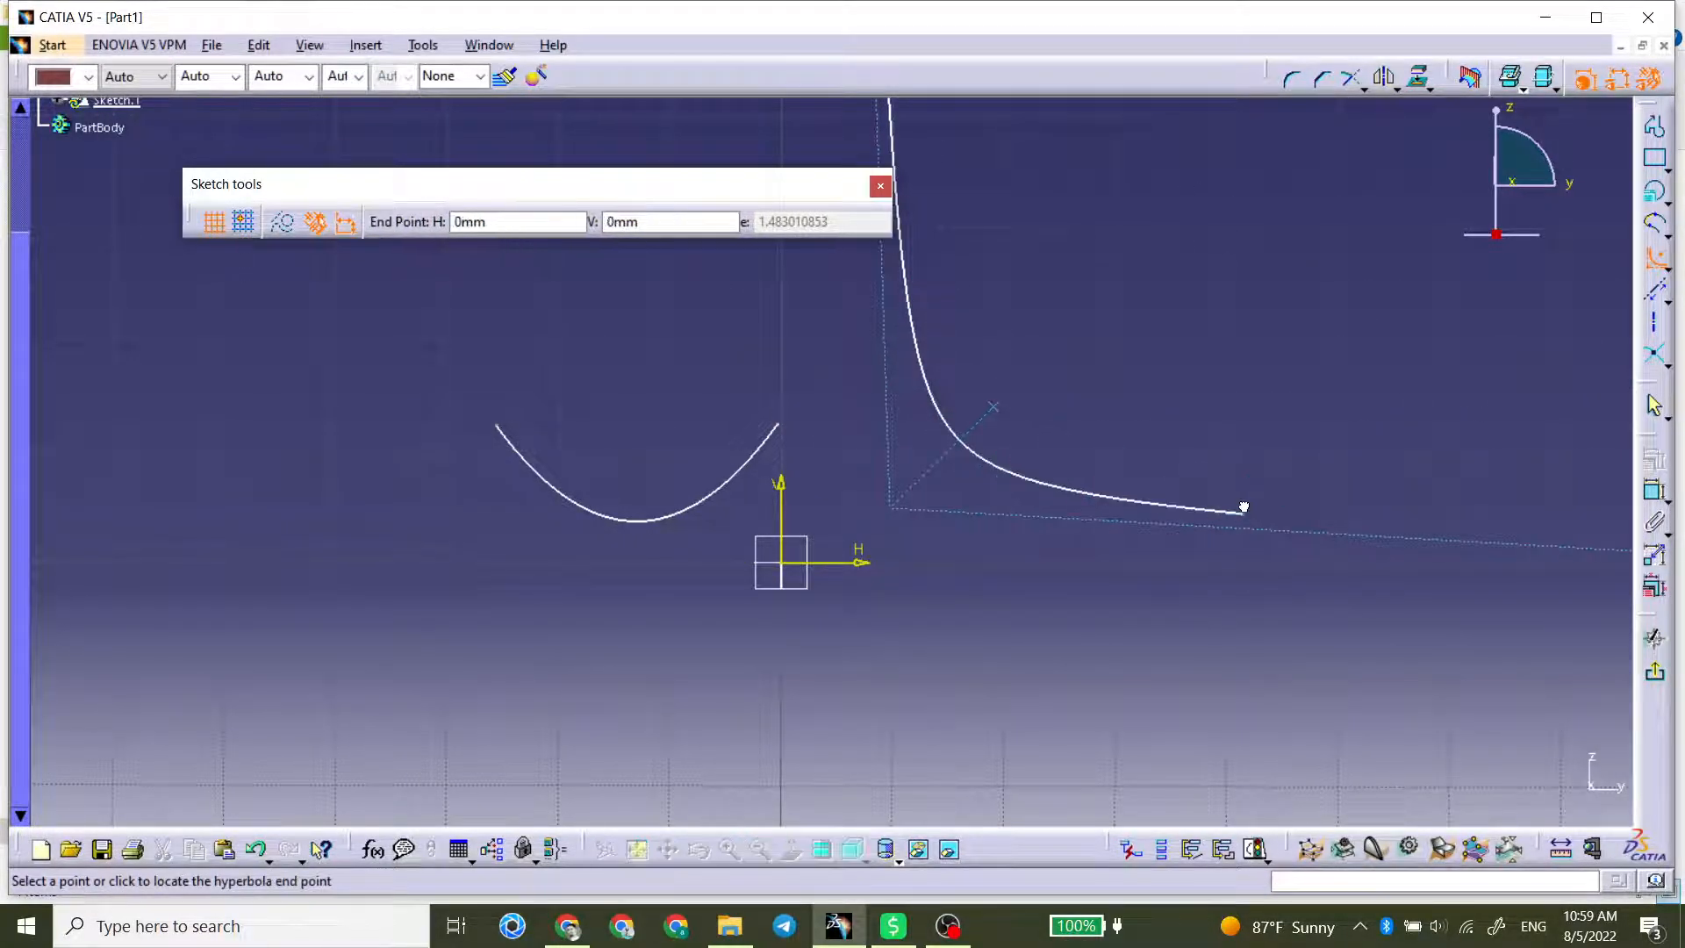
{"action": "left_click", "coordinate": [906, 289]}
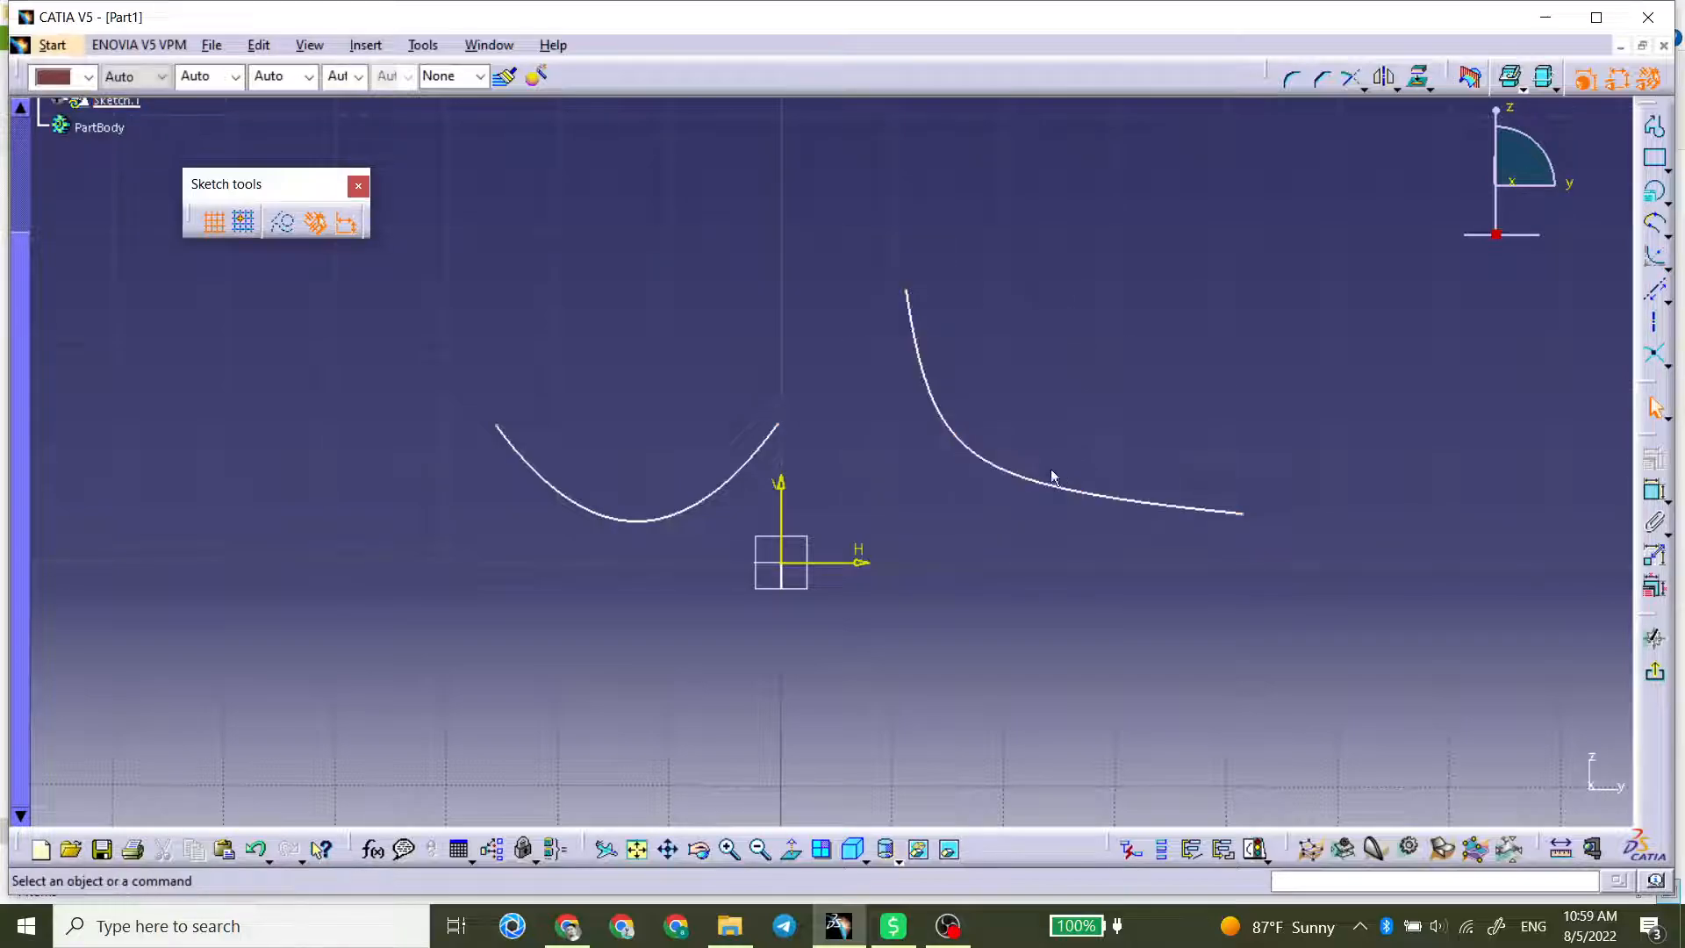
Step: Try to add a dimensional constraint to the hyperbola
{"action": "left_click", "coordinate": [1653, 491]}
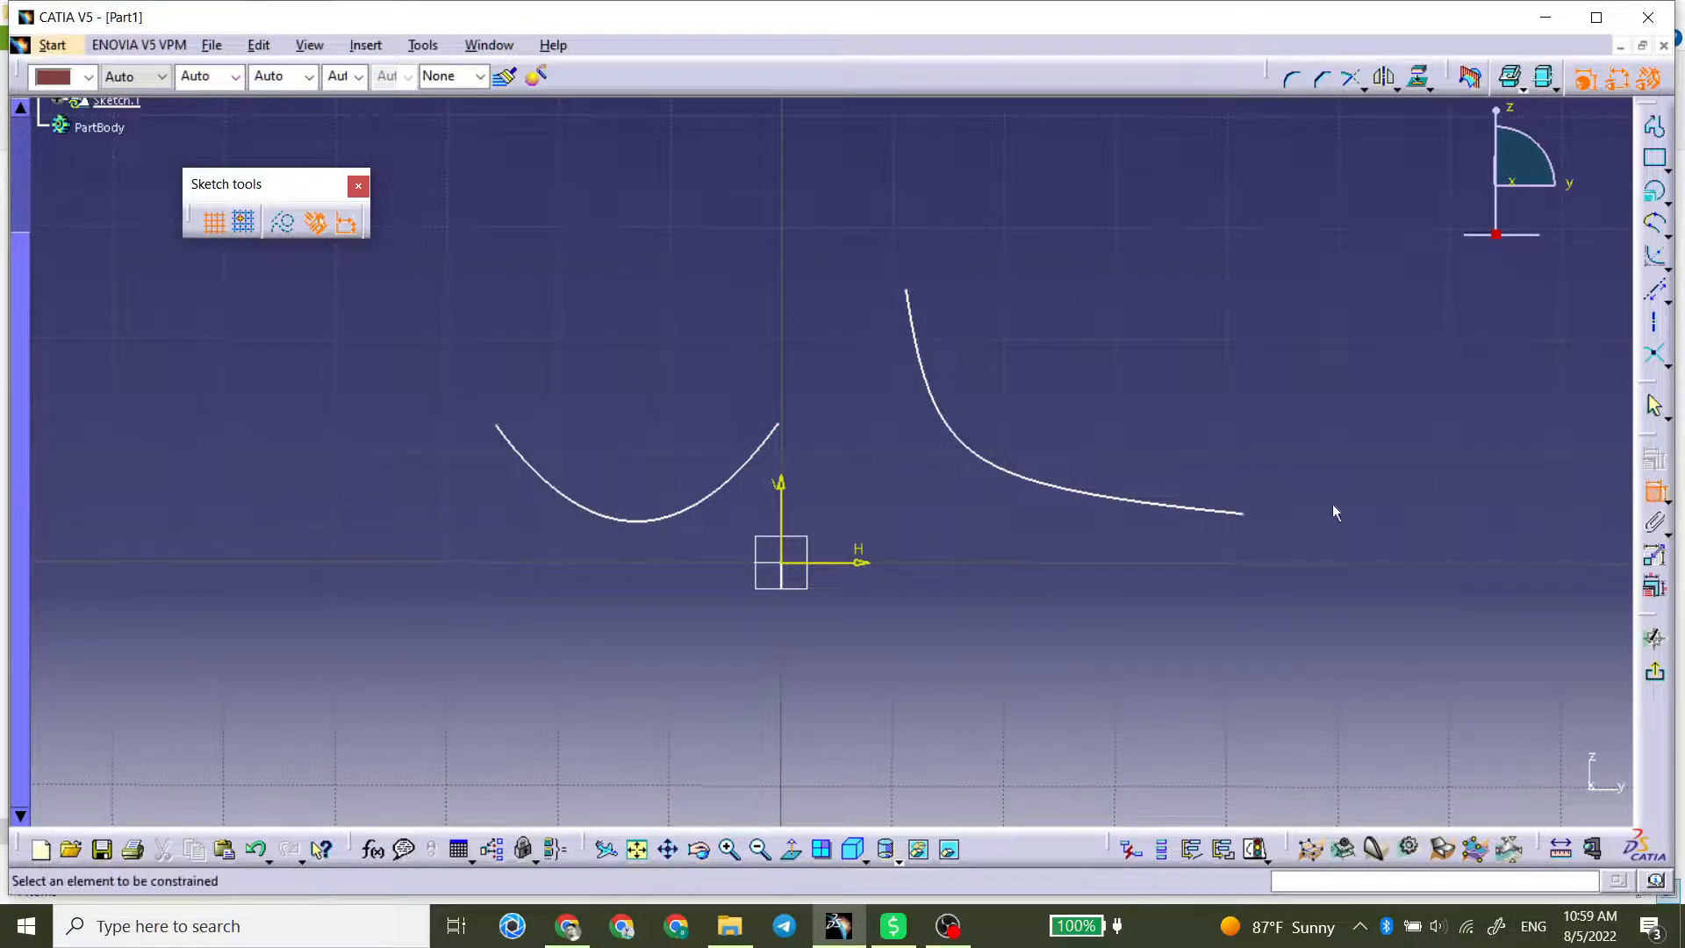
{"action": "left_click", "coordinate": [1074, 492]}
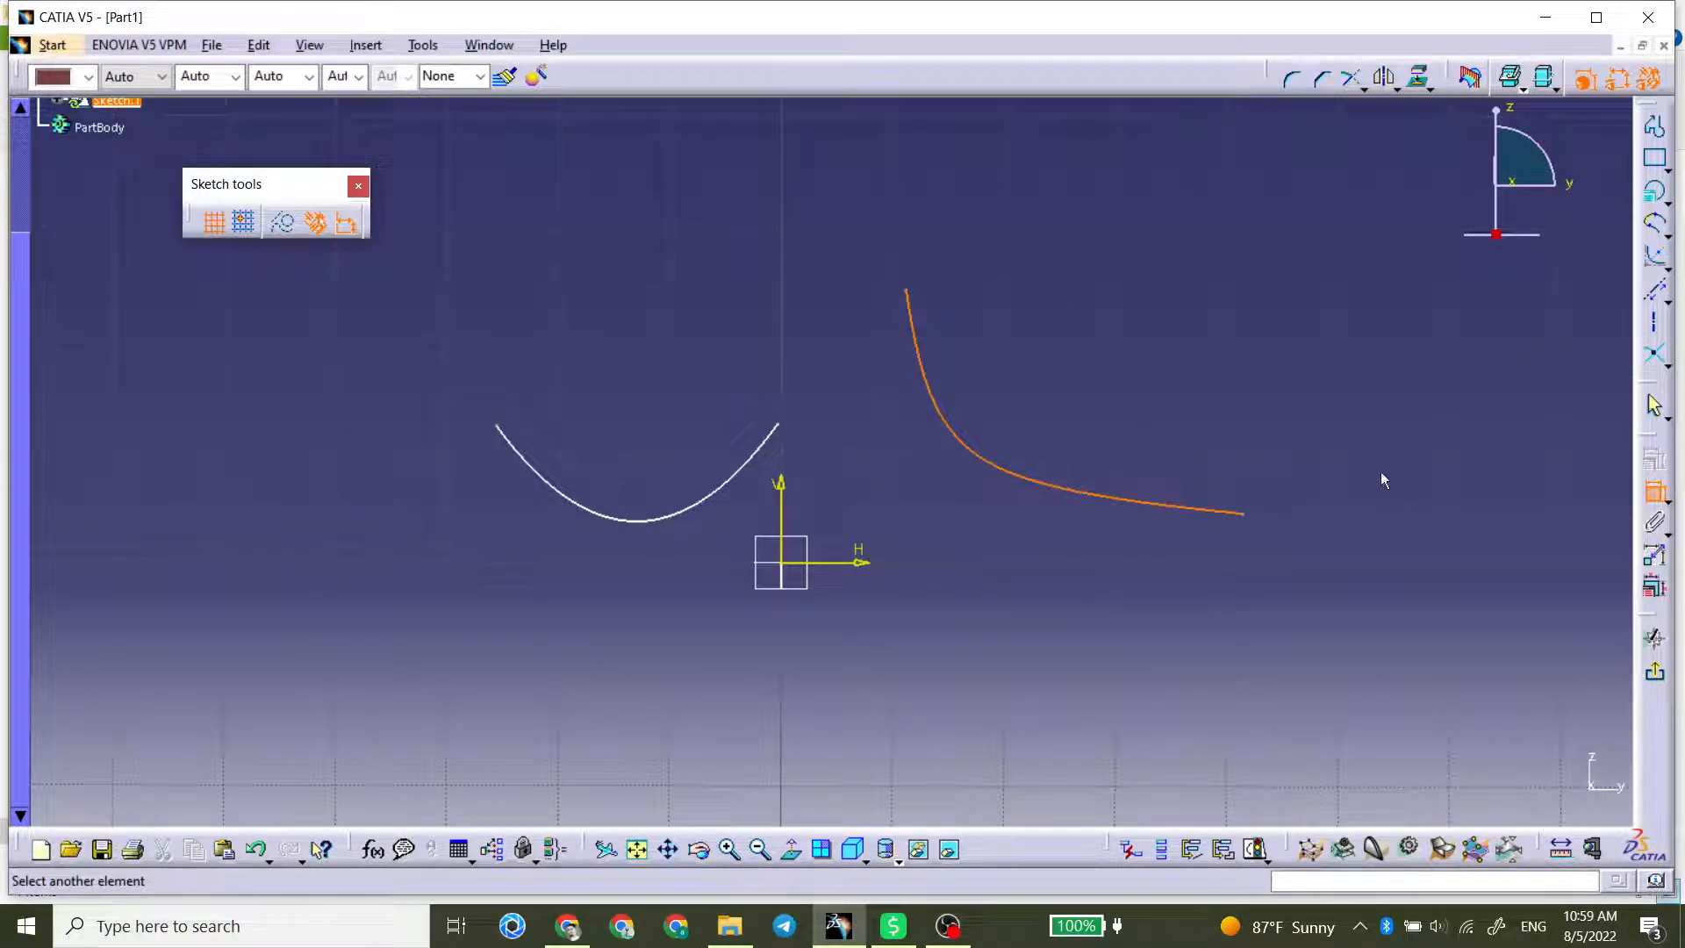
Step: Draw a short hyperbola by focus with its center at H 20 mm, V 20 mm and an eccentricity of 2
{"action": "left_click", "coordinate": [1654, 257]}
{"action": "left_click", "coordinate": [1171, 342]}
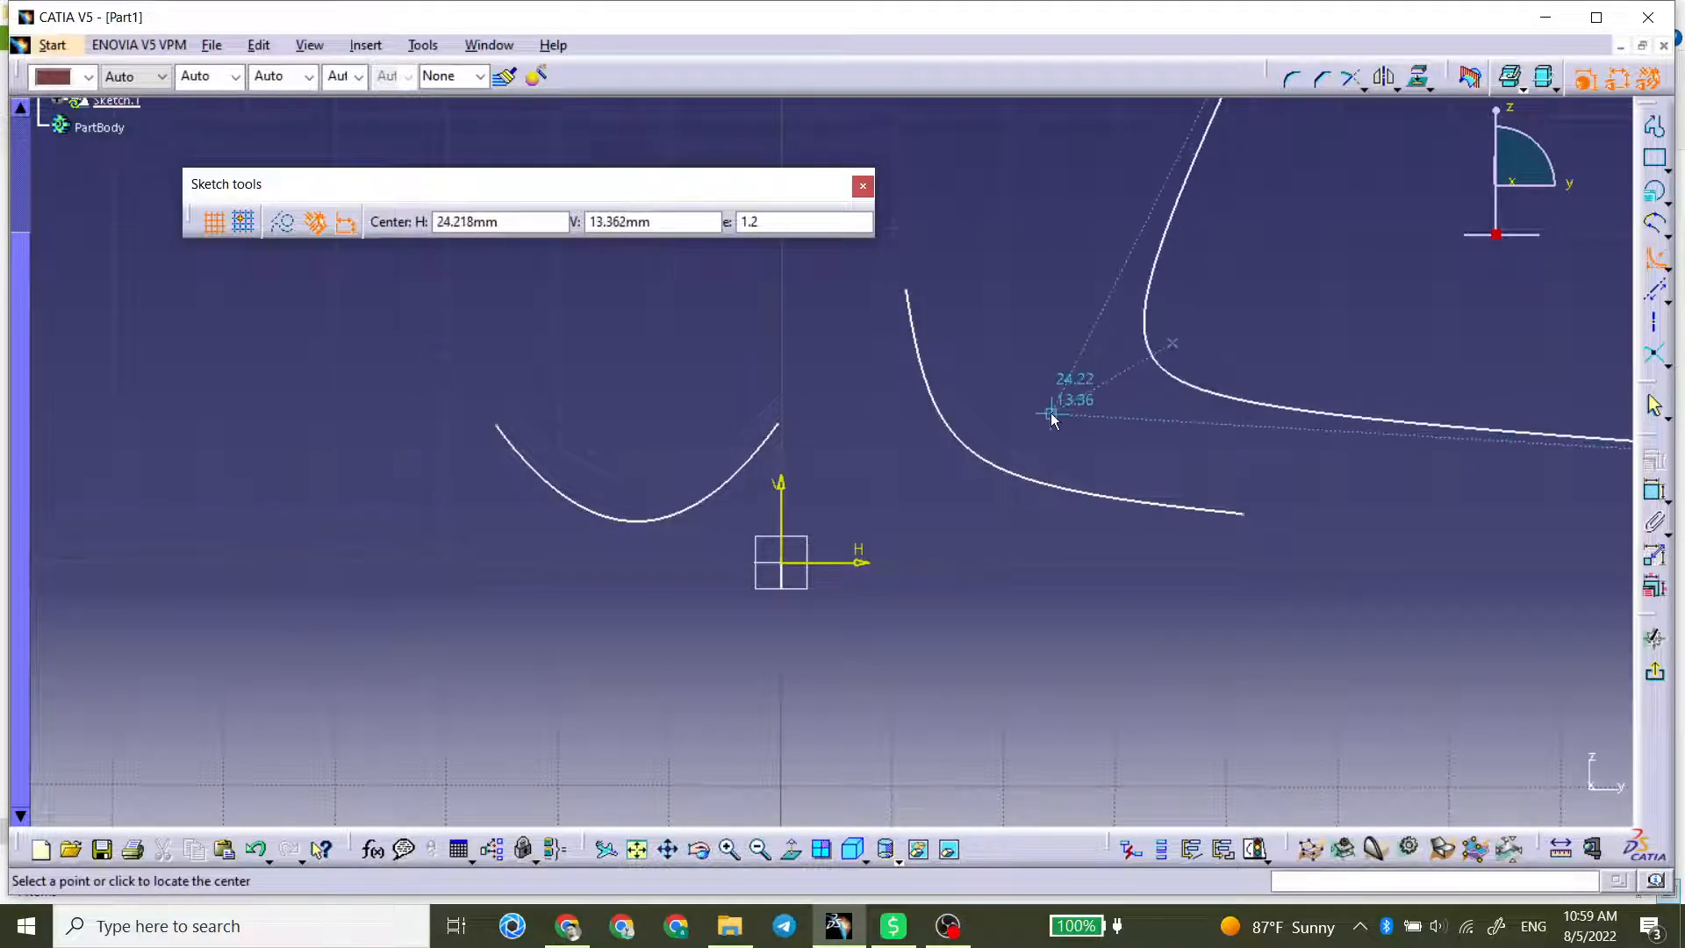
{"action": "double_click", "coordinate": [786, 224]}
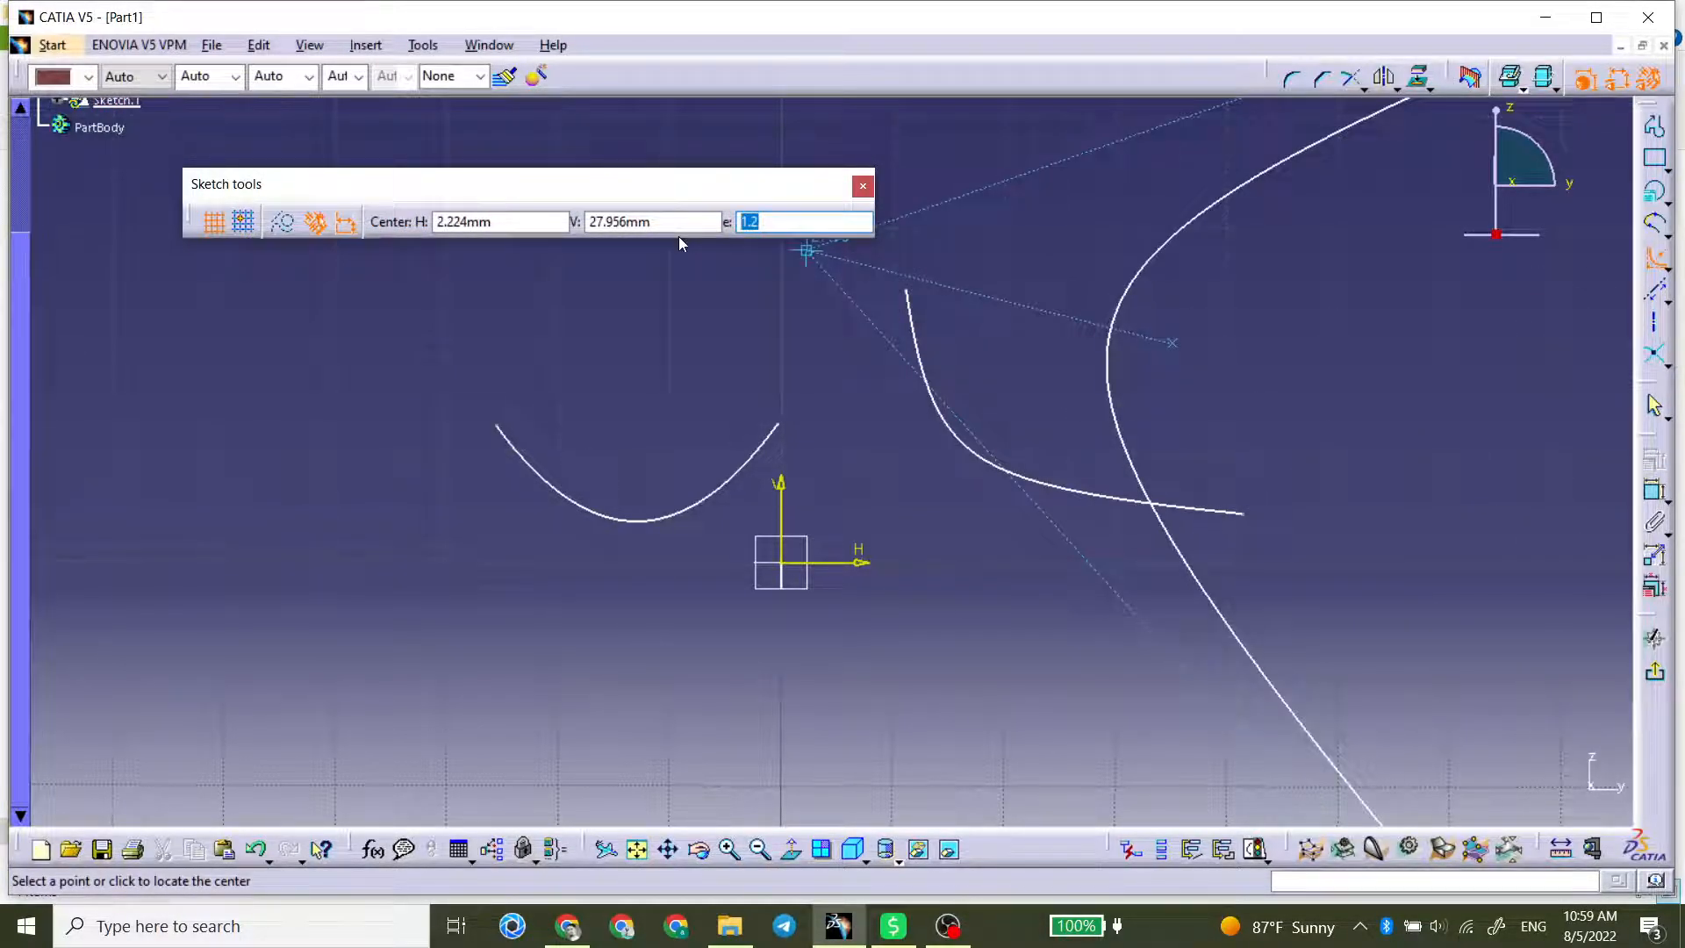
{"action": "type", "text": "2"}
{"action": "left_click_drag", "start_coordinate": [671, 225], "coordinate": [422, 230]}
{"action": "type", "text": "20"}
{"action": "key", "text": "Return"}
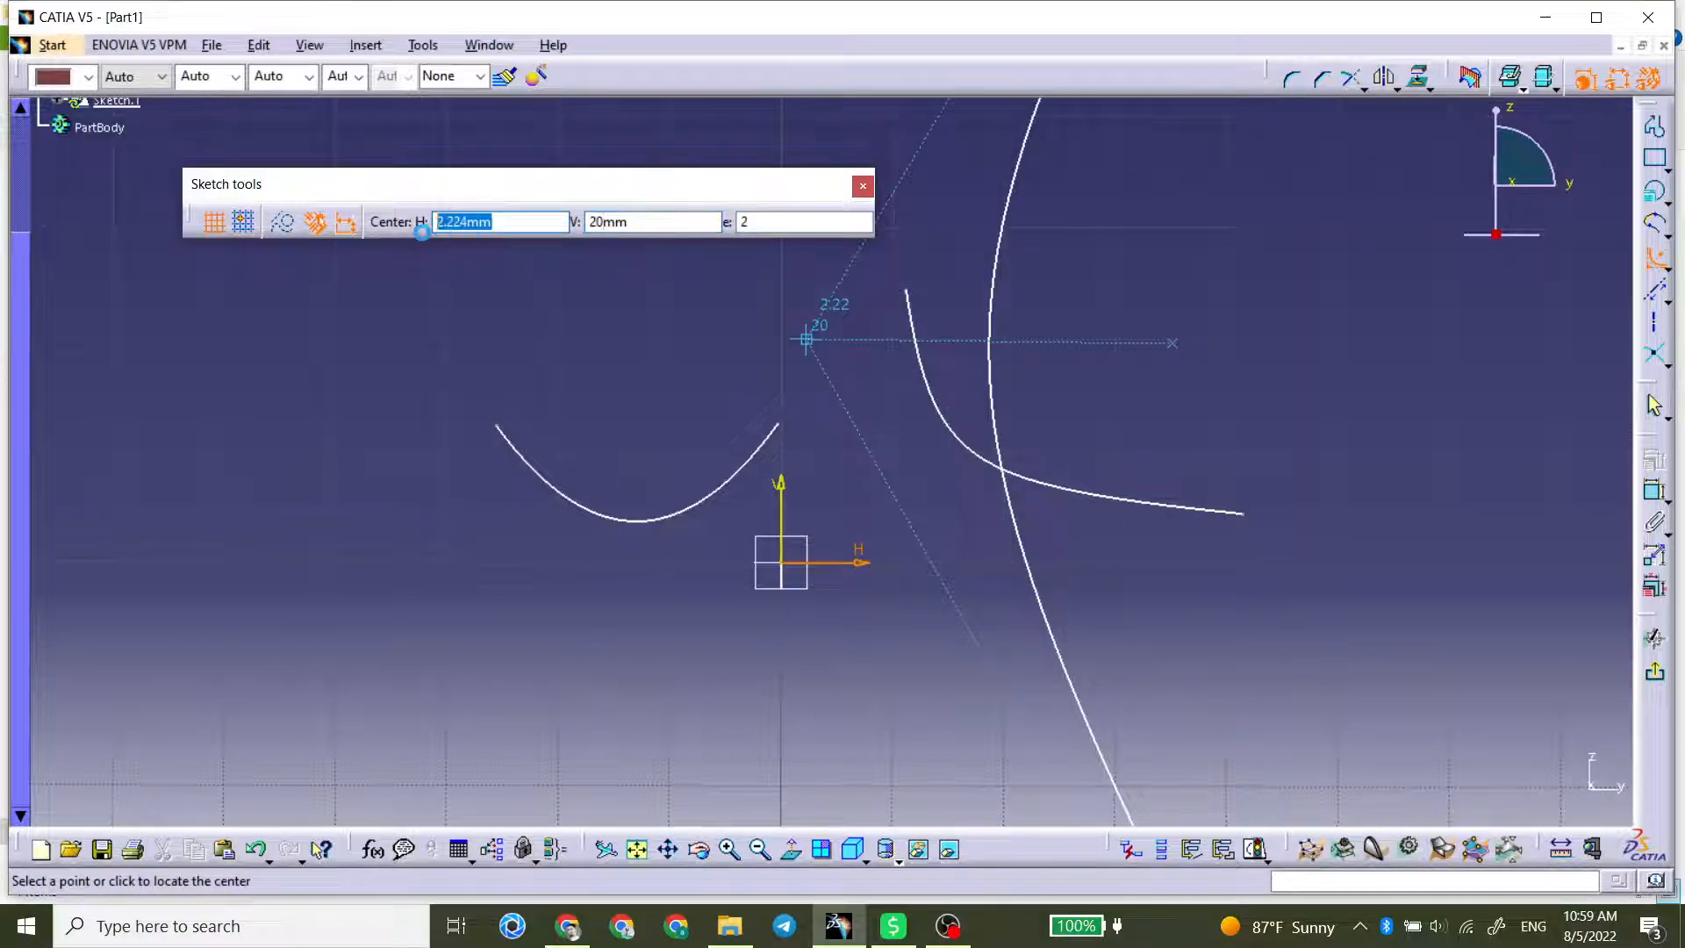
{"action": "type", "text": "20"}
{"action": "key", "text": "Return"}
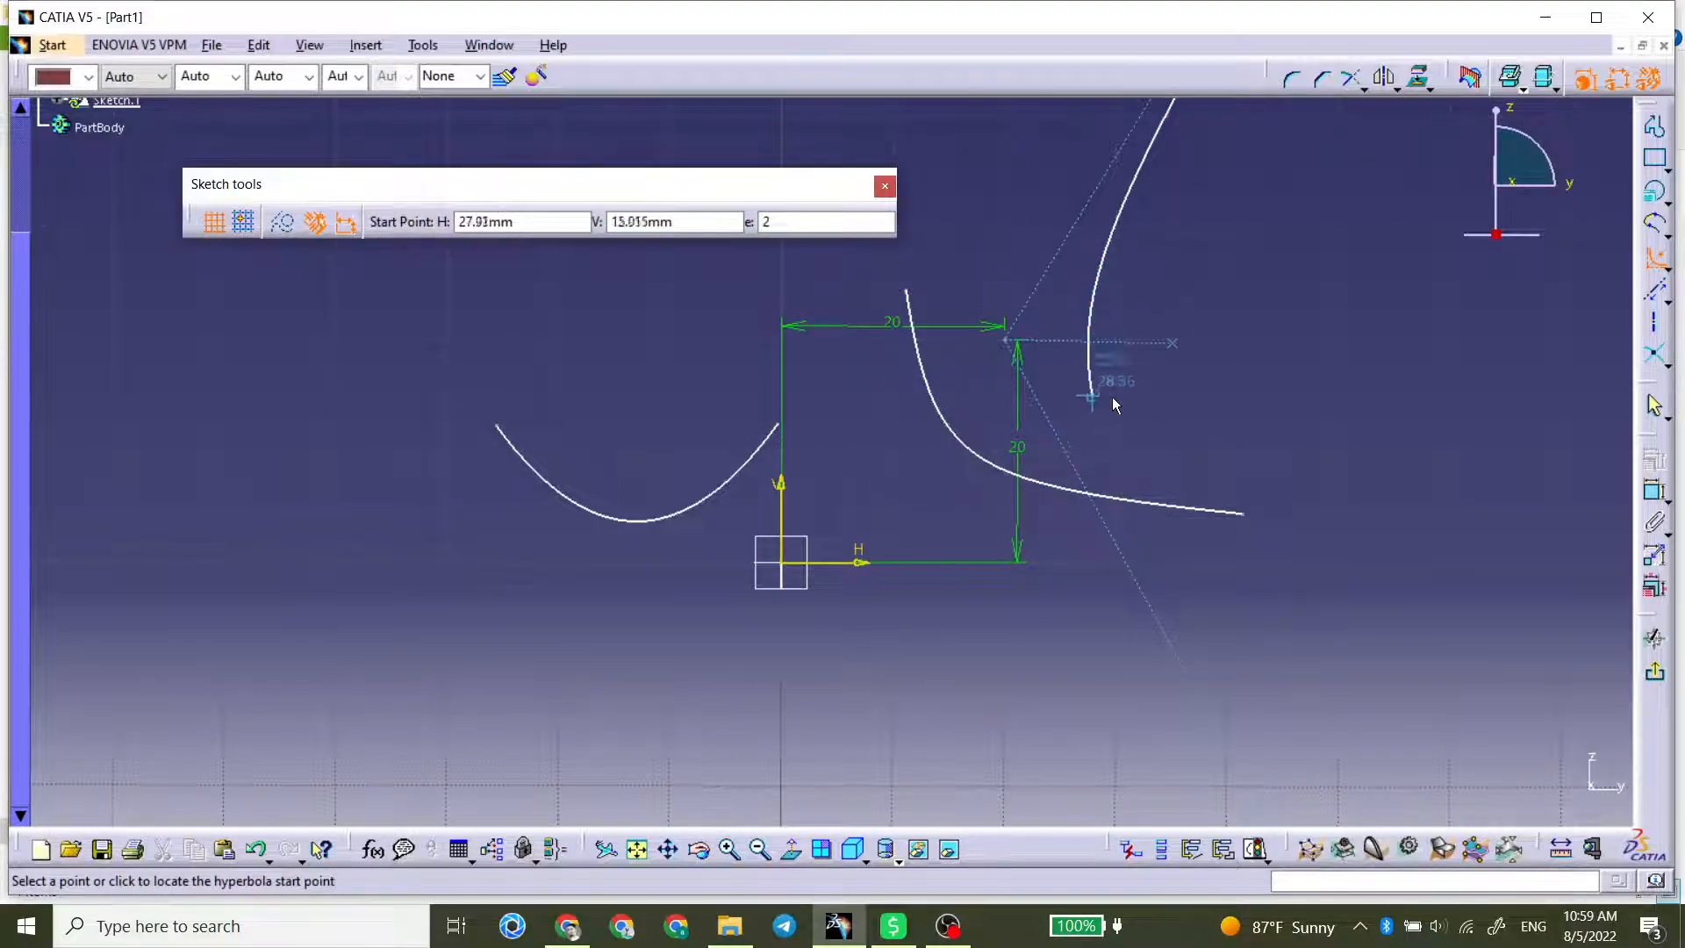
{"action": "left_click", "coordinate": [1123, 456]}
{"action": "left_click", "coordinate": [1108, 243]}
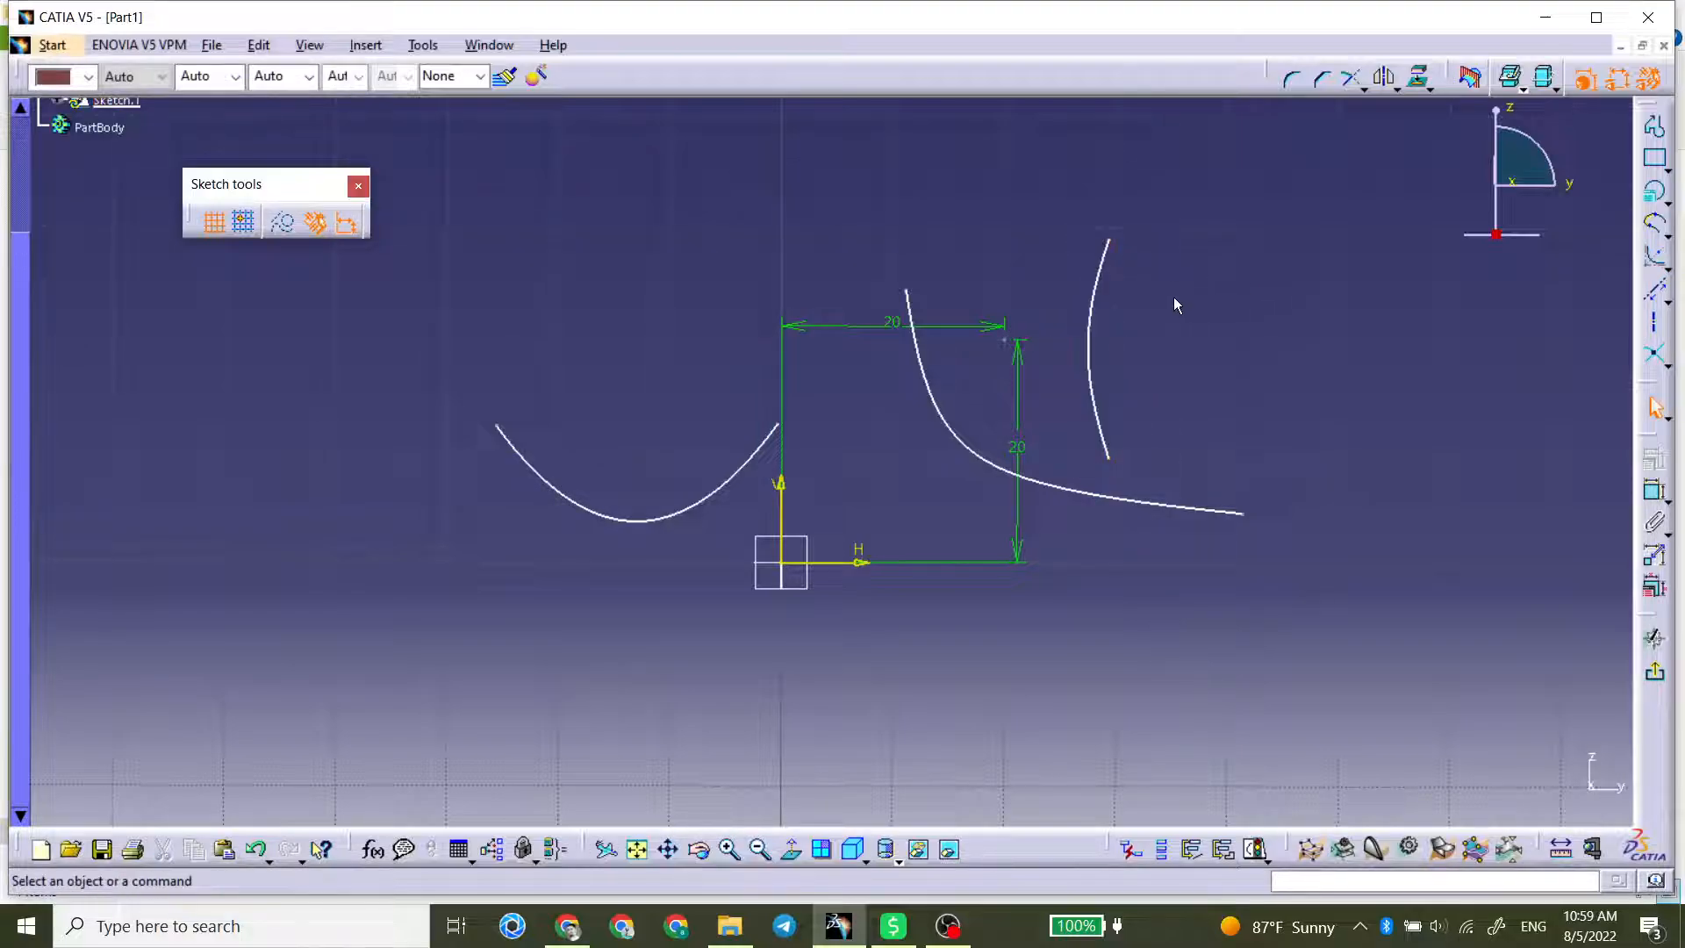
Step: Delete the parabola, both hyperbolas and their dimensions, emptying the sketch
{"action": "left_click", "coordinate": [1088, 307]}
{"action": "left_click", "coordinate": [1350, 390]}
{"action": "mouse_move", "coordinate": [1360, 190]}
{"action": "left_mouse_down"}
{"action": "mouse_move", "coordinate": [438, 602]}
{"action": "mouse_move", "coordinate": [455, 597]}
{"action": "left_mouse_up"}
{"action": "key", "text": "Delete"}
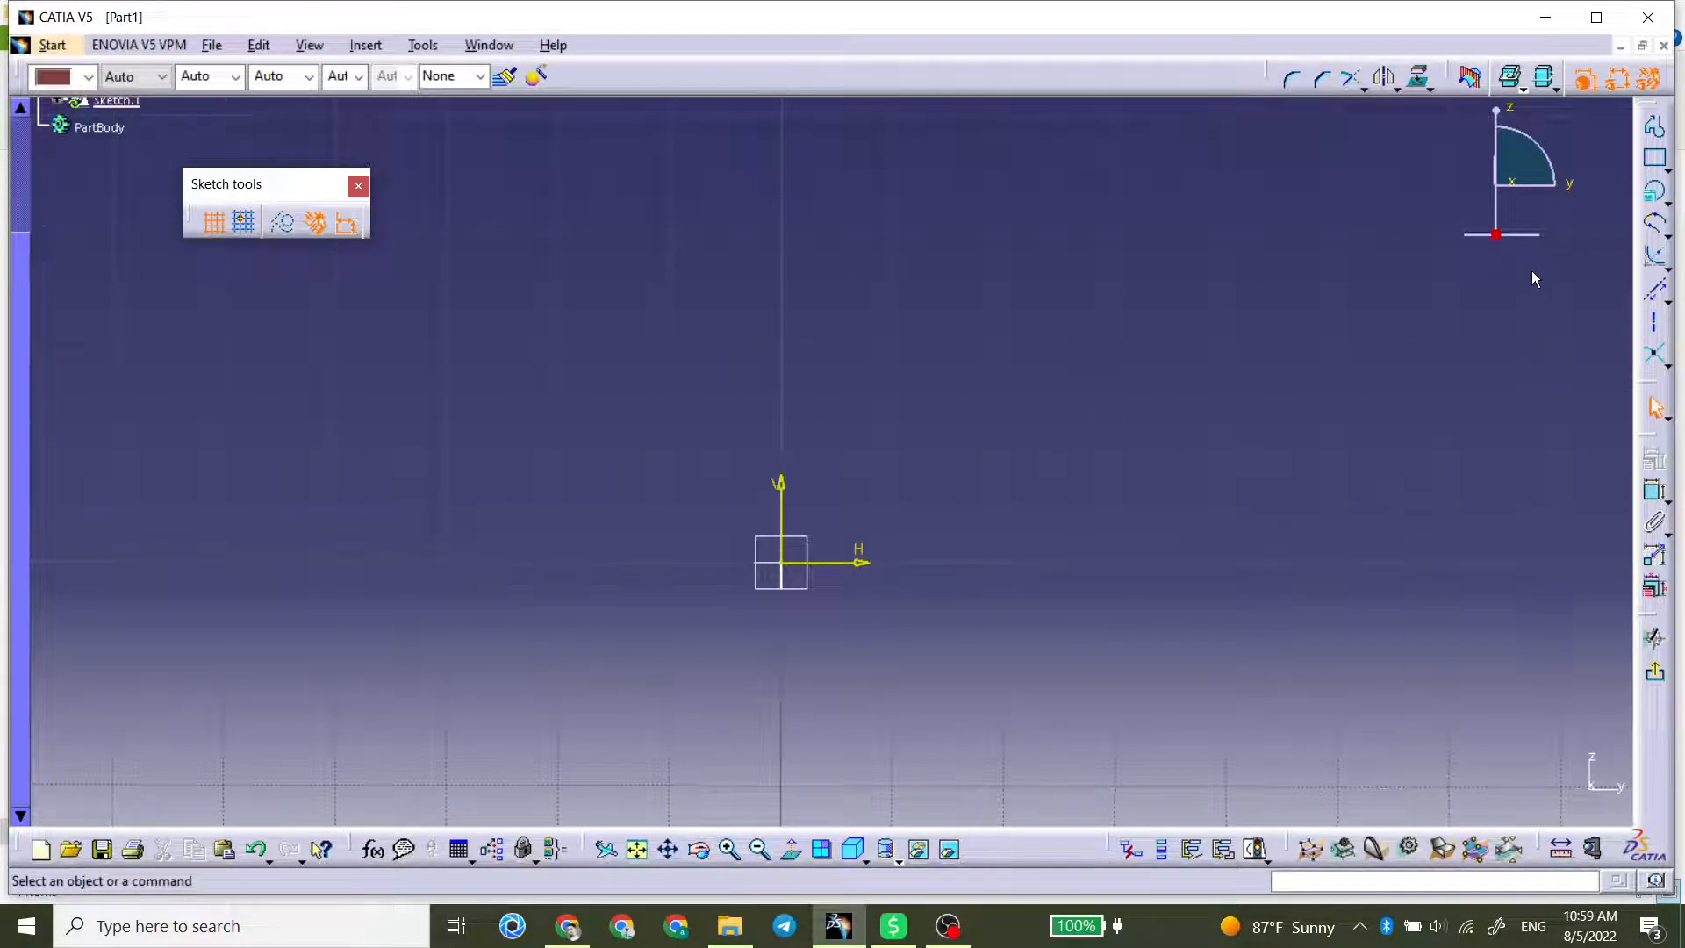
Step: Try to draw a conic between end points on opposite sides of the vertical axis, giving its tangents and a passing point
{"action": "left_click", "coordinate": [1666, 265]}
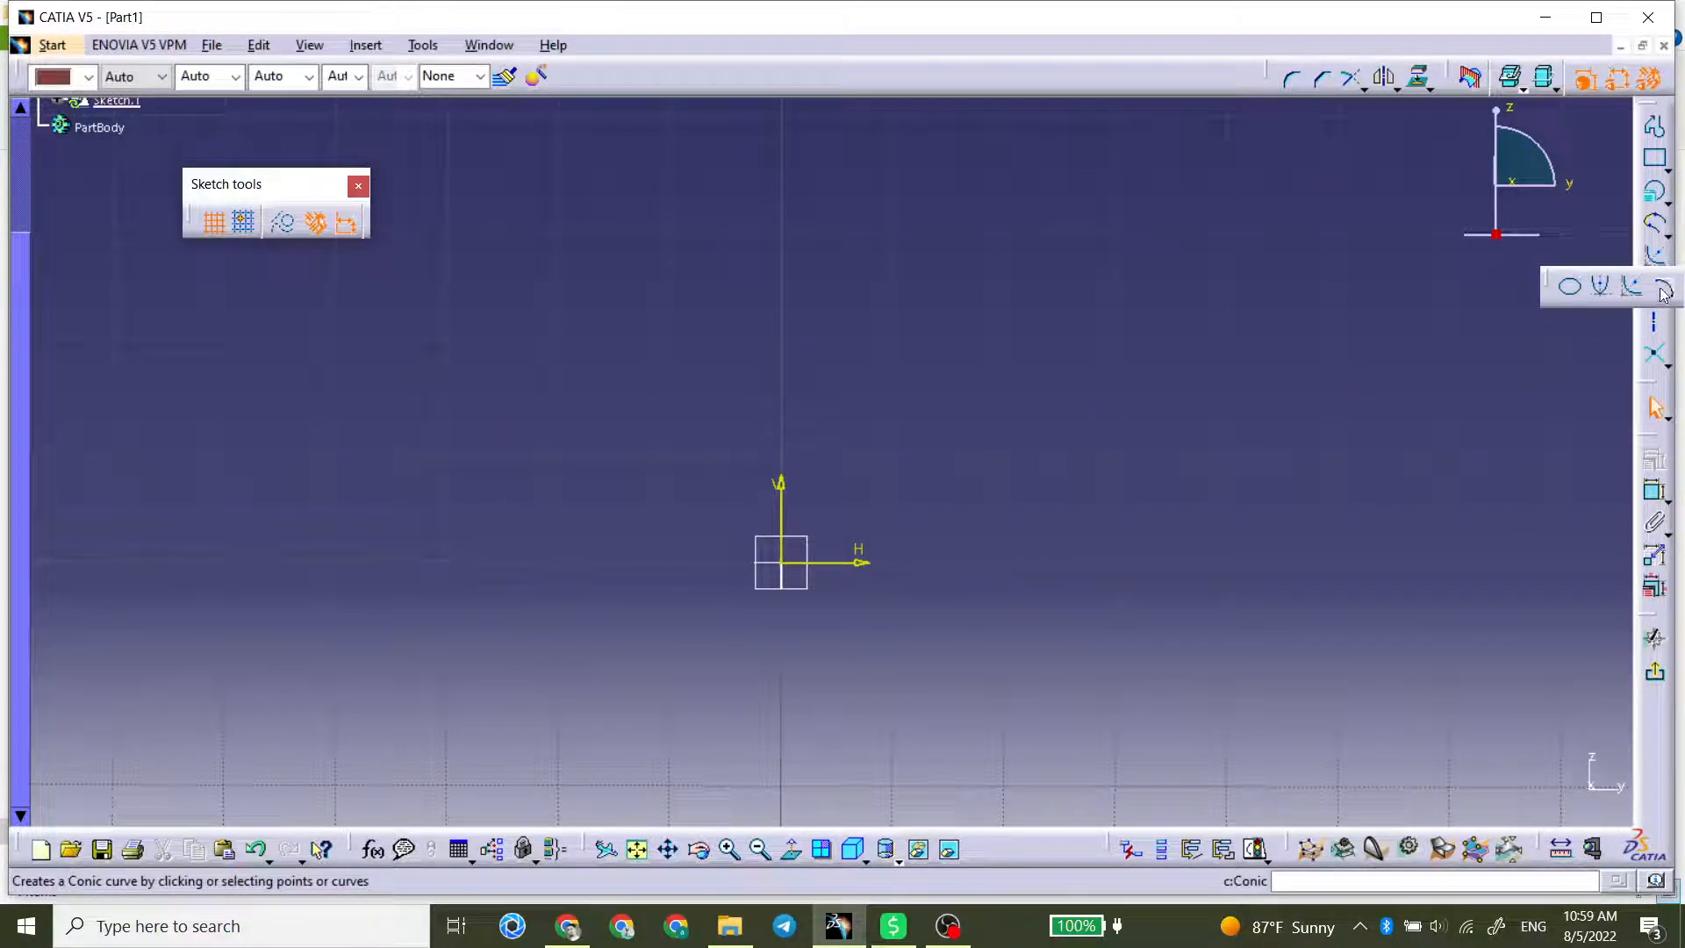
{"action": "left_click", "coordinate": [1664, 287]}
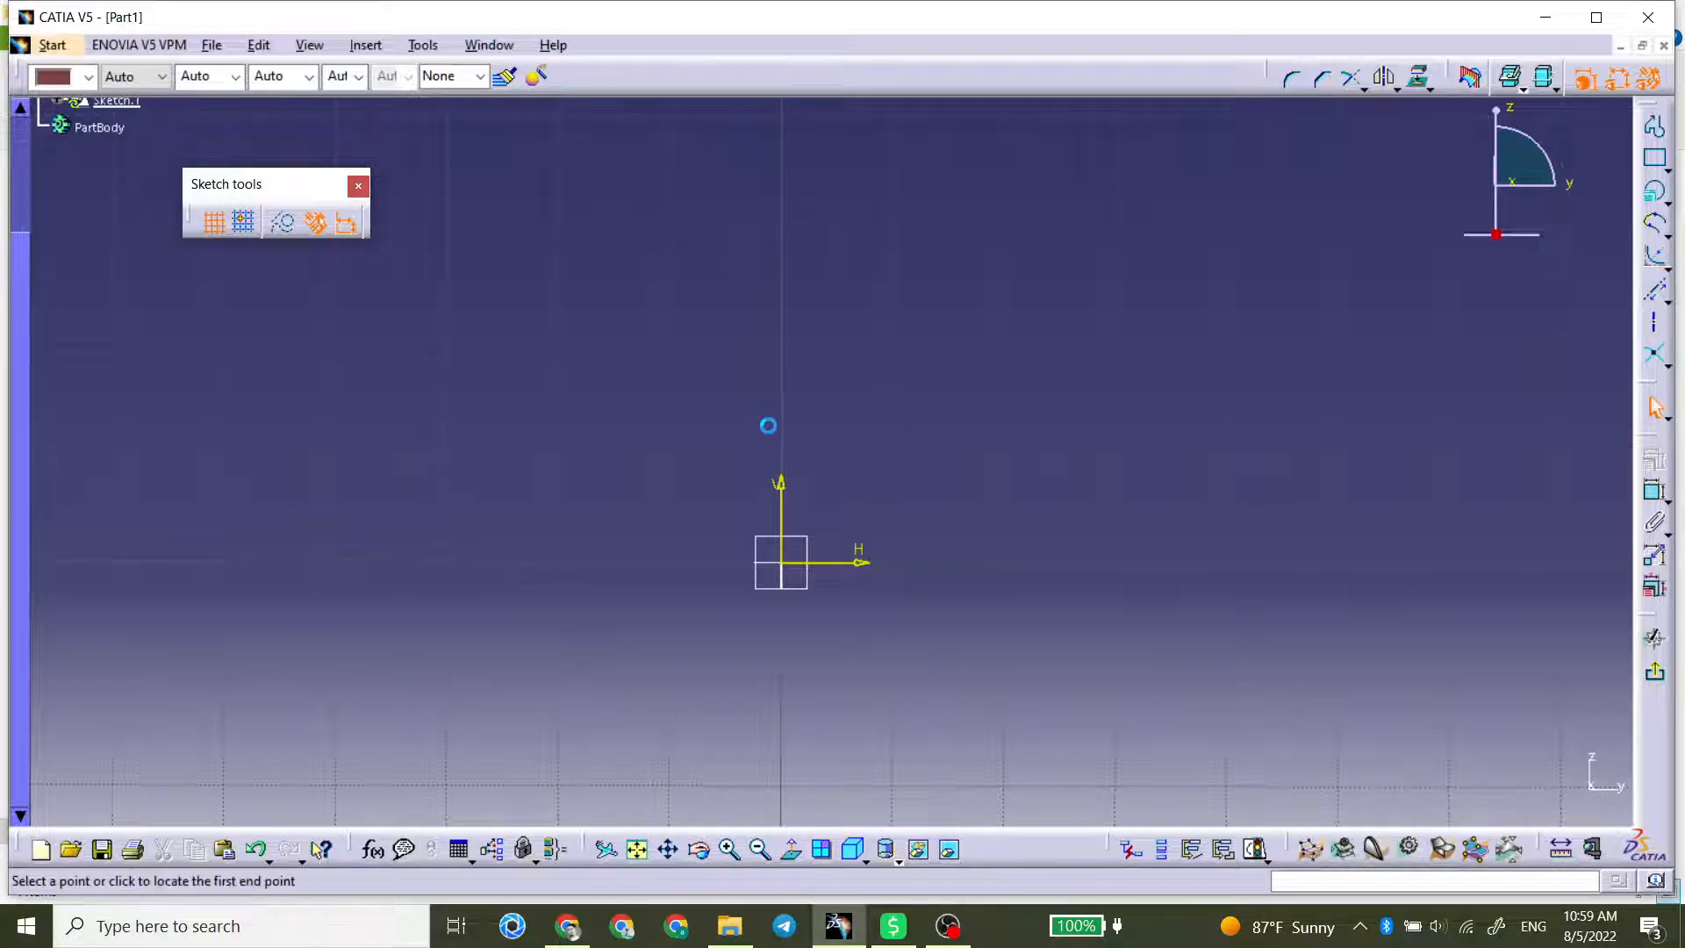
{"action": "left_click", "coordinate": [1039, 284]}
{"action": "left_click", "coordinate": [388, 566]}
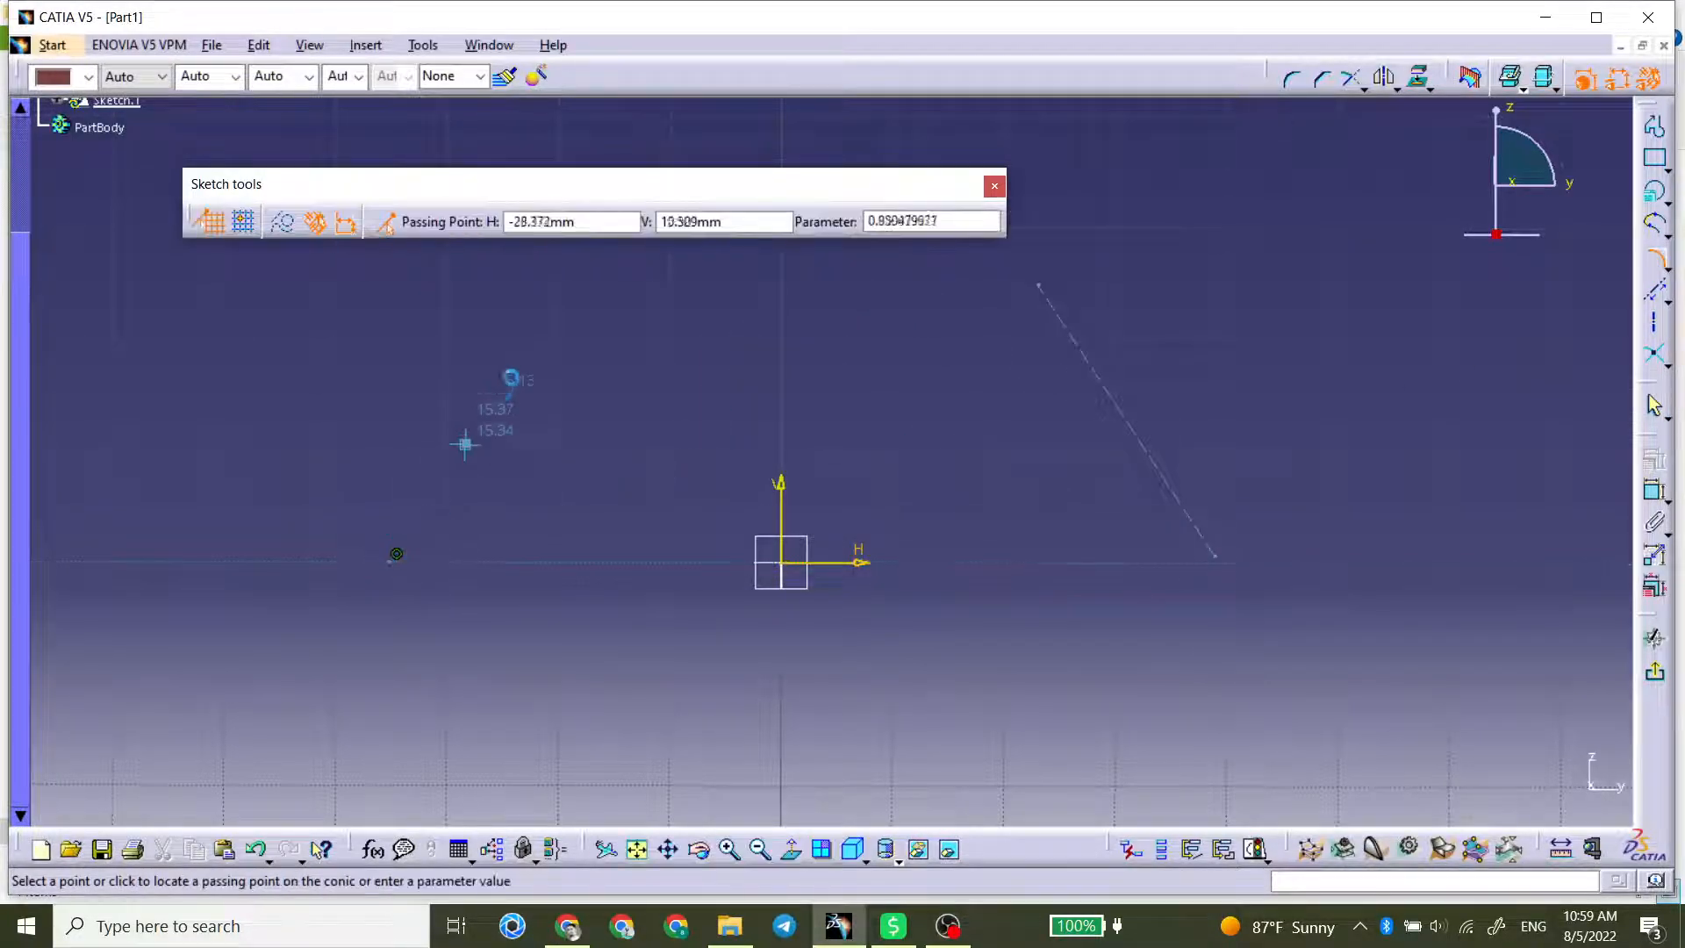
{"action": "left_click", "coordinate": [583, 286]}
{"action": "left_click", "coordinate": [992, 507]}
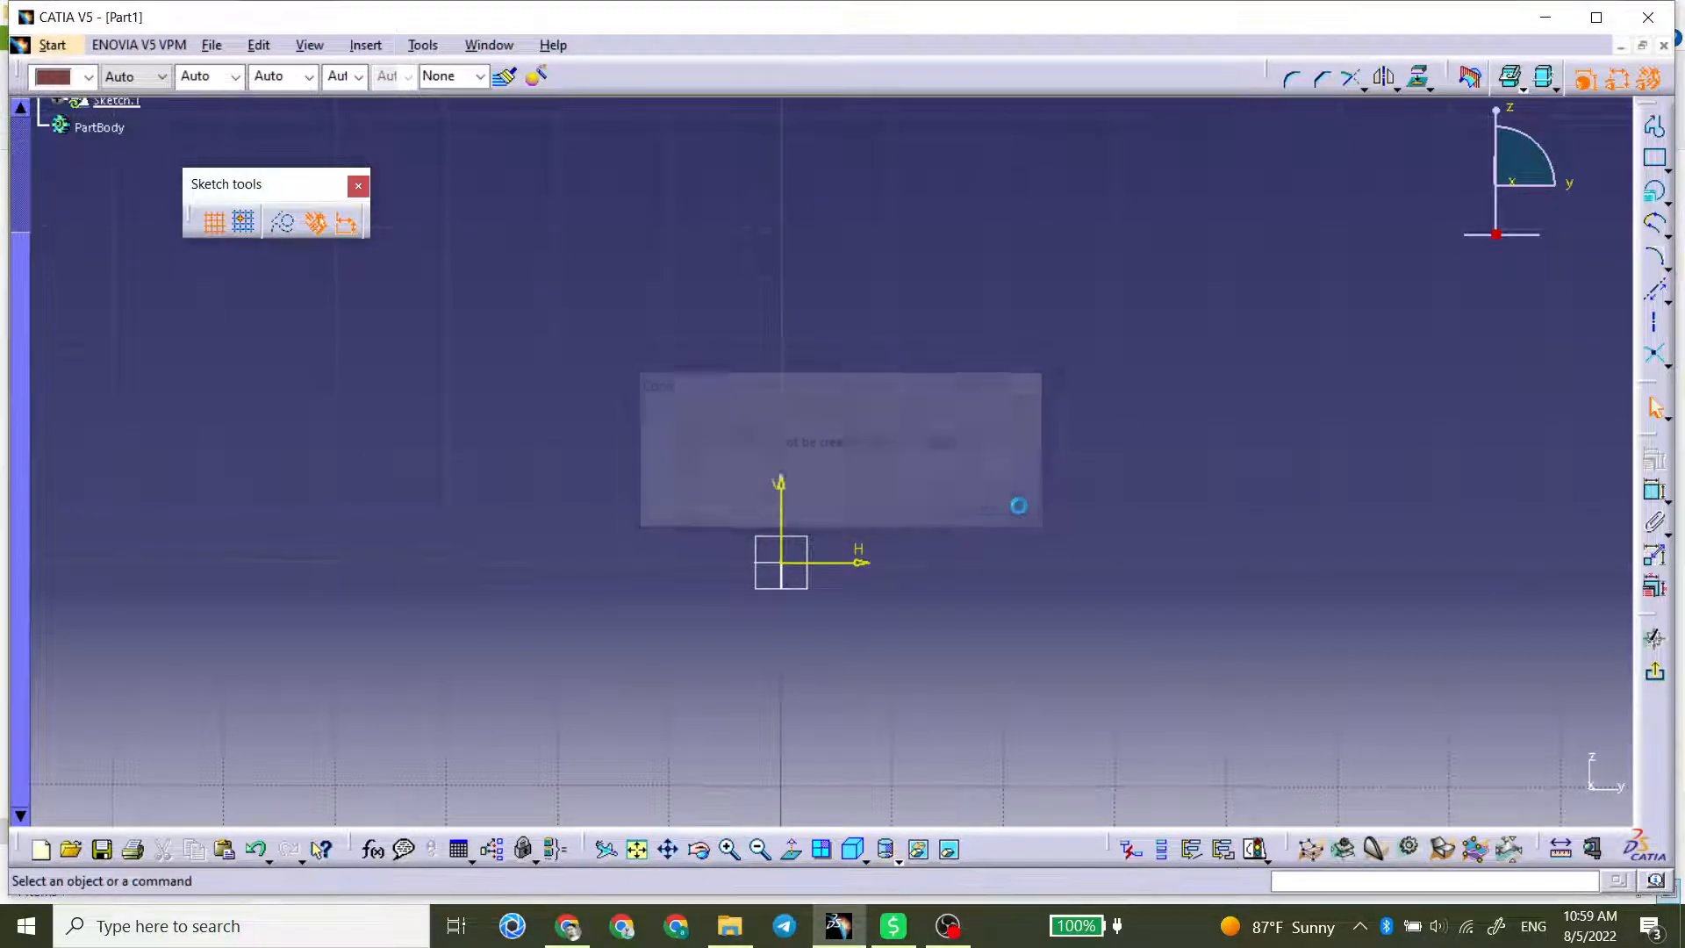
Step: Draw an arched conic from the lower right to near the vertical axis, using end tangents and a passing point on the arch's right side
{"action": "left_click", "coordinate": [1654, 258]}
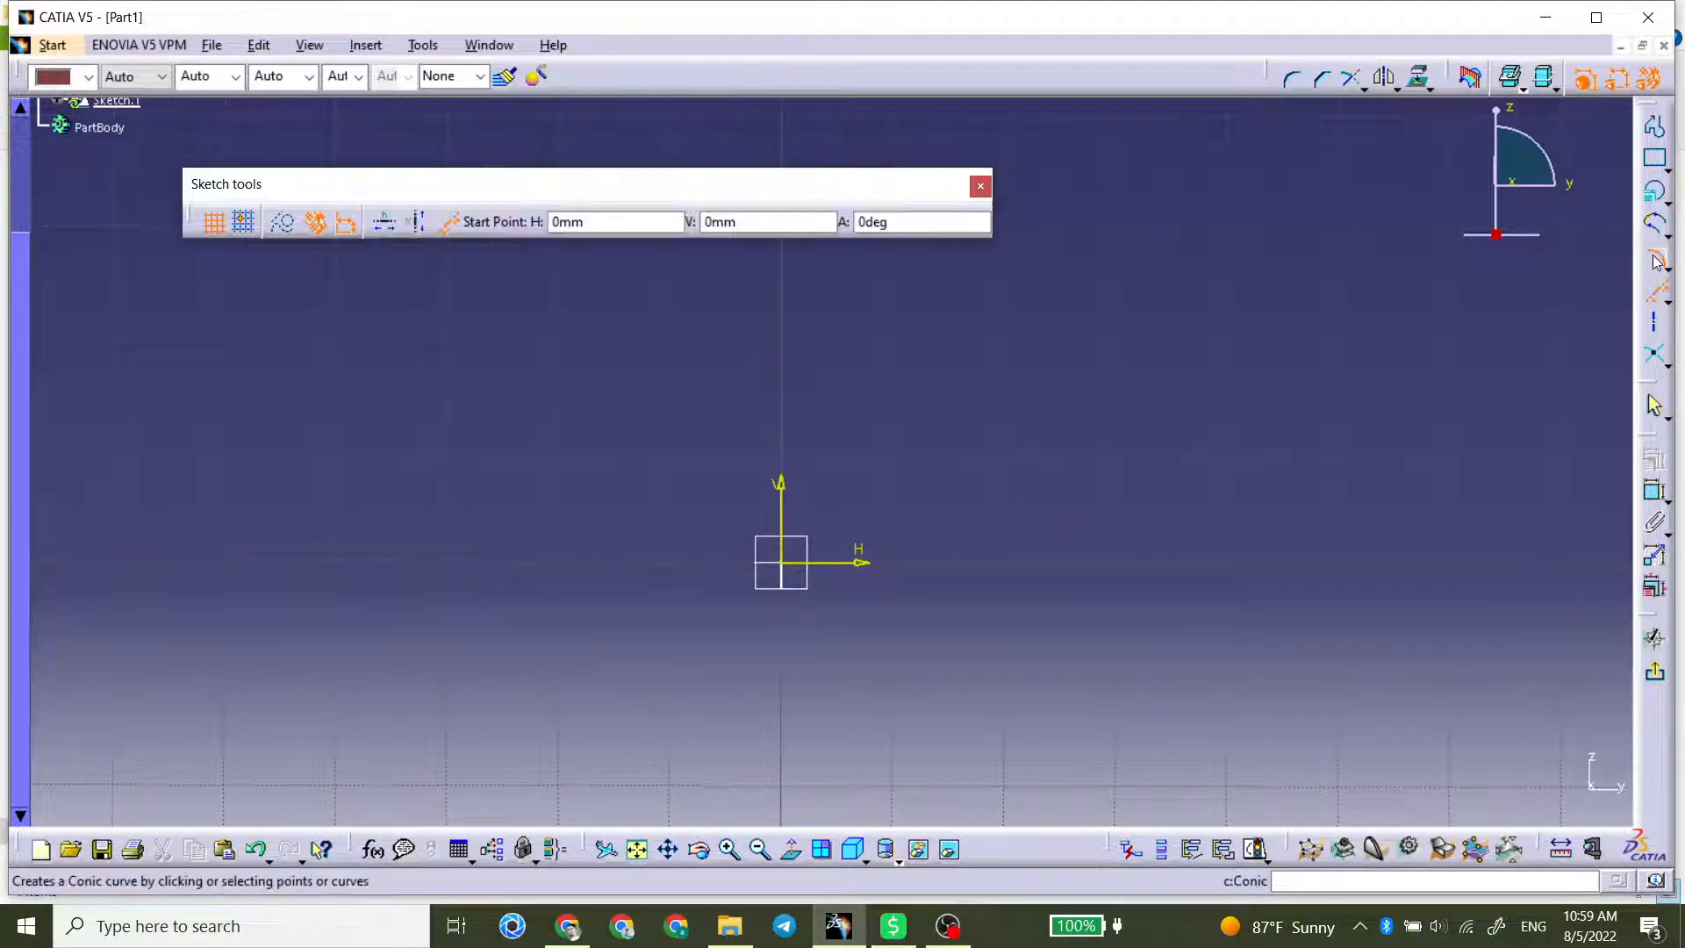
{"action": "left_click", "coordinate": [1290, 555]}
{"action": "left_click", "coordinate": [1145, 351]}
{"action": "left_click", "coordinate": [796, 350]}
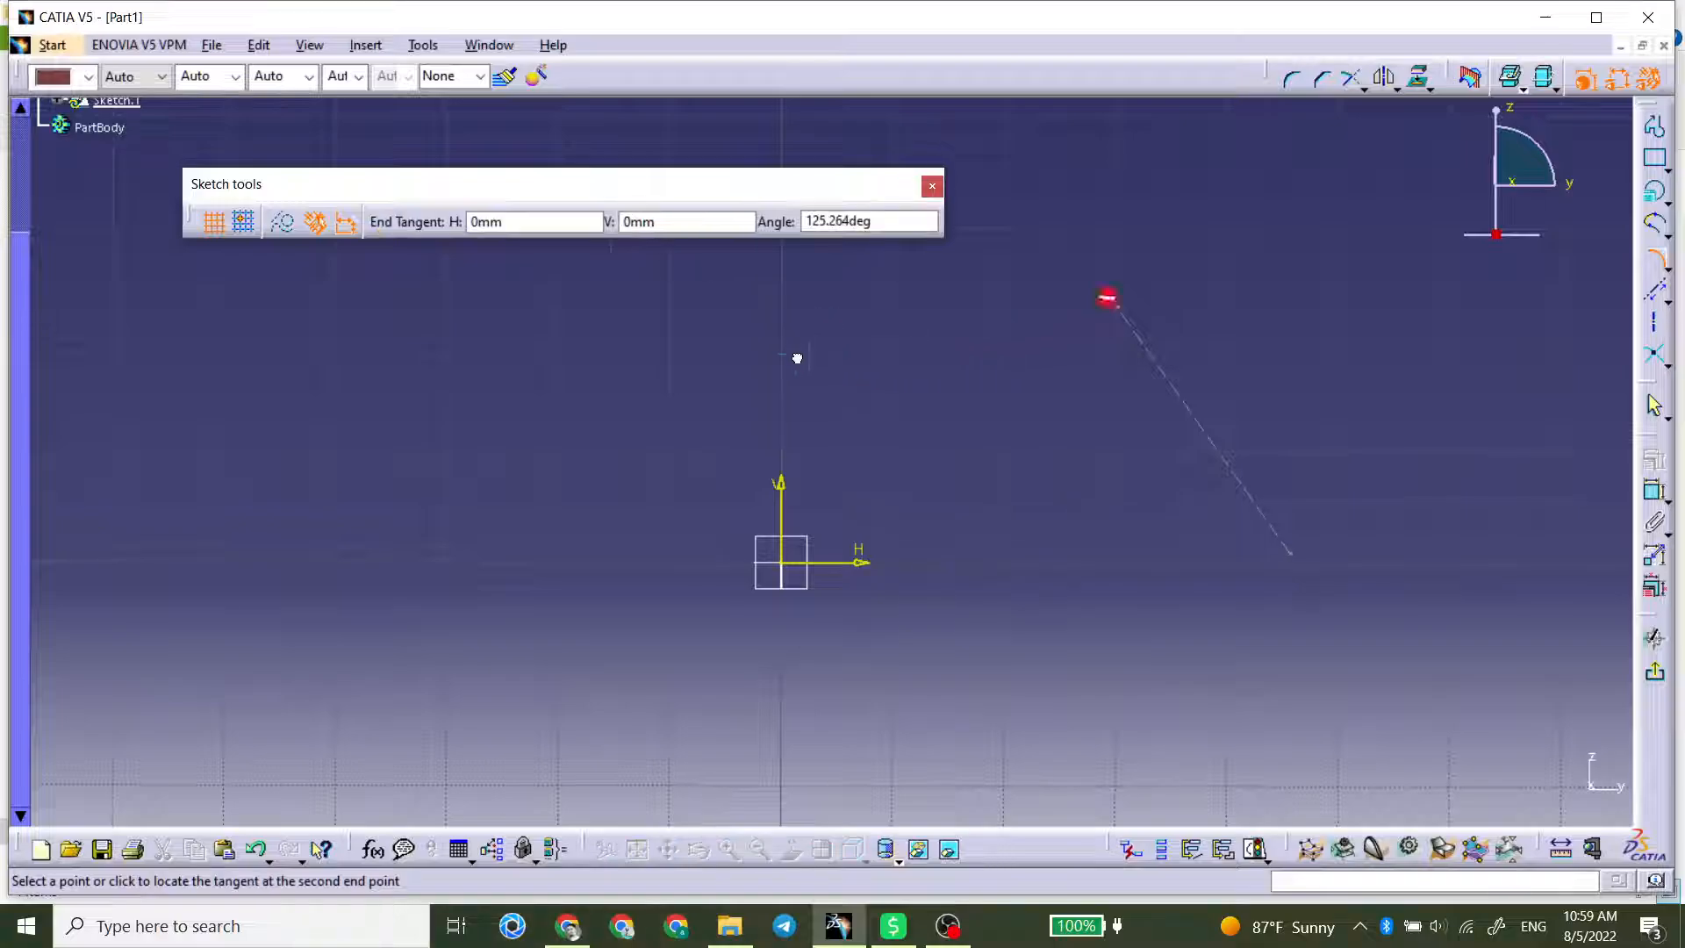
{"action": "left_click", "coordinate": [563, 497]}
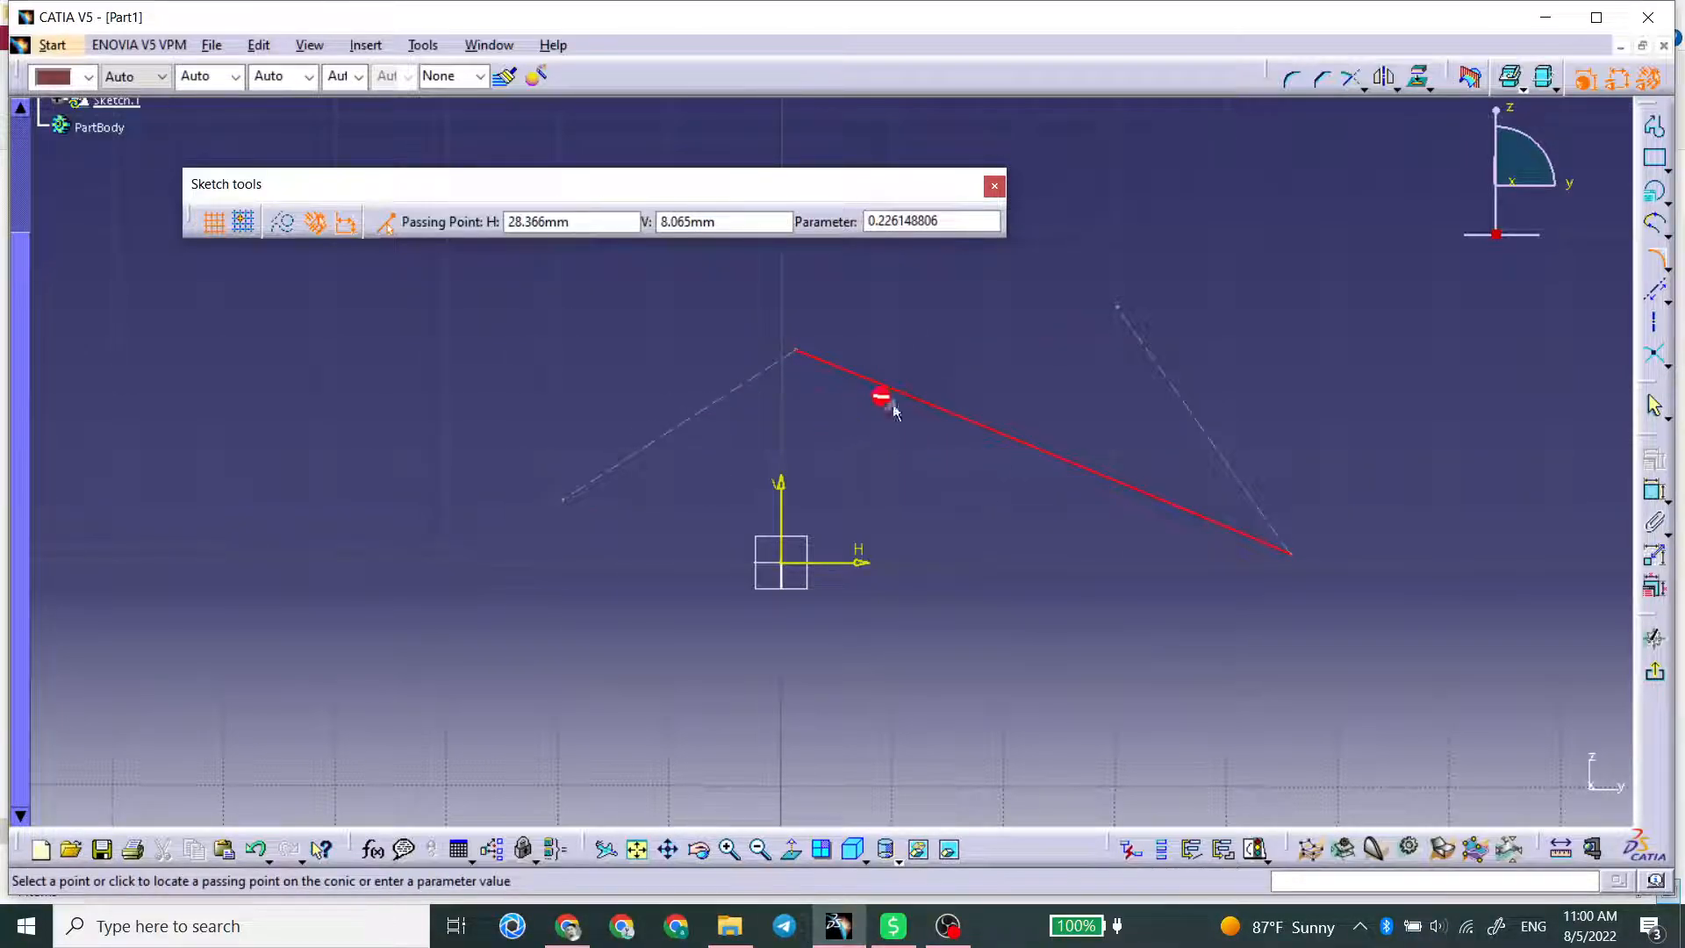
{"action": "left_click", "coordinate": [1082, 343]}
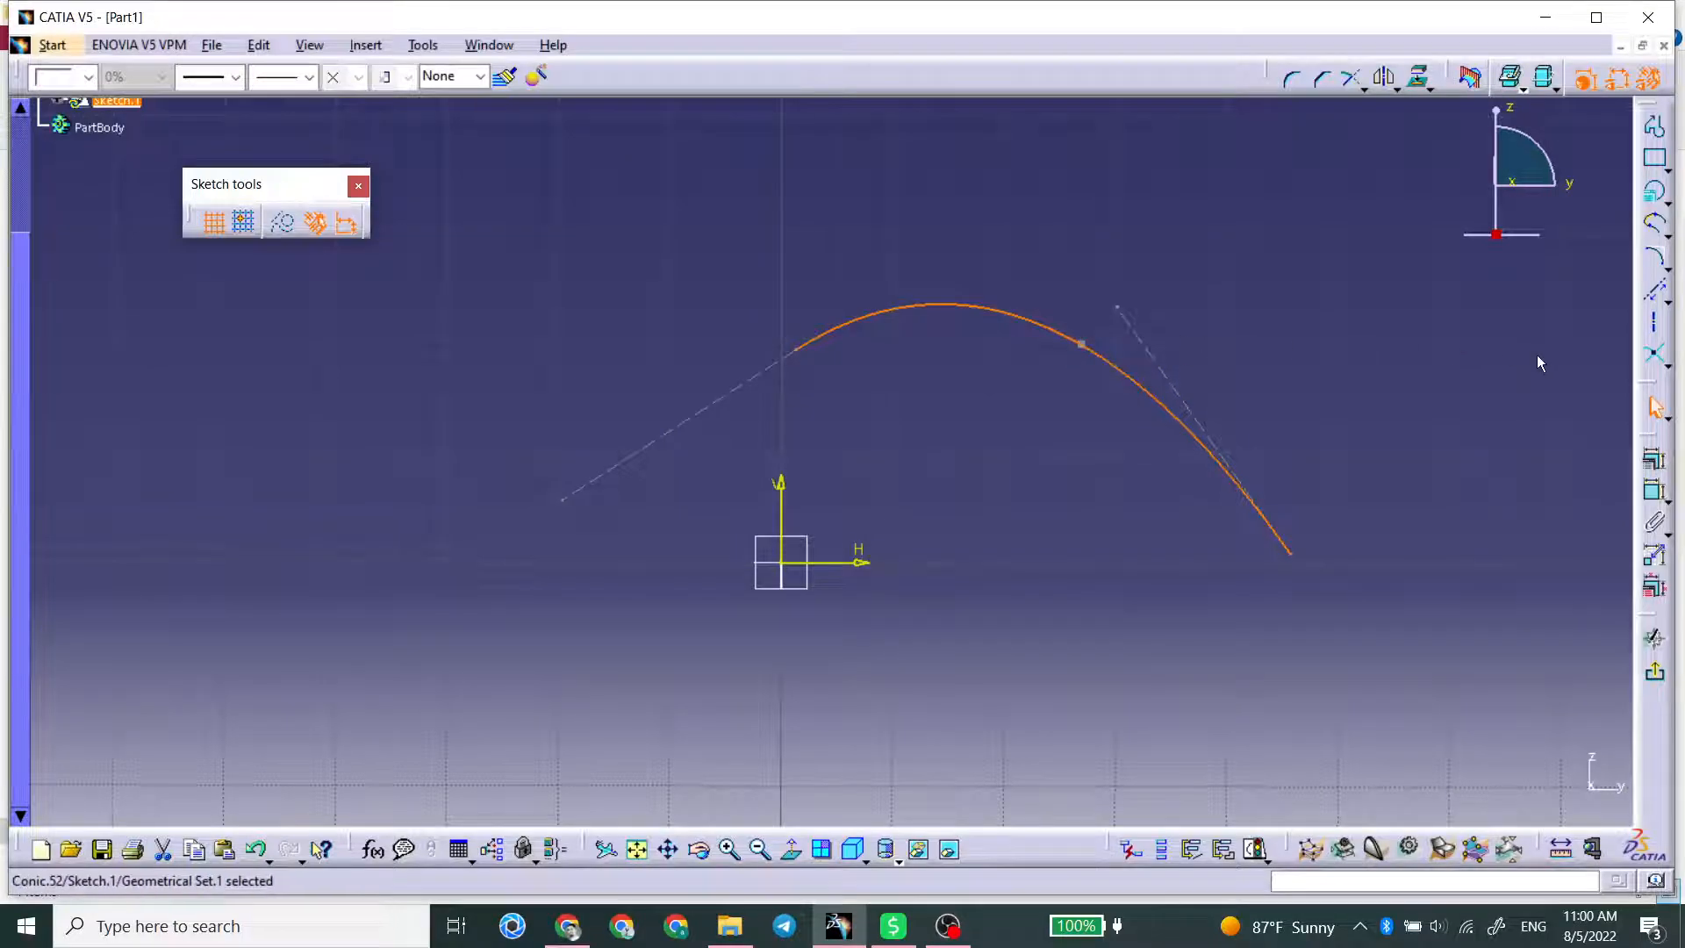
{"action": "left_click", "coordinate": [1487, 347]}
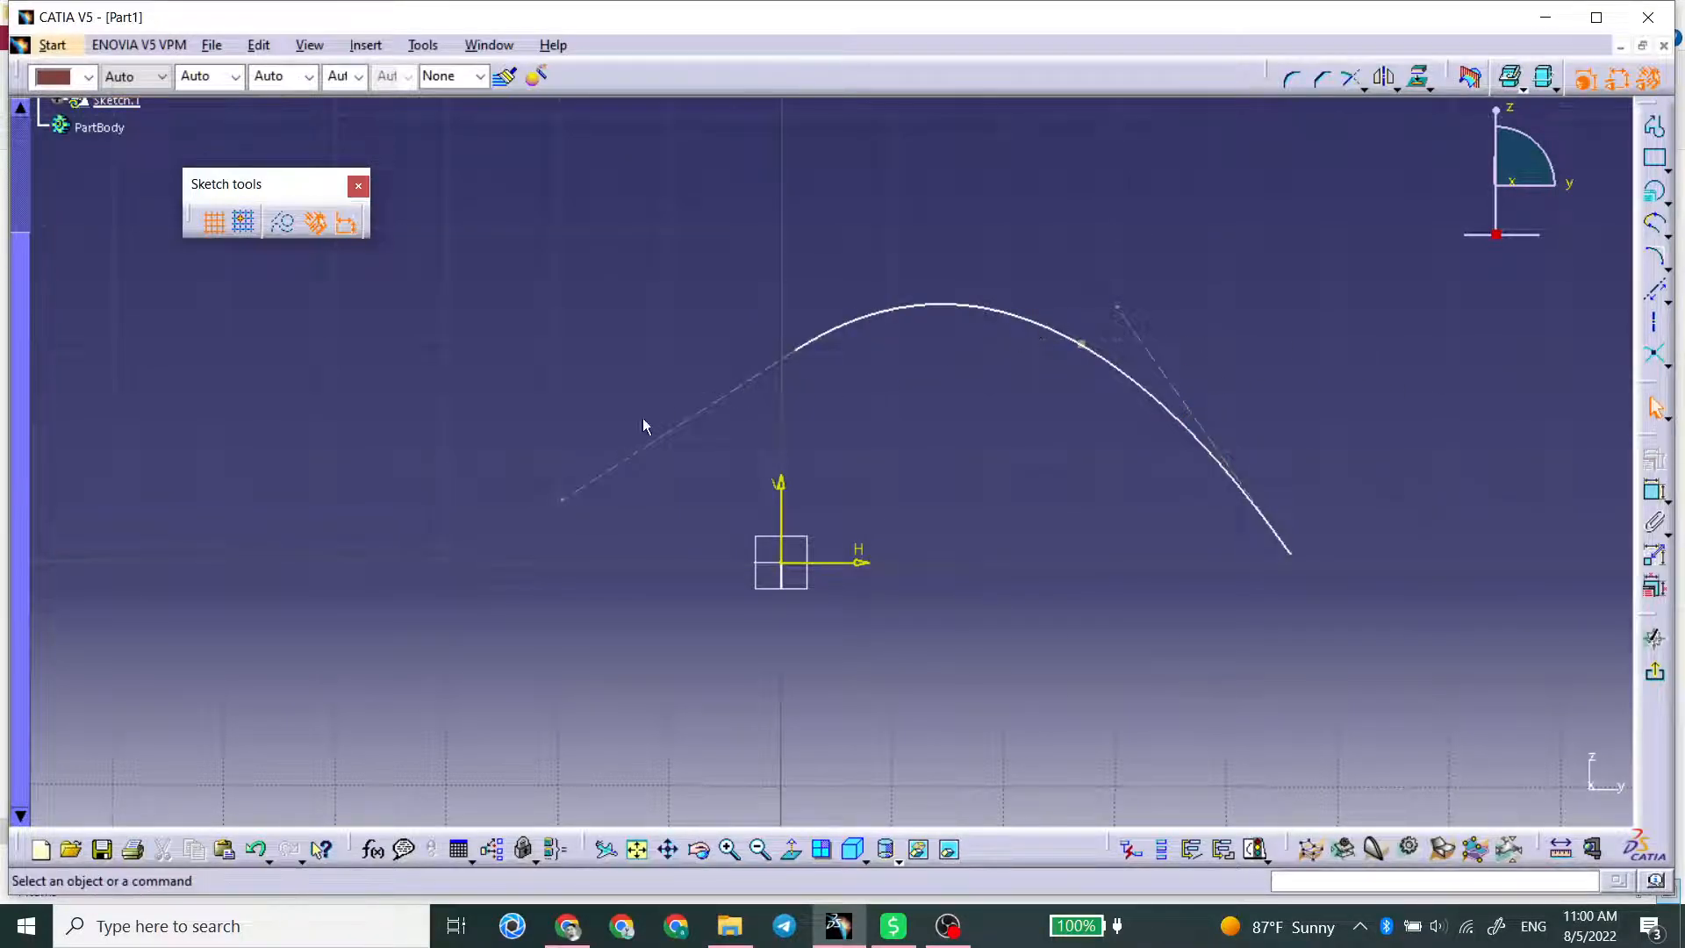
Step: Reshape the conic by shortening its left tangent, swinging its right tangent below the end point and shifting the passing point slightly outward
{"action": "left_click_drag", "start_coordinate": [558, 499], "coordinate": [680, 430]}
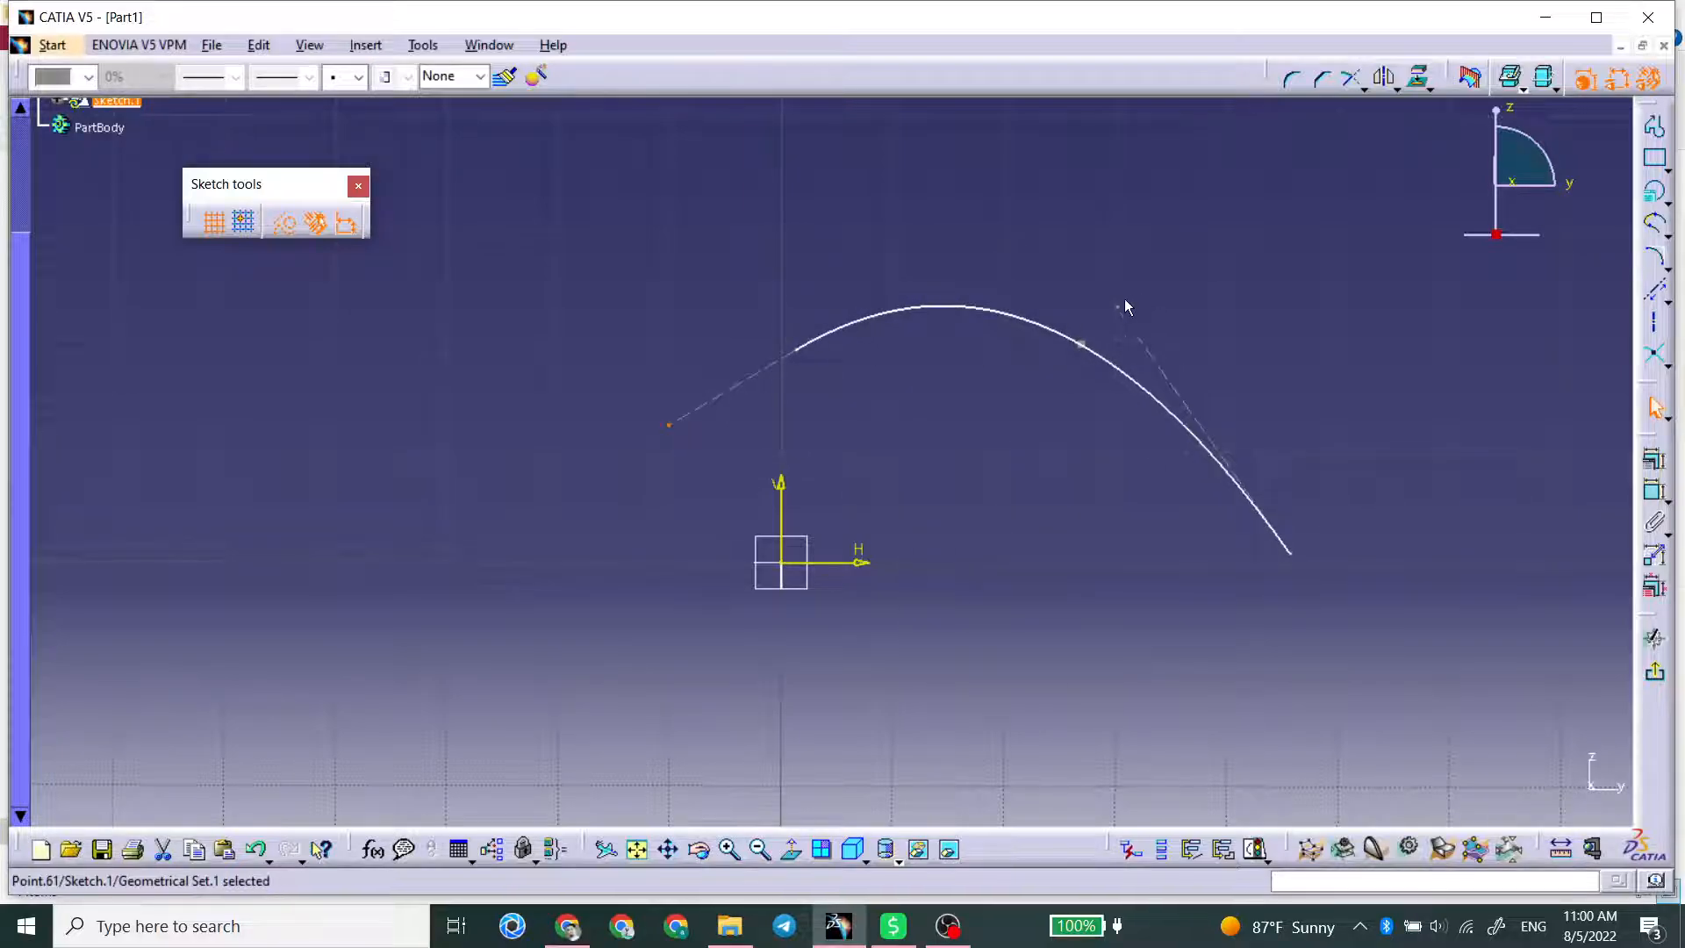
{"action": "left_click_drag", "start_coordinate": [1130, 311], "coordinate": [1308, 688]}
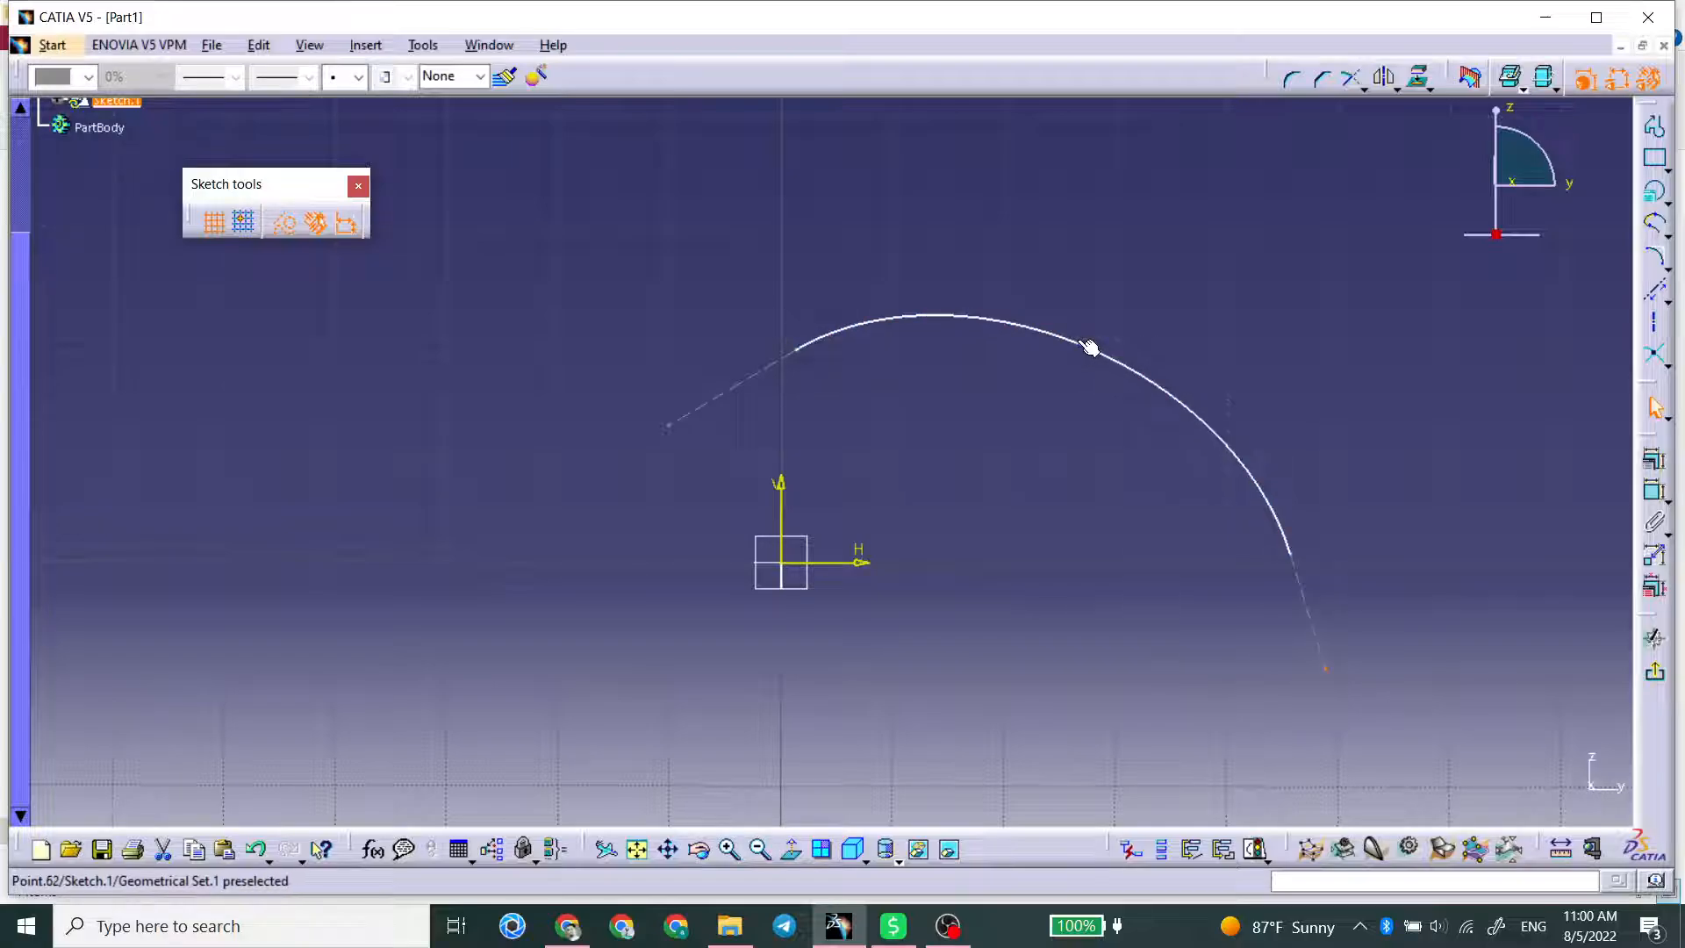
{"action": "mouse_move", "coordinate": [1089, 348]}
{"action": "left_mouse_down"}
{"action": "mouse_move", "coordinate": [1140, 319]}
{"action": "mouse_move", "coordinate": [1166, 275]}
{"action": "mouse_move", "coordinate": [1123, 370]}
{"action": "mouse_move", "coordinate": [1118, 338]}
{"action": "left_mouse_up"}
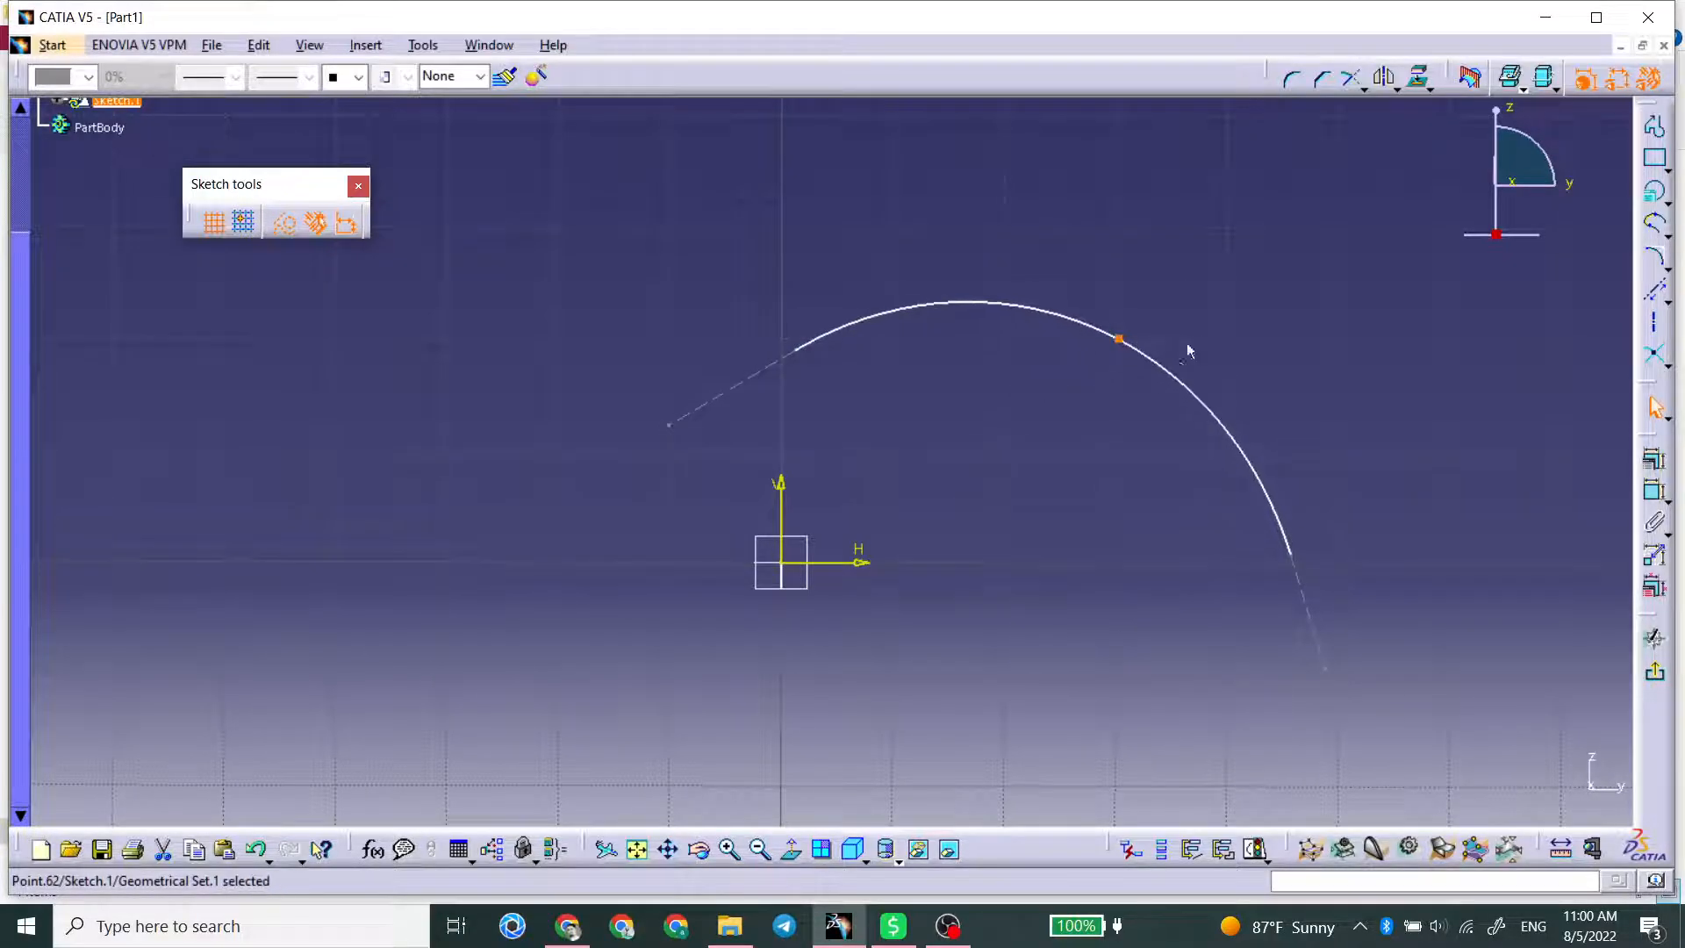
{"action": "left_click", "coordinate": [1187, 344]}
Step: Move the conic's left tangent line up and right of the vertical axis, and constrain it vertical
{"action": "left_click", "coordinate": [1654, 491]}
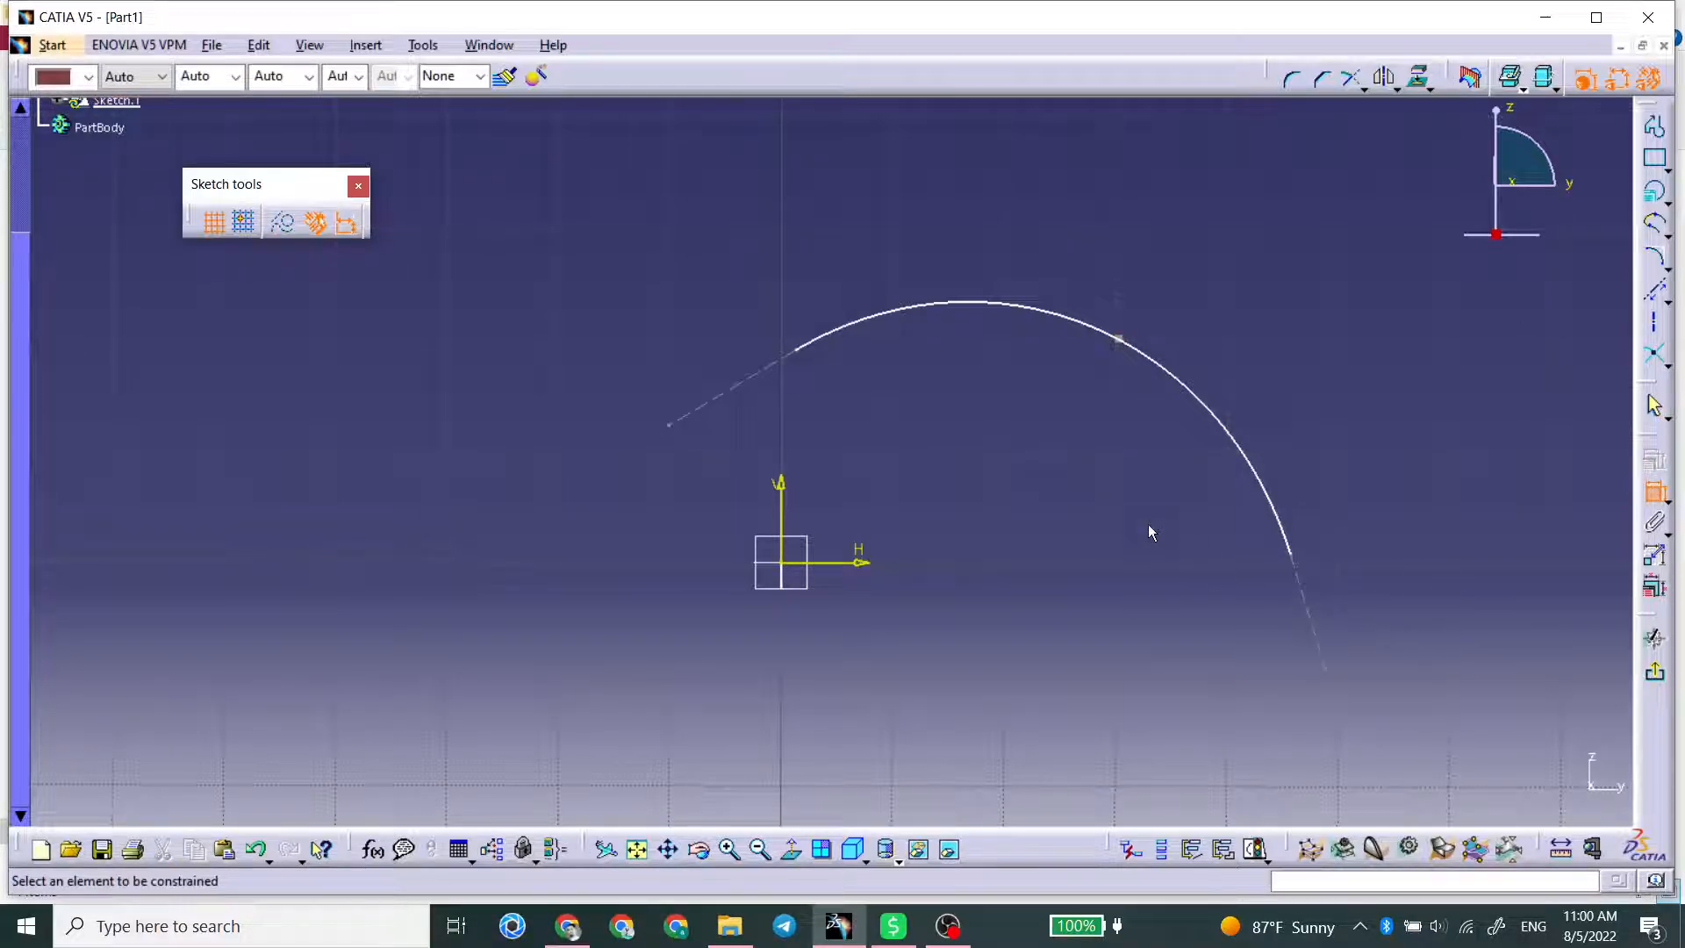
{"action": "left_click", "coordinate": [1654, 492]}
{"action": "left_click_drag", "start_coordinate": [756, 373], "coordinate": [877, 274]}
{"action": "right_click", "coordinate": [868, 269]}
{"action": "mouse_move", "coordinate": [1001, 607]}
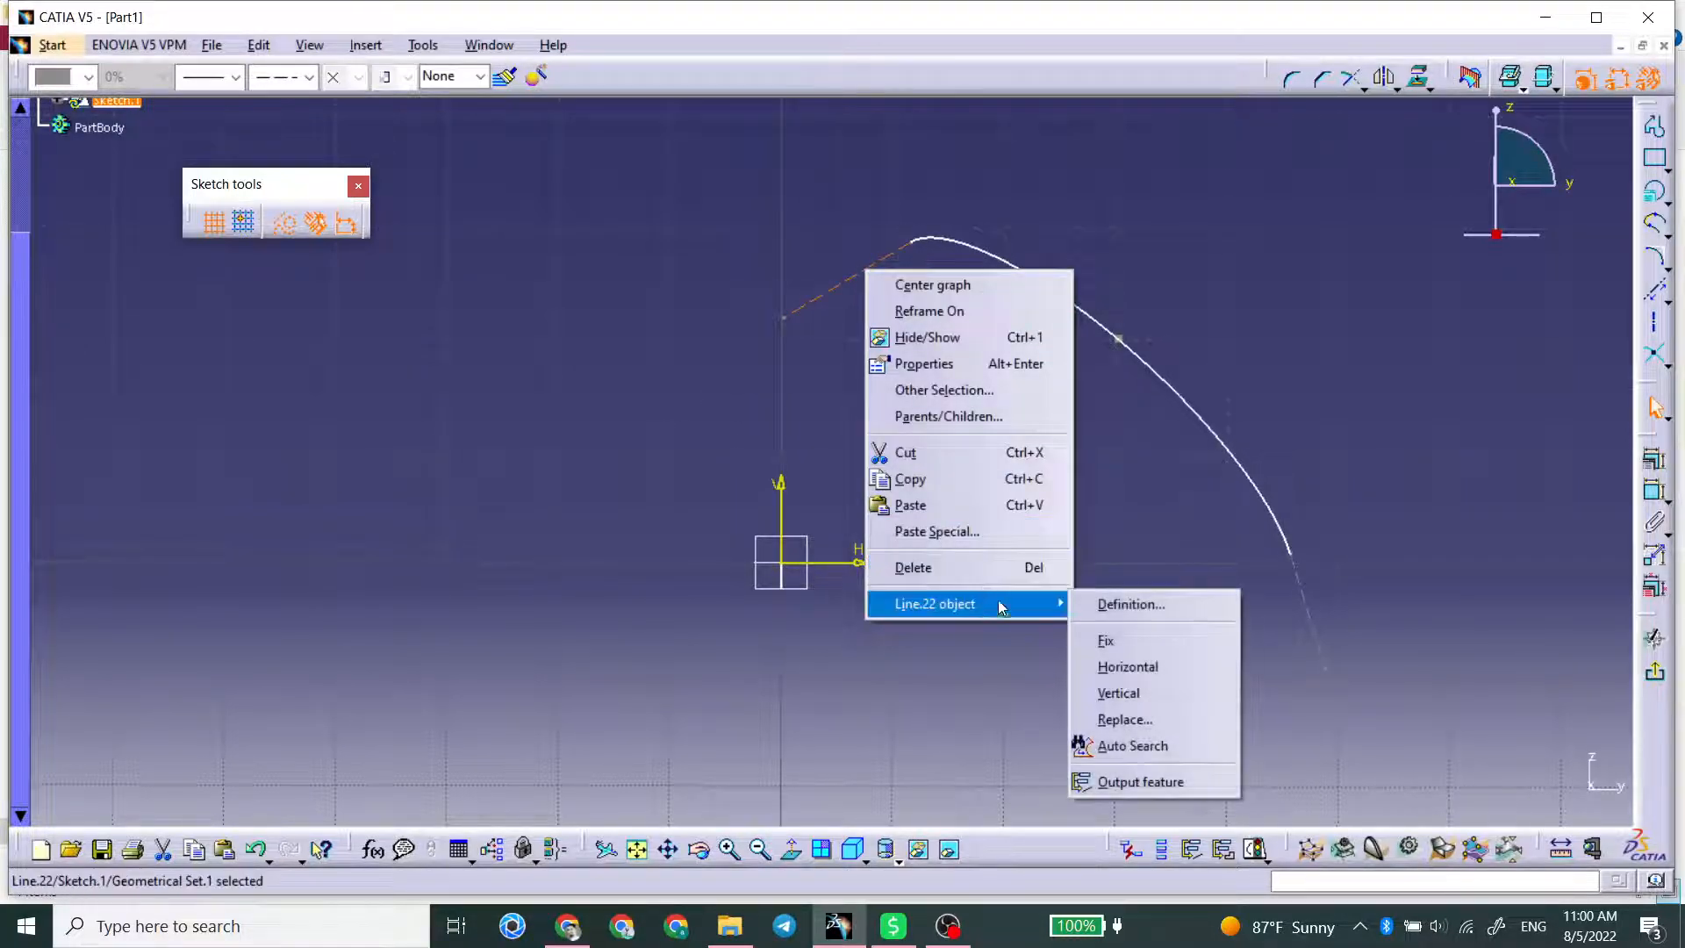
{"action": "left_click", "coordinate": [1119, 692]}
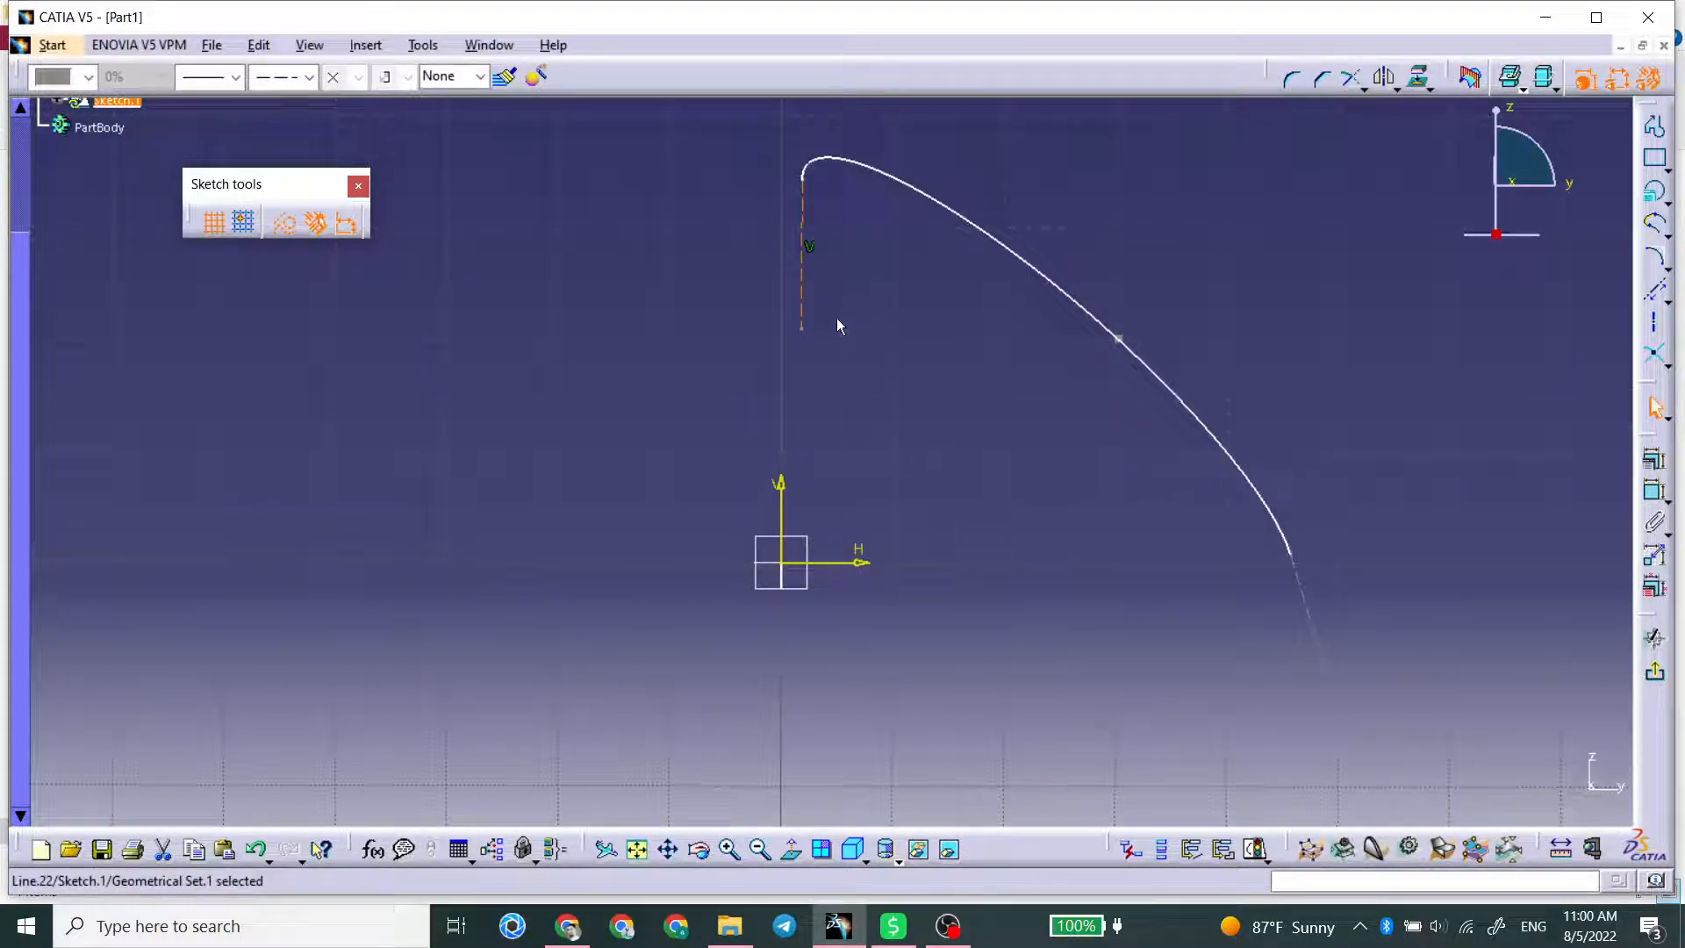
Step: Constrain the conic's left tangent line horizontal and extend the curve's start across to the other side of the vertical axis
{"action": "right_click", "coordinate": [811, 295]}
{"action": "mouse_move", "coordinate": [983, 620]}
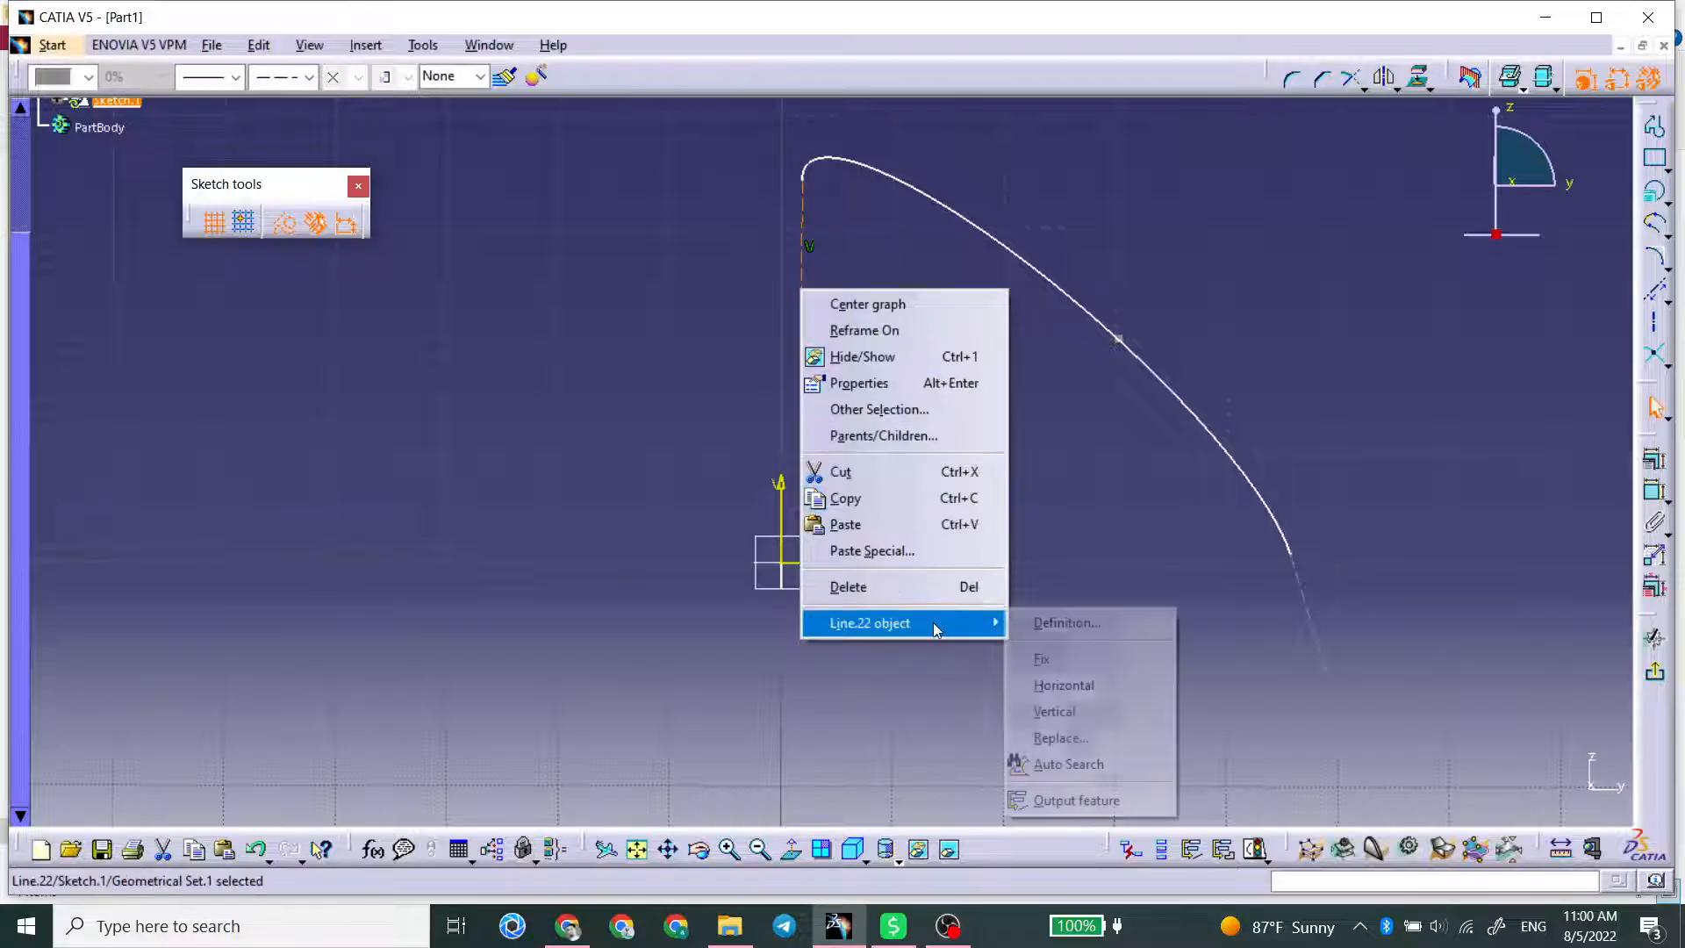
{"action": "left_click", "coordinate": [1064, 691]}
{"action": "left_click", "coordinate": [1038, 512]}
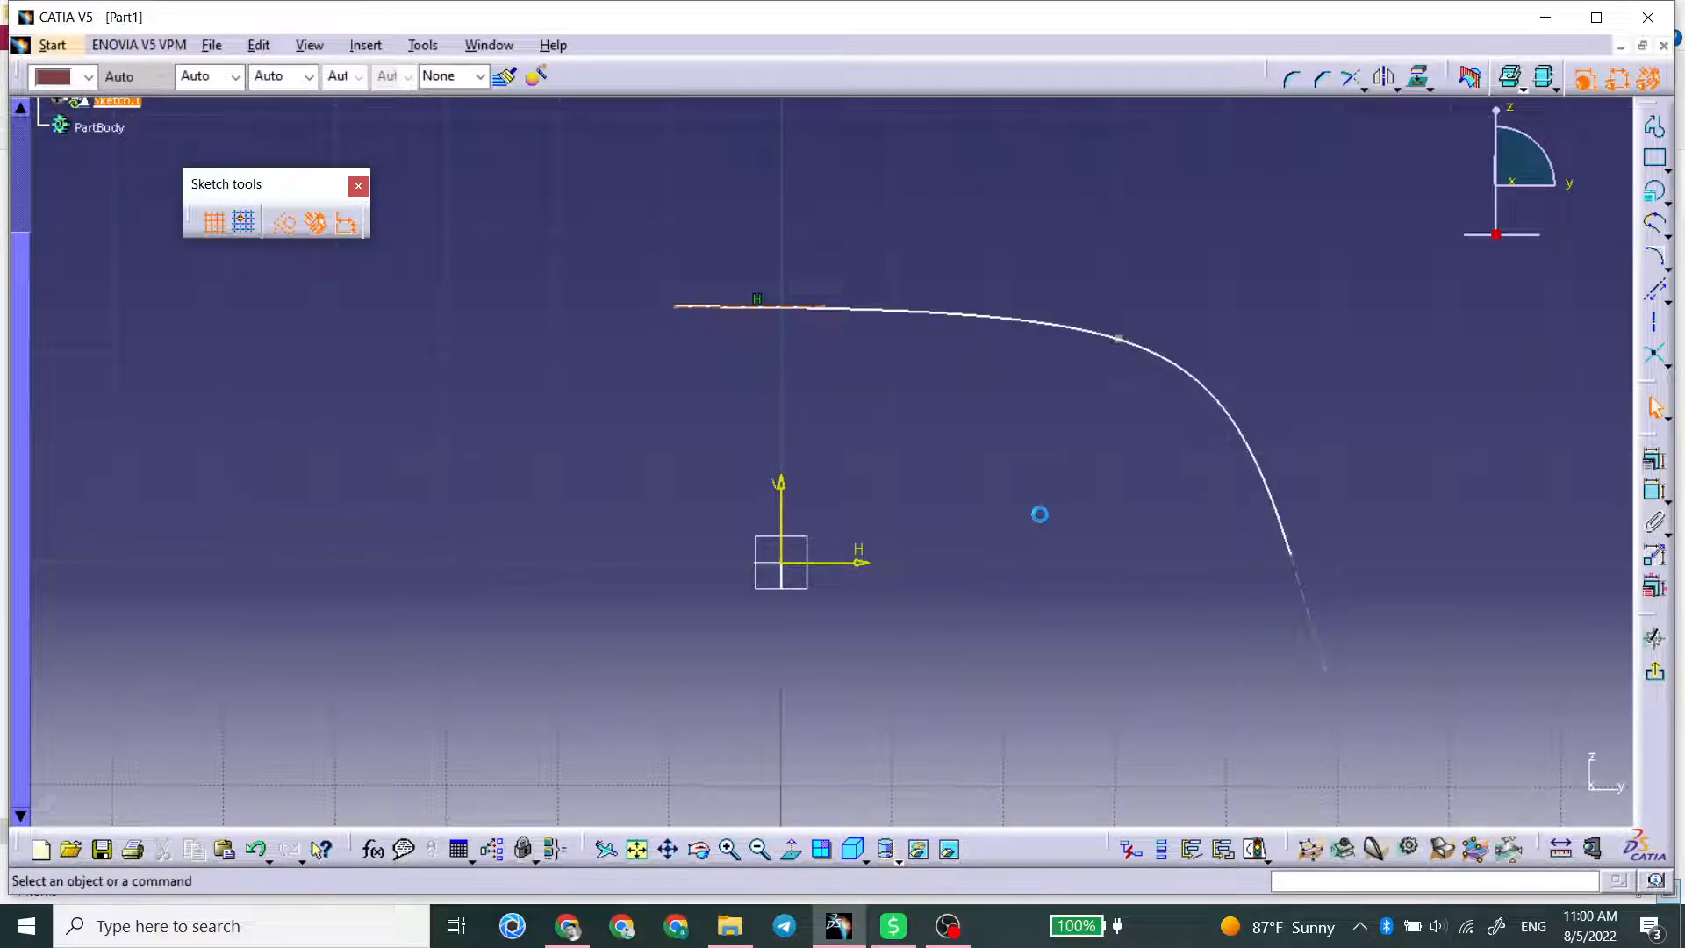
{"action": "left_click_drag", "start_coordinate": [825, 307], "coordinate": [507, 308]}
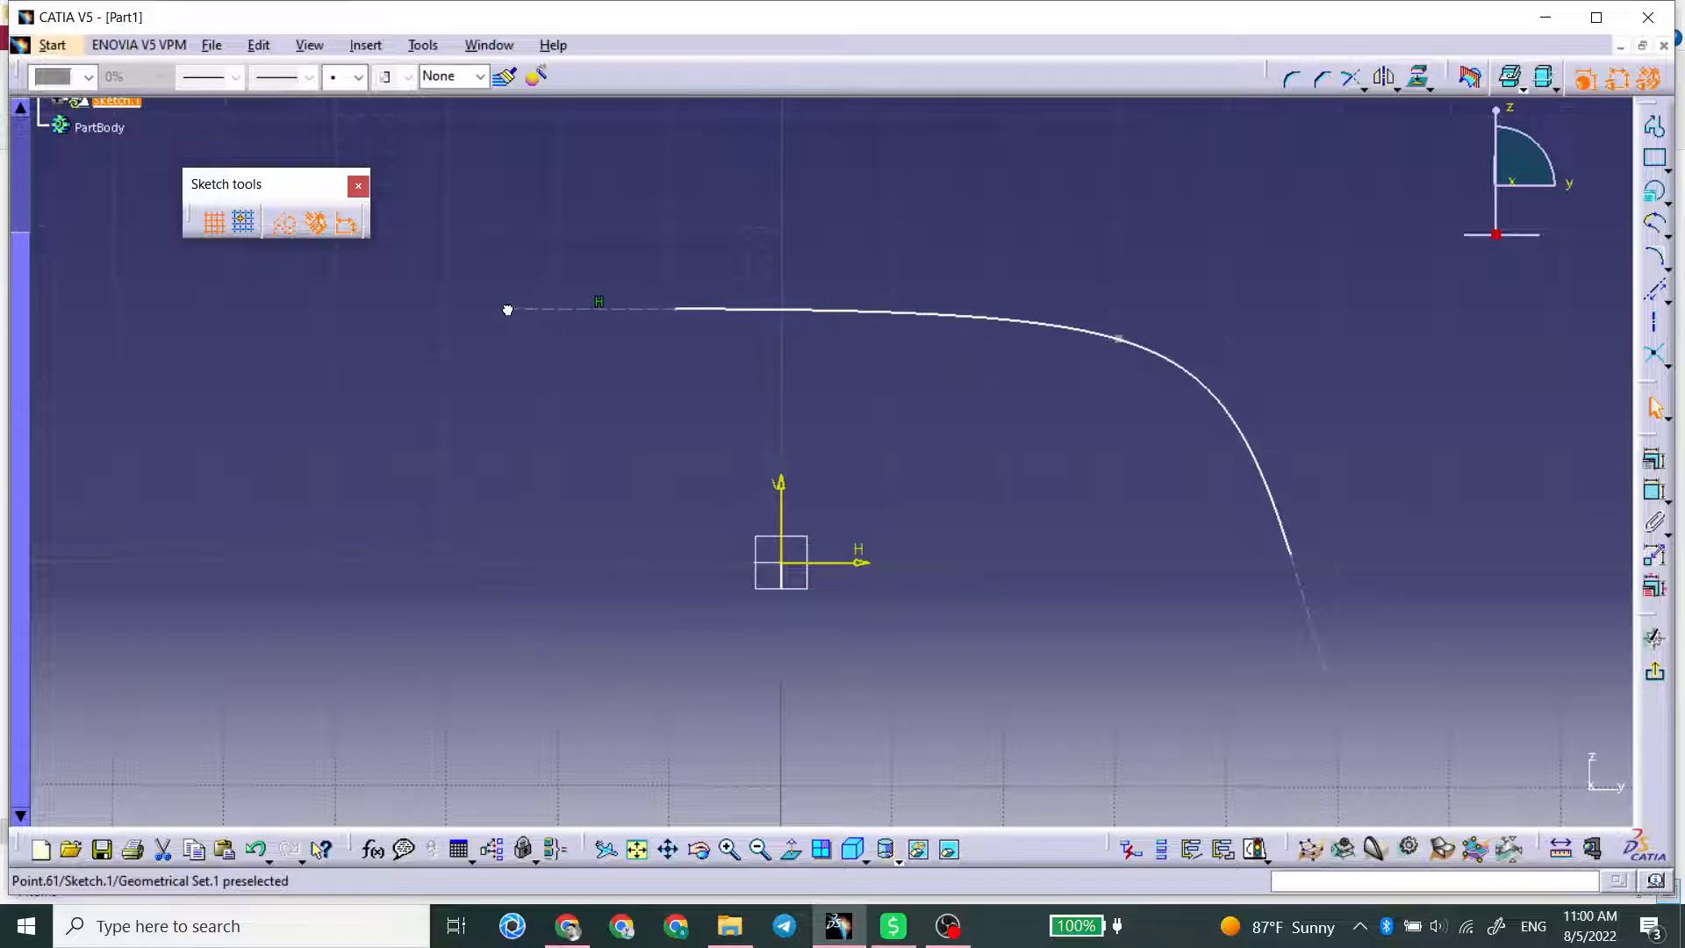
Step: Constrain the tangent line at the conic's lower right end vertical
{"action": "right_click", "coordinate": [1314, 609]}
{"action": "mouse_move", "coordinate": [1421, 589]}
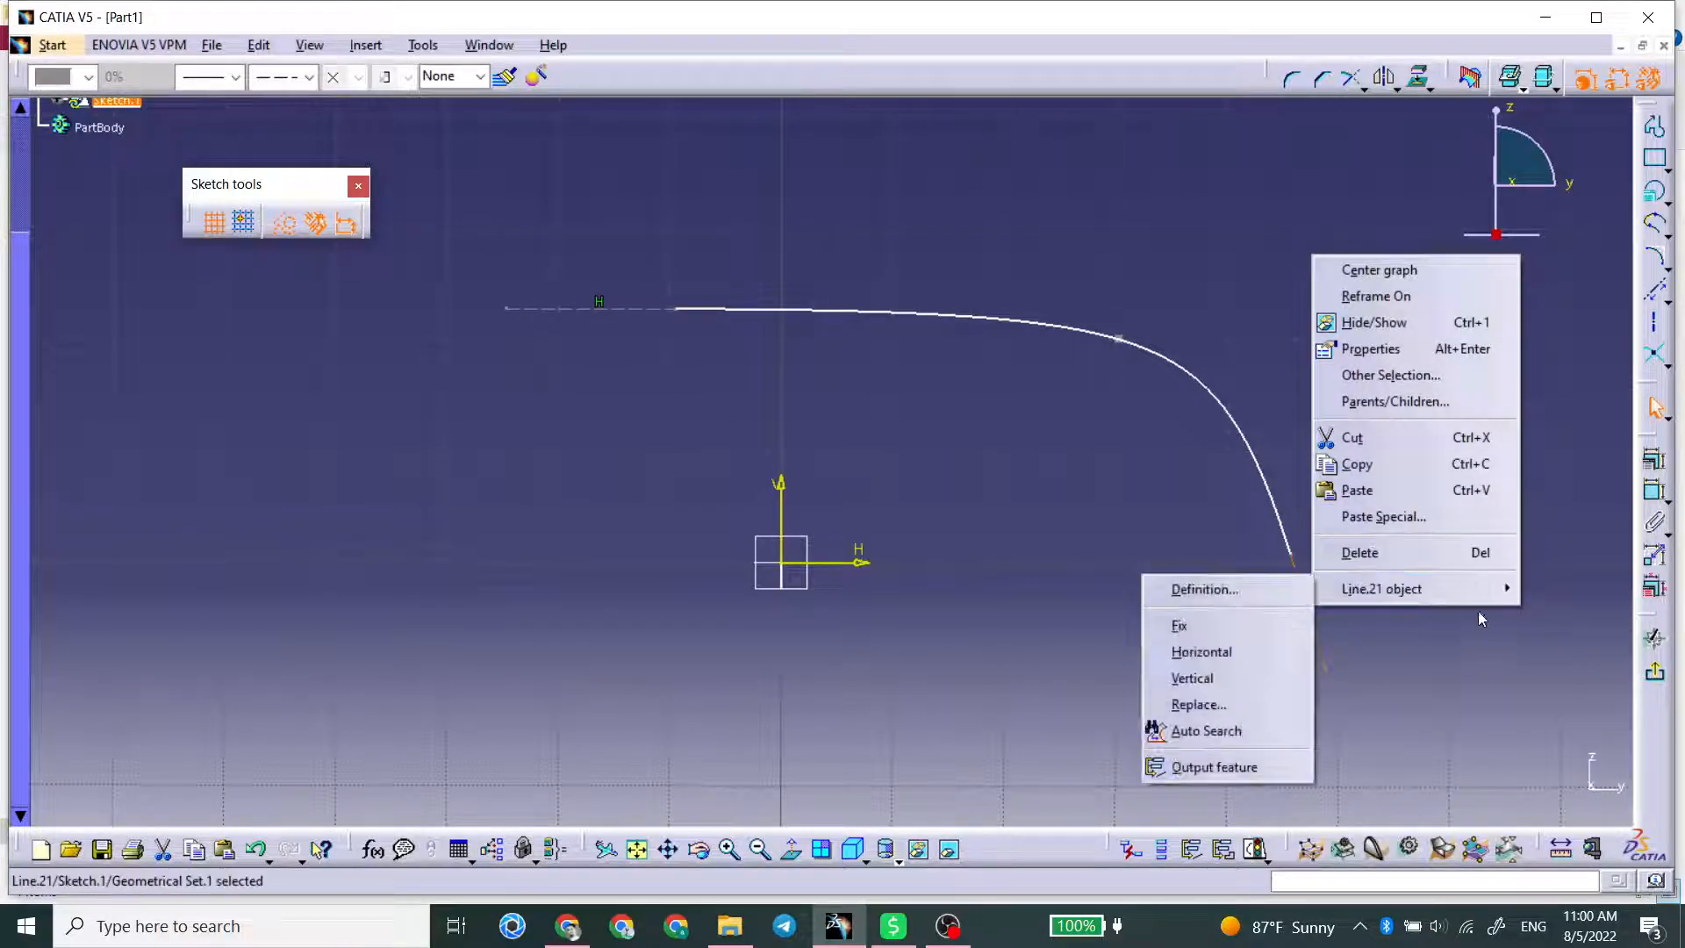
{"action": "left_click", "coordinate": [1252, 679]}
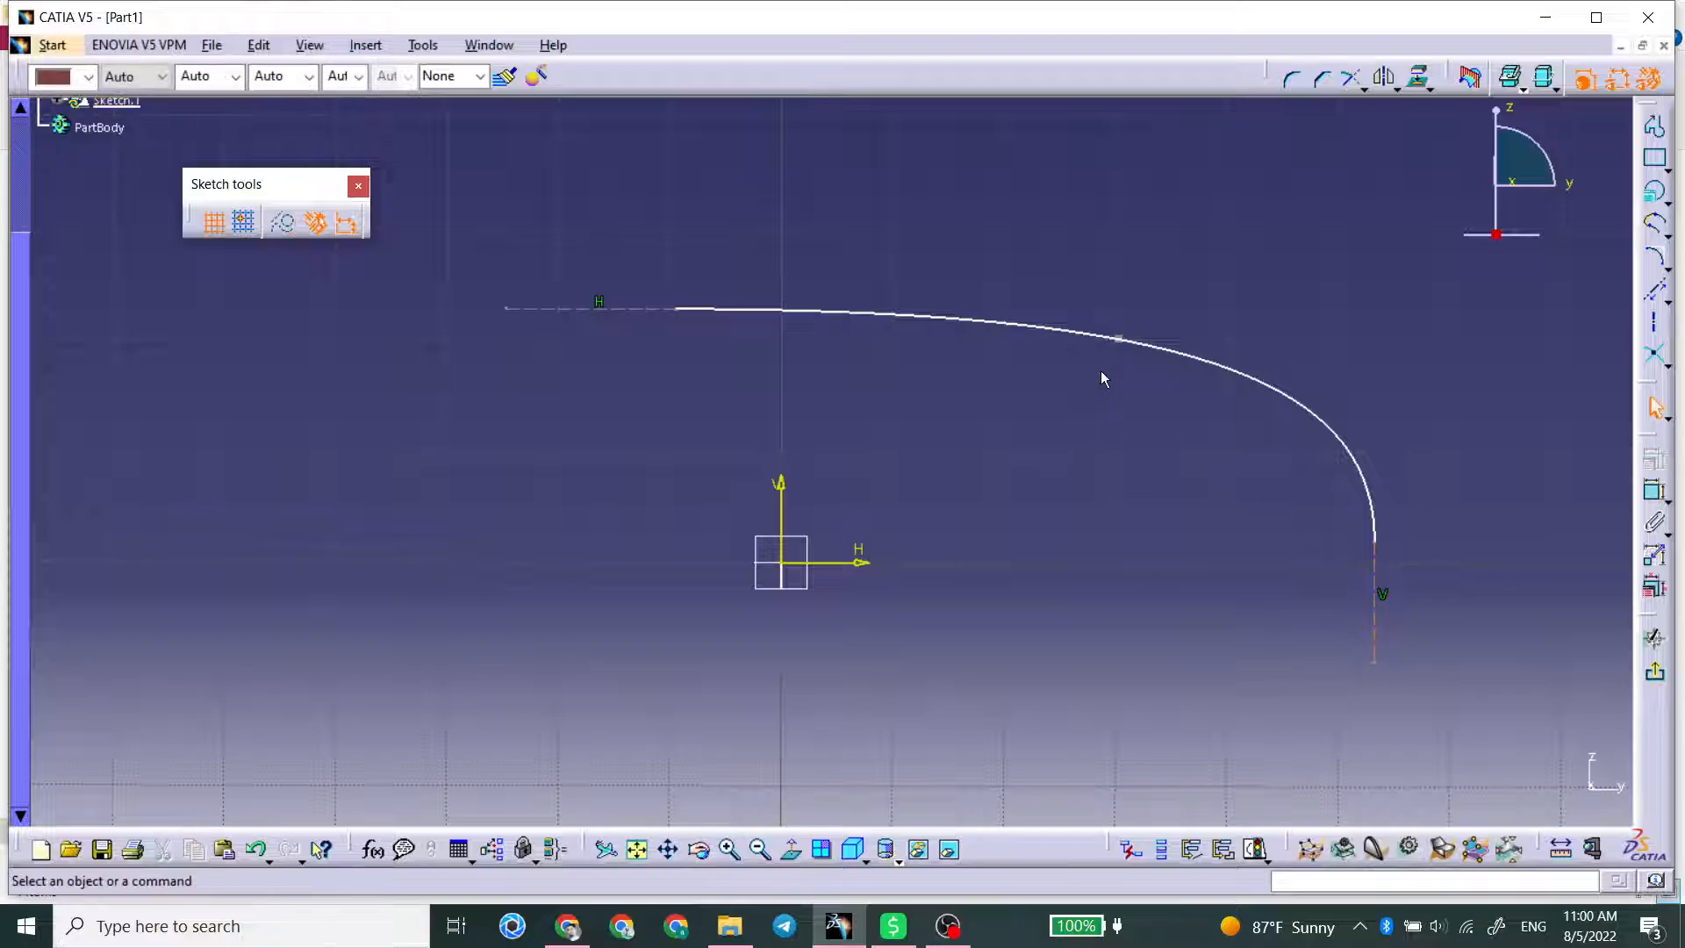
Step: Tighten the conic into a rounded corner by moving its passing point and both tangent lines inward
{"action": "left_click_drag", "start_coordinate": [1121, 339], "coordinate": [1079, 340]}
{"action": "left_click_drag", "start_coordinate": [650, 311], "coordinate": [881, 325]}
{"action": "left_click_drag", "start_coordinate": [1365, 575], "coordinate": [1129, 523]}
Step: Make the conic's lower right end point coincident with the horizontal axis
{"action": "left_click", "coordinate": [1655, 489]}
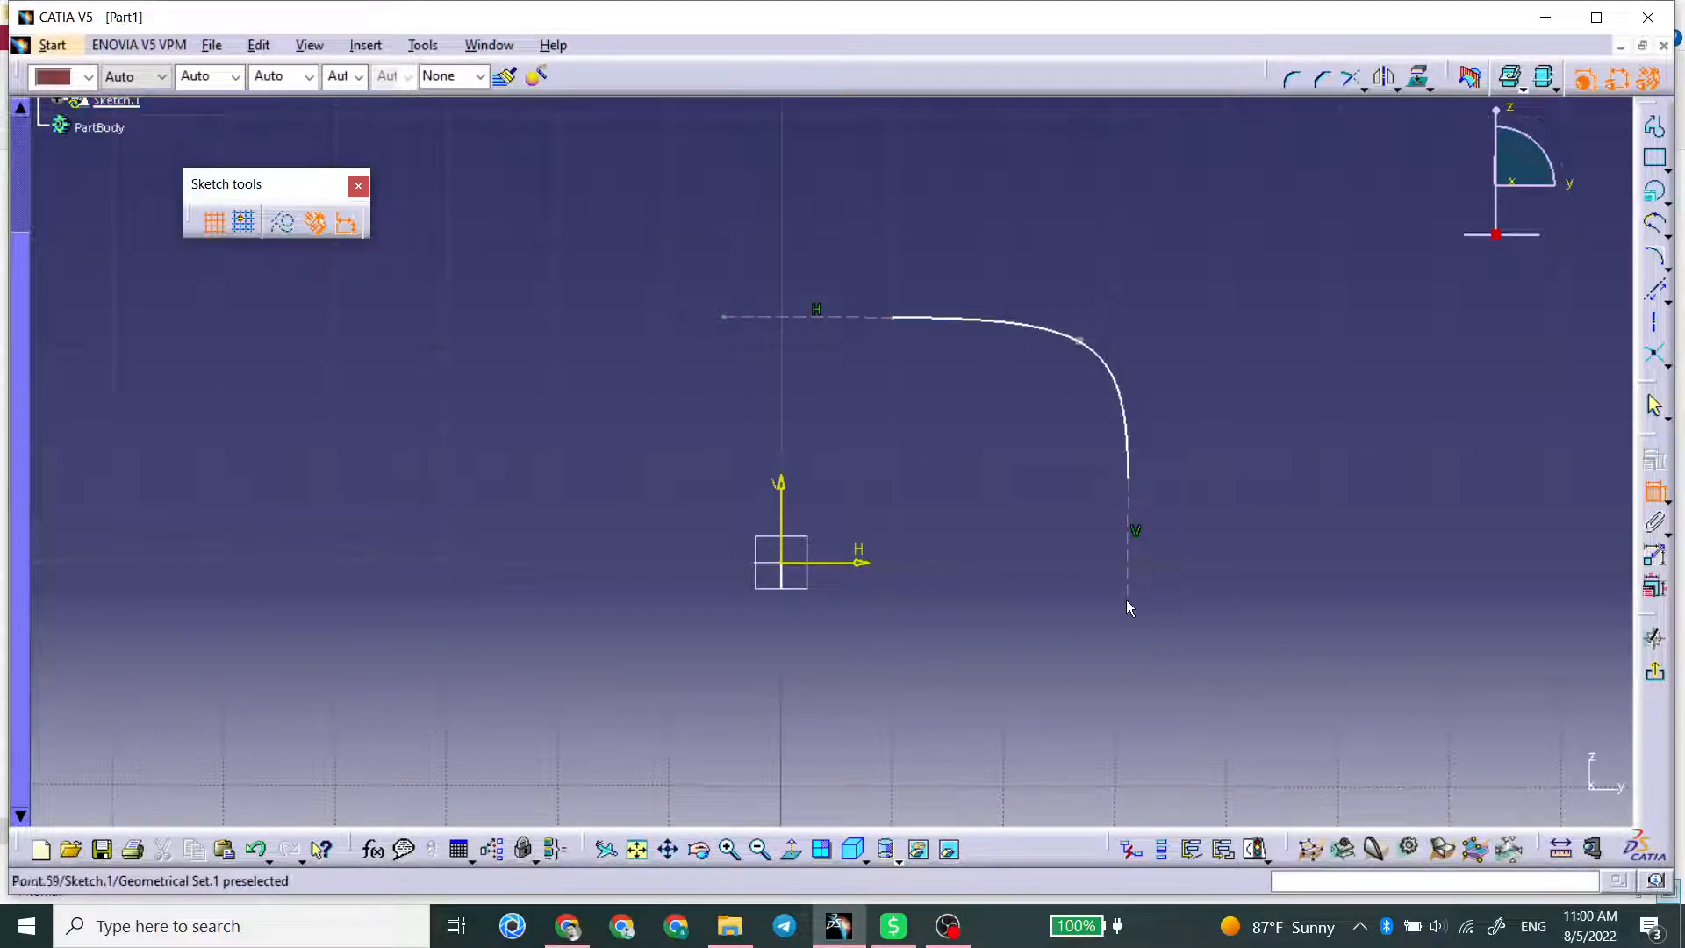
{"action": "left_click", "coordinate": [869, 566]}
{"action": "left_click", "coordinate": [1127, 479]}
{"action": "right_click", "coordinate": [972, 537]}
{"action": "left_click", "coordinate": [1031, 628]}
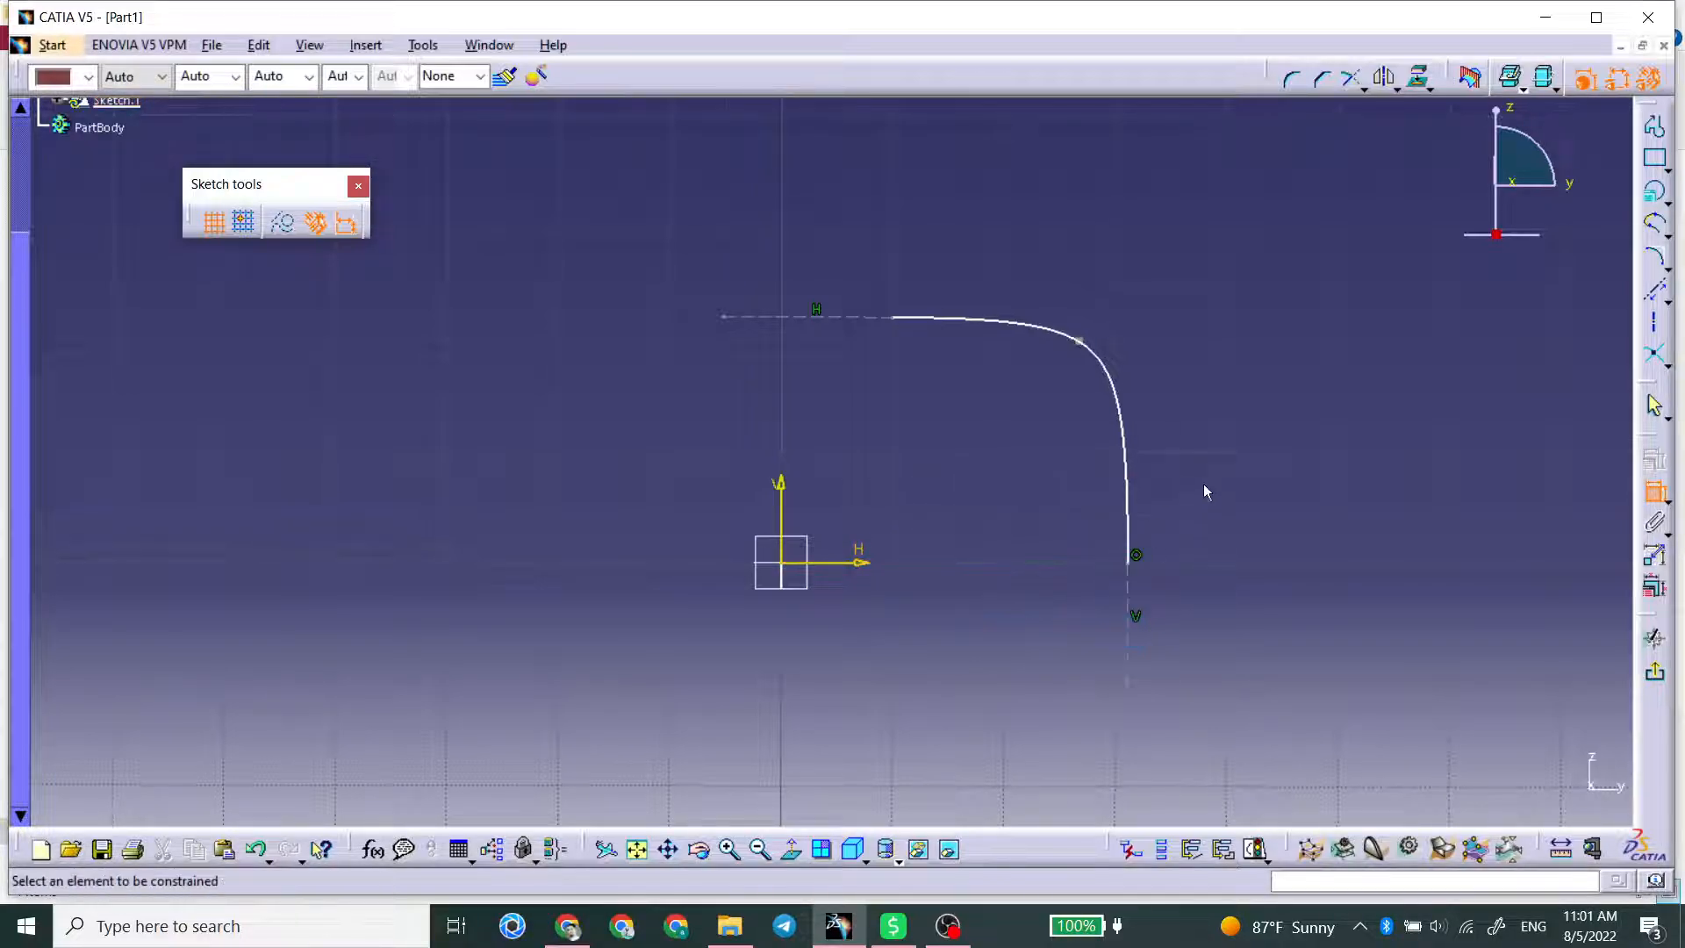
Step: Make the conic's upper left end point coincident with the vertical axis
{"action": "left_click", "coordinate": [796, 512]}
{"action": "right_click", "coordinate": [835, 457]}
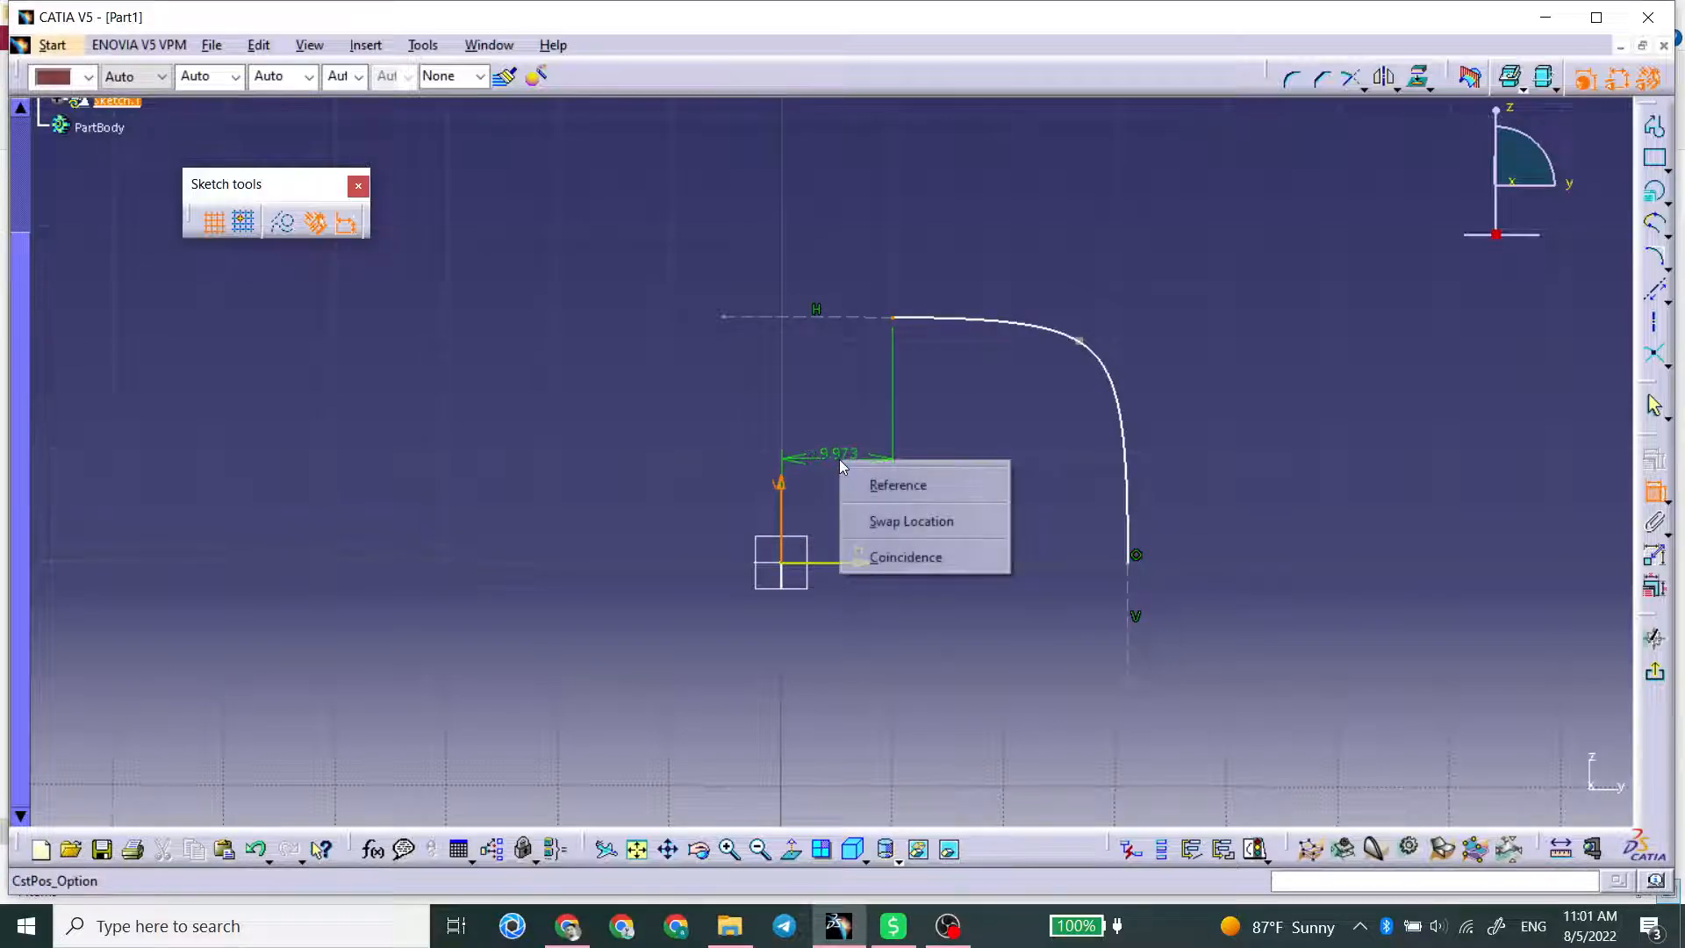
{"action": "left_click", "coordinate": [882, 556]}
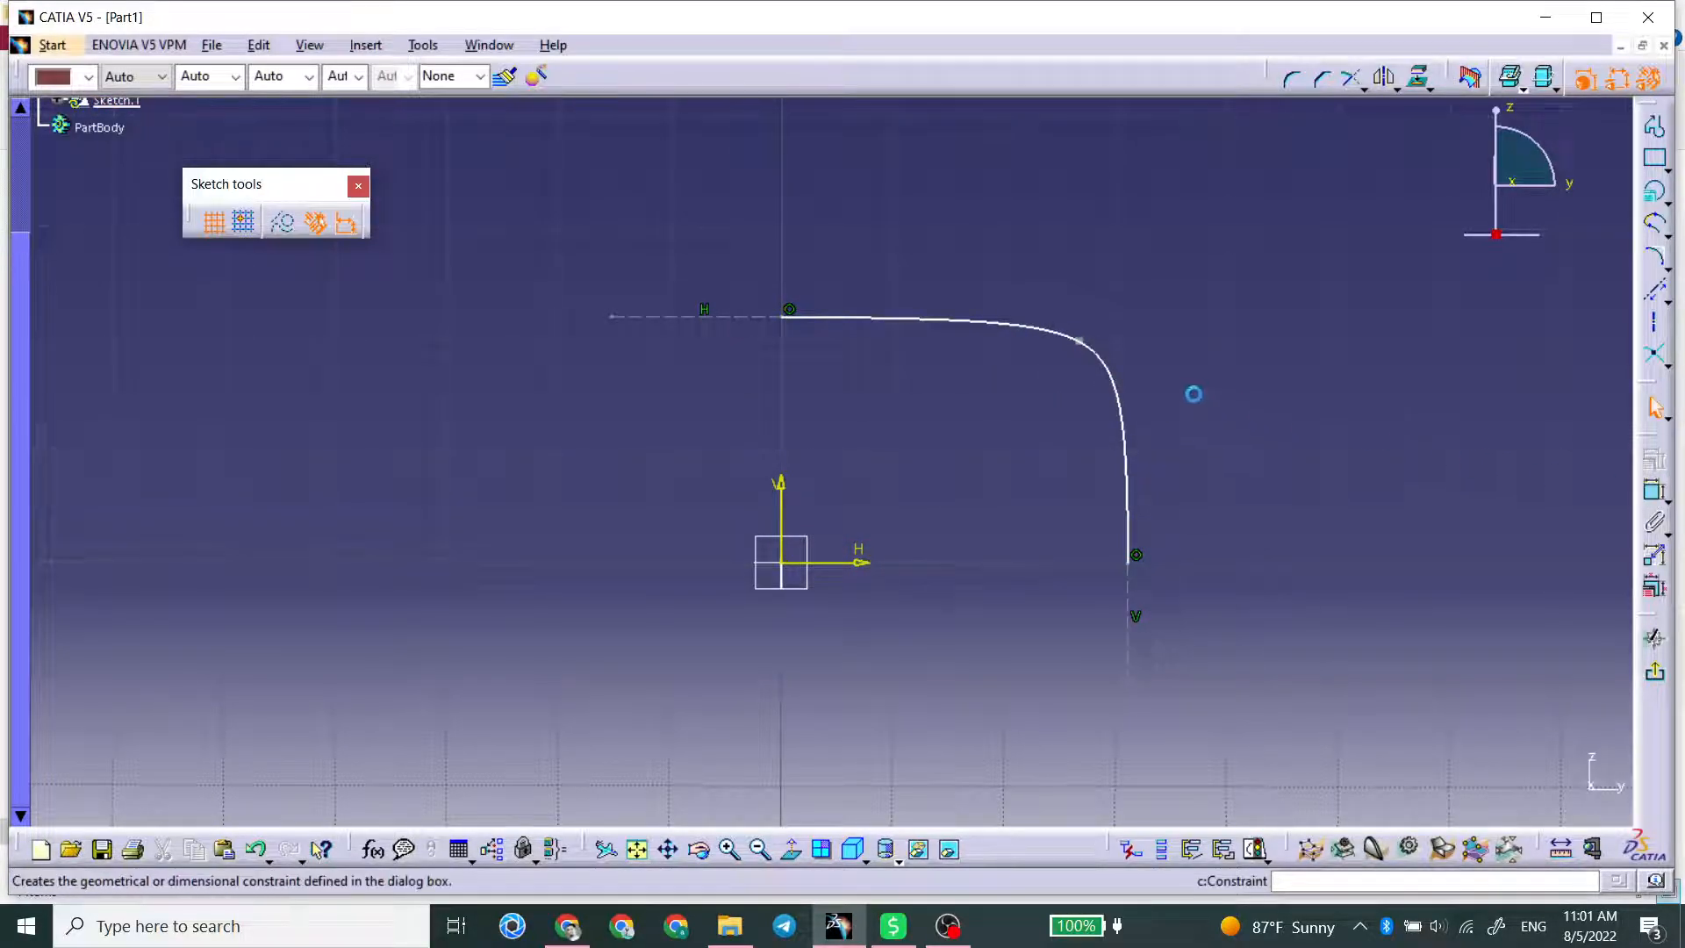
Step: Round out the conic's tight corner by moving its passing point inward toward the origin
{"action": "left_click_drag", "start_coordinate": [1078, 341], "coordinate": [1042, 382]}
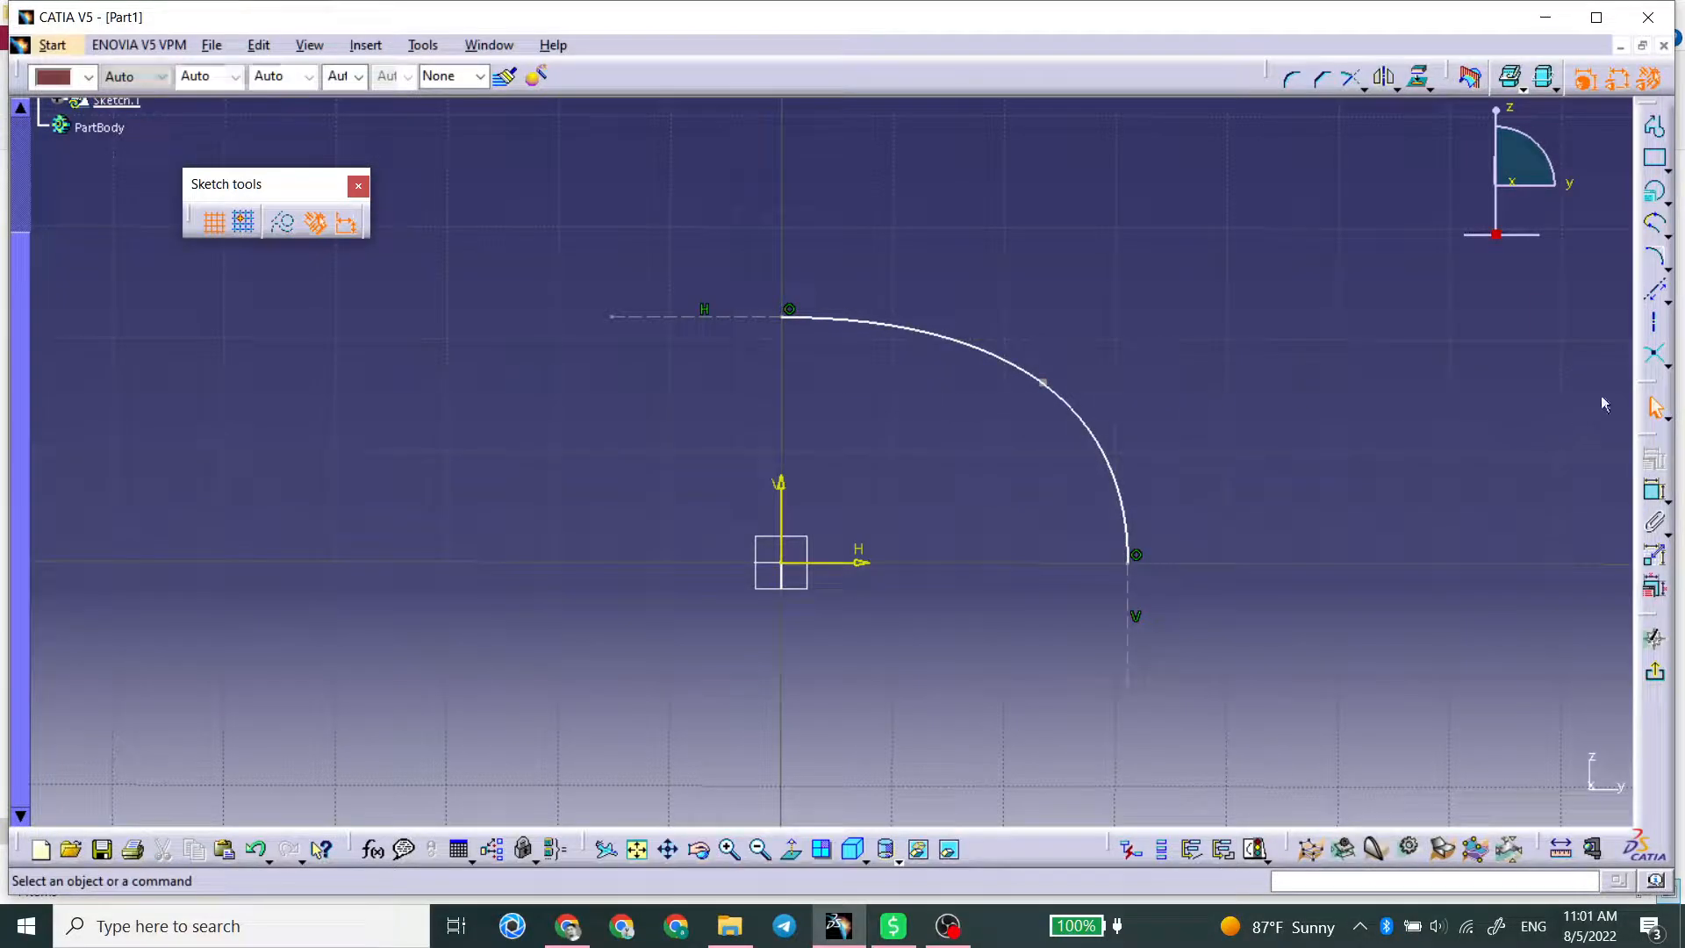
{"action": "left_click", "coordinate": [1655, 492]}
{"action": "left_click", "coordinate": [1042, 384]}
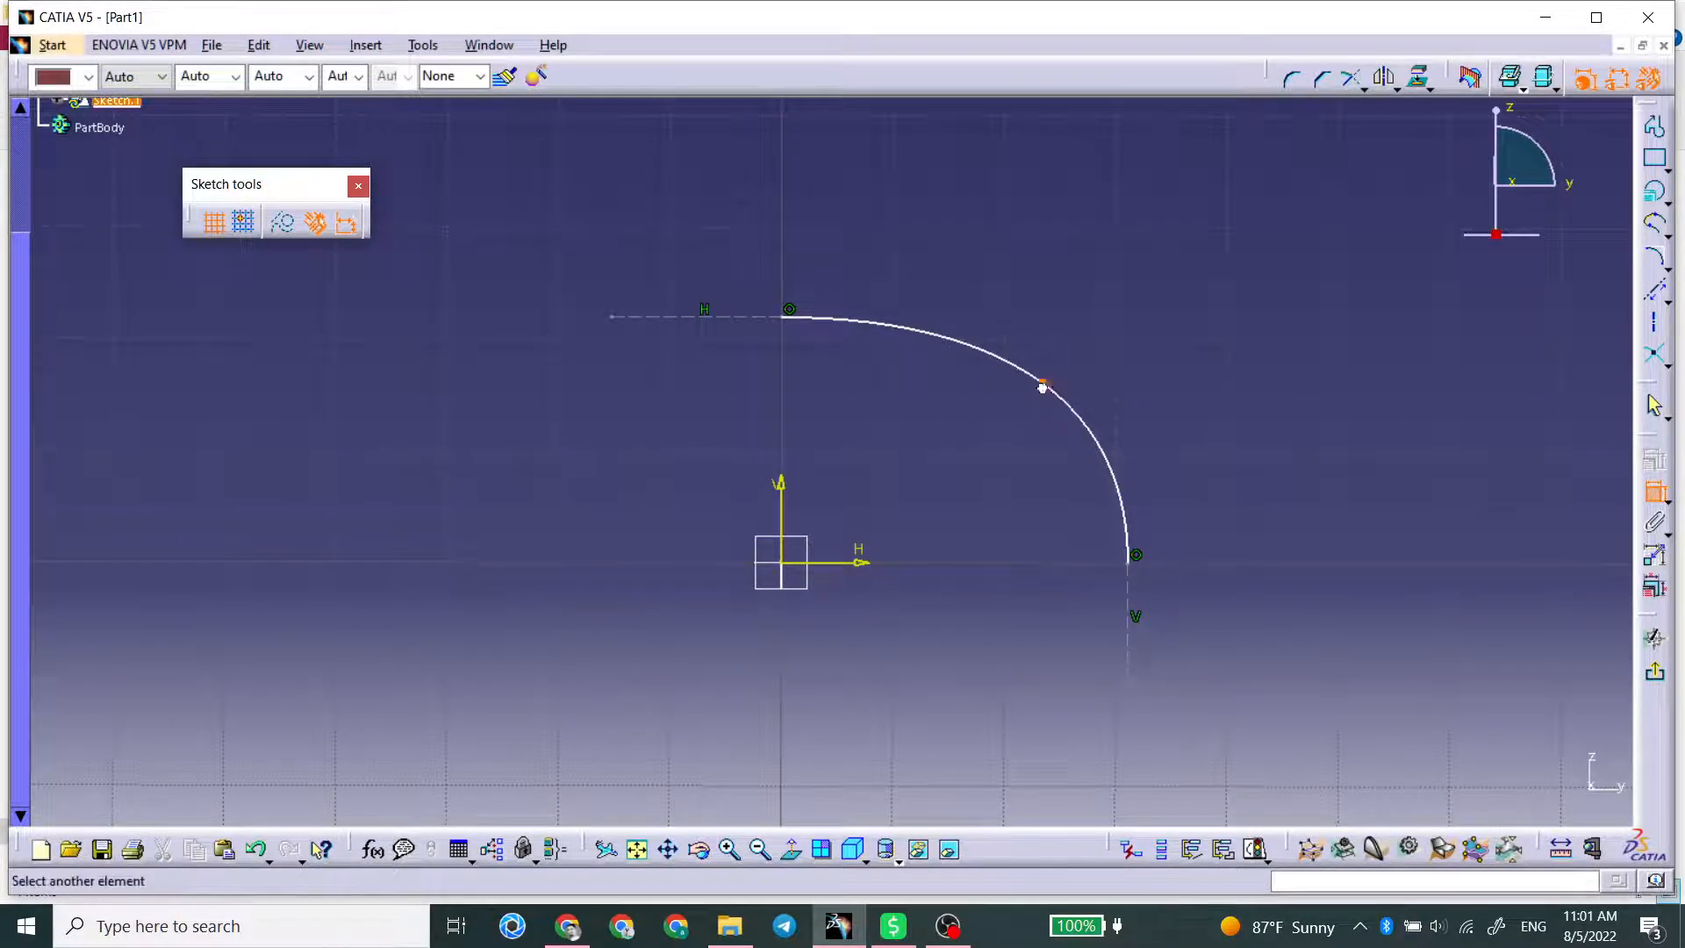
{"action": "left_click", "coordinate": [793, 571]}
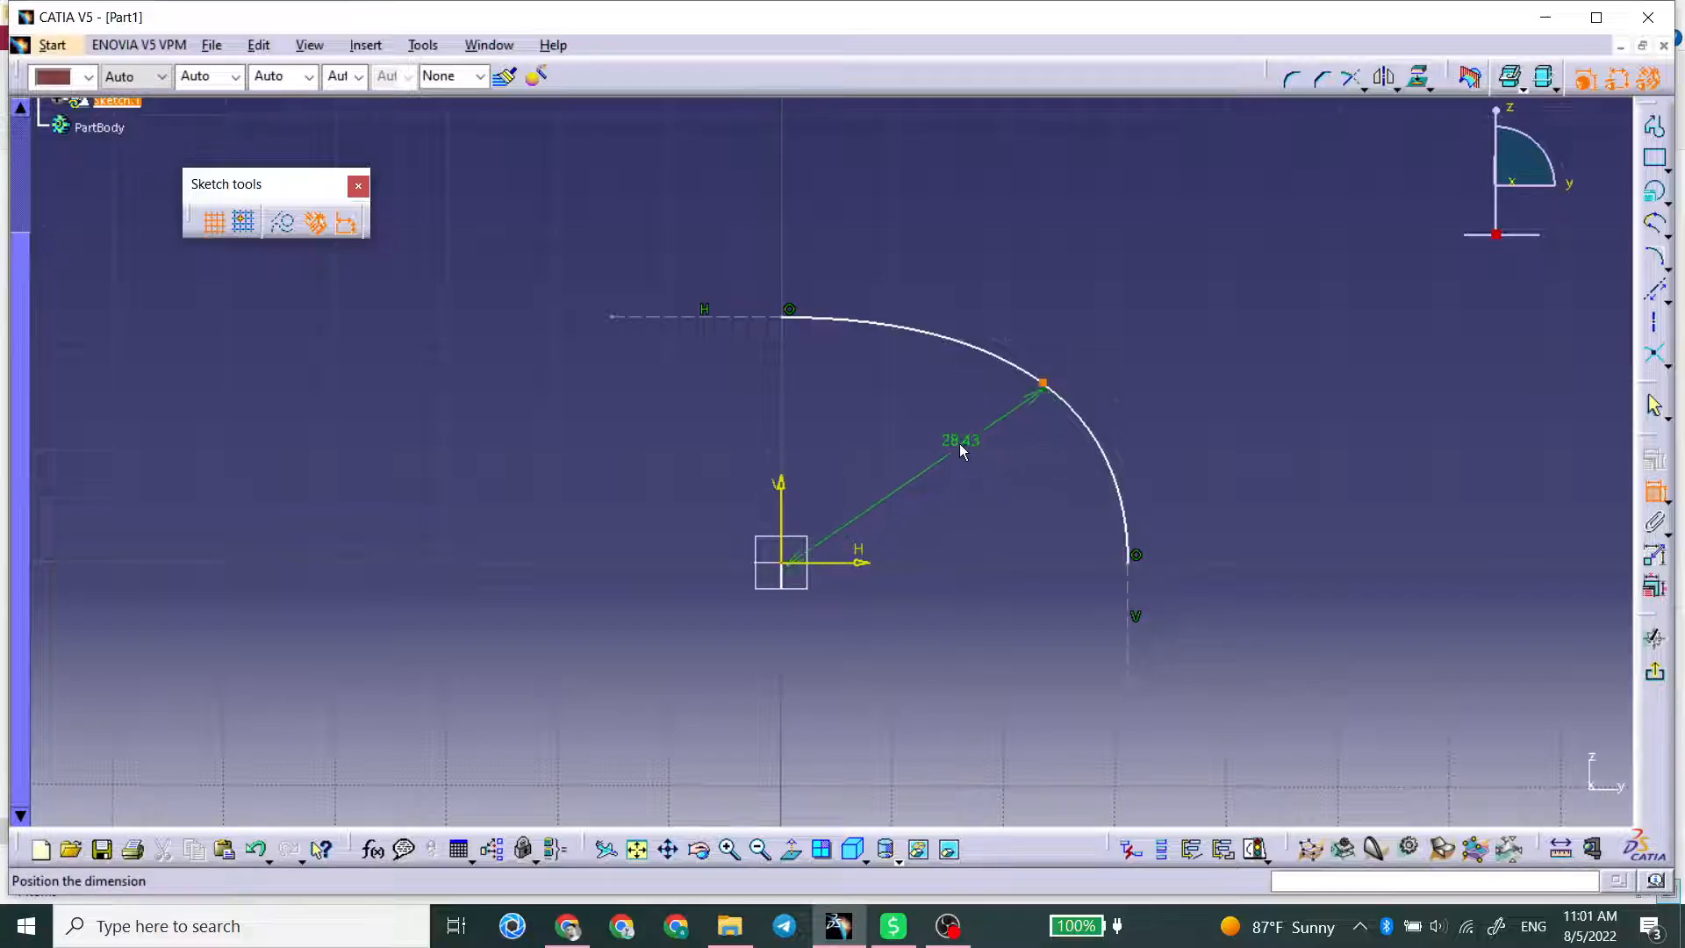
{"action": "left_click", "coordinate": [970, 469]}
{"action": "double_click", "coordinate": [958, 447]}
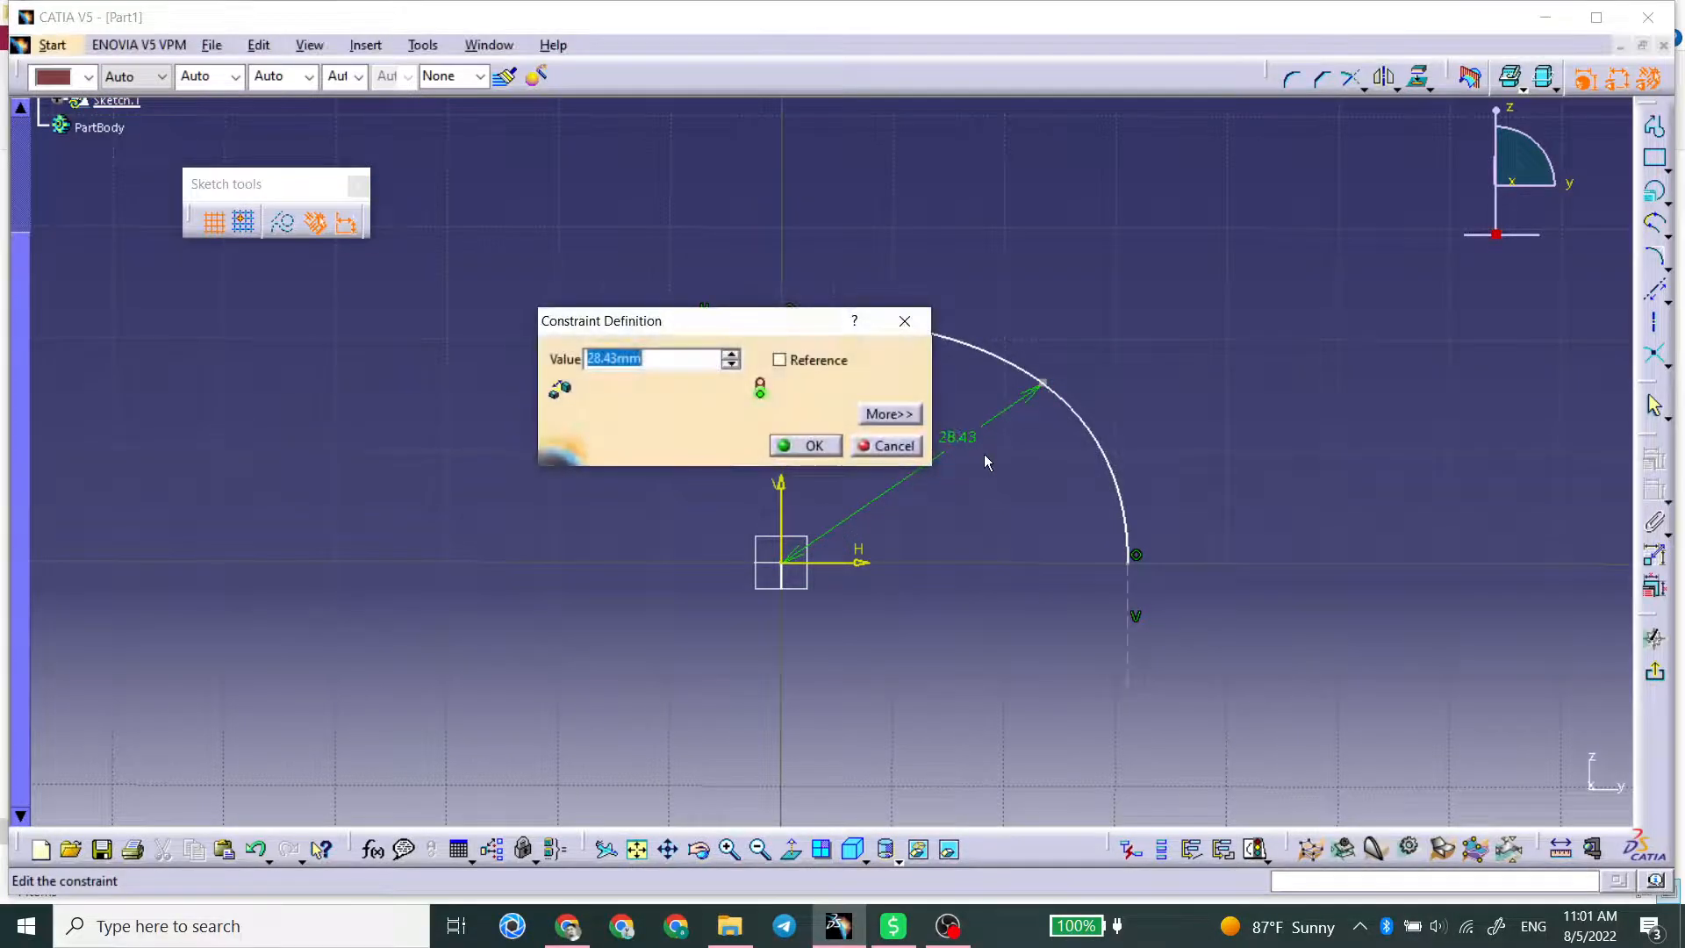
{"action": "left_click", "coordinate": [888, 446]}
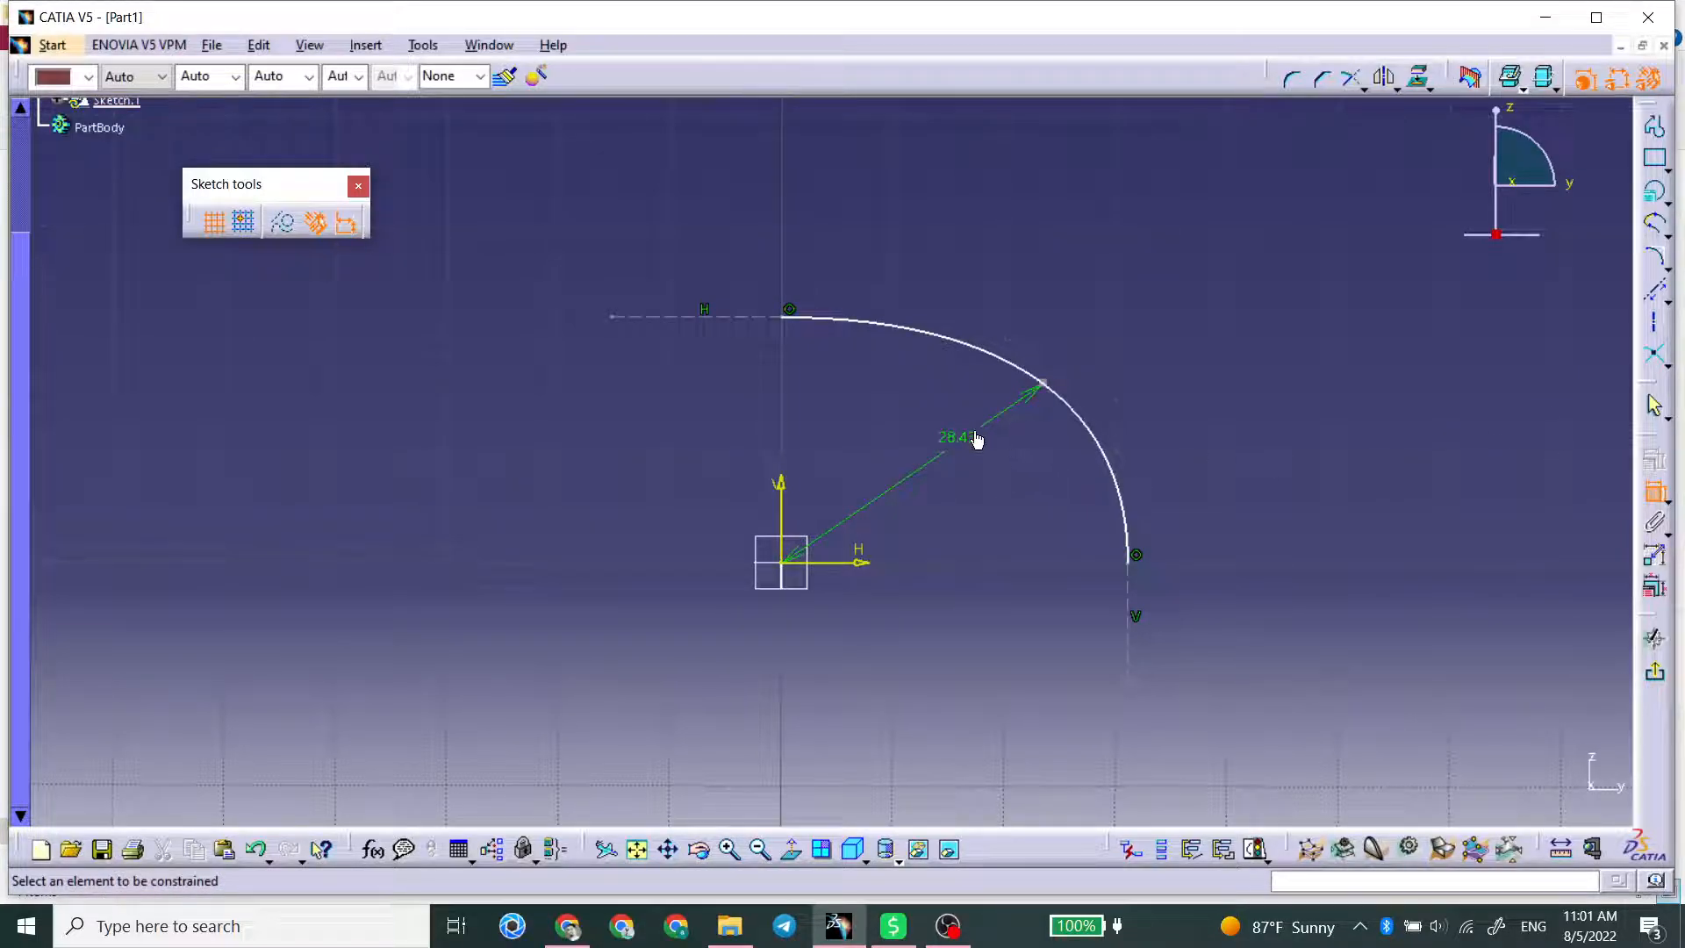
{"action": "left_click", "coordinate": [1652, 493]}
{"action": "left_click", "coordinate": [944, 446]}
{"action": "key", "text": "Delete"}
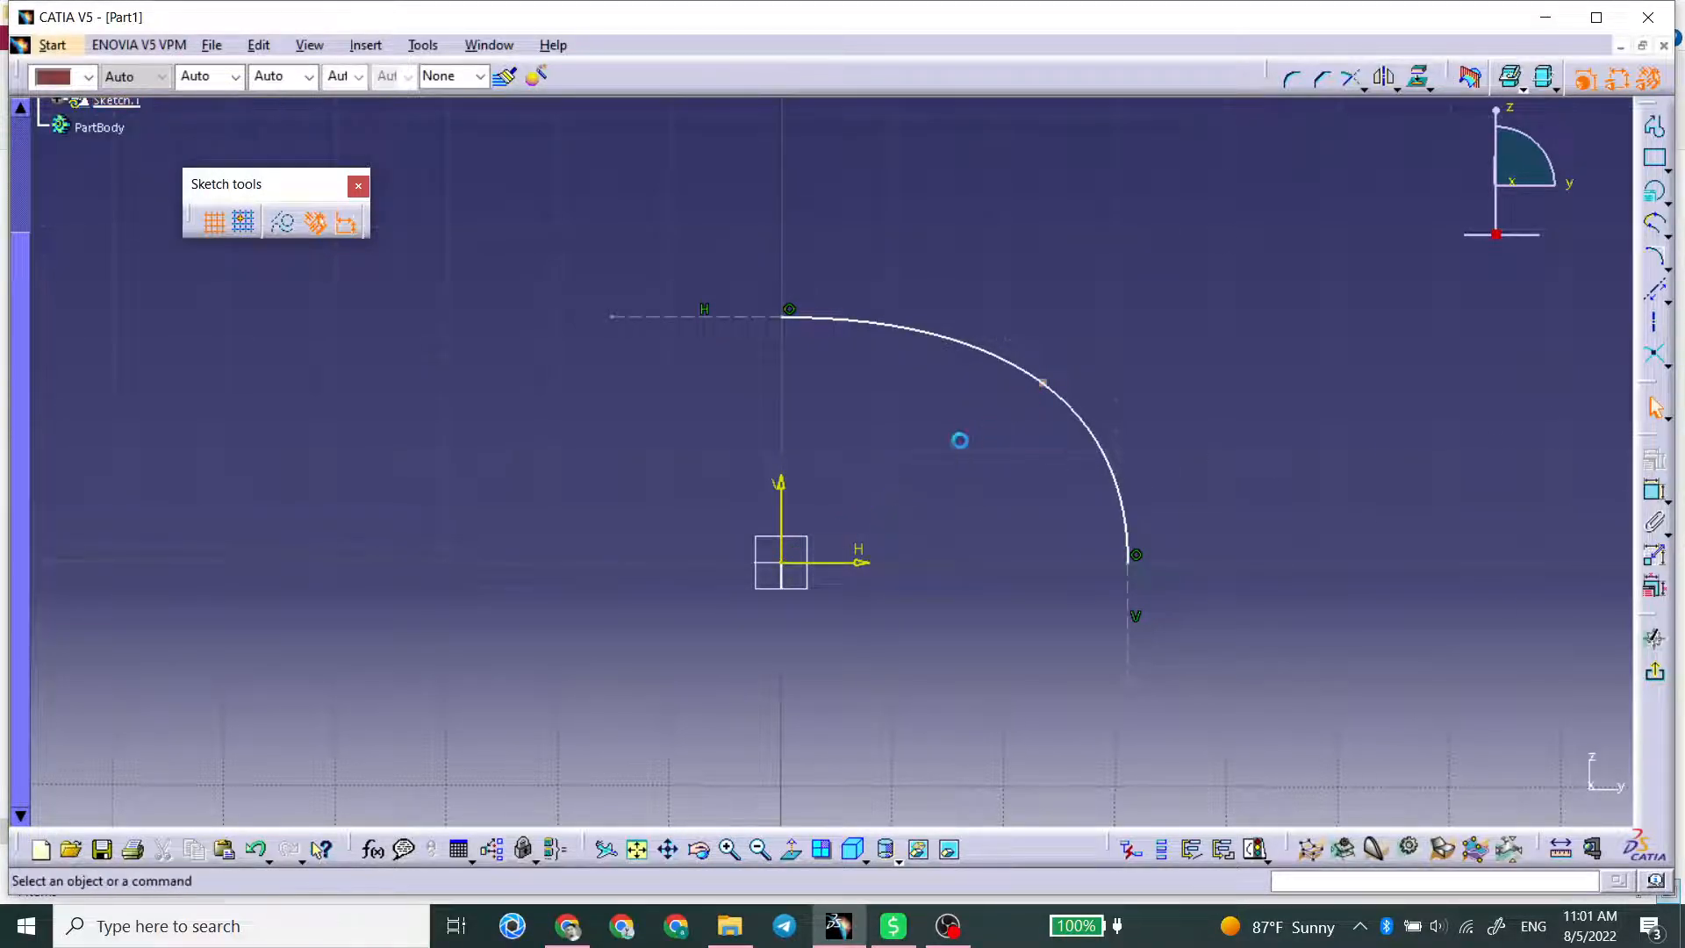
Step: Draw an axis line from the conic's passing point to the sketch origin
{"action": "left_click", "coordinate": [1655, 321]}
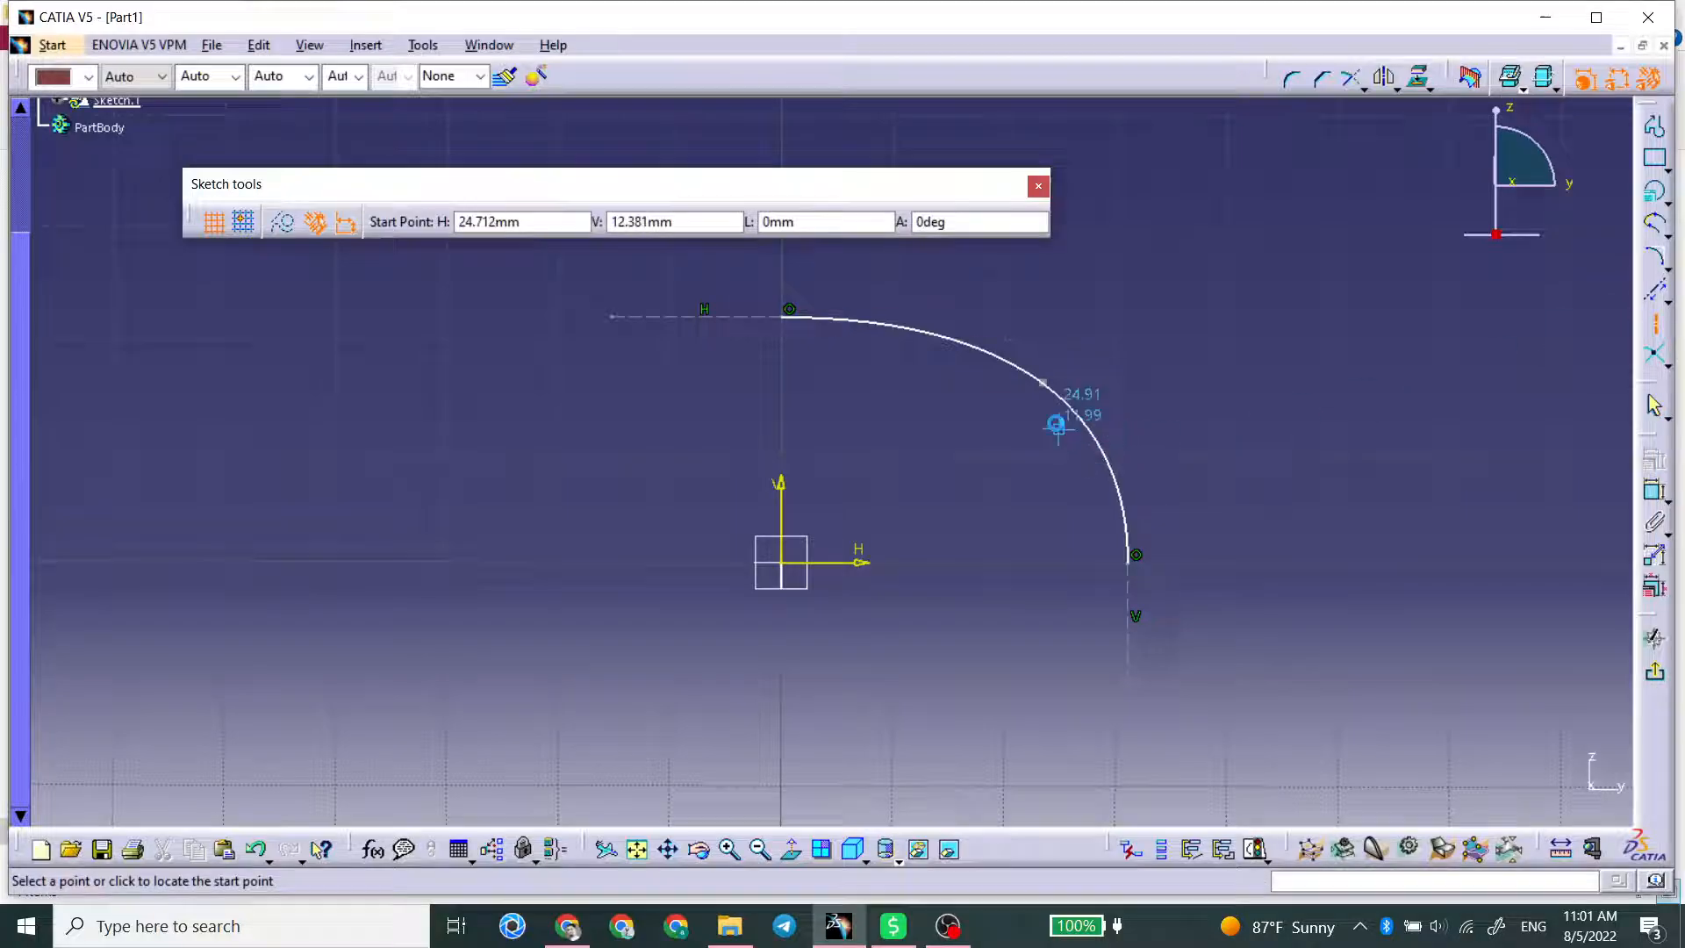
{"action": "left_click", "coordinate": [1042, 383]}
{"action": "left_click", "coordinate": [781, 562]}
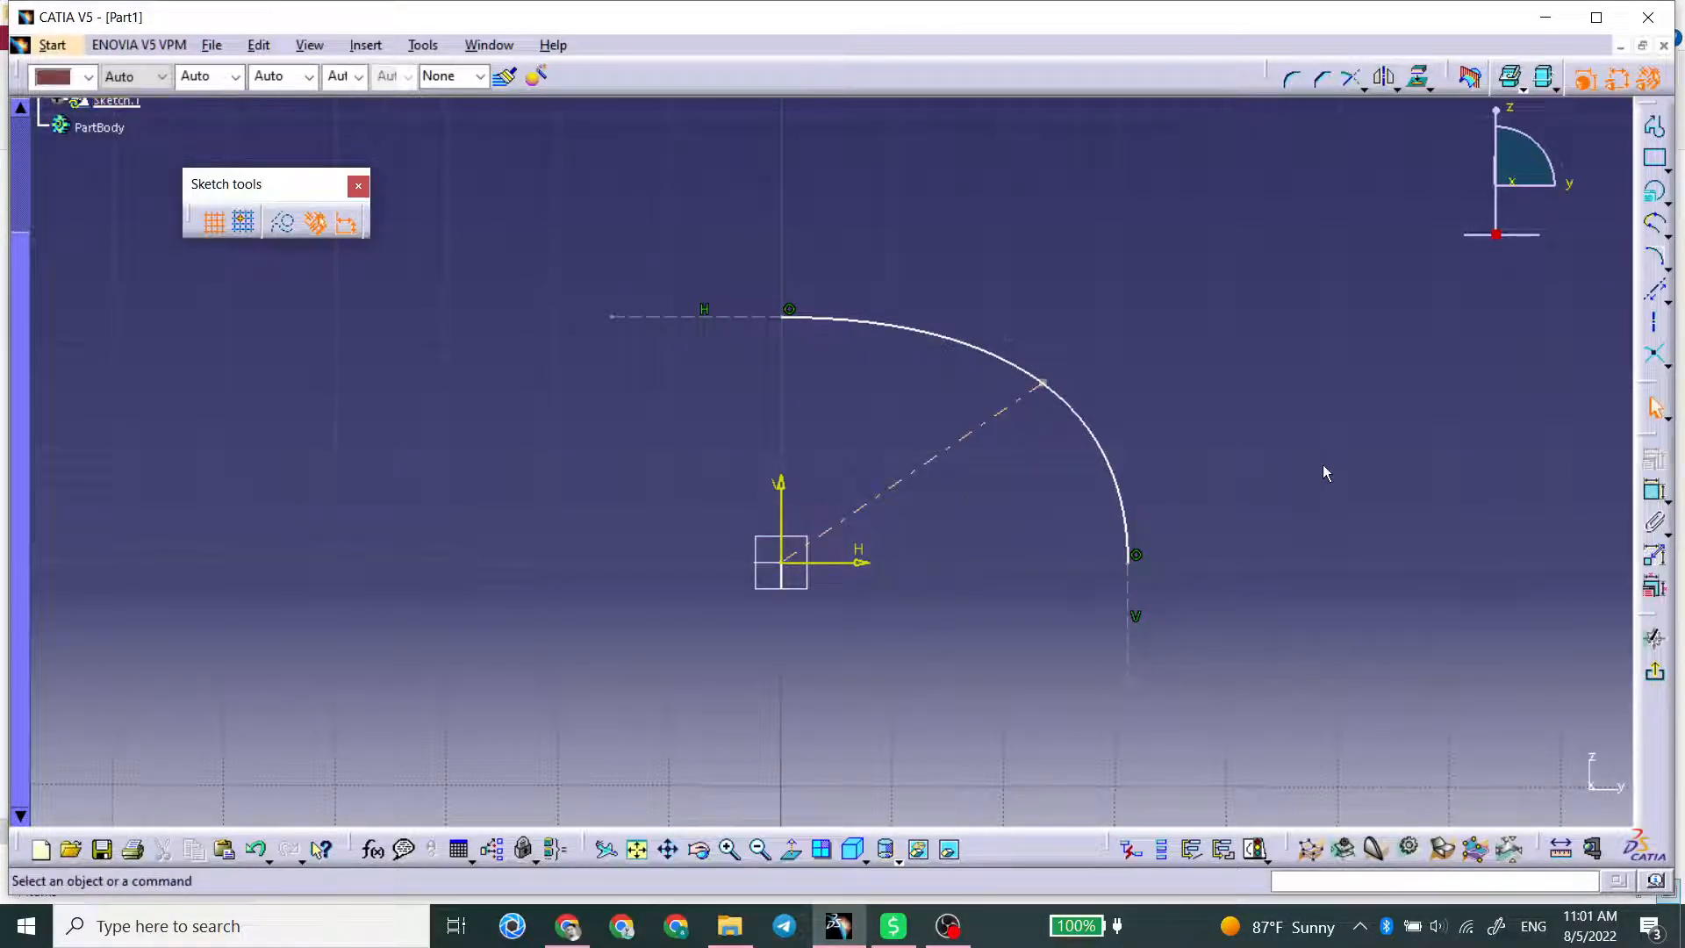
Step: Dimension the axis line's length above the conic and set it to 28 mm
{"action": "left_click", "coordinate": [1653, 491]}
{"action": "left_click", "coordinate": [956, 442]}
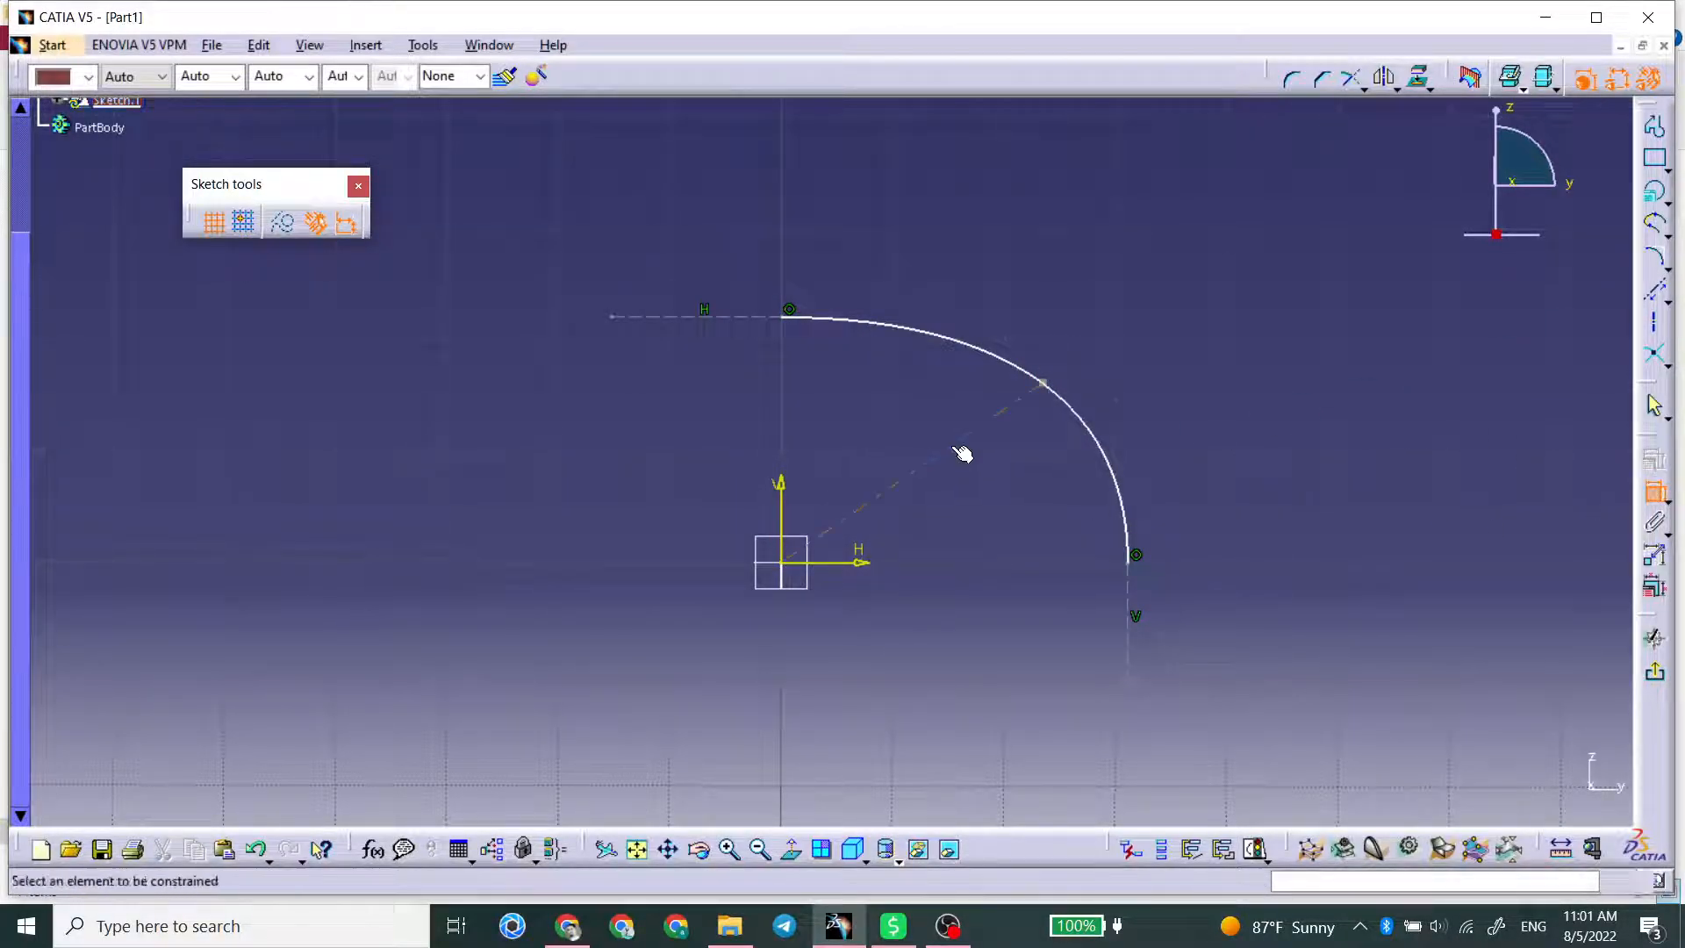
{"action": "left_click", "coordinate": [951, 269]}
{"action": "double_click", "coordinate": [949, 266]}
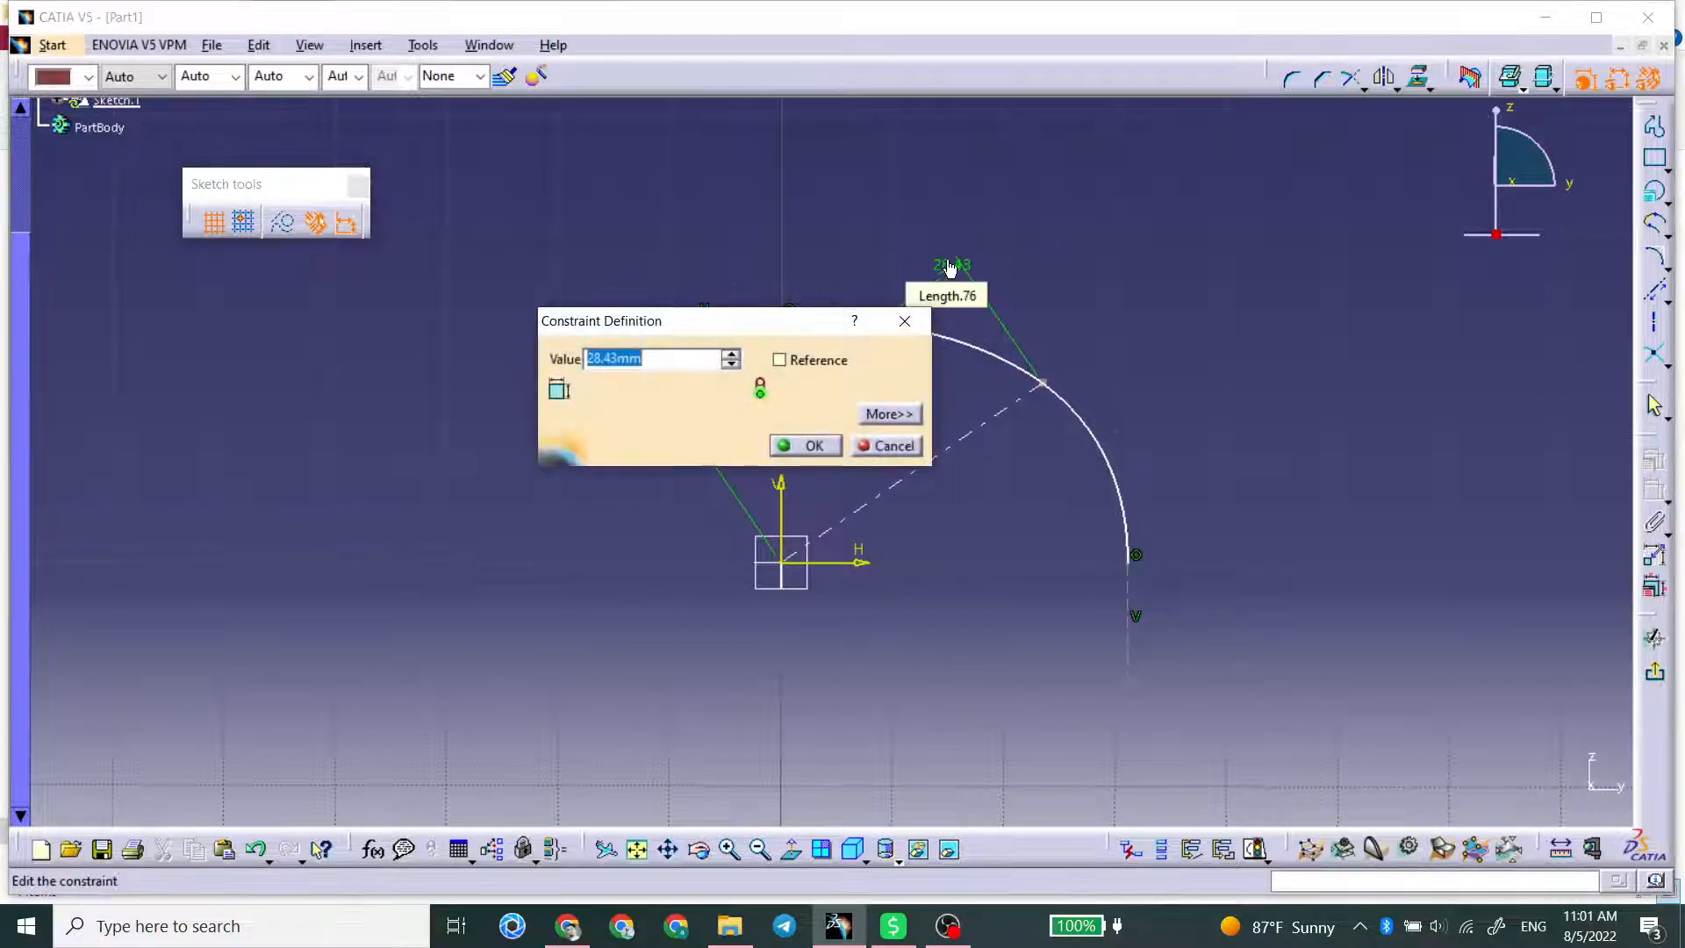
{"action": "type", "text": "28"}
{"action": "key", "text": "Return"}
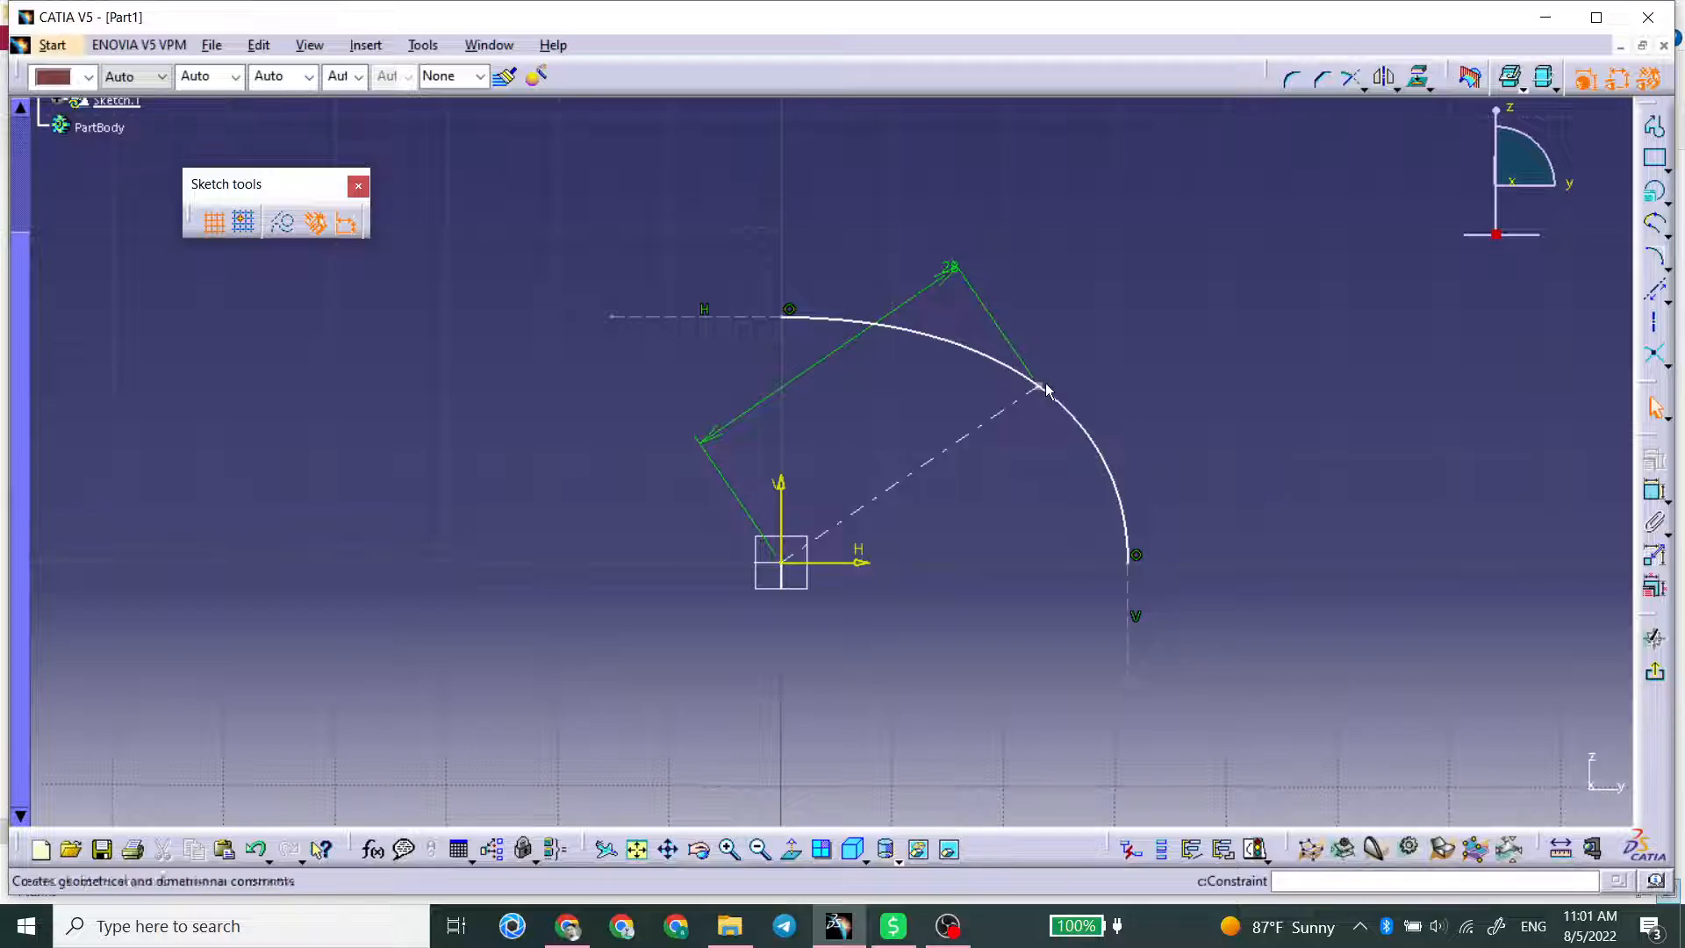
Step: Dimension the angle between the axis line and the horizontal axis
{"action": "left_click", "coordinate": [1654, 492]}
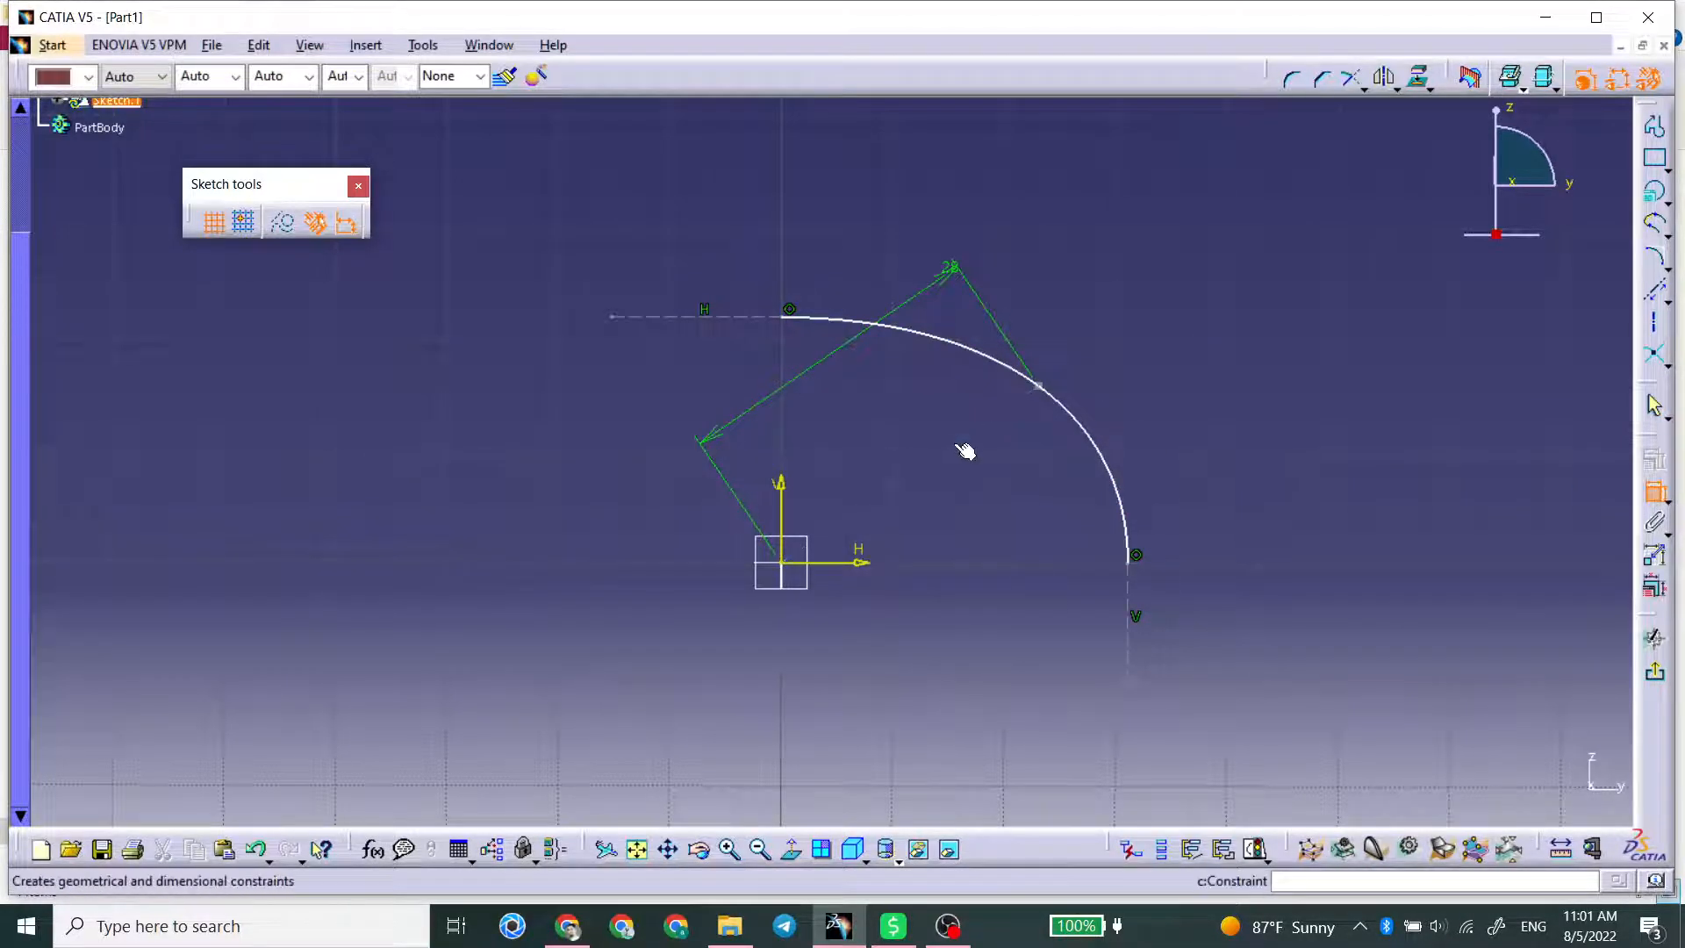
{"action": "left_click", "coordinate": [922, 466]}
{"action": "left_click", "coordinate": [859, 563]}
{"action": "left_click", "coordinate": [991, 514]}
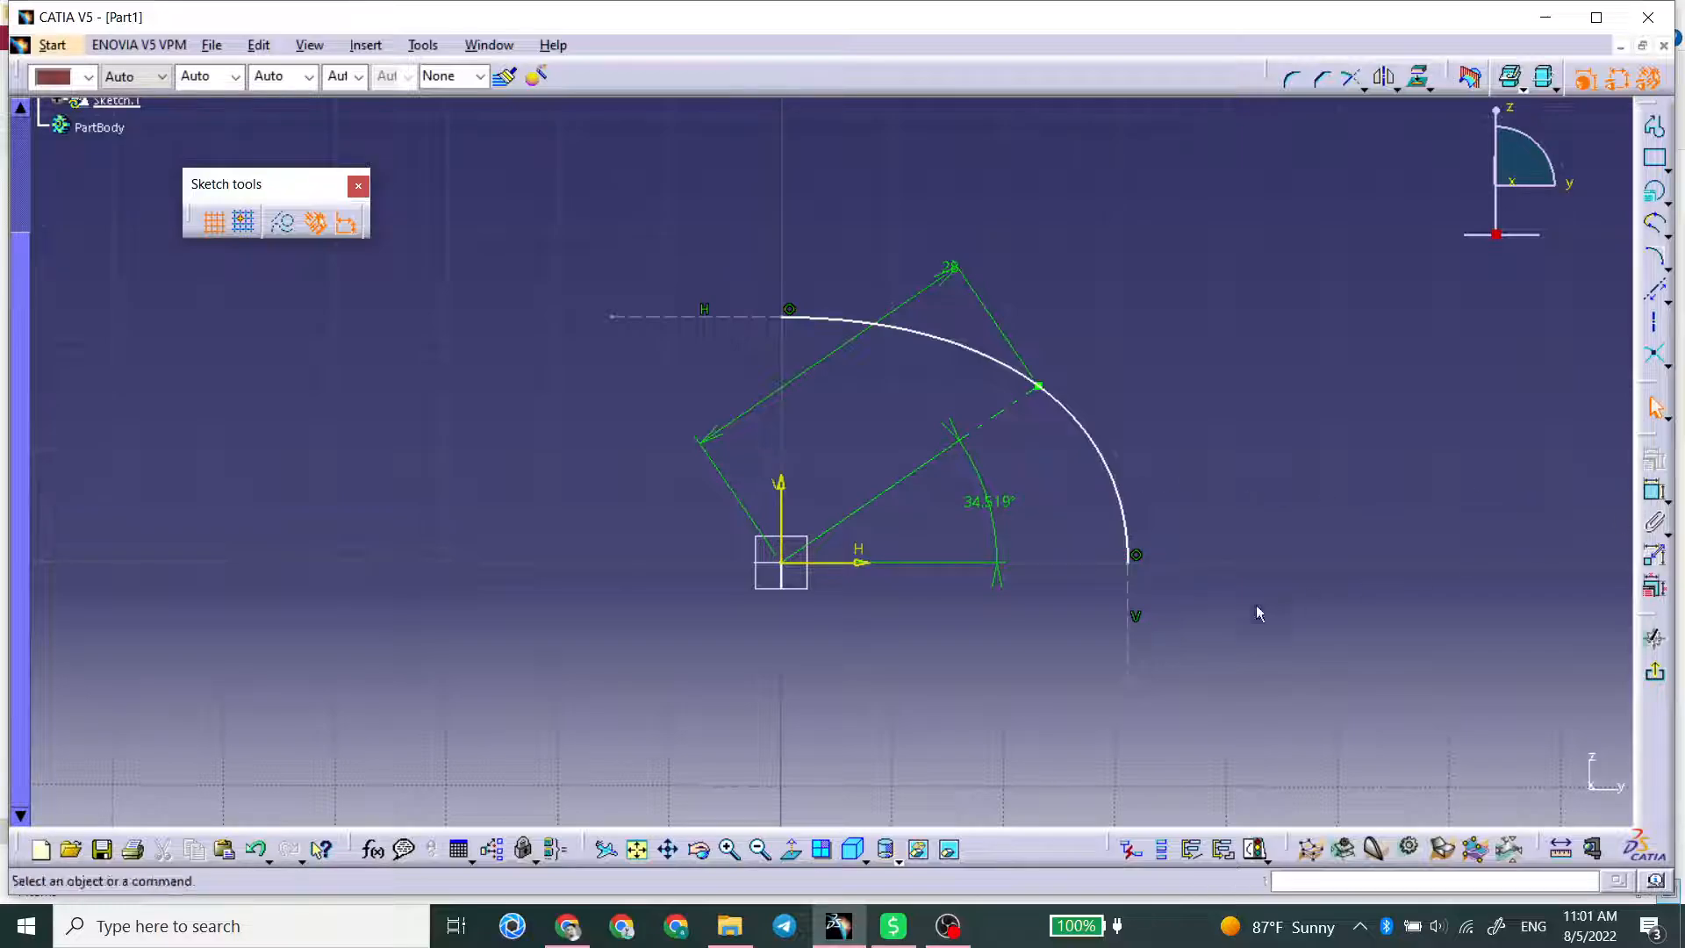
Step: Move the conic's vertical tangent line inward and constrain its distance from the vertical axis to 30 mm
{"action": "left_click_drag", "start_coordinate": [1137, 689], "coordinate": [1106, 685]}
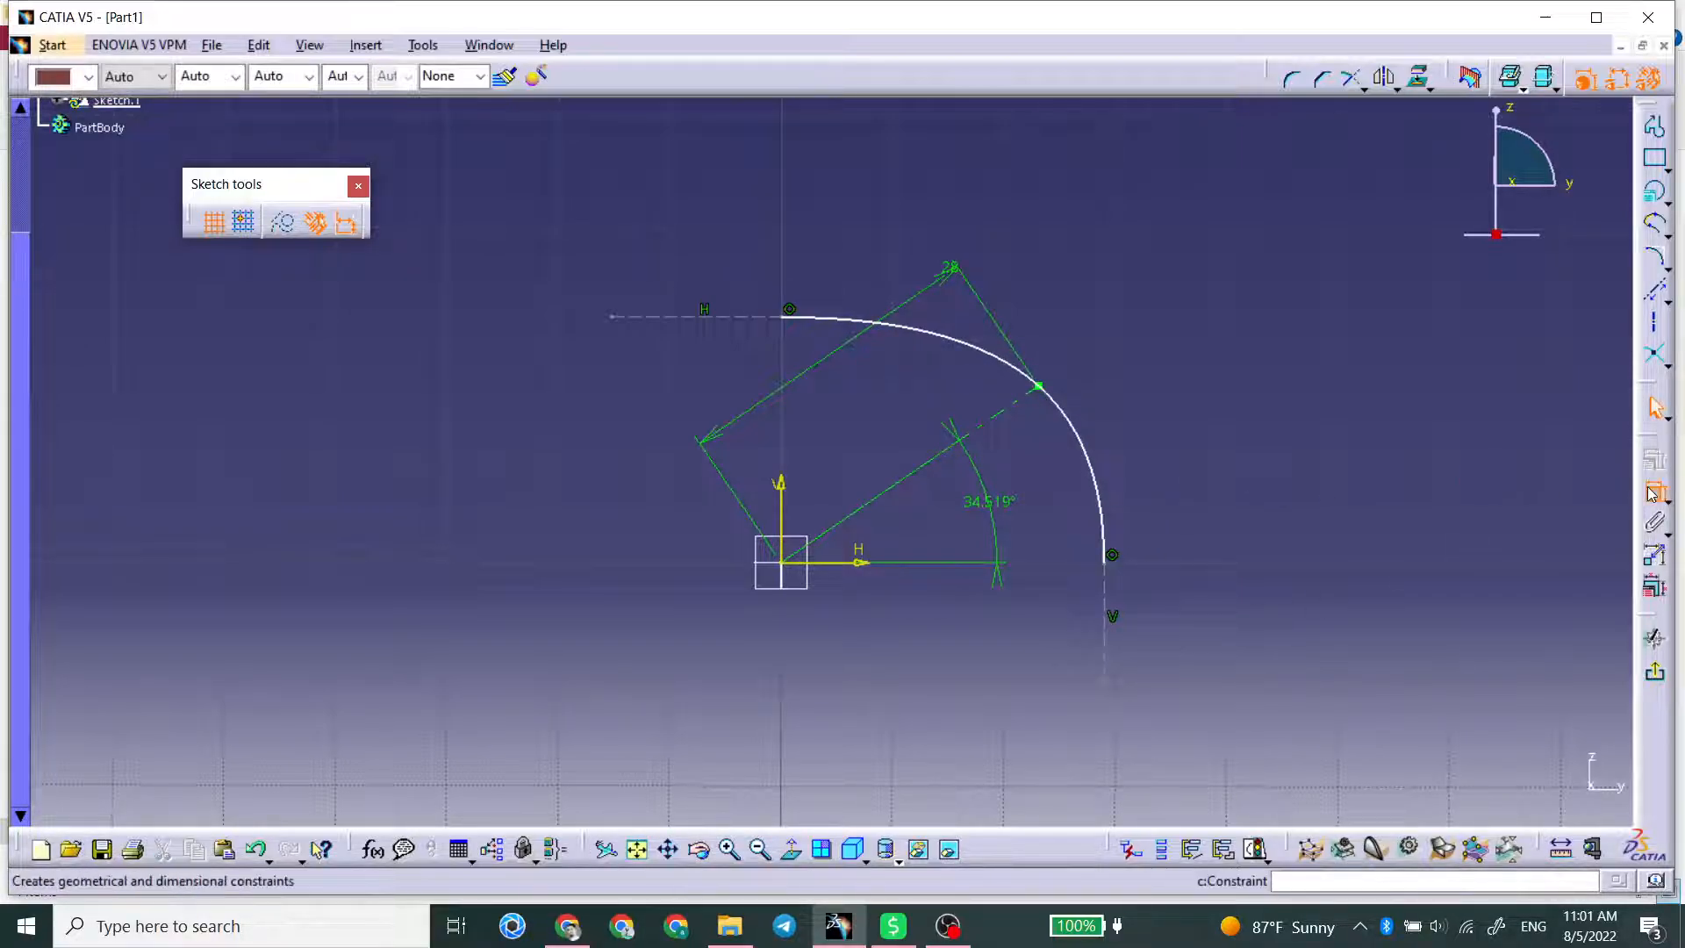
{"action": "left_click", "coordinate": [1654, 491]}
{"action": "left_click", "coordinate": [1106, 619]}
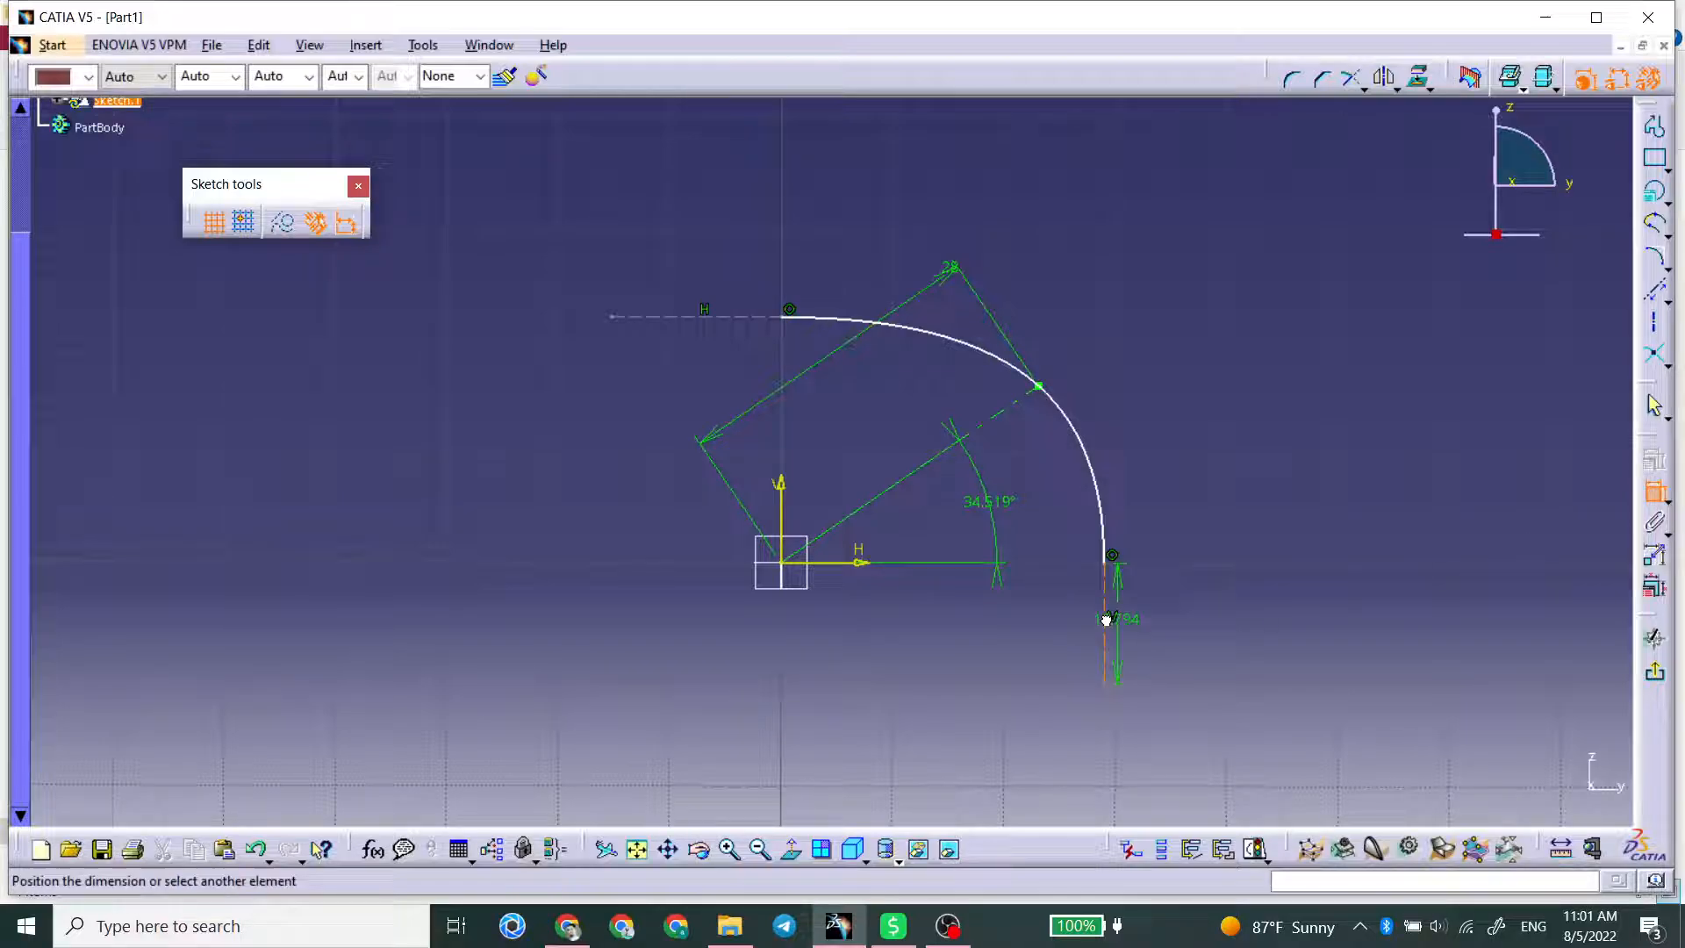
{"action": "left_click", "coordinate": [781, 544]}
{"action": "double_click", "coordinate": [920, 649]}
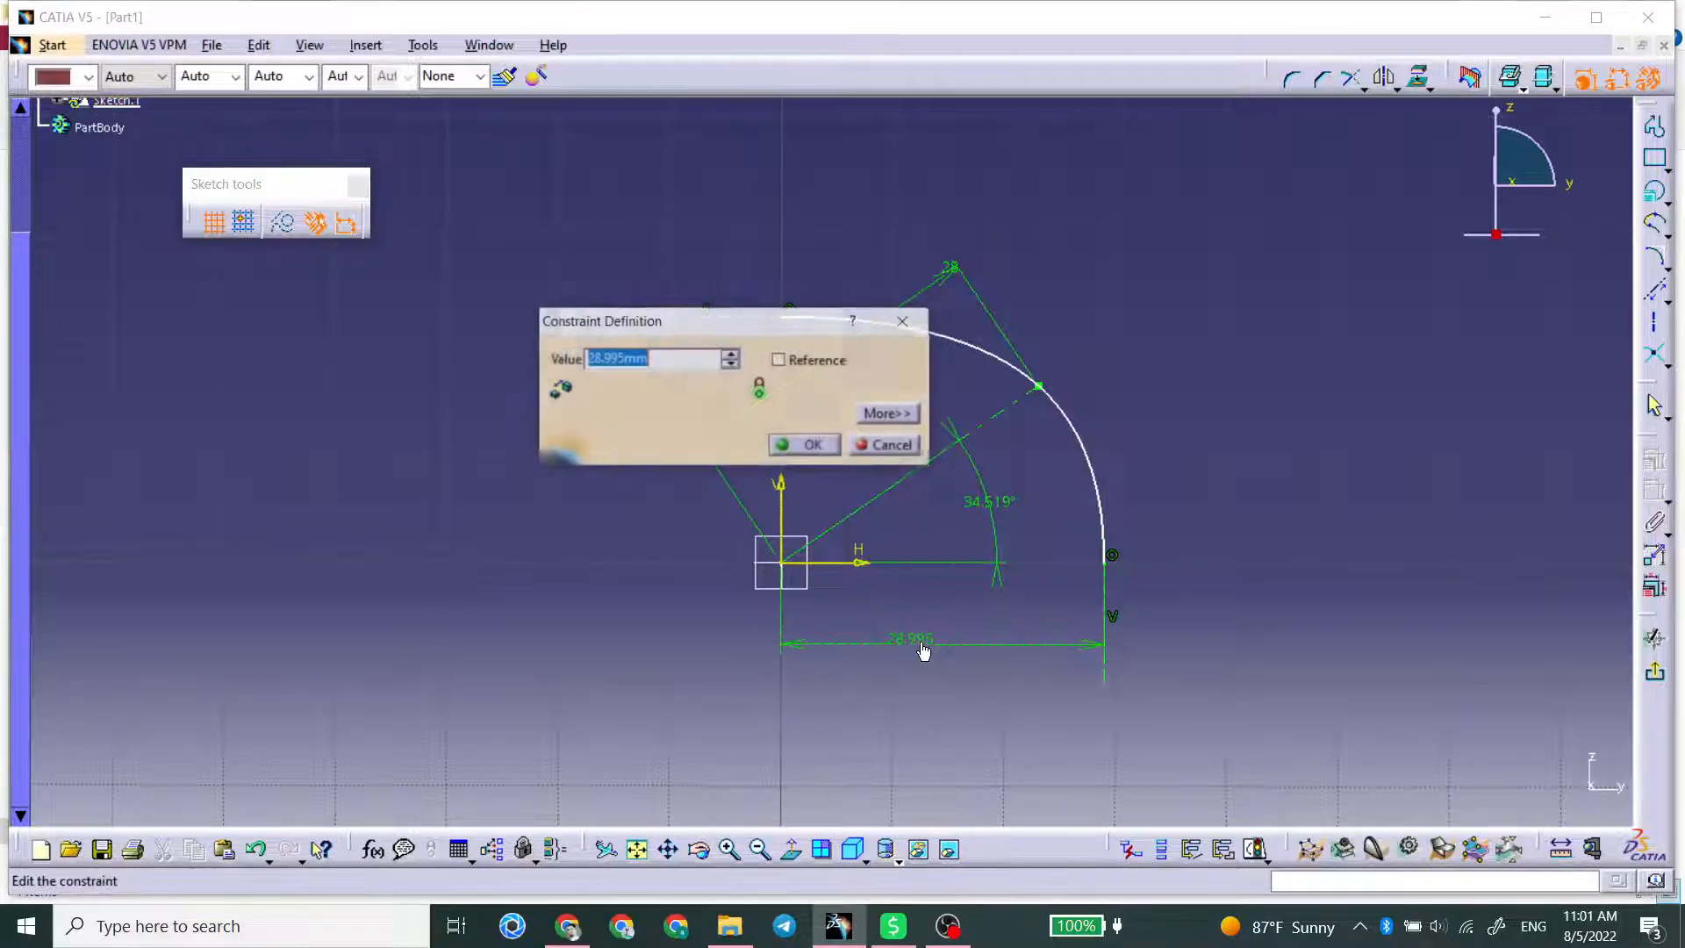
{"action": "type", "text": "28"}
{"action": "key", "text": "Return"}
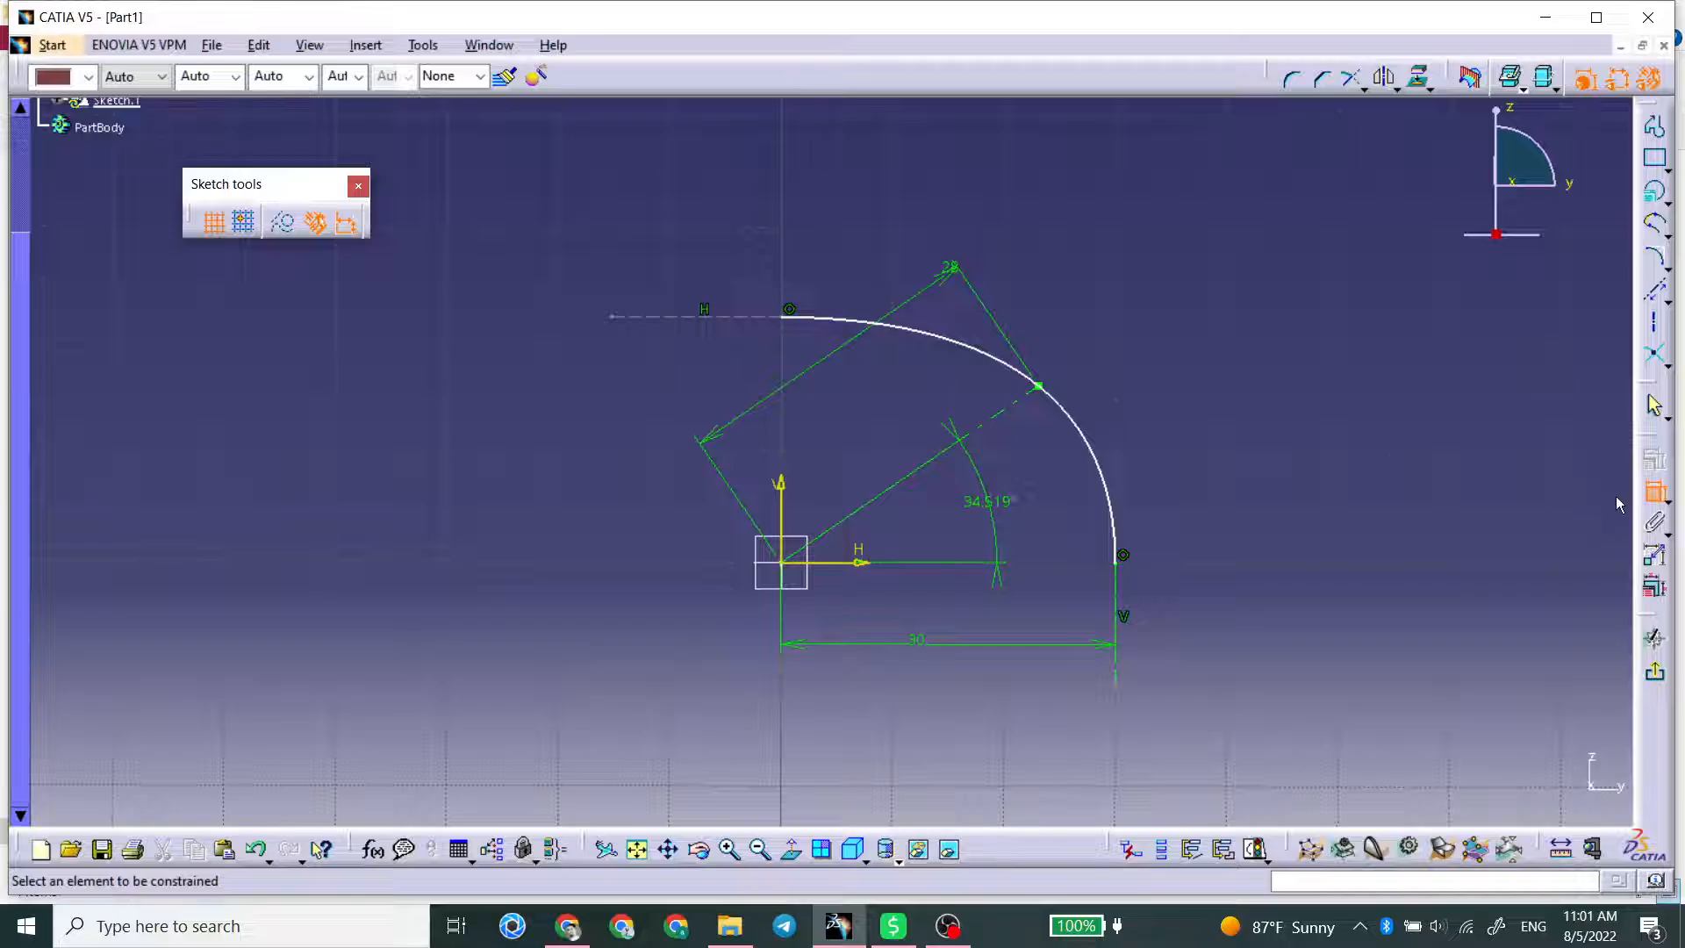
Step: Constrain the conic's horizontal tangent line 30 mm above the horizontal axis
{"action": "left_click", "coordinate": [751, 317]}
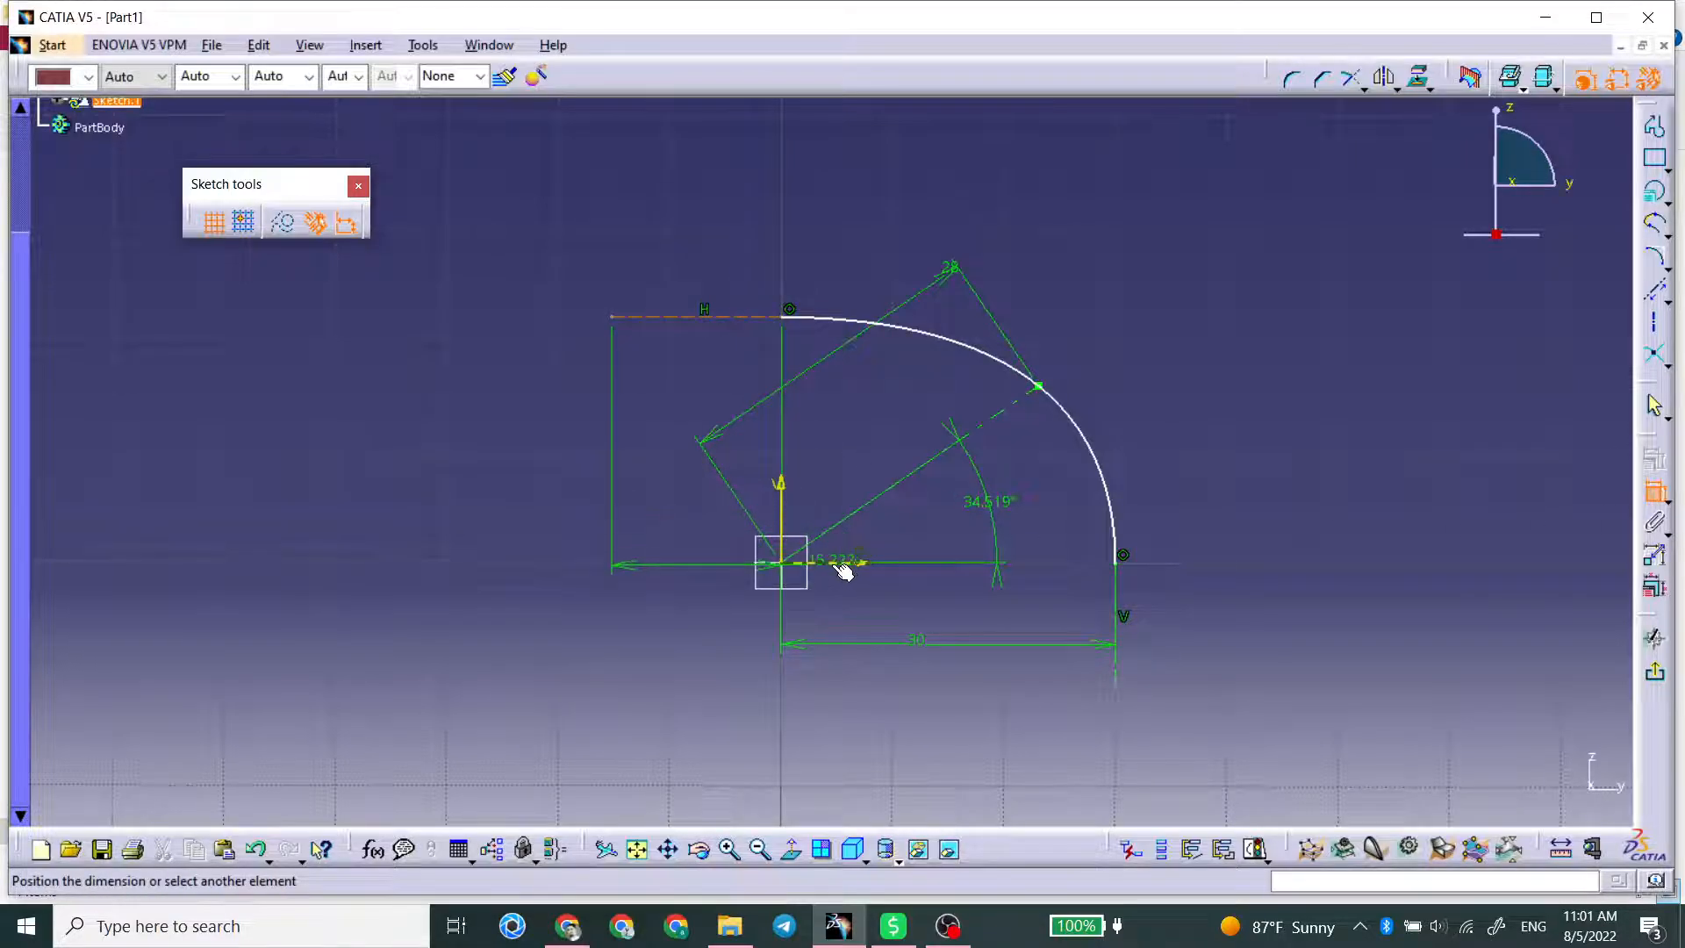
{"action": "double_click", "coordinate": [670, 516]}
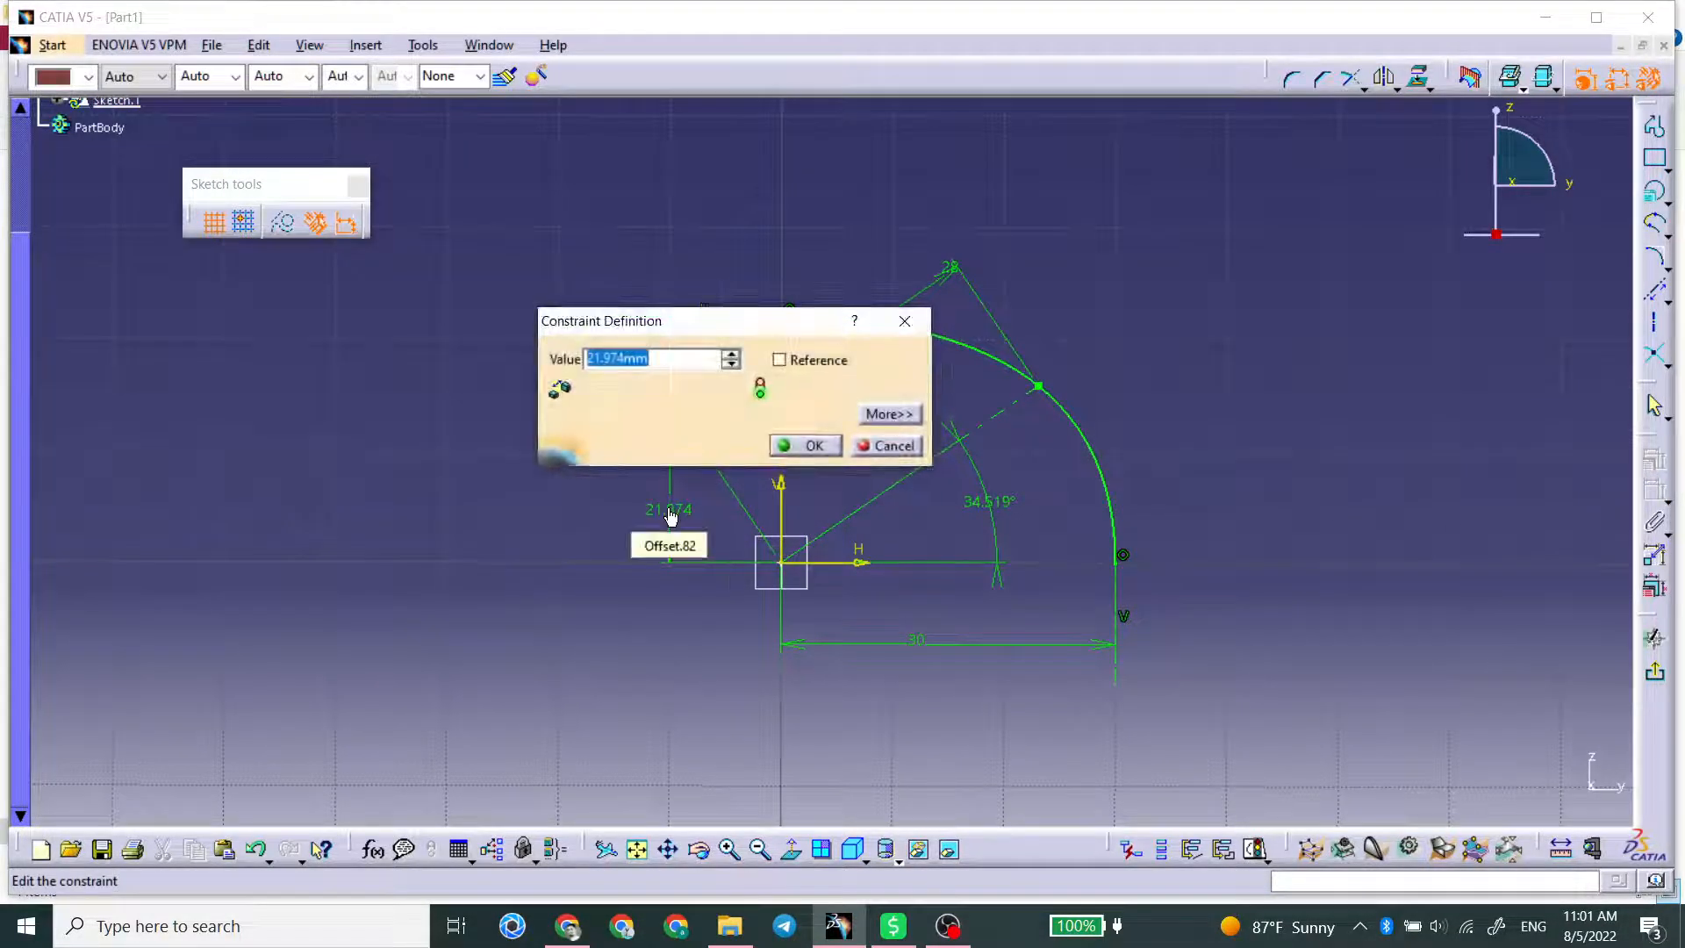
{"action": "type", "text": "30"}
{"action": "key", "text": "Return"}
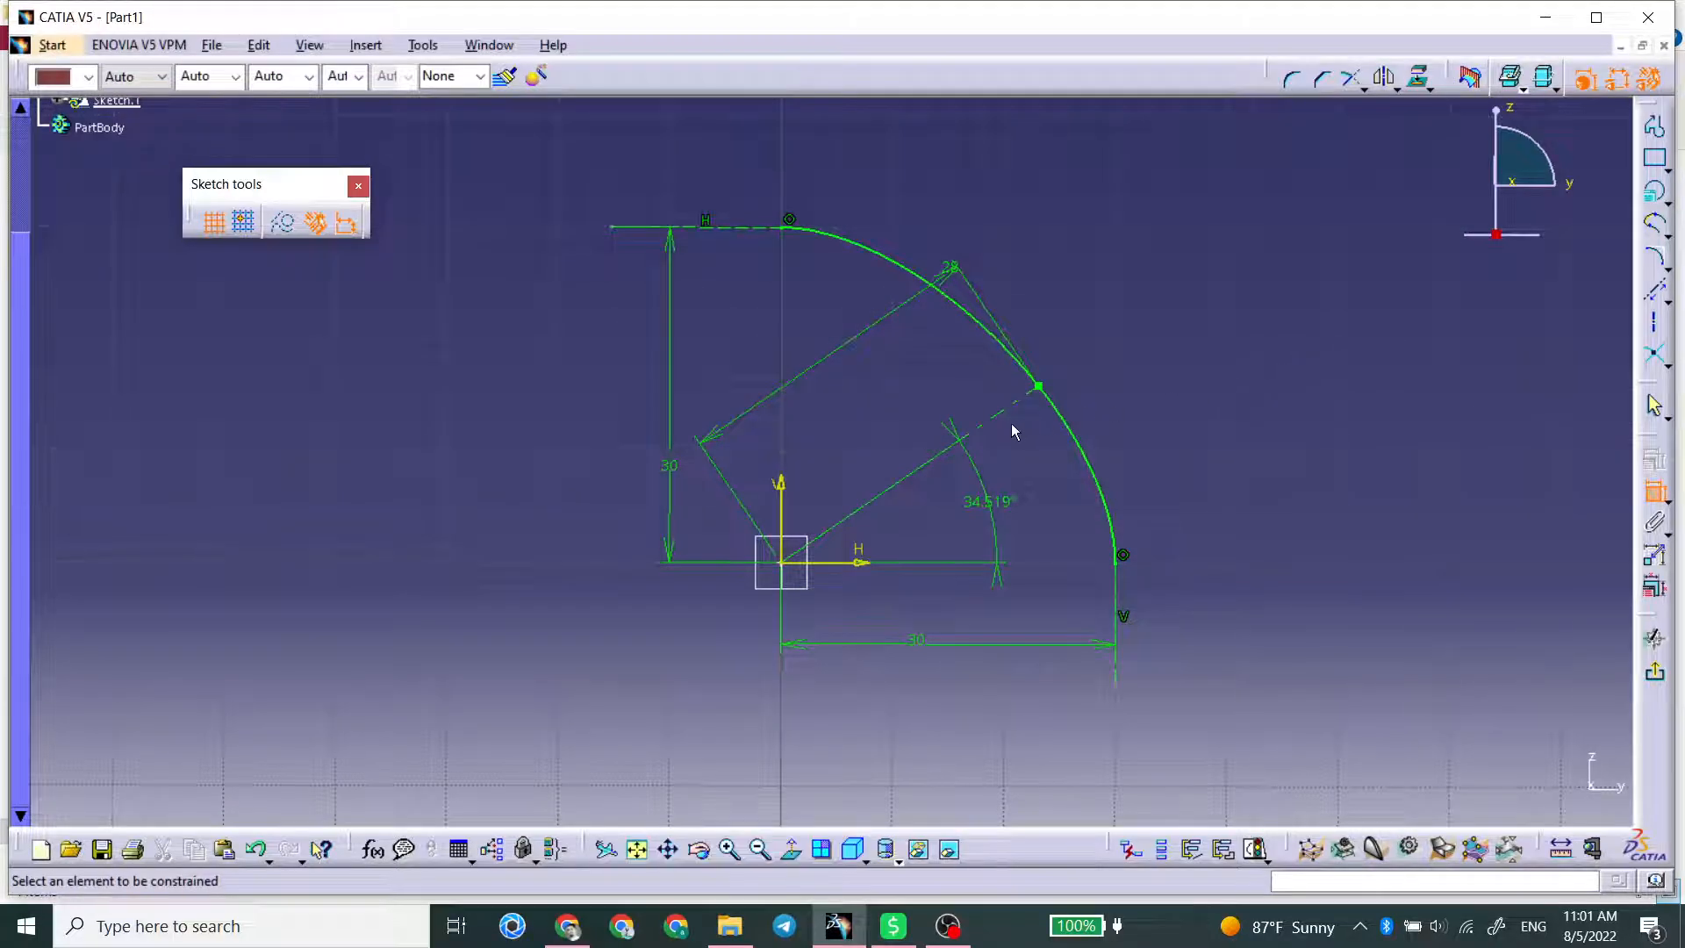
Step: Set the angle between the axis line and the horizontal axis to 45°
{"action": "double_click", "coordinate": [986, 501]}
{"action": "type", "text": "45"}
{"action": "key", "text": "Return"}
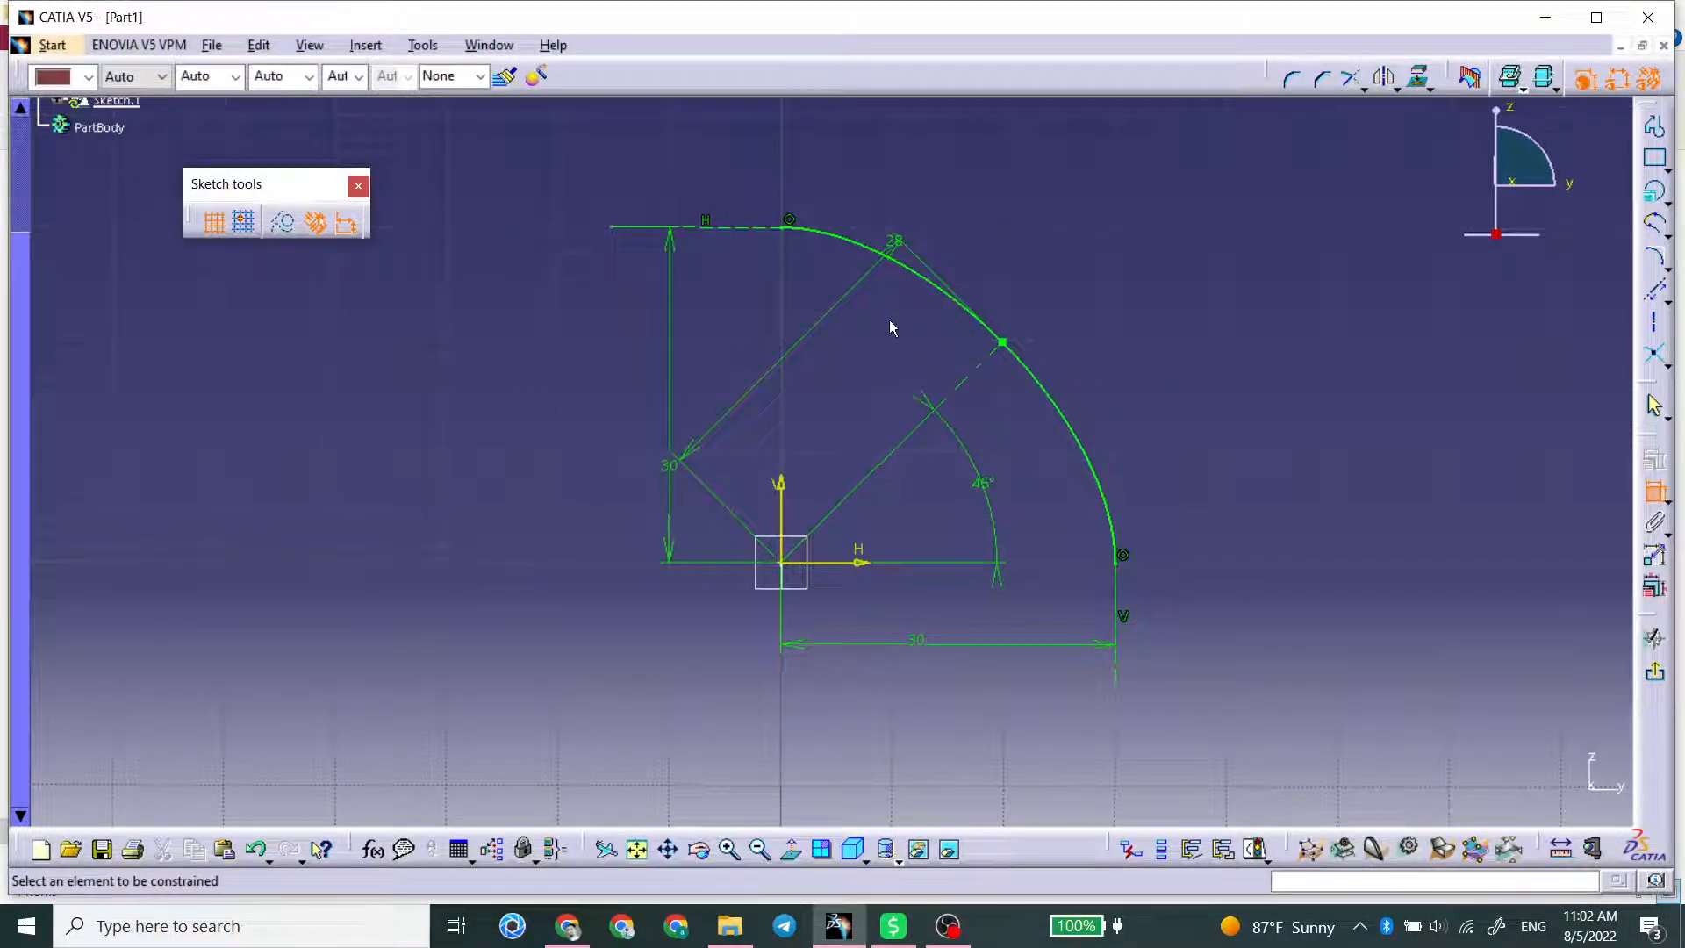
Step: Reposition the value of the 28 mm length dimension along its dimension line, inside the conic
{"action": "double_click", "coordinate": [894, 242]}
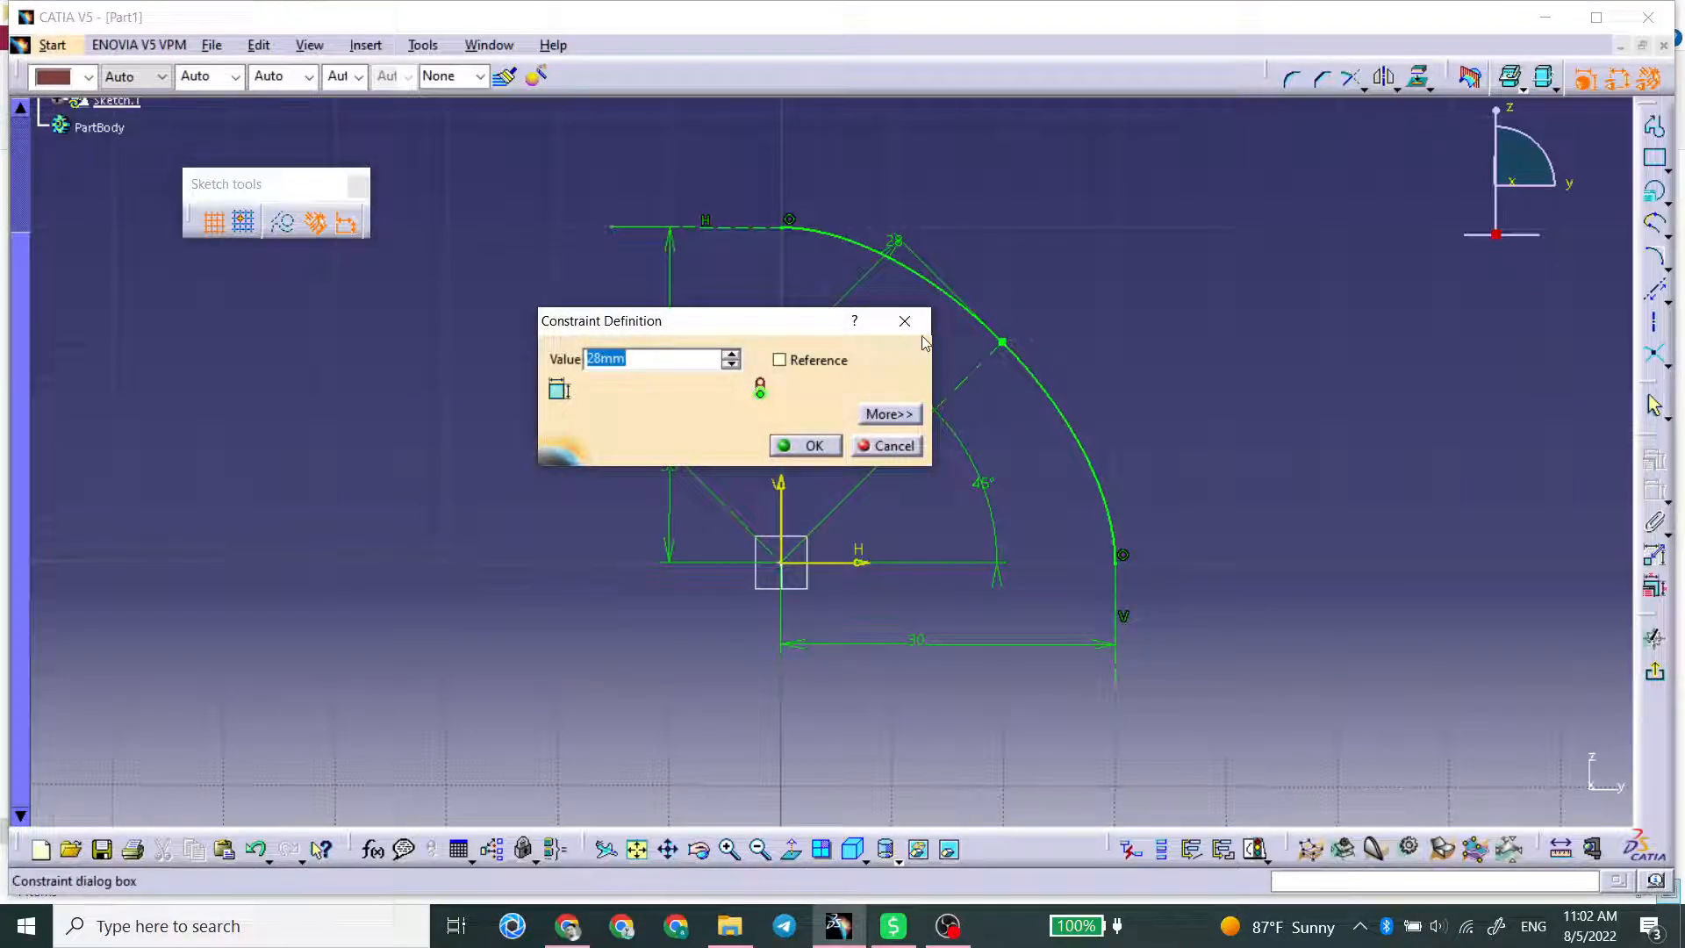
{"action": "left_click", "coordinate": [906, 322]}
{"action": "middle_click_drag", "start_coordinate": [1128, 346], "coordinate": [1047, 406]}
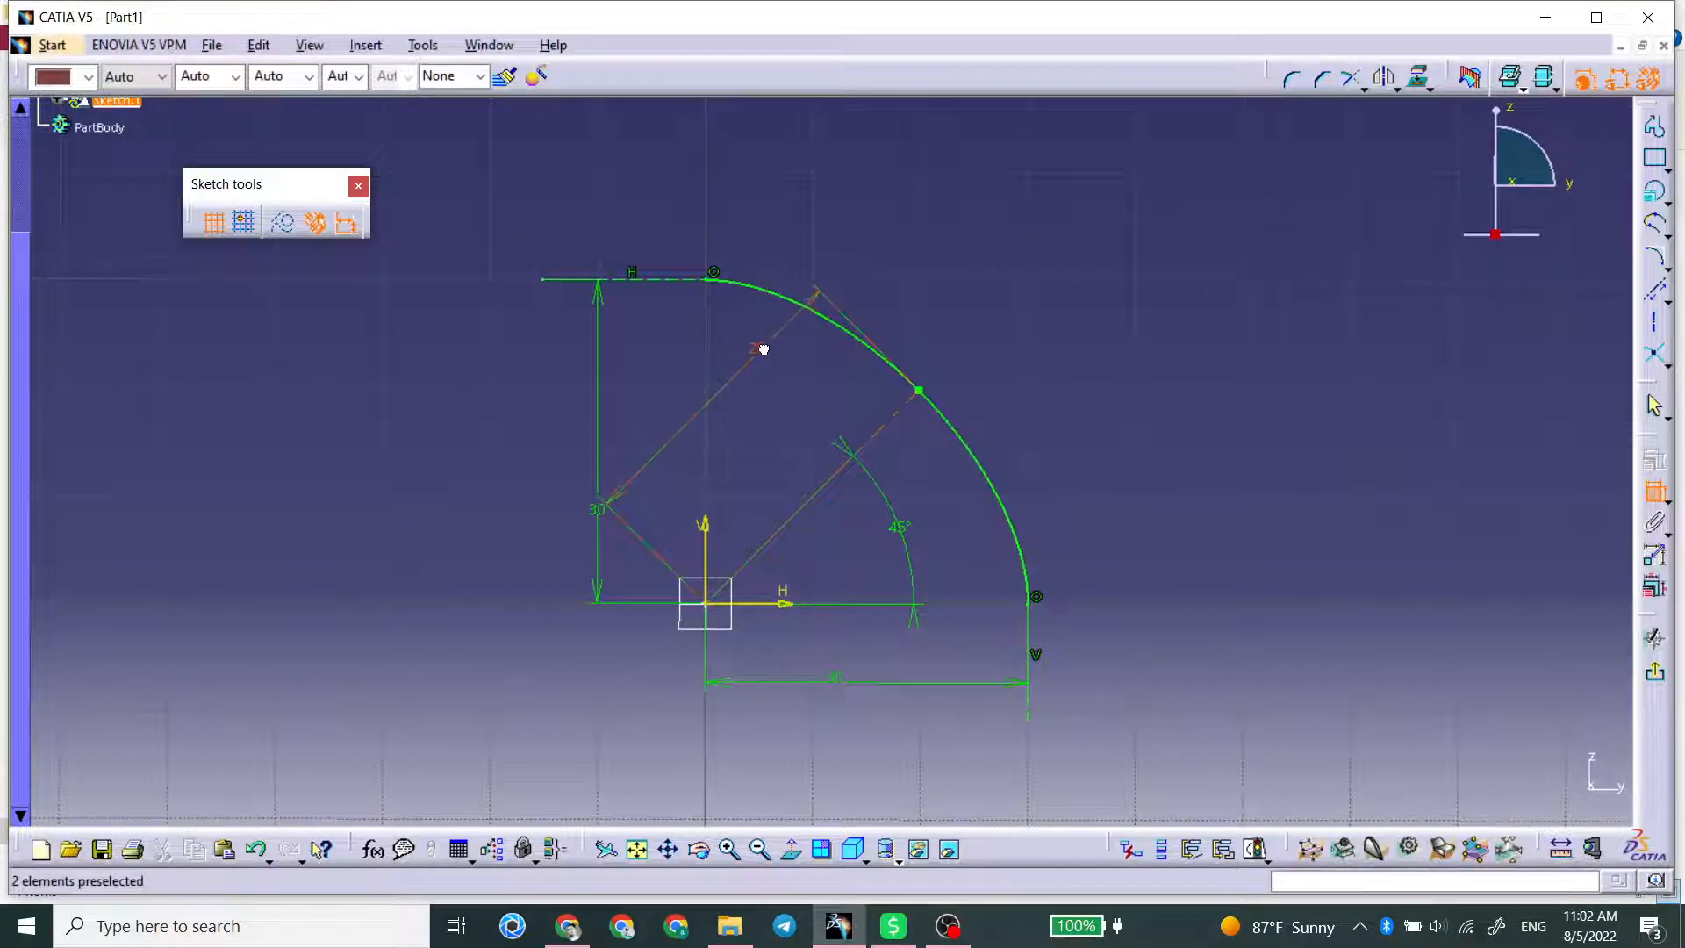
{"action": "left_click_drag", "start_coordinate": [763, 349], "coordinate": [730, 395]}
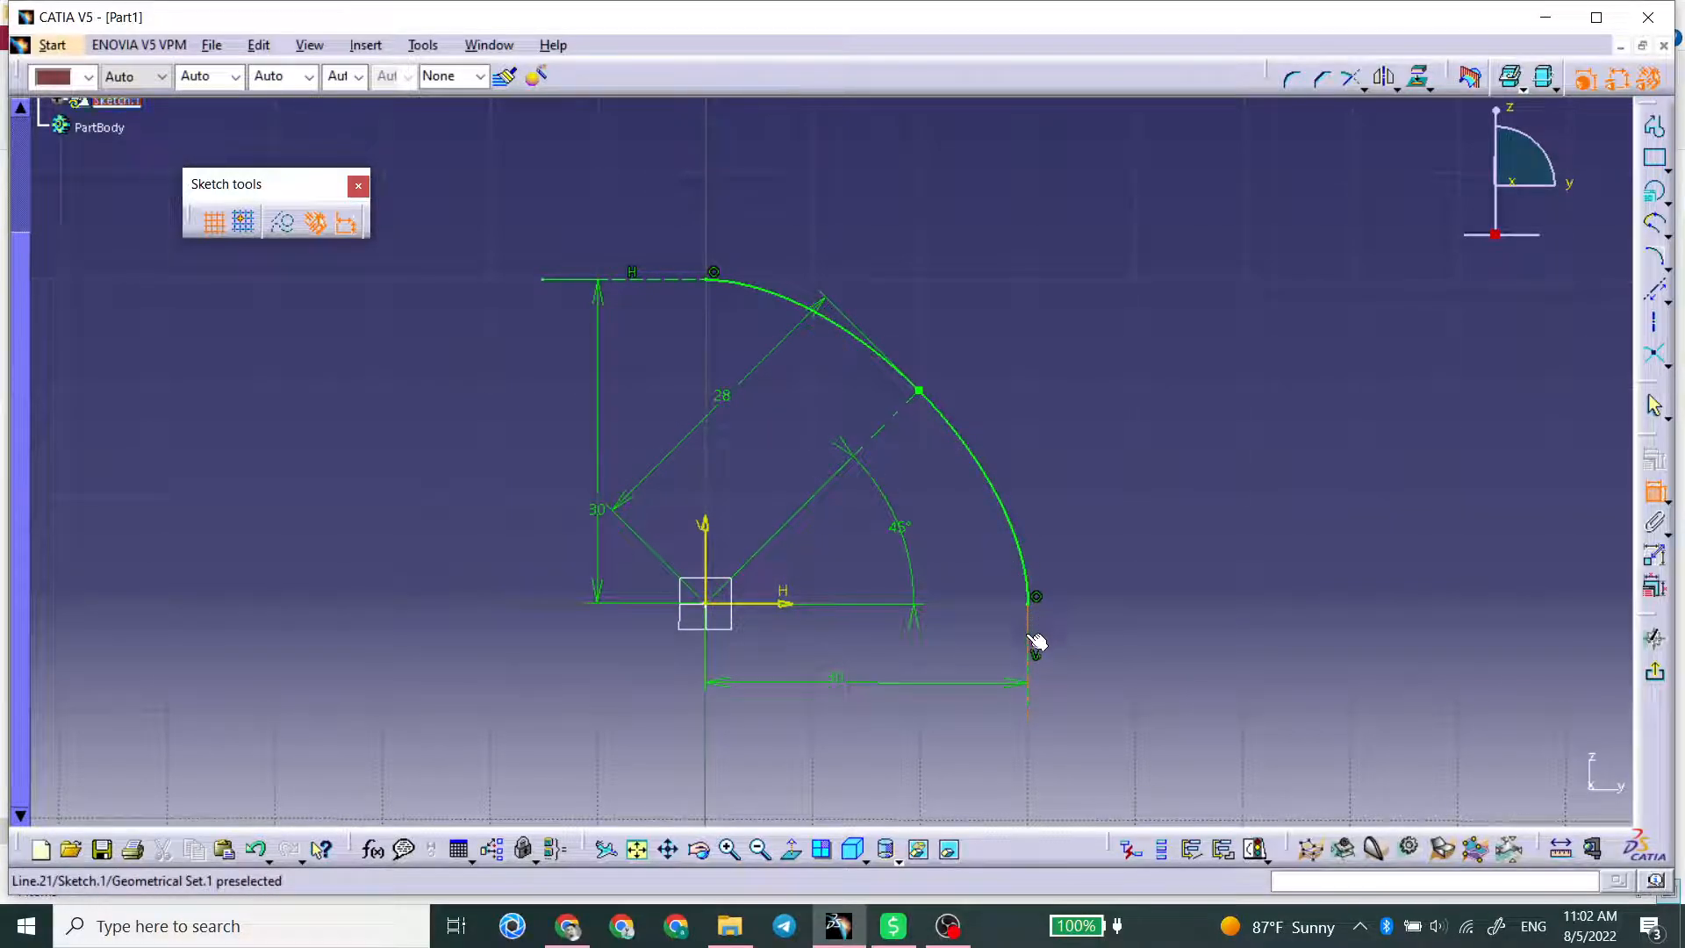
{"action": "left_click", "coordinate": [1029, 605]}
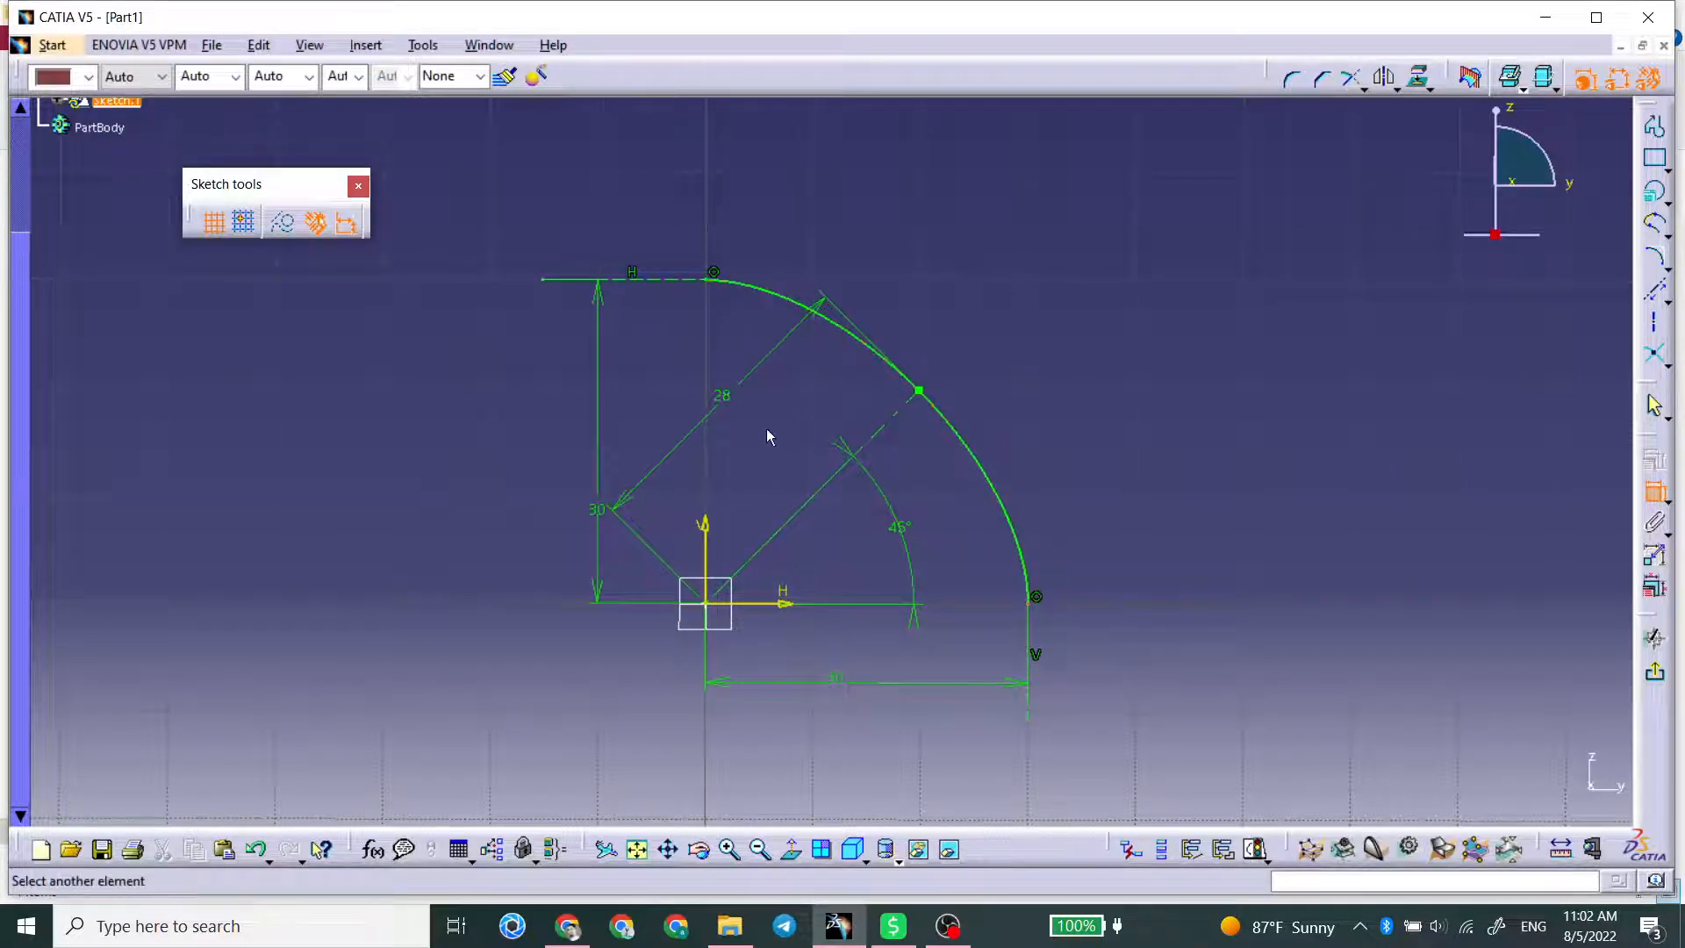
Step: Set the length of the axis line to the conic's passing point to 30 mm
{"action": "double_click", "coordinate": [727, 404]}
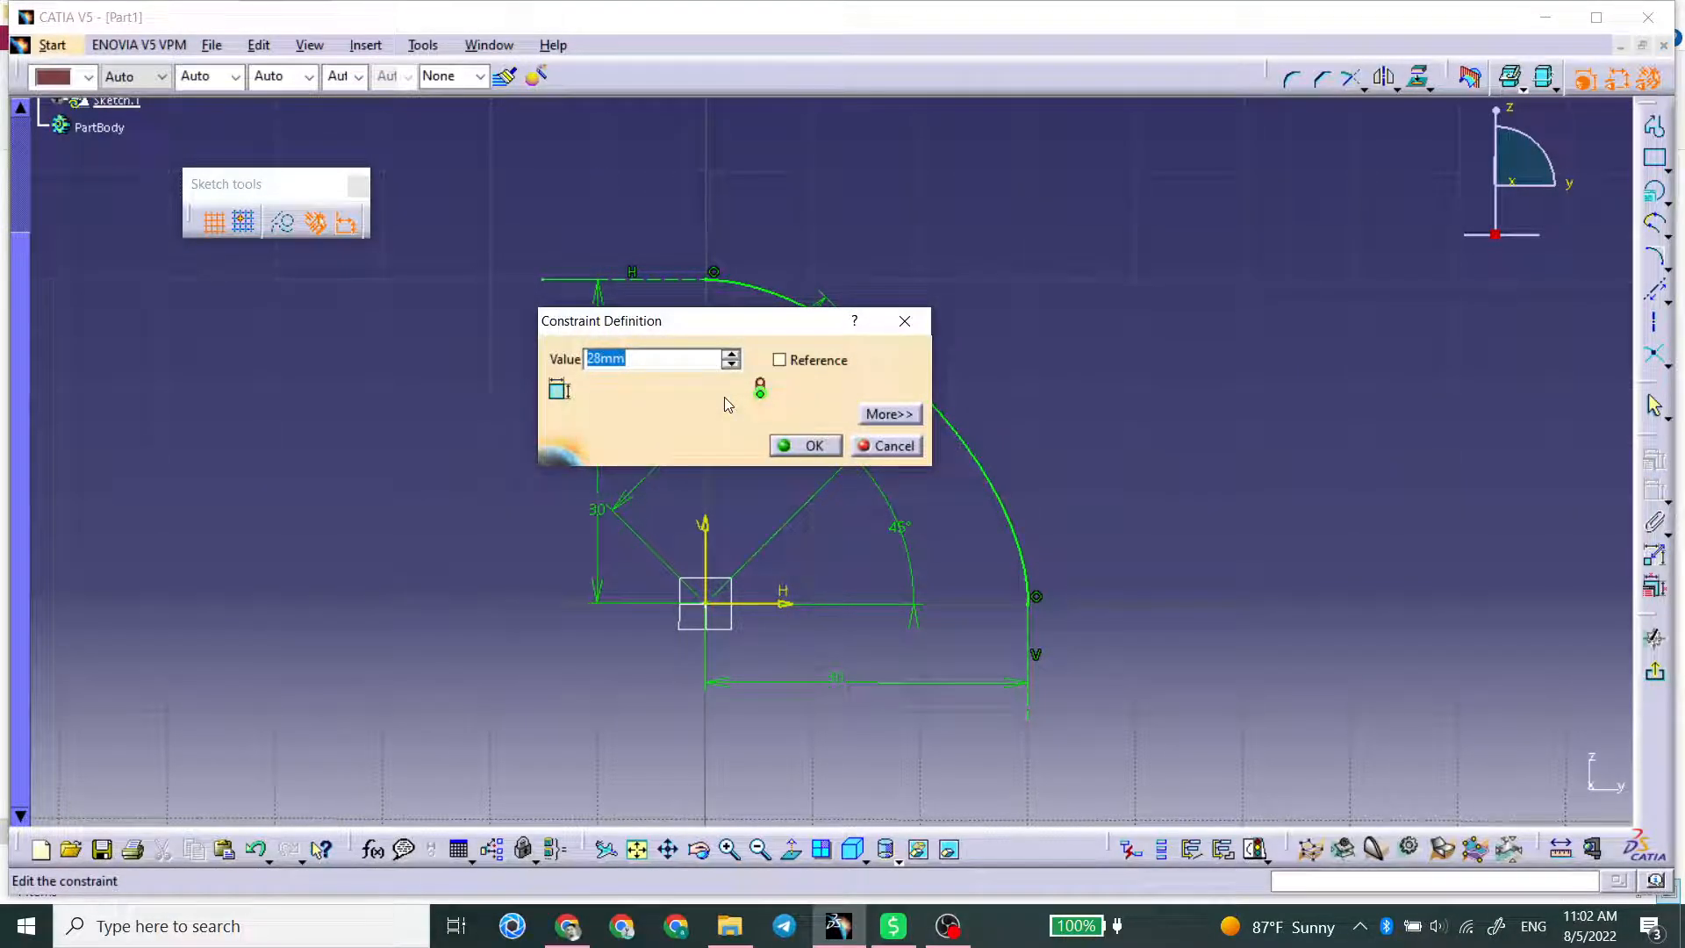
{"action": "type", "text": "30"}
{"action": "key", "text": "Return"}
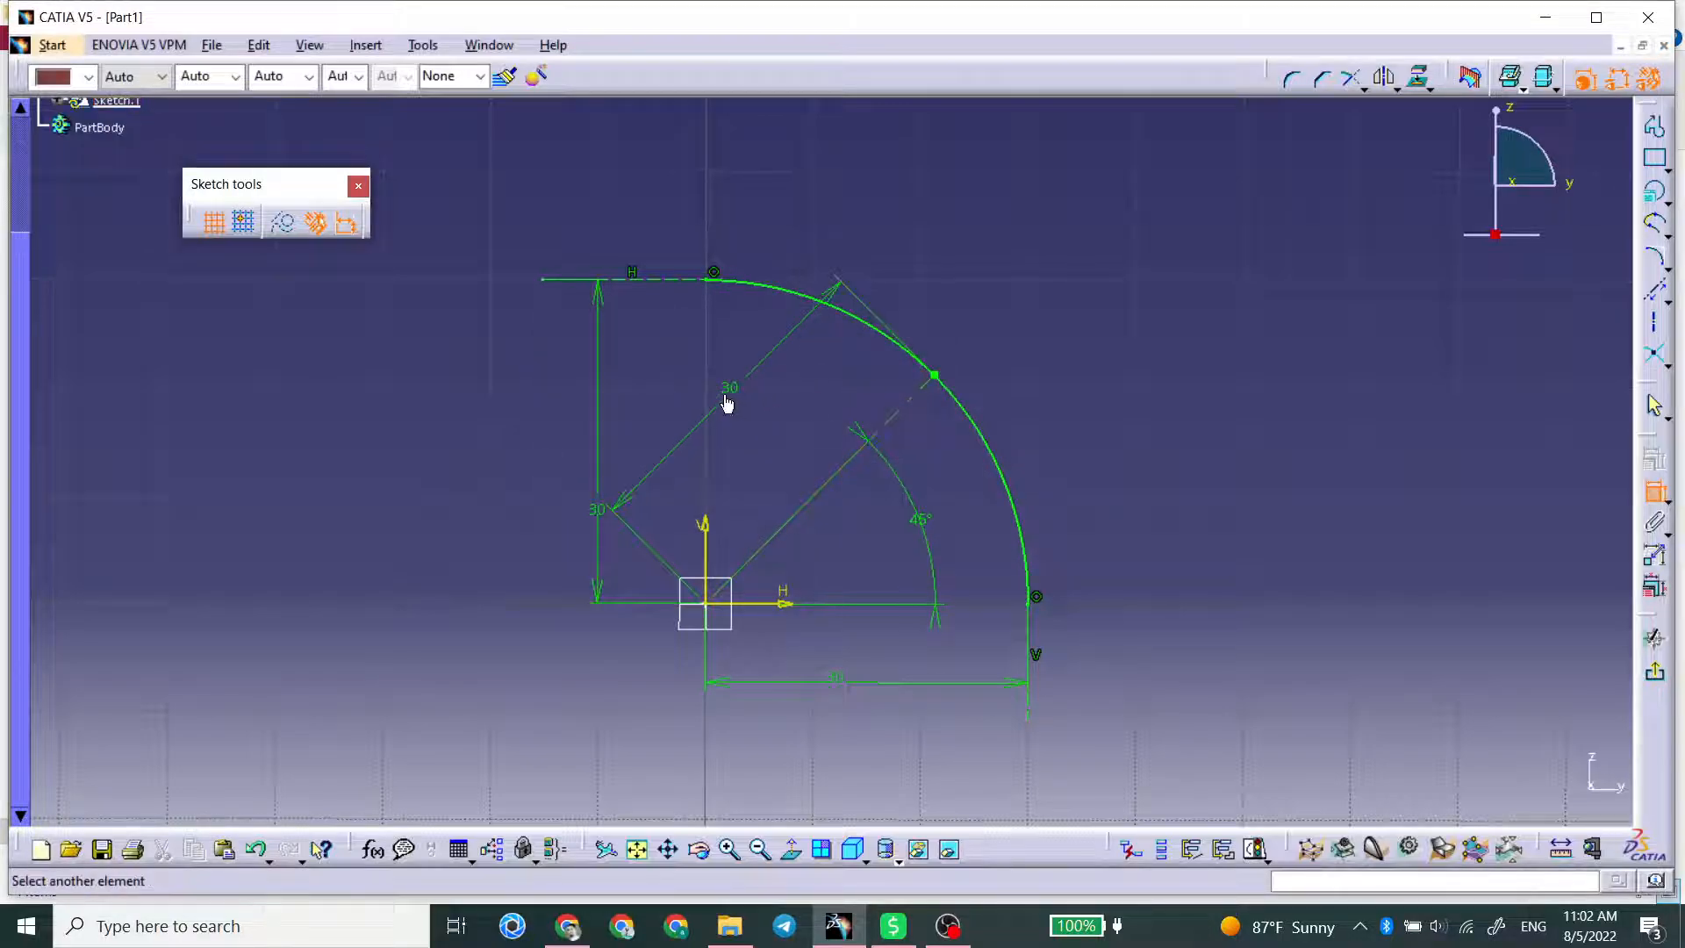
Step: Sharpen the conic's corner by trying axis line lengths of 35 mm and 40 mm
{"action": "double_click", "coordinate": [723, 397]}
{"action": "type", "text": "35"}
{"action": "key", "text": "Return"}
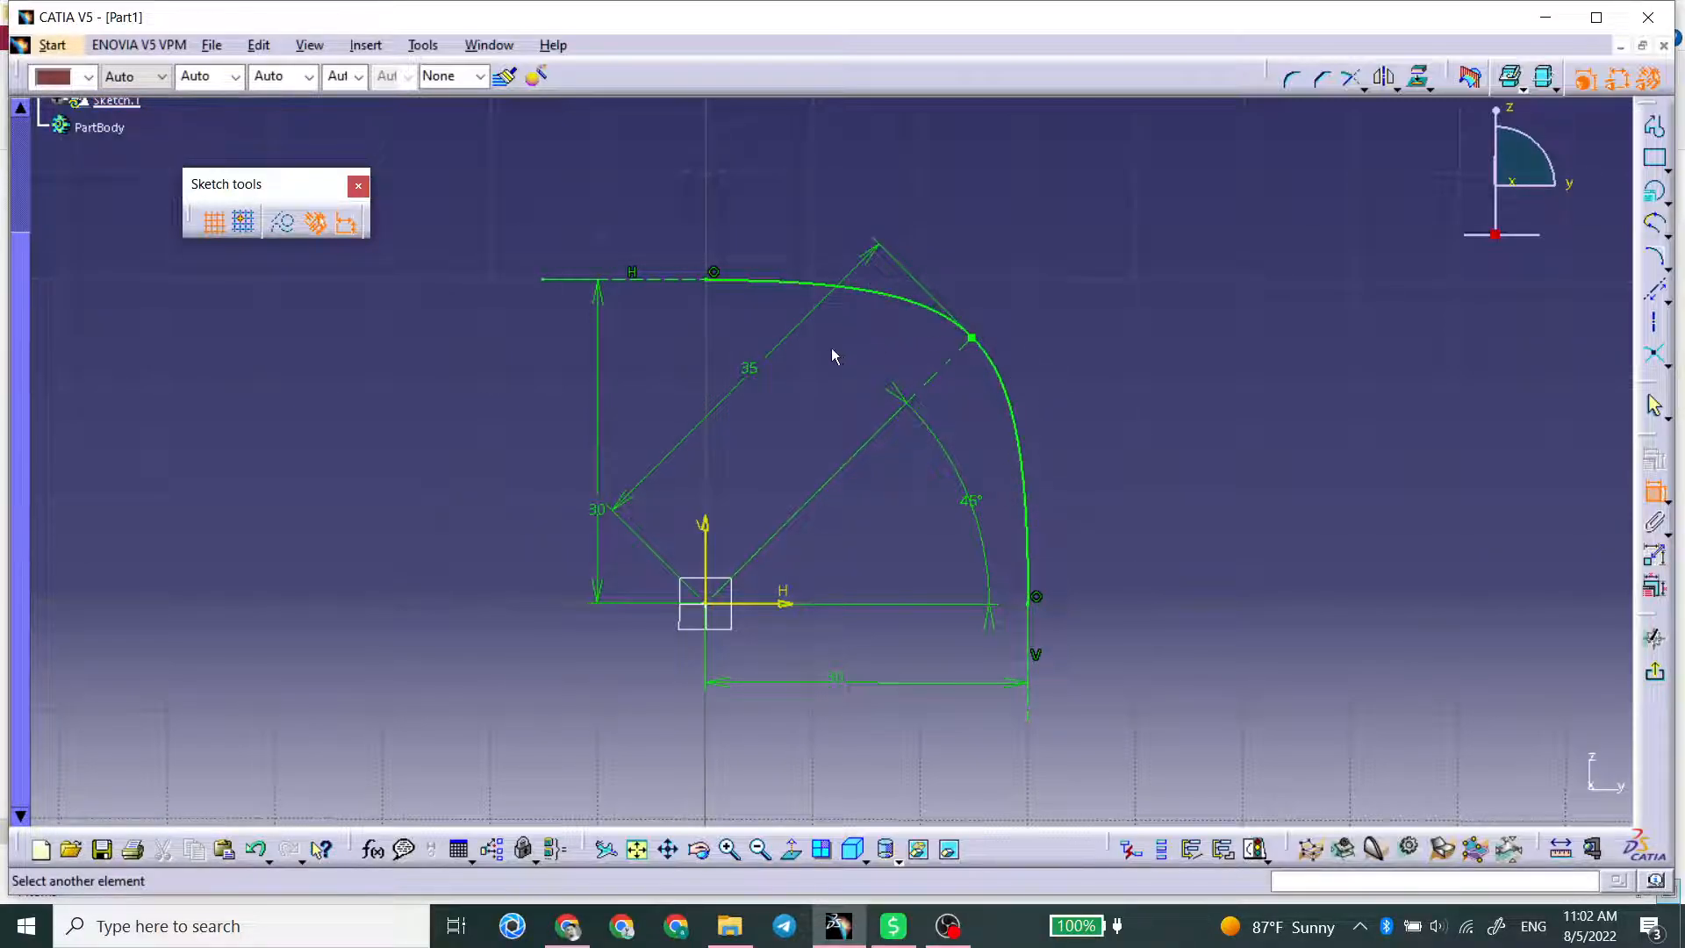
{"action": "double_click", "coordinate": [748, 373]}
{"action": "type", "text": "40"}
{"action": "key", "text": "Return"}
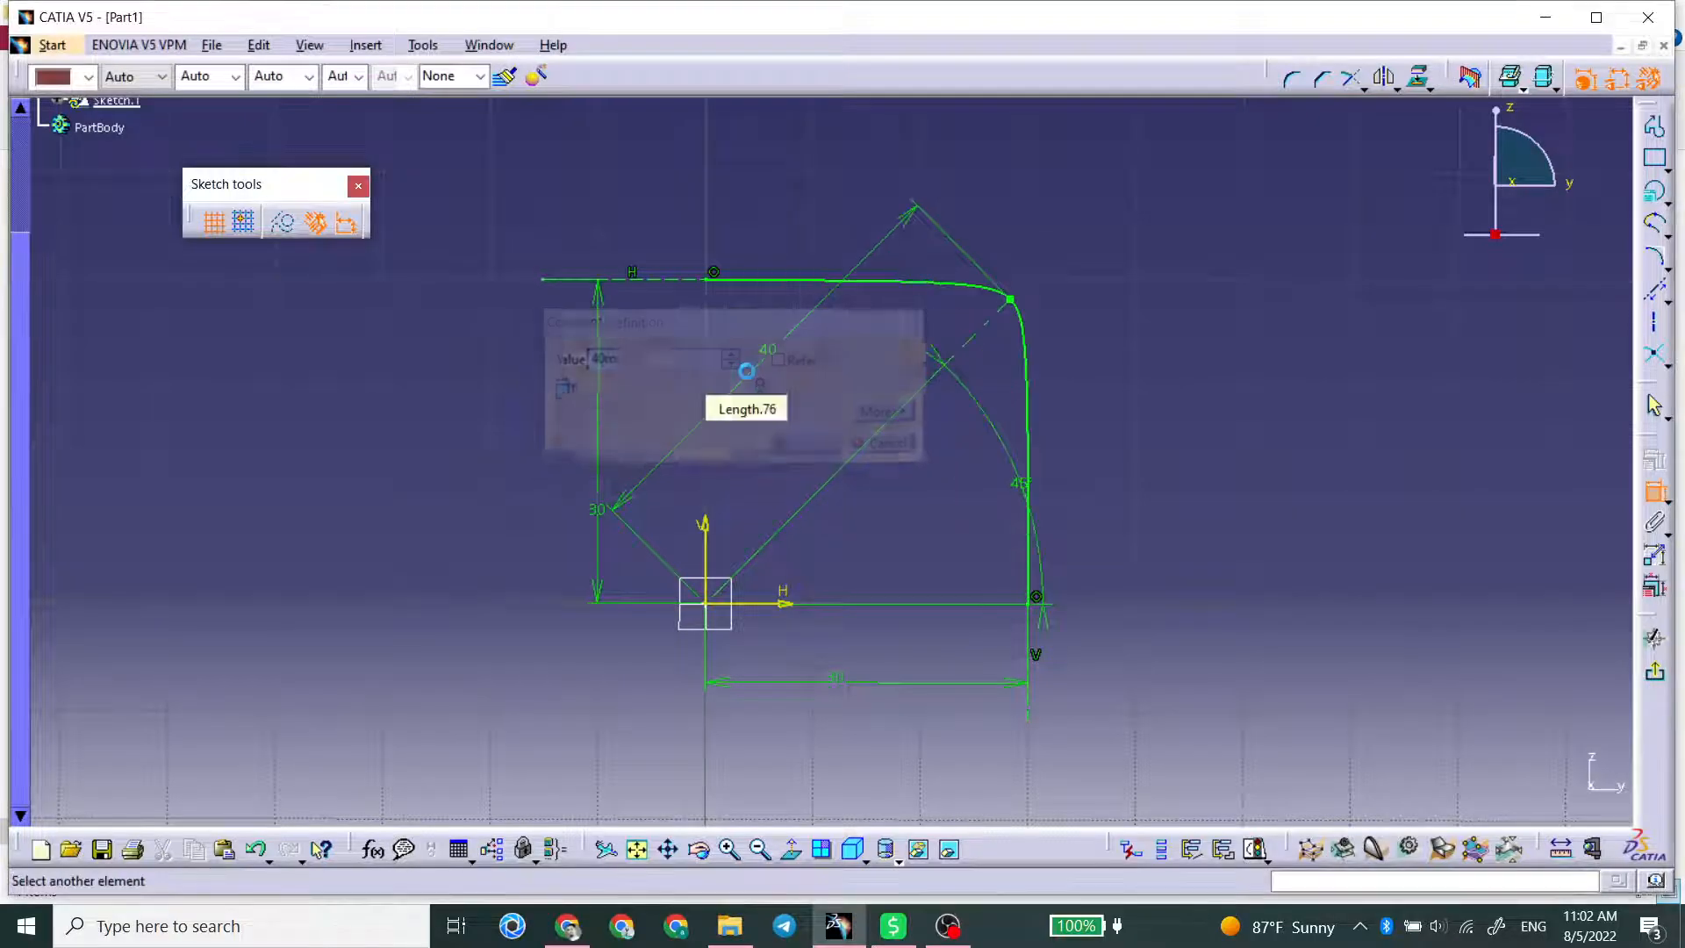
Step: Return the axis line's length to 30 mm and try a length of 20 mm
{"action": "double_click", "coordinate": [769, 352]}
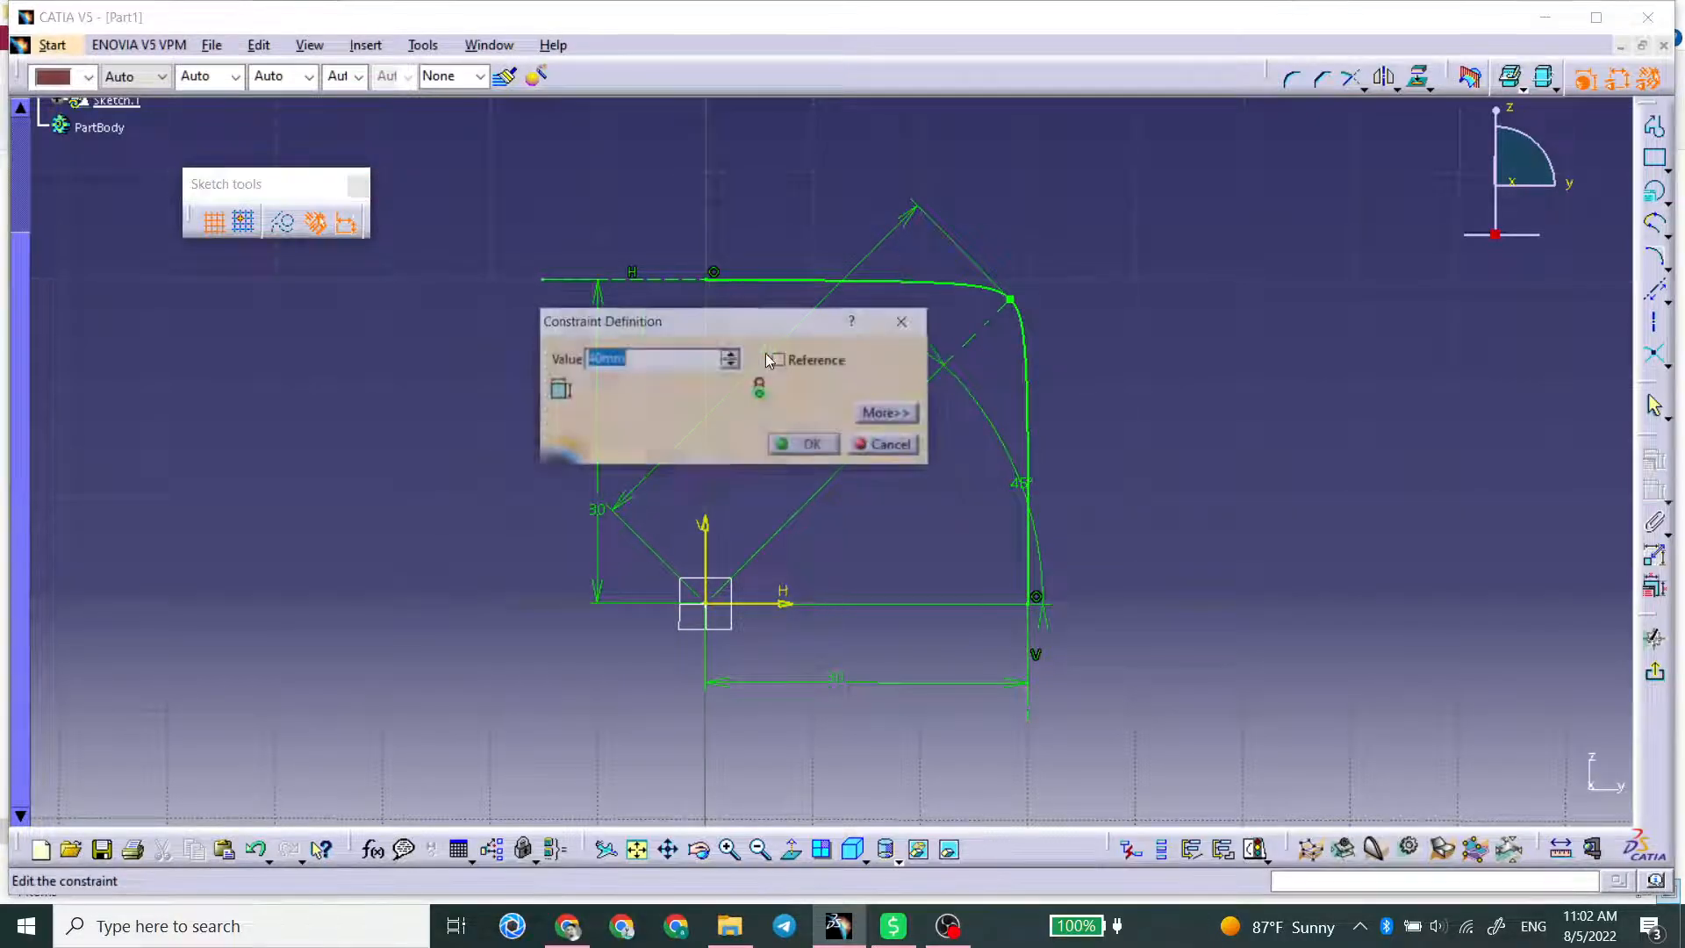
{"action": "key", "text": "Return"}
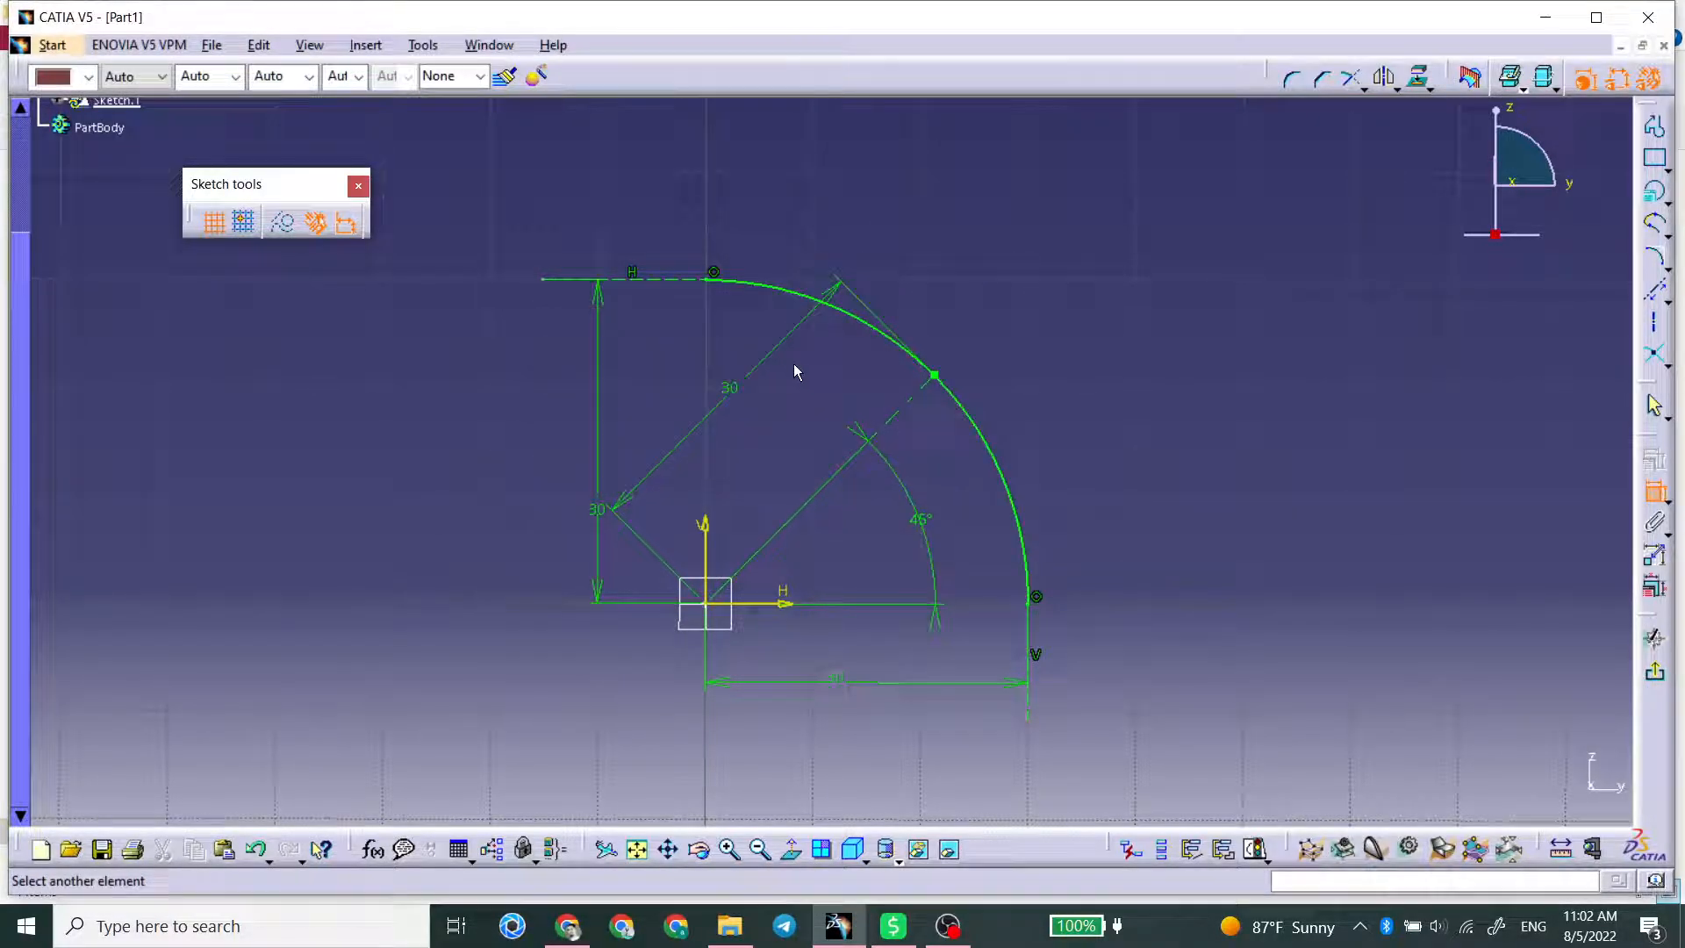
{"action": "double_click", "coordinate": [734, 393]}
{"action": "type", "text": "20"}
{"action": "key", "text": "Return"}
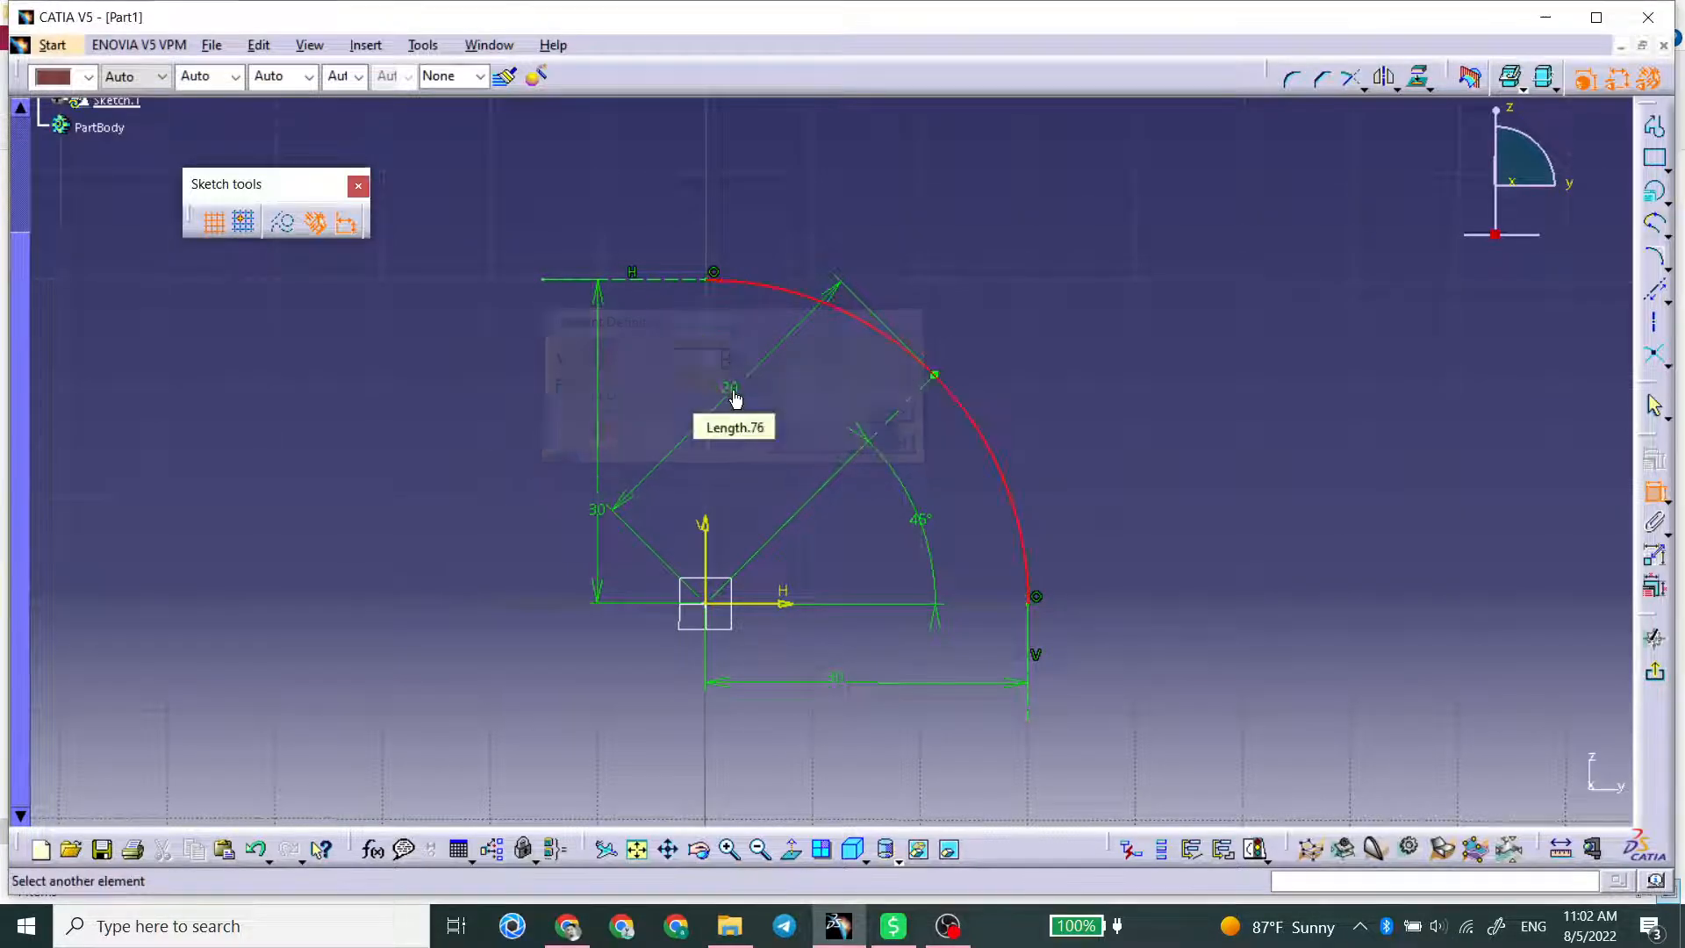
Step: Flatten the conic by setting the axis line's length to 25 mm
{"action": "double_click", "coordinate": [738, 400]}
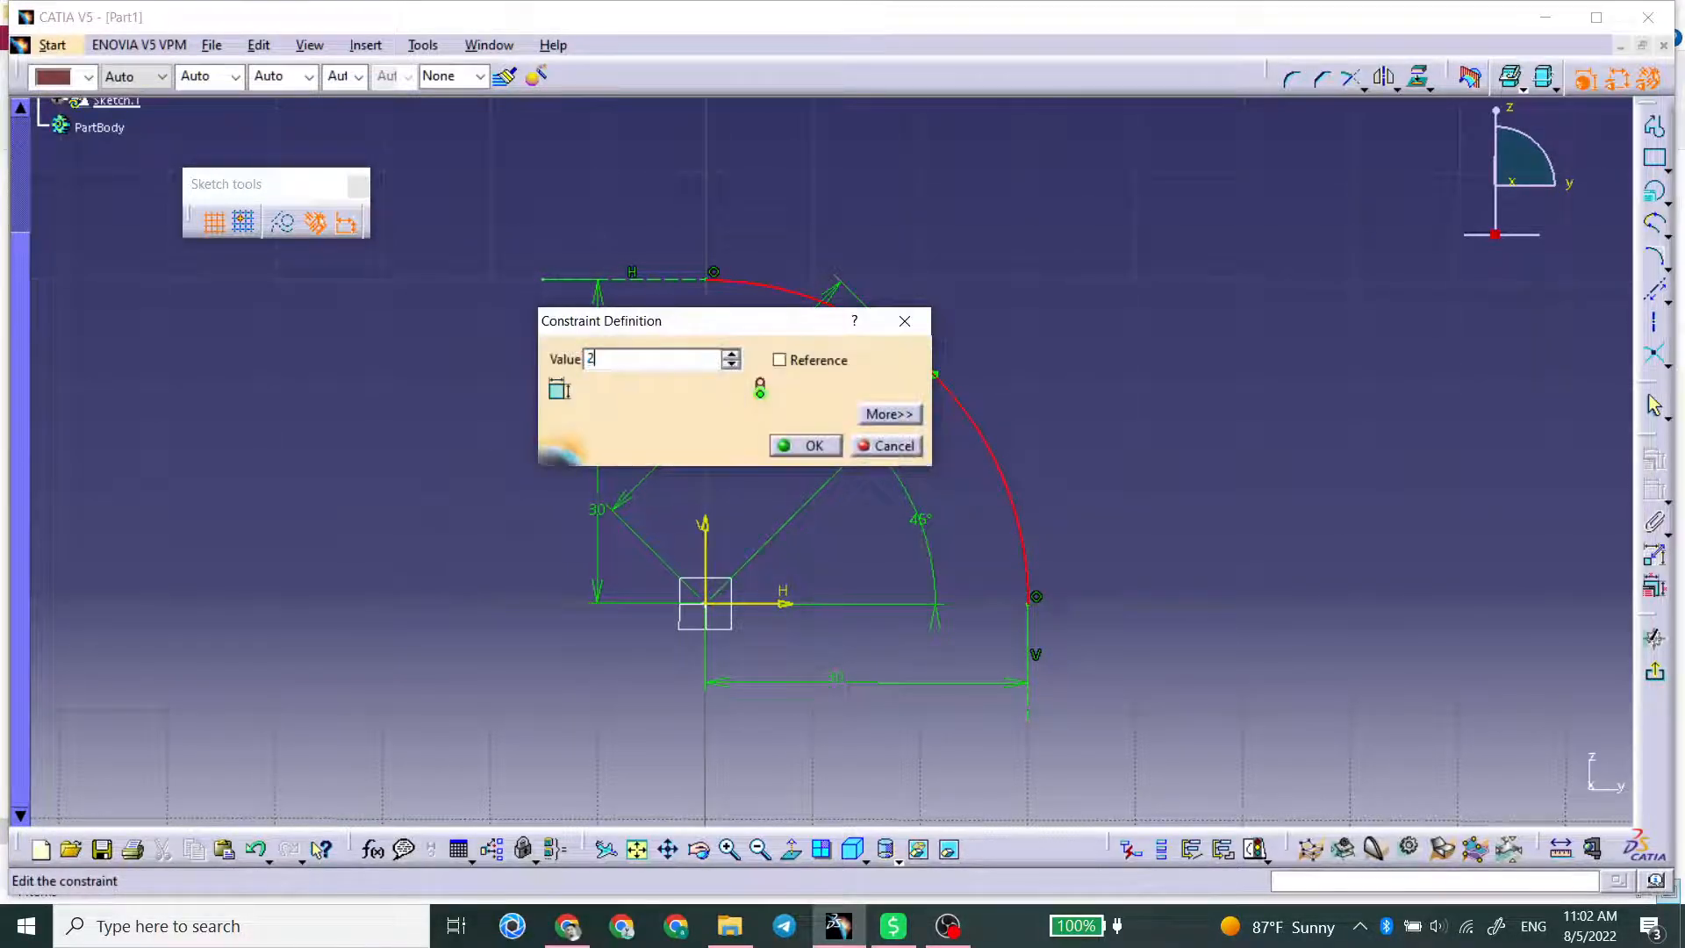
{"action": "type", "text": "25"}
{"action": "key", "text": "Return"}
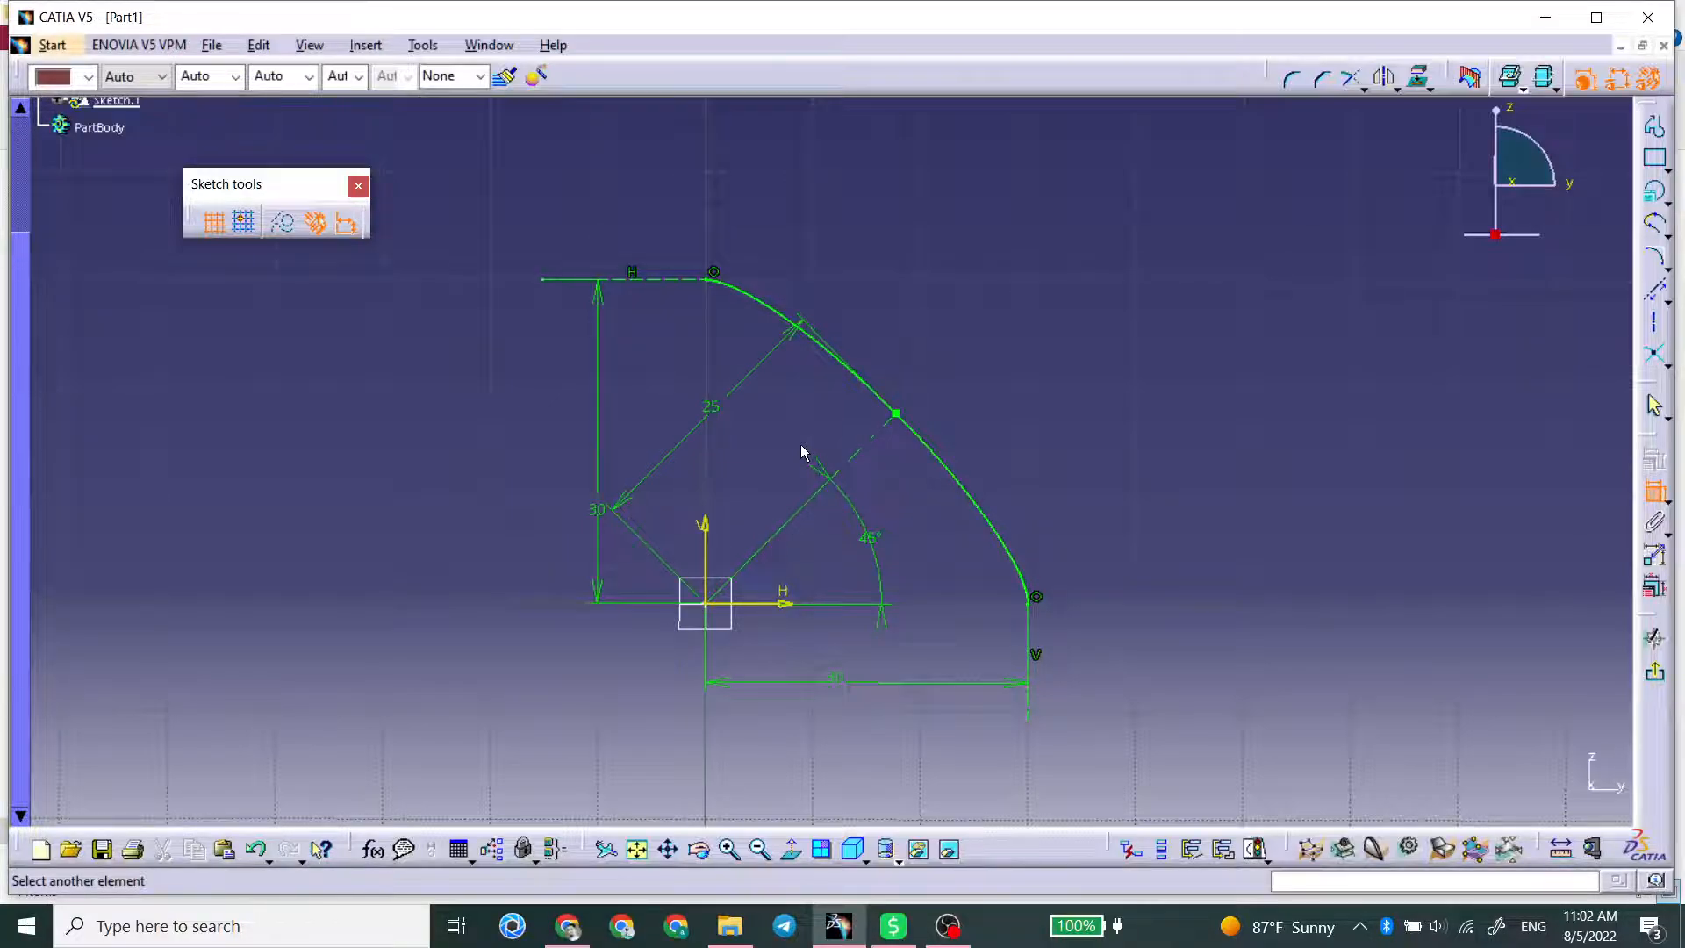
Step: Set the length of the axis line to the conic's passing point to 35 mm
{"action": "double_click", "coordinate": [712, 402]}
{"action": "type", "text": "3"}
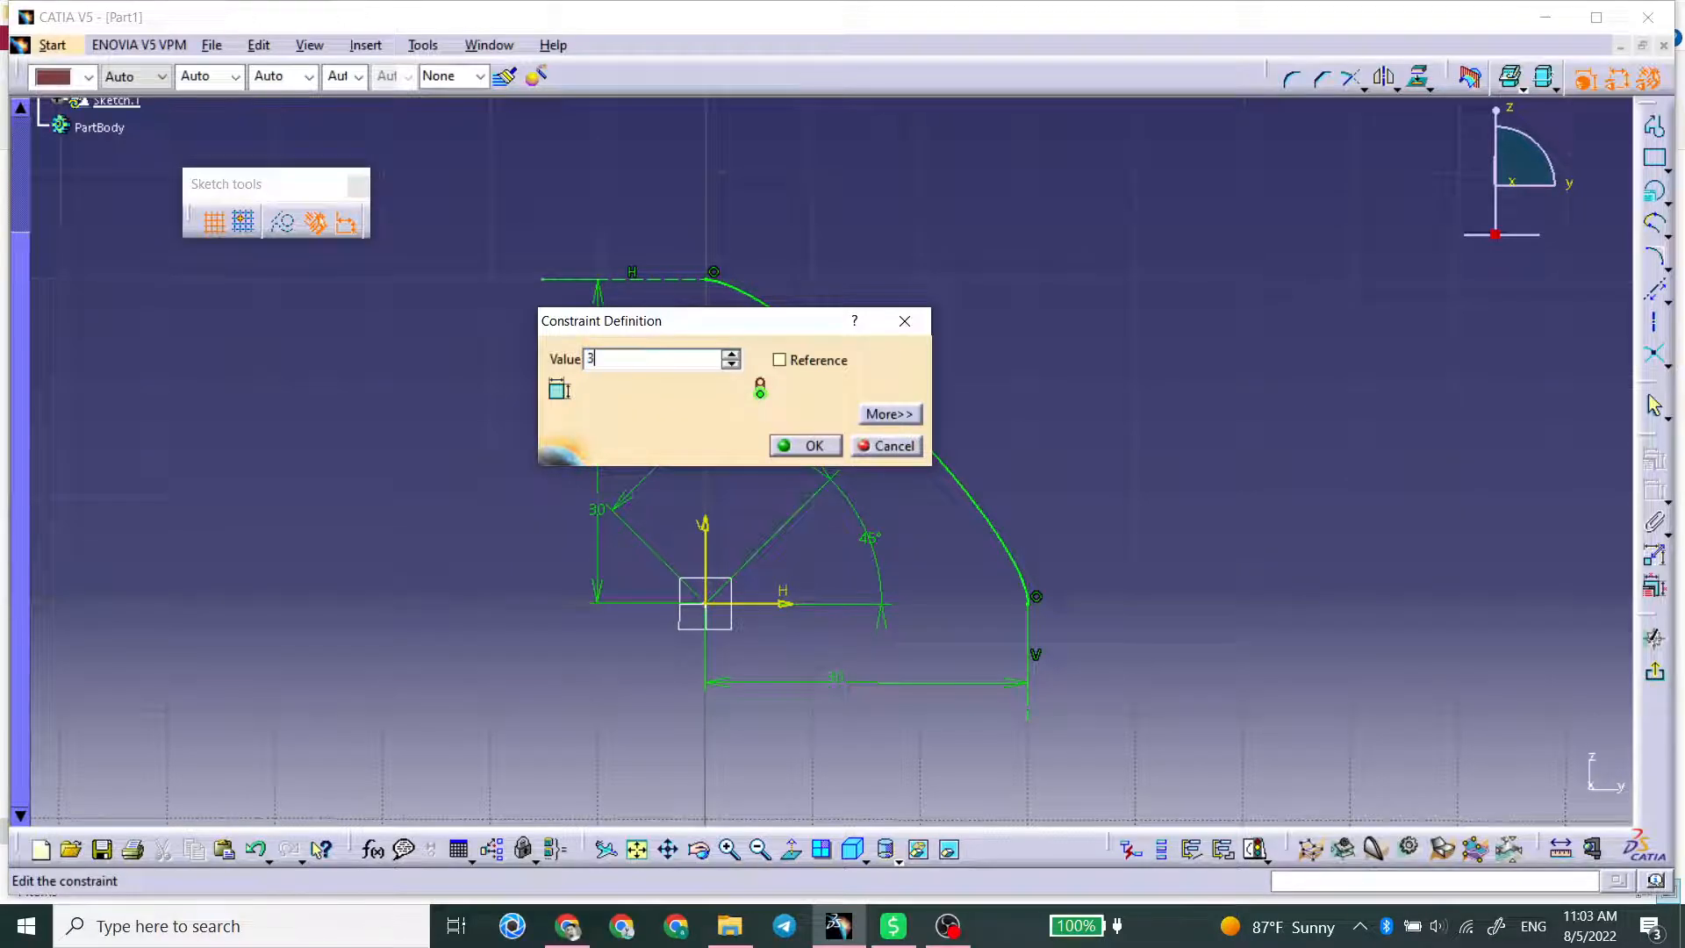
{"action": "type", "text": "5"}
{"action": "key", "text": "Return"}
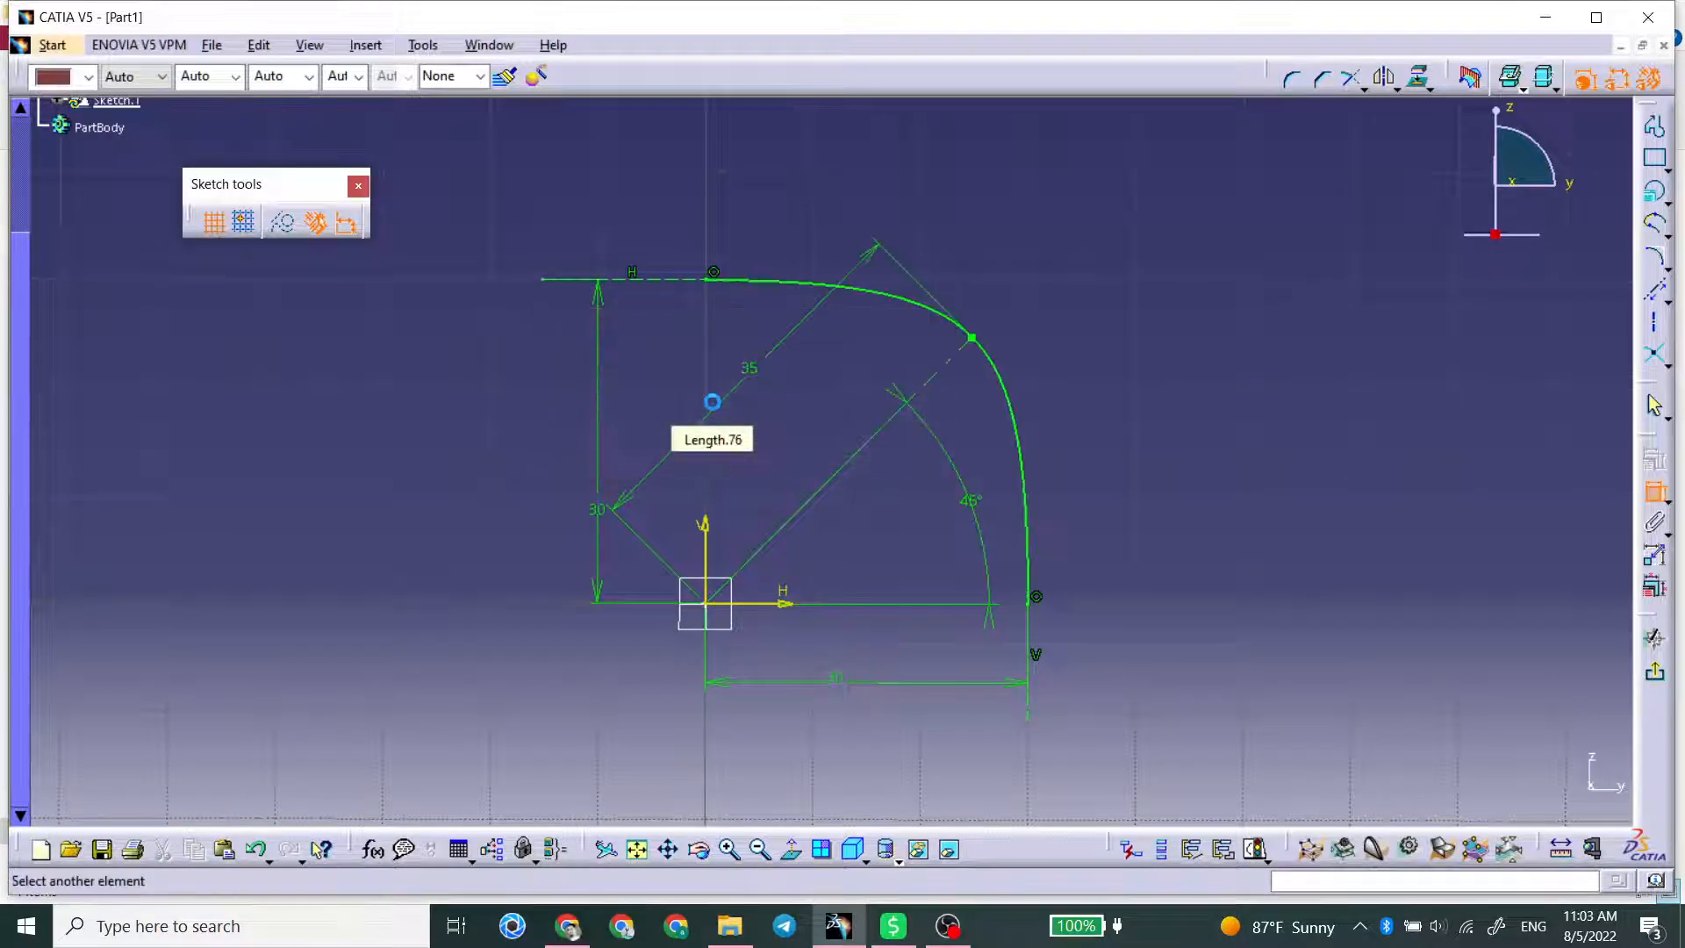
Step: Round the conic by setting the length of the axis line to its passing point to 30 mm
{"action": "double_click", "coordinate": [752, 376]}
{"action": "type", "text": "30"}
{"action": "key", "text": "Return"}
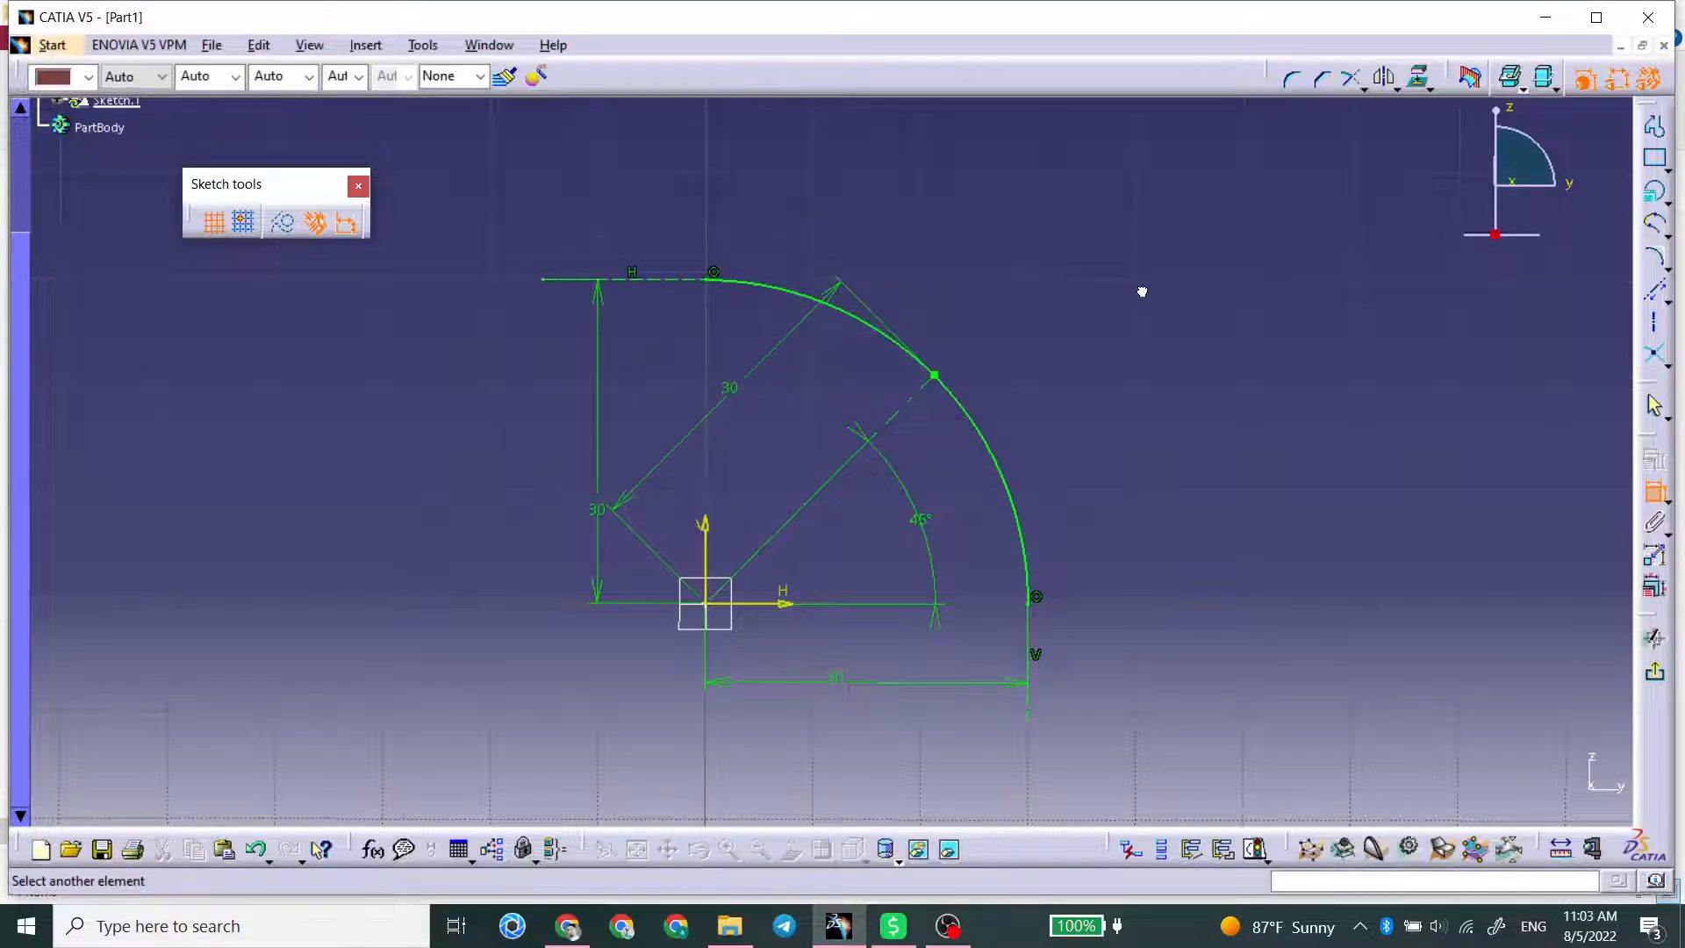
{"action": "mouse_move", "coordinate": [1170, 315]}
{"action": "middle_mouse_down"}
{"action": "mouse_move", "coordinate": [1101, 258]}
{"action": "mouse_move", "coordinate": [1139, 245]}
{"action": "middle_mouse_up"}
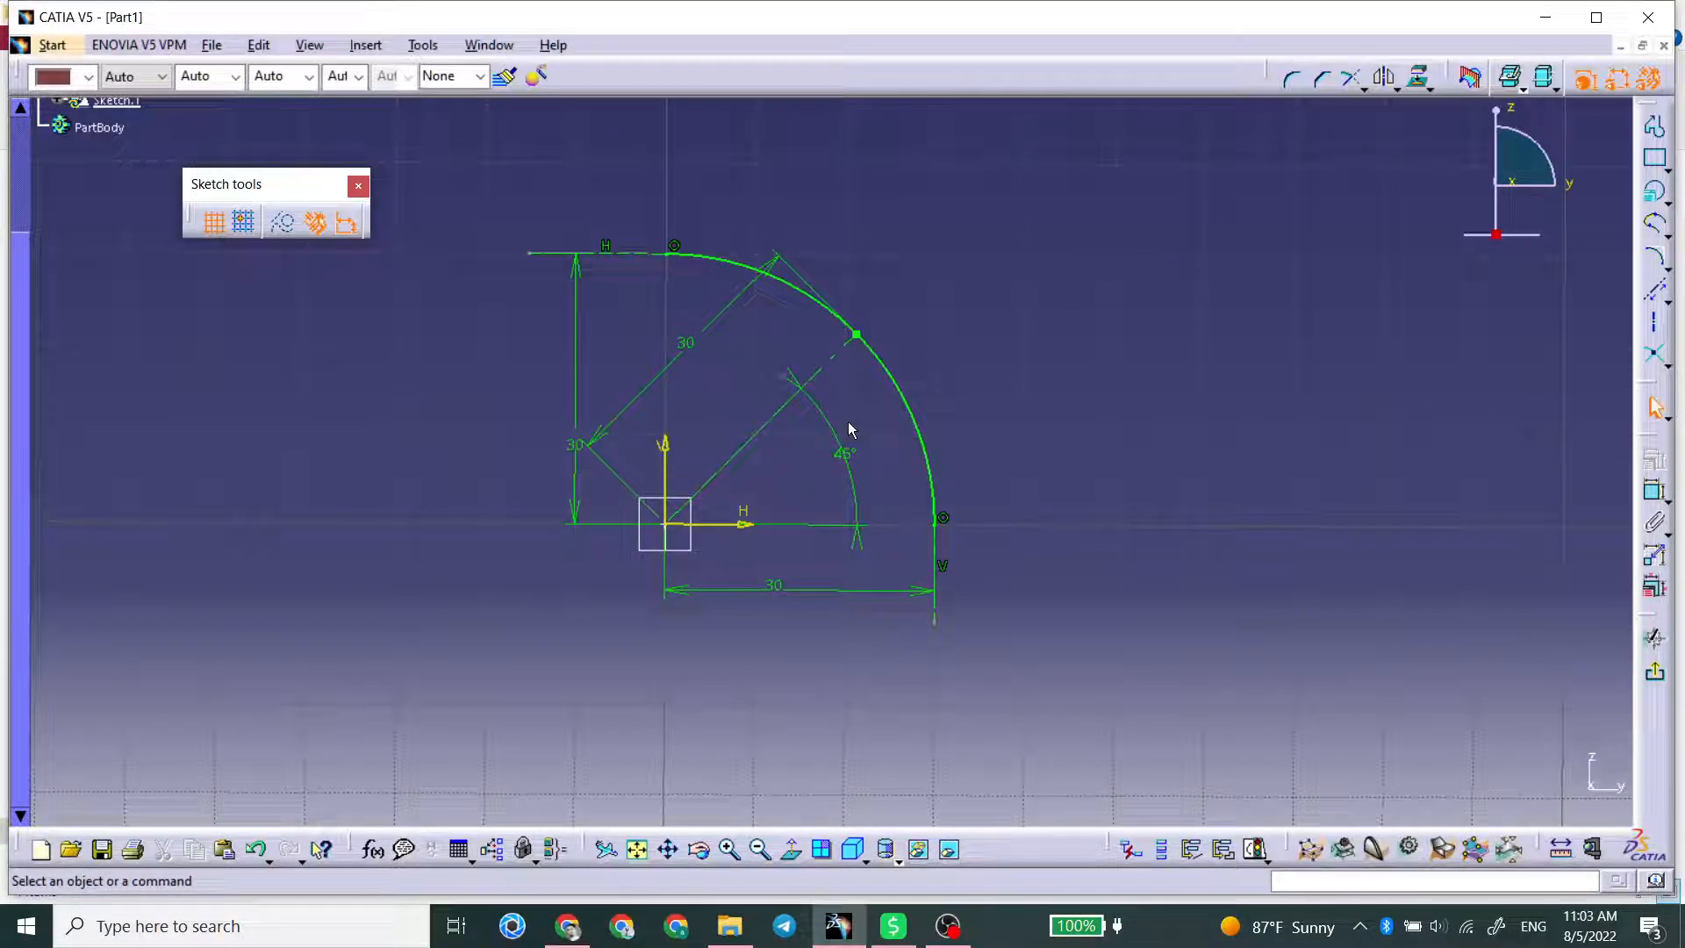
Step: Try a length of 40 mm for the axis line to the passing point and return it to 30 mm
{"action": "double_click", "coordinate": [692, 348]}
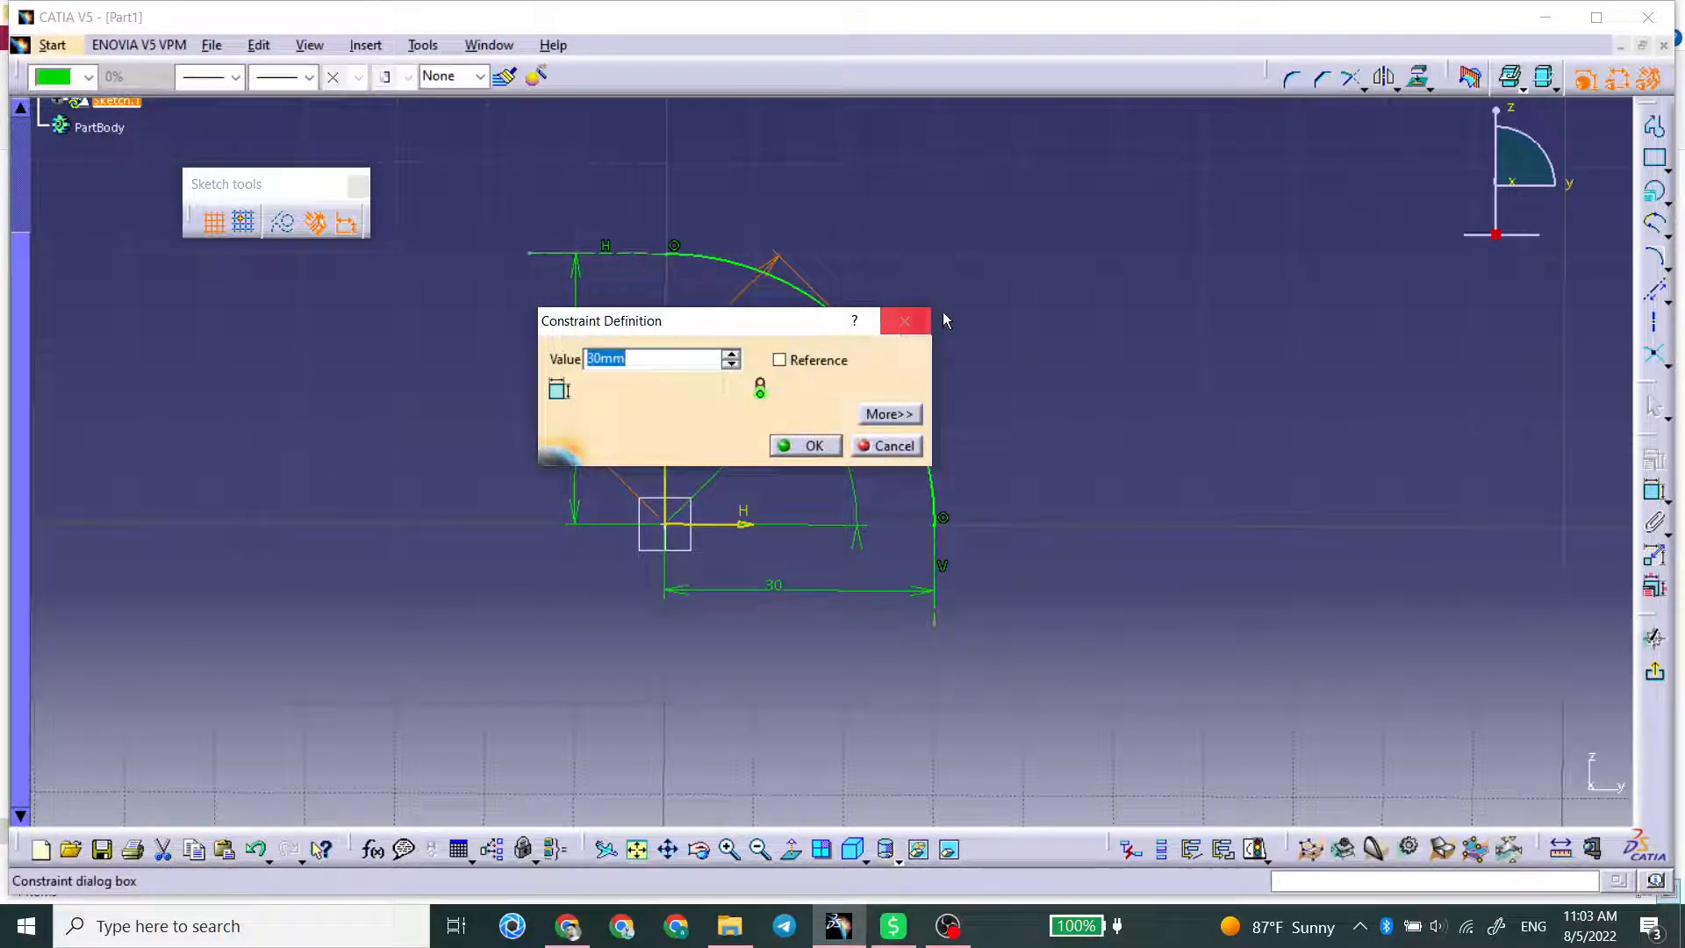
{"action": "type", "text": "40"}
{"action": "key", "text": "Return"}
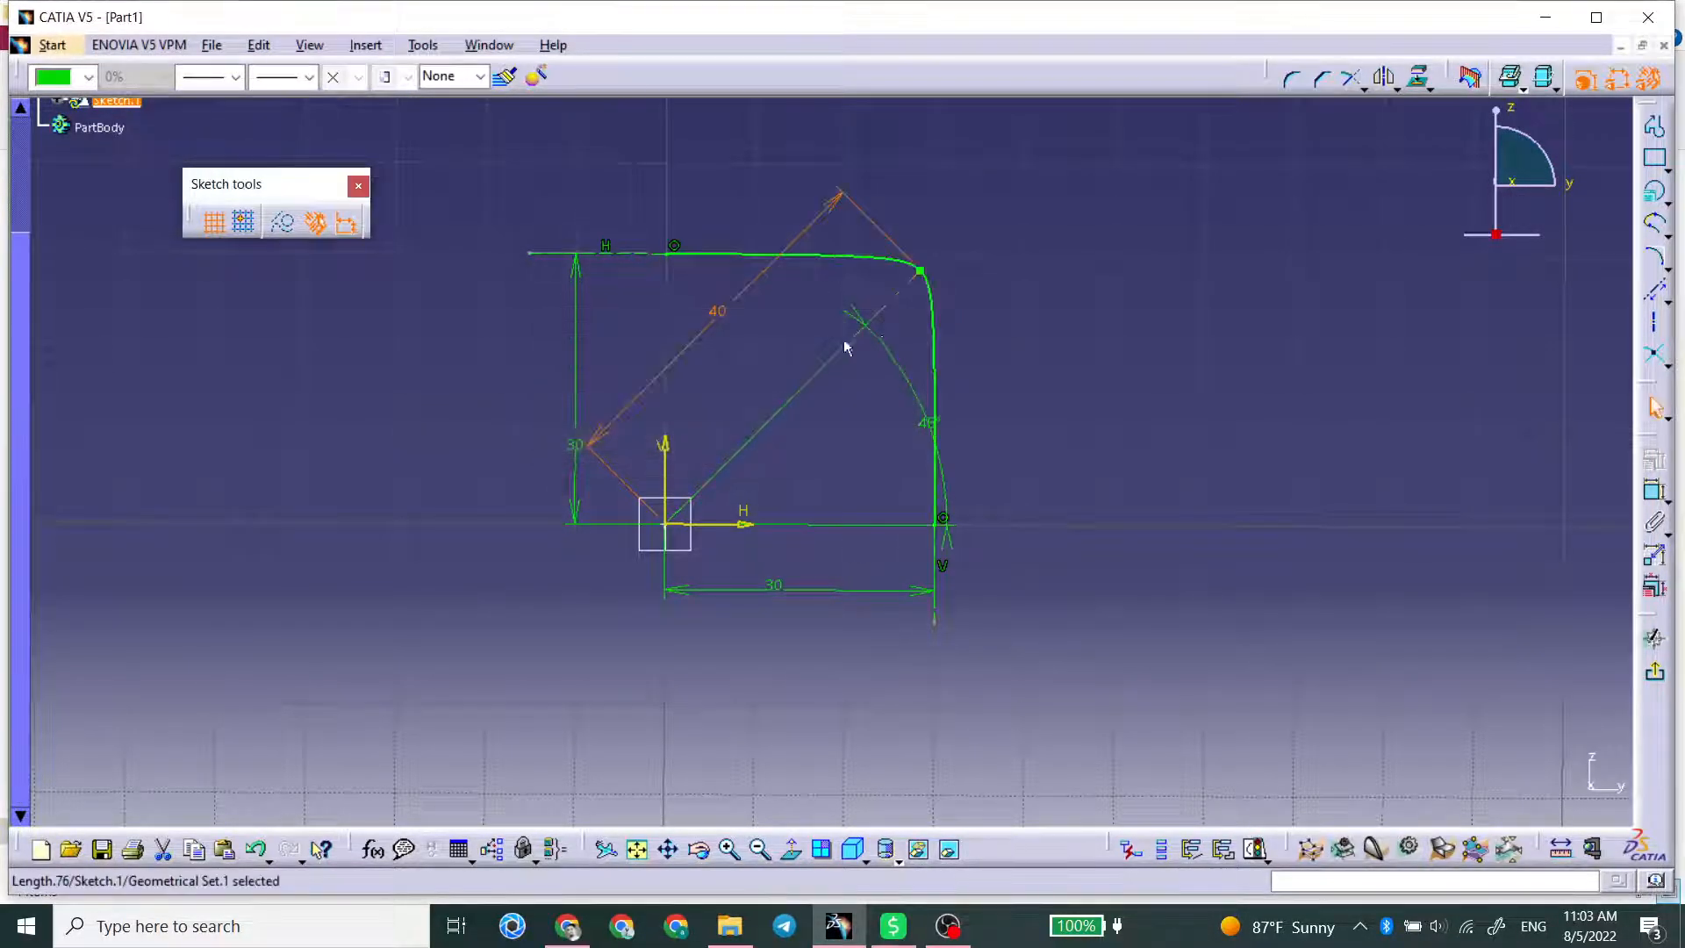
{"action": "double_click", "coordinate": [717, 314]}
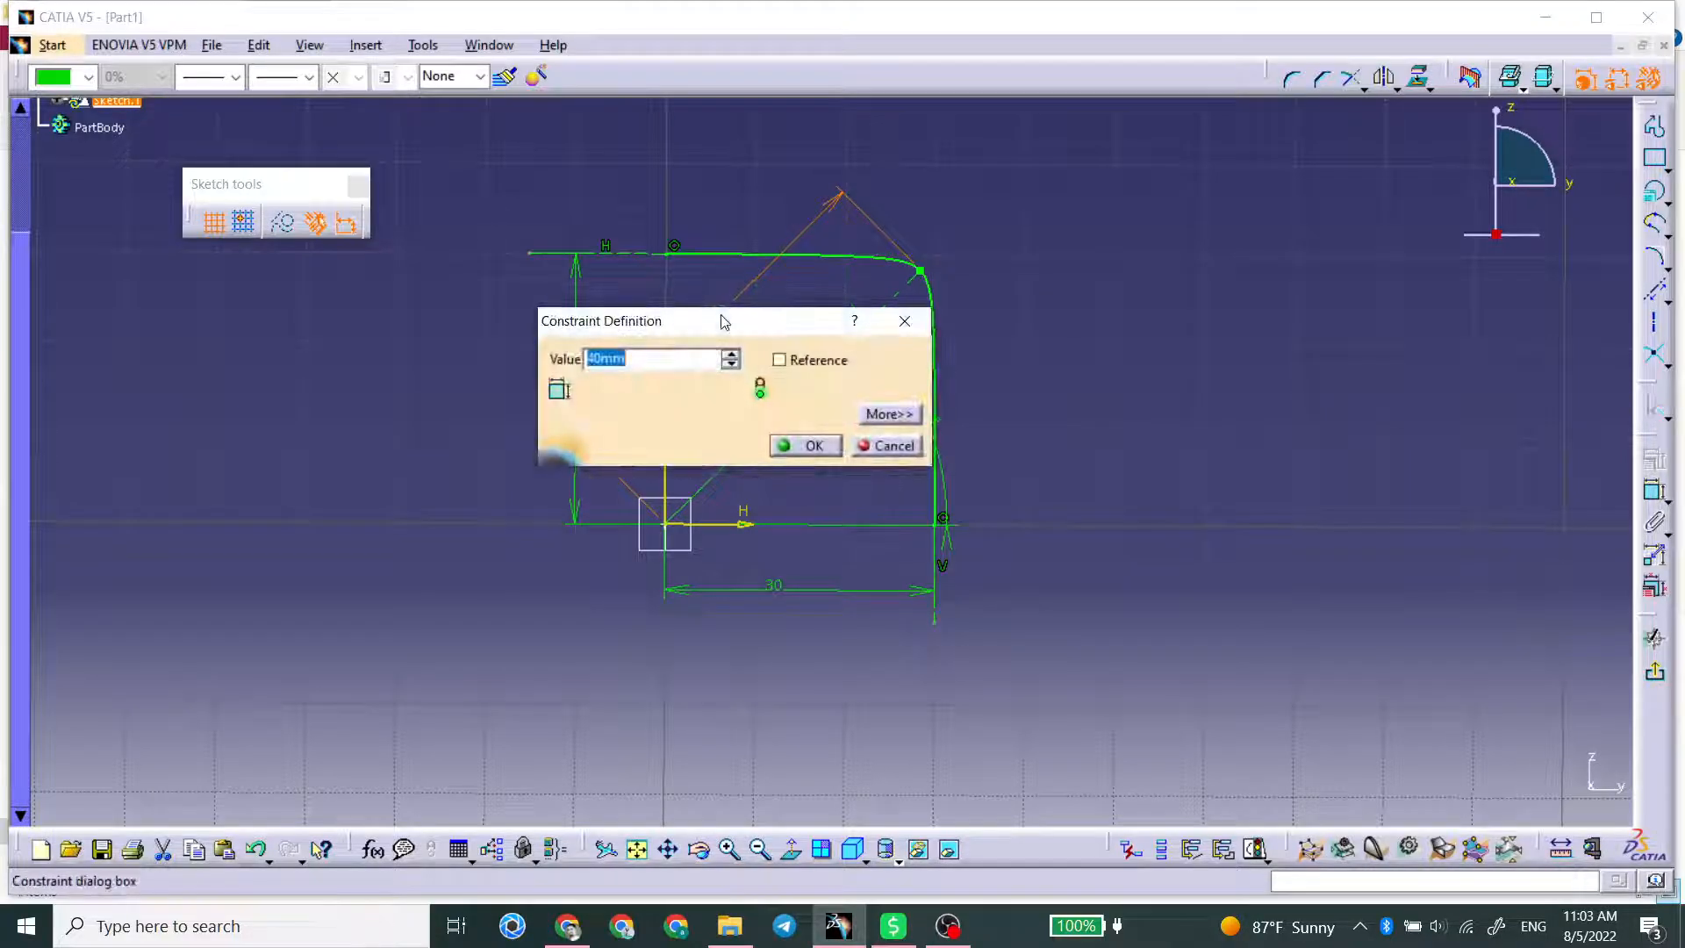
{"action": "key", "text": "Return"}
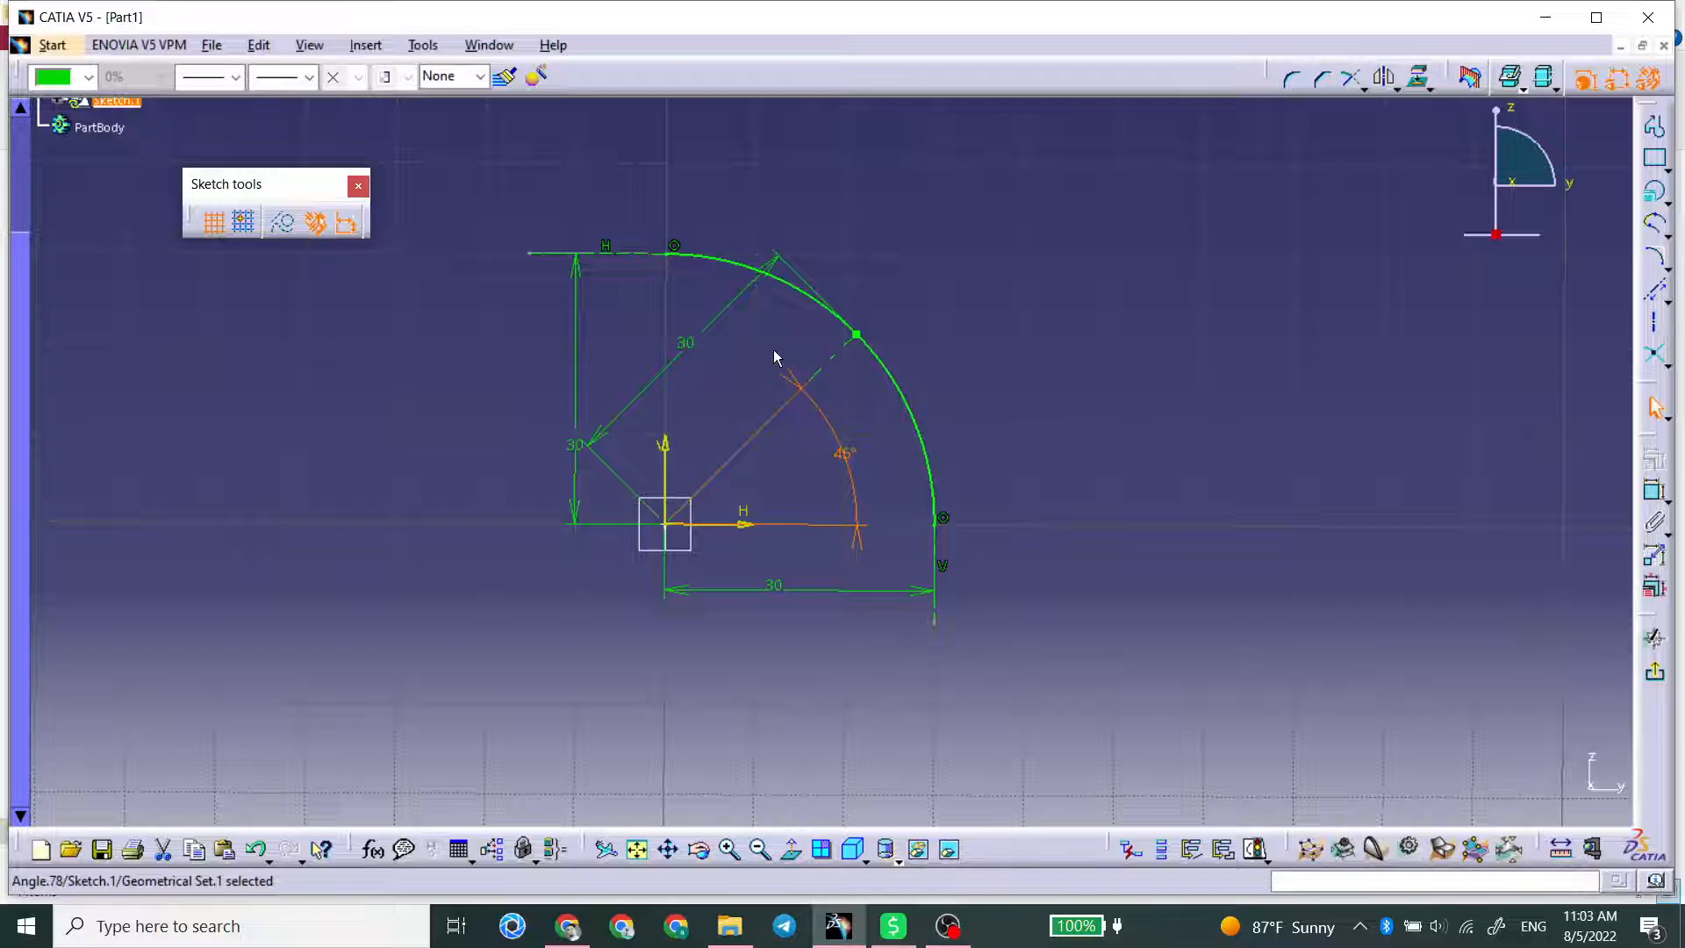
Step: Set the angle between the passing point's axis line and the horizontal axis to 60°
{"action": "left_click", "coordinate": [865, 338]}
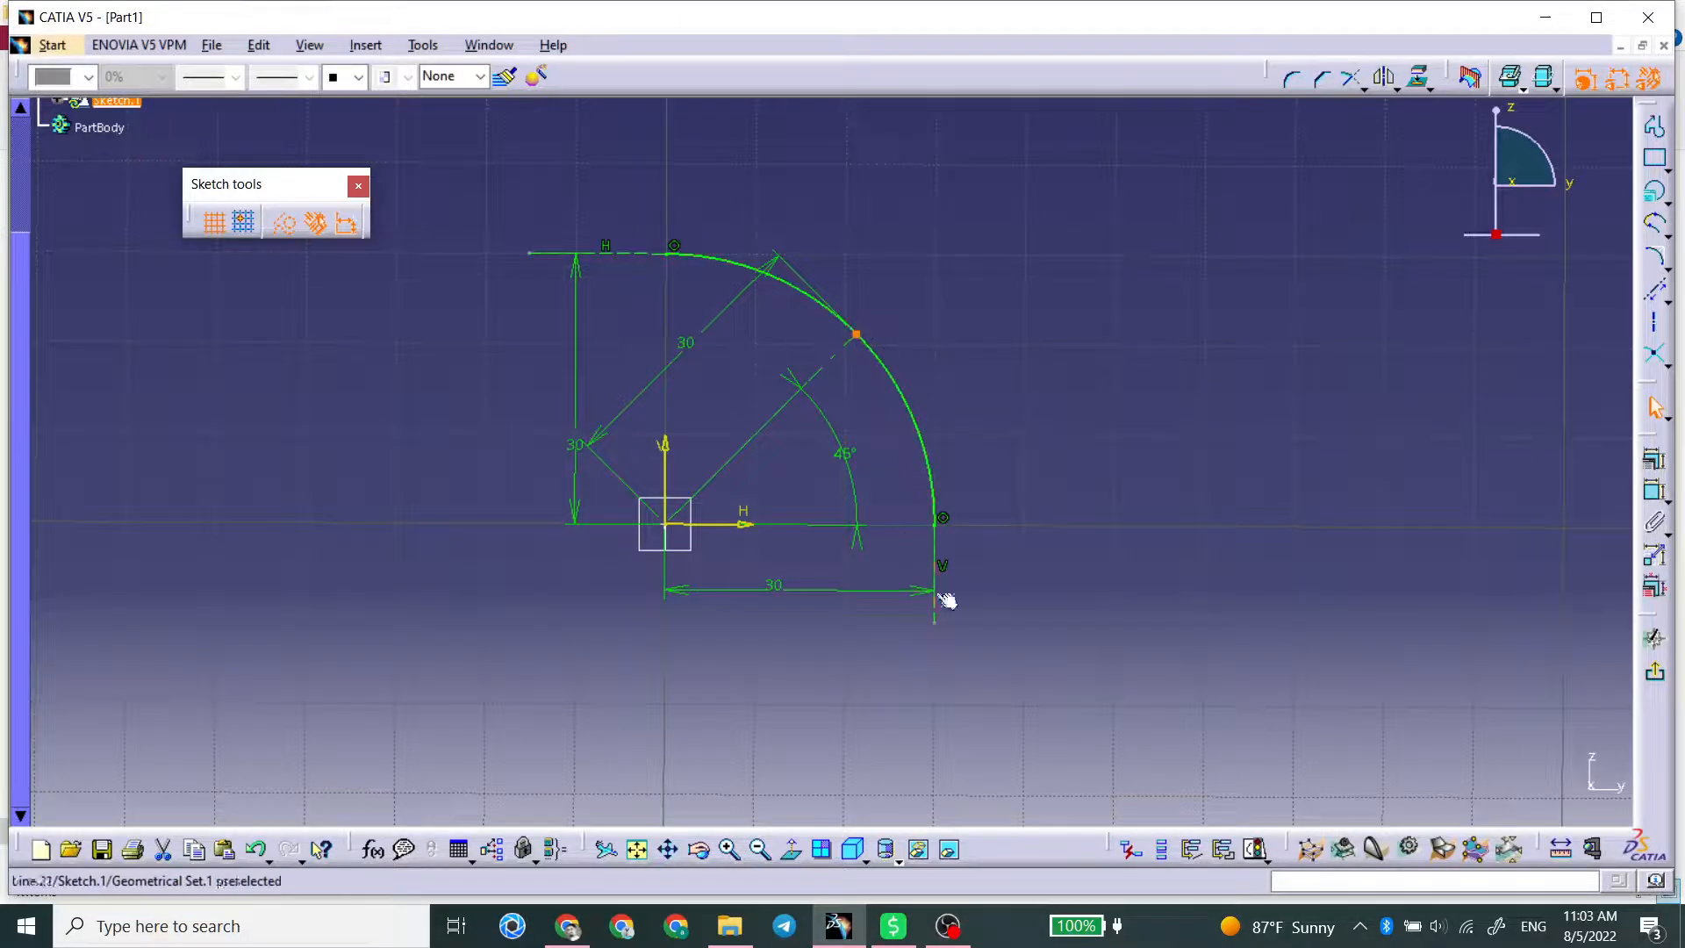
{"action": "double_click", "coordinate": [844, 453]}
{"action": "type", "text": "6"}
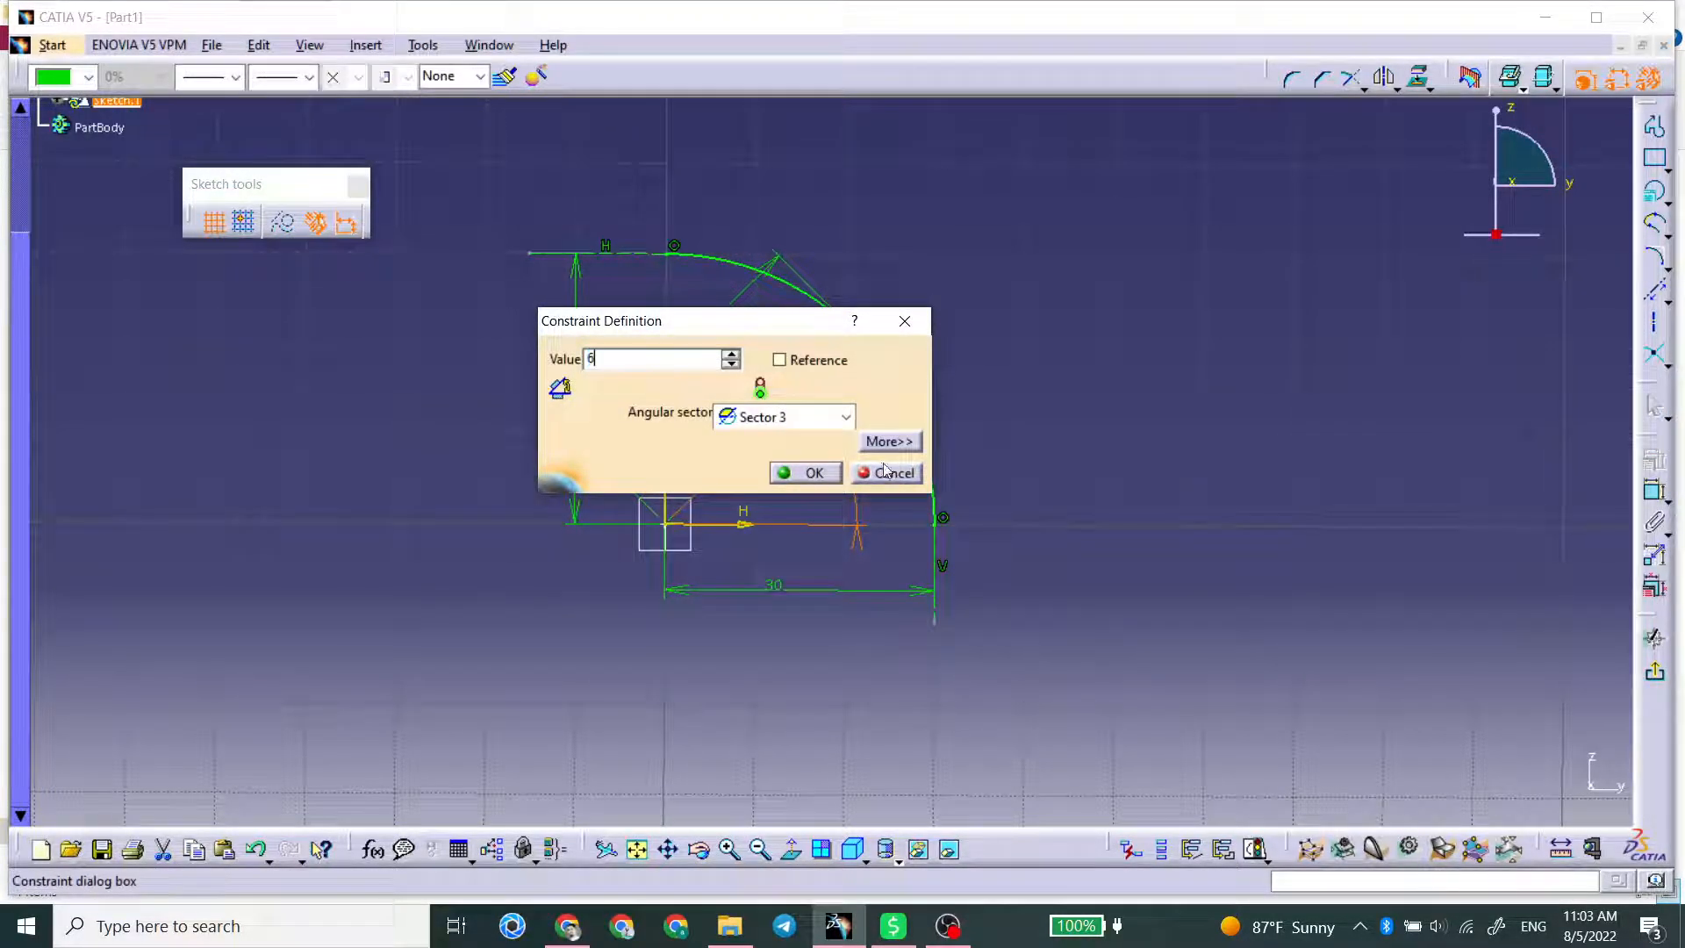
{"action": "type", "text": "0"}
{"action": "key", "text": "Return"}
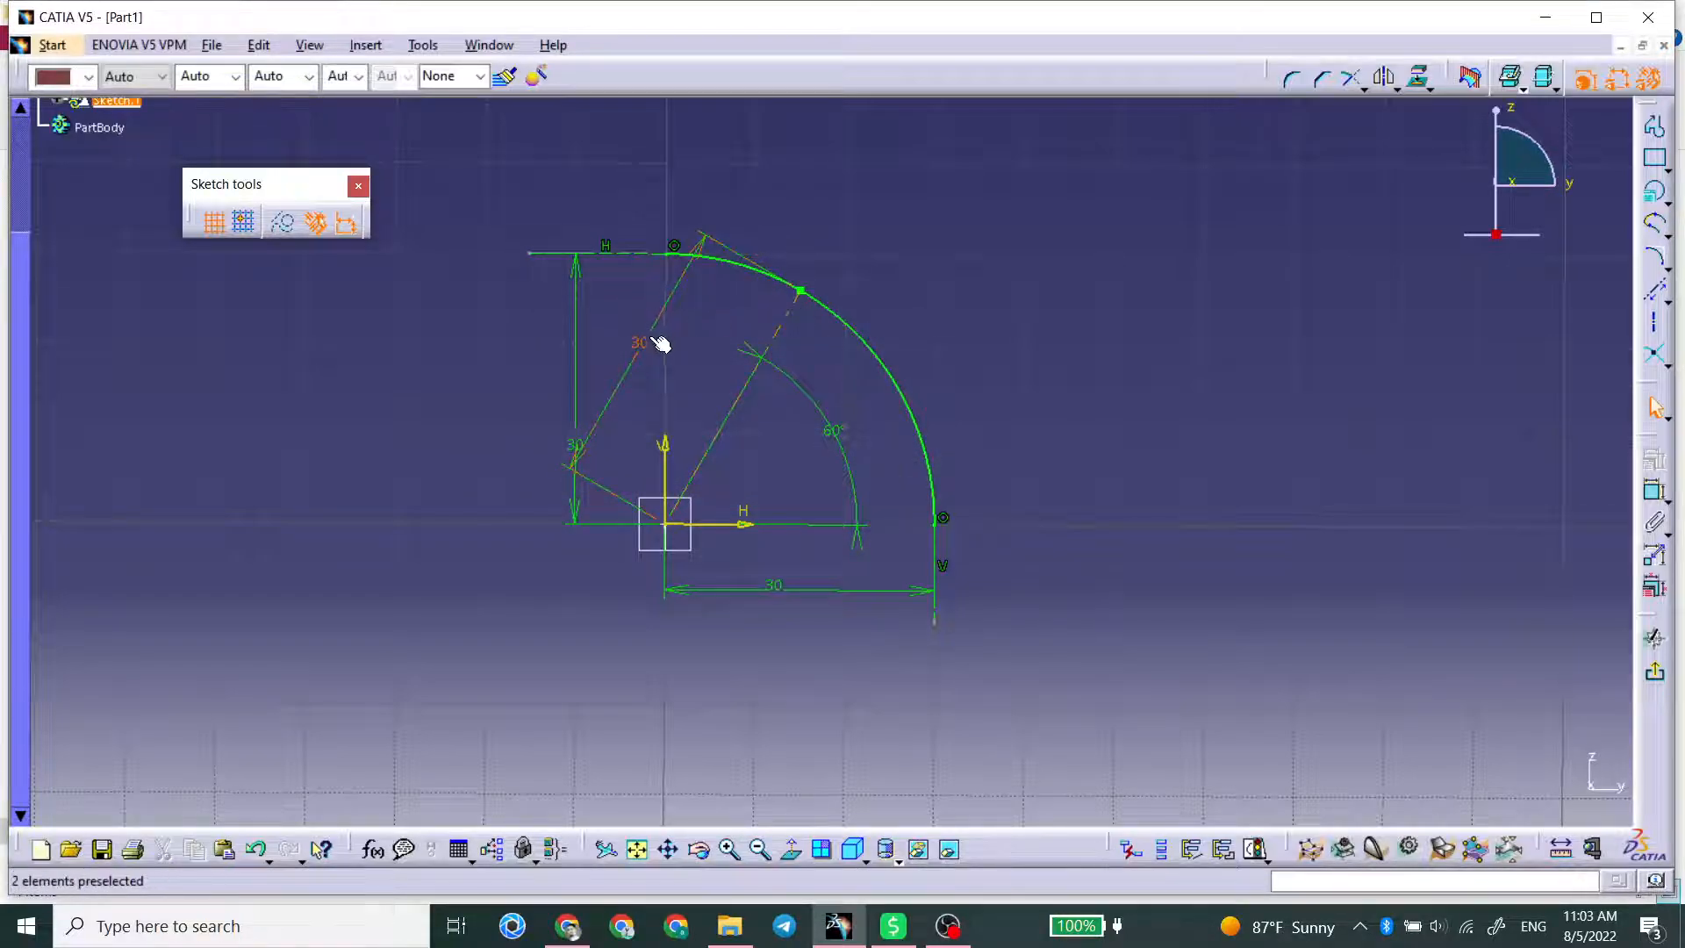
Step: Try a length of 35 mm for the angled axis line, moving the constraint dialog clear of the conic
{"action": "left_click", "coordinate": [656, 348]}
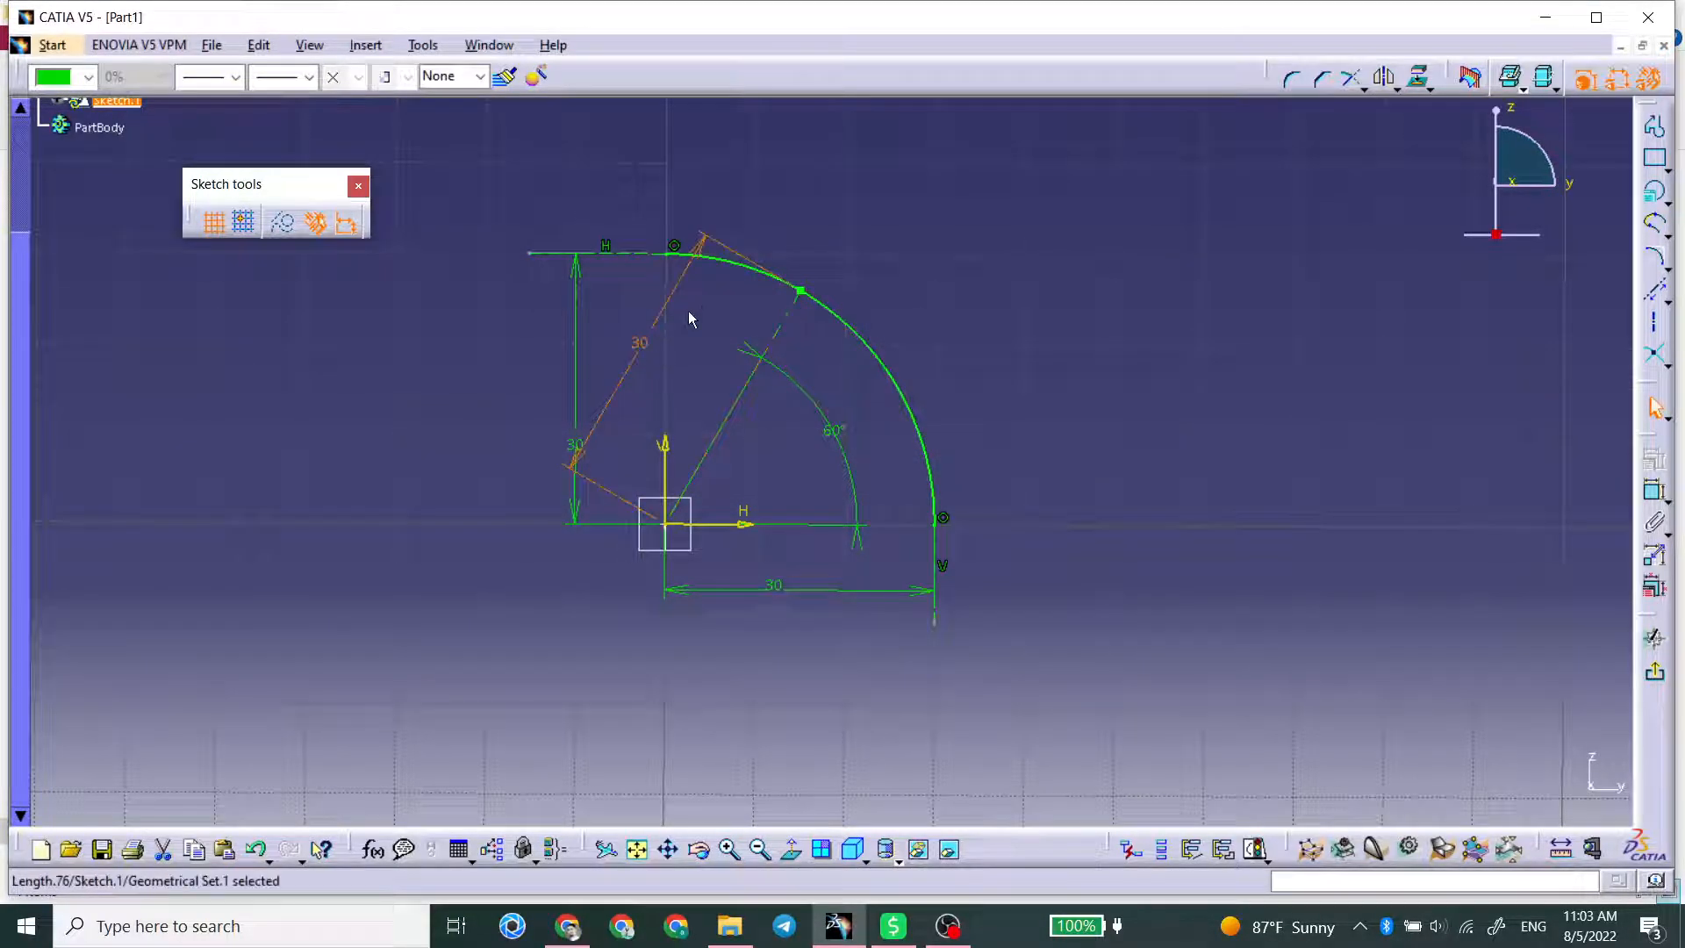
{"action": "double_click", "coordinate": [643, 353]}
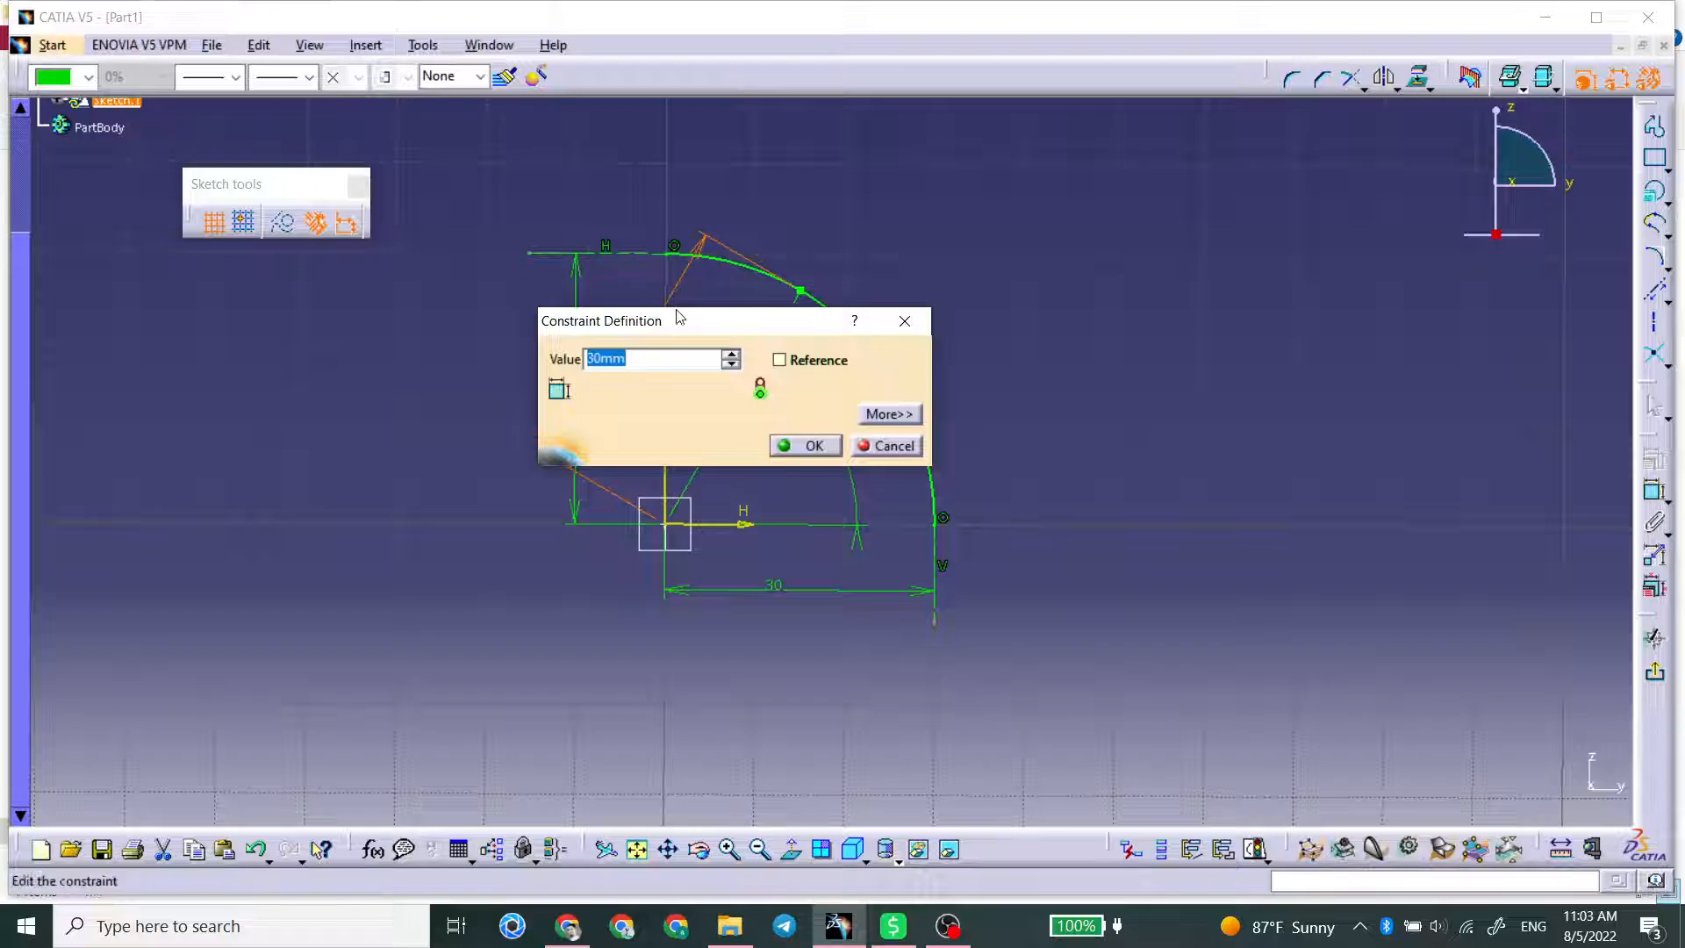
{"action": "mouse_move", "coordinate": [677, 315]}
{"action": "left_mouse_down"}
{"action": "mouse_move", "coordinate": [1026, 298]}
{"action": "mouse_move", "coordinate": [1137, 241]}
{"action": "left_mouse_up"}
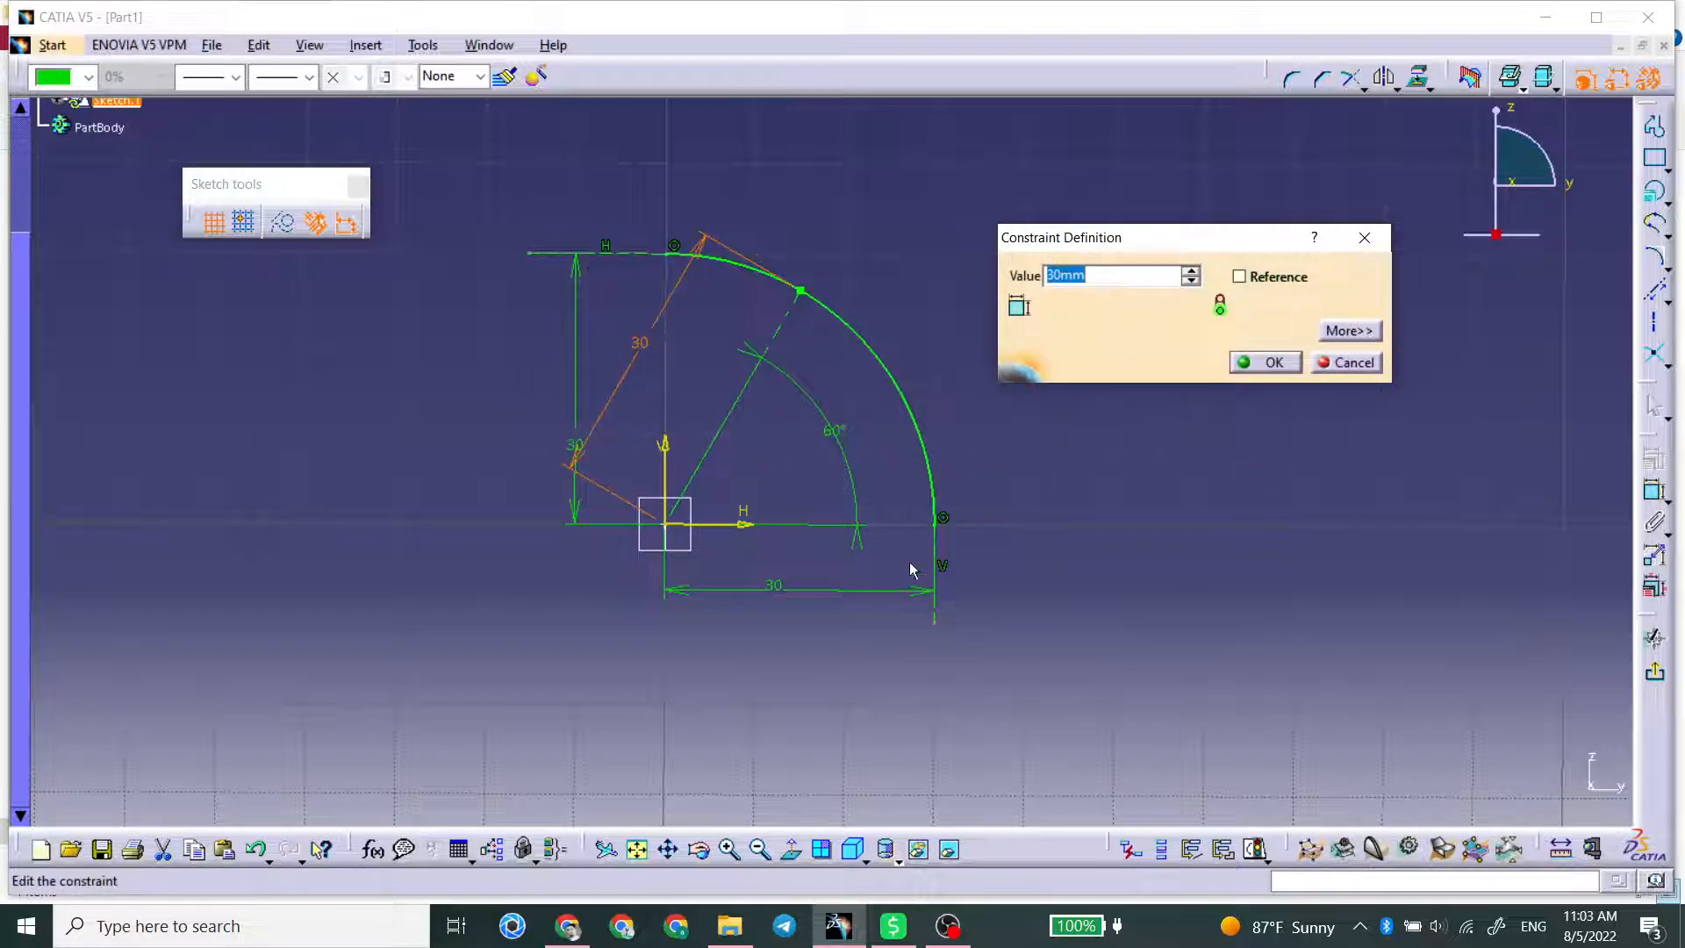
{"action": "type", "text": "35"}
{"action": "key", "text": "Return"}
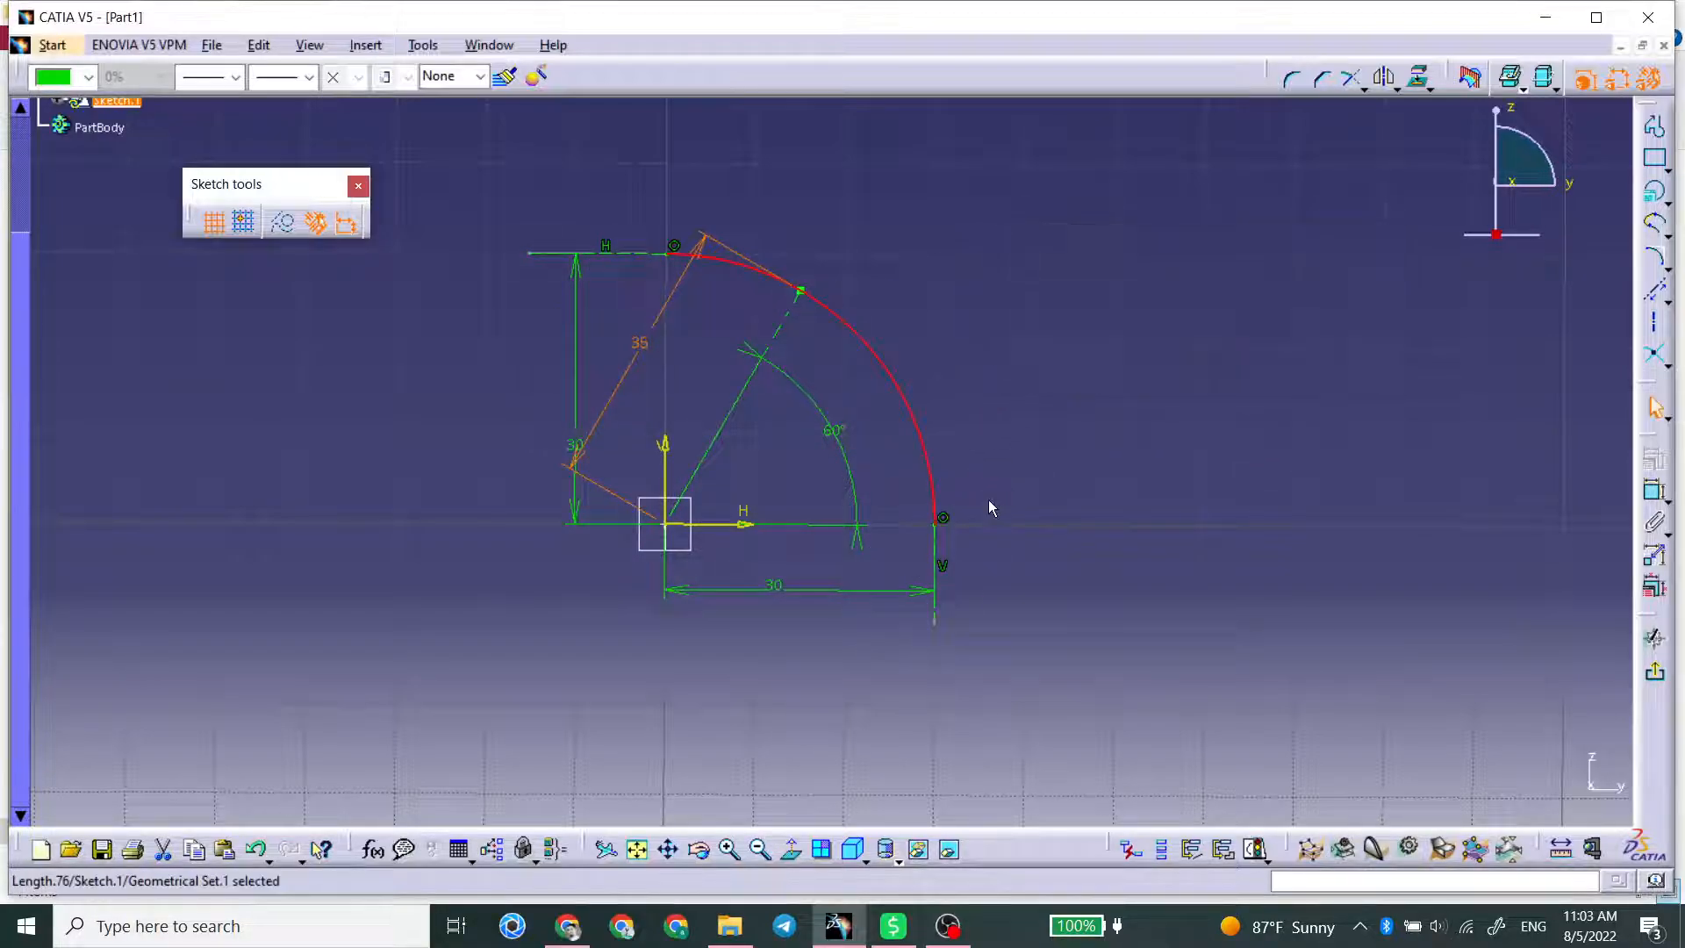
Step: Try lengths of 32 mm, 33 mm and 34 mm for the axis line to the conic's passing point
{"action": "double_click", "coordinate": [639, 350]}
{"action": "type", "text": "32"}
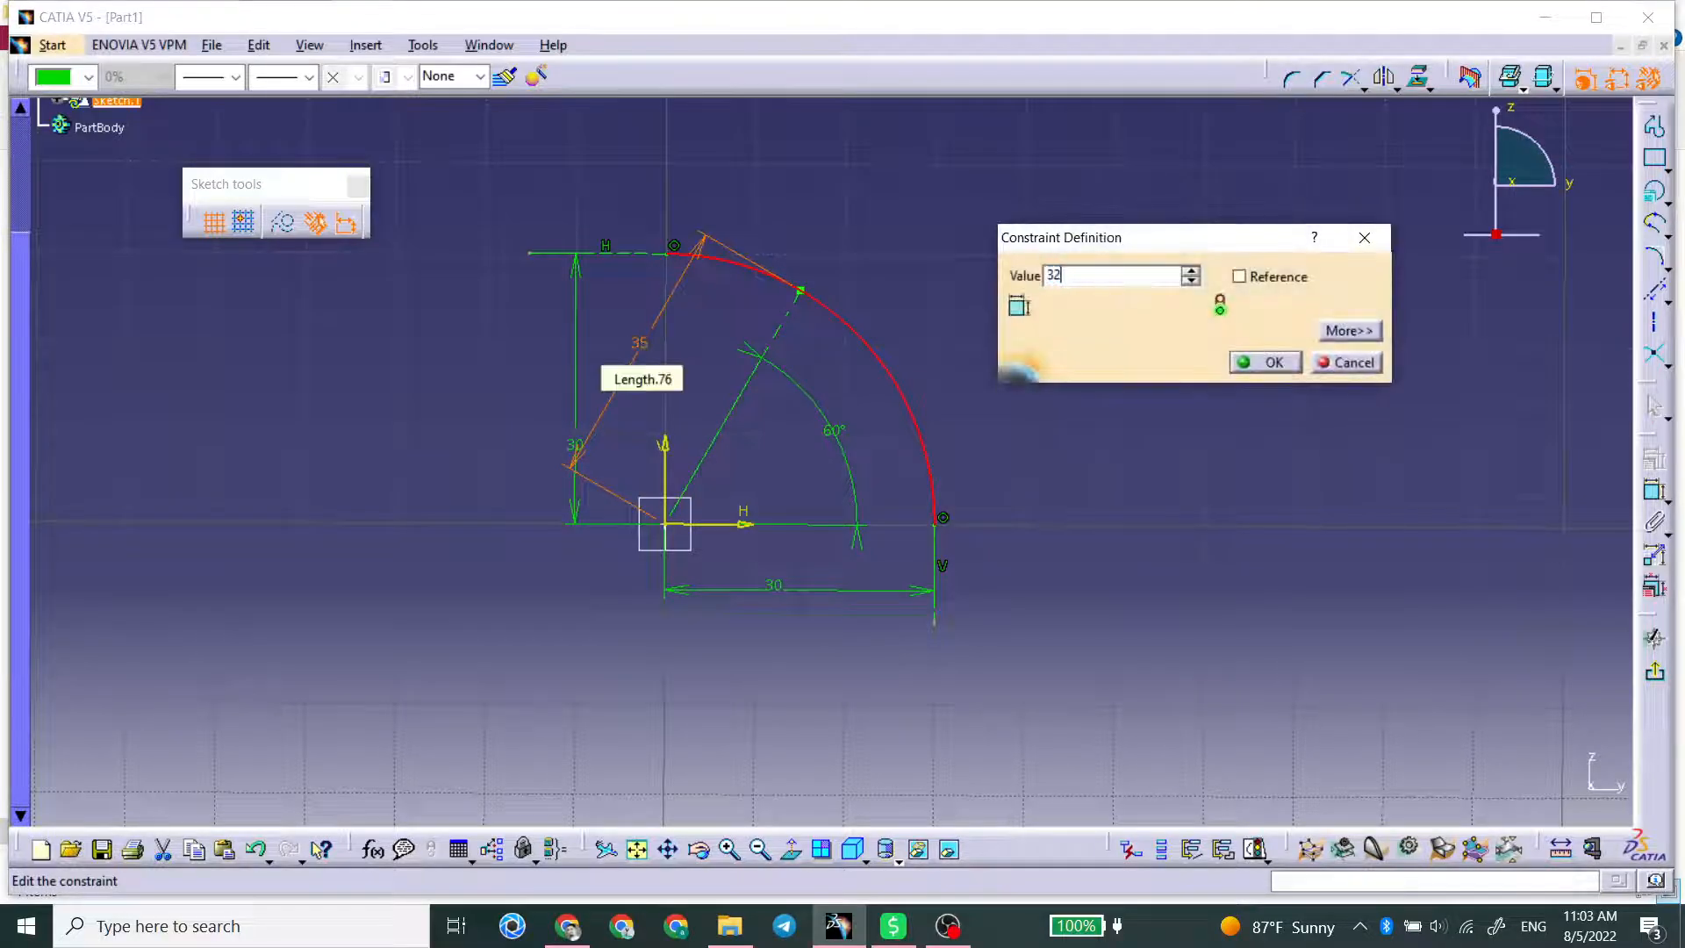
{"action": "key", "text": "Return"}
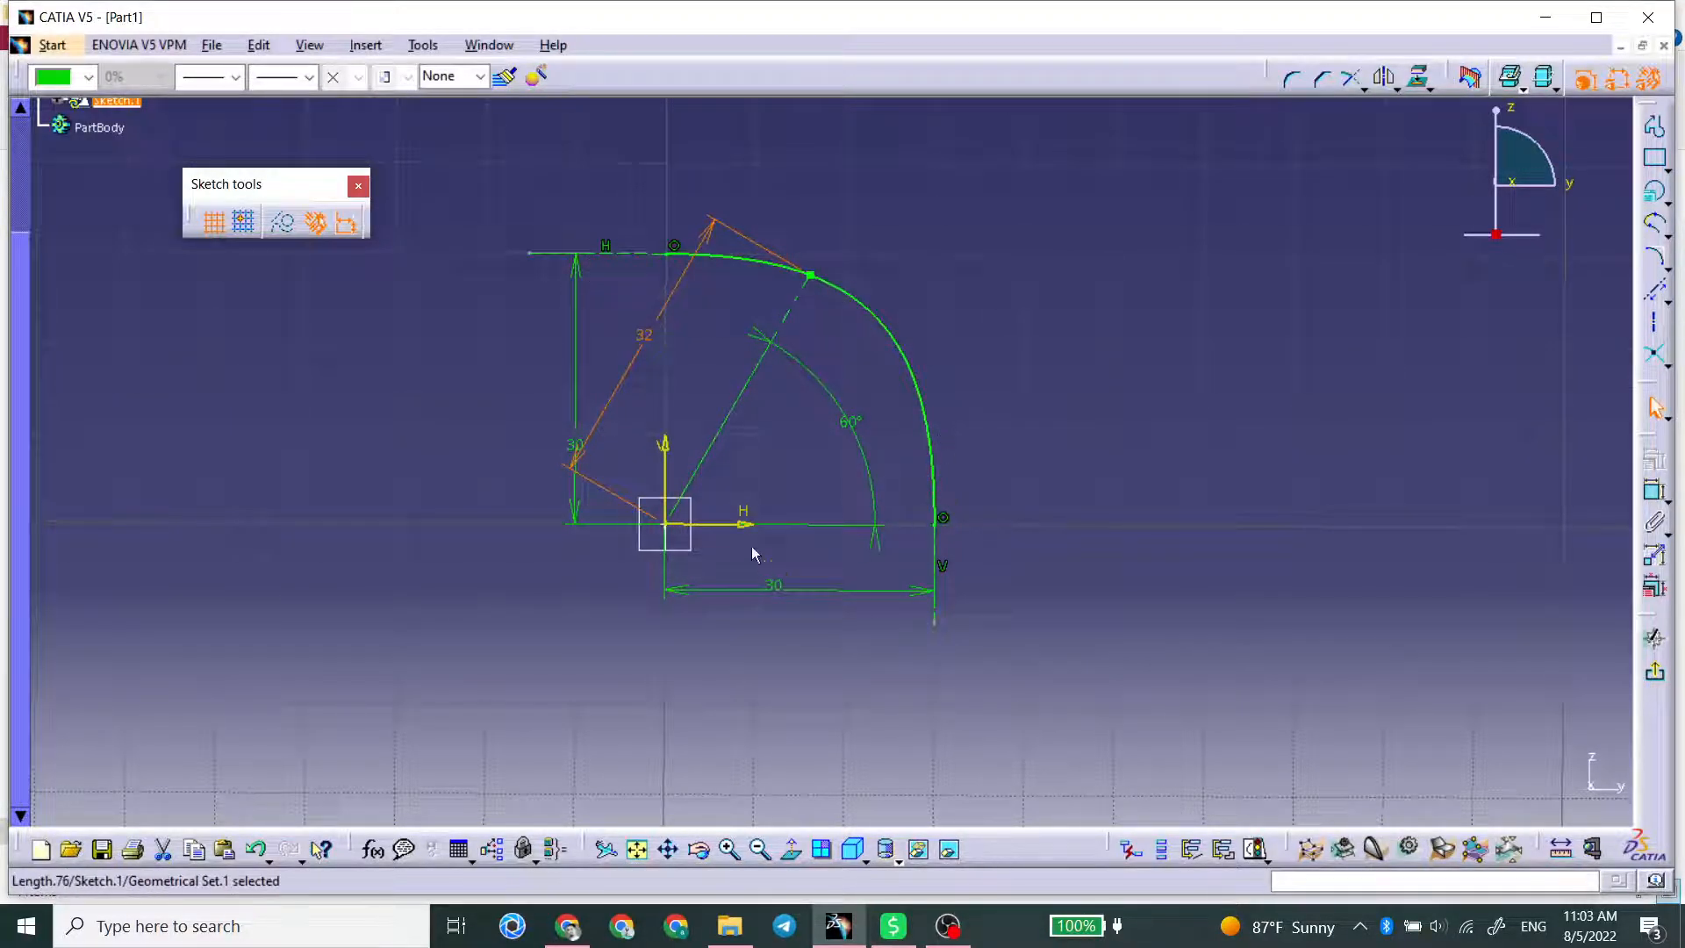
{"action": "double_click", "coordinate": [648, 345]}
{"action": "type", "text": "33"}
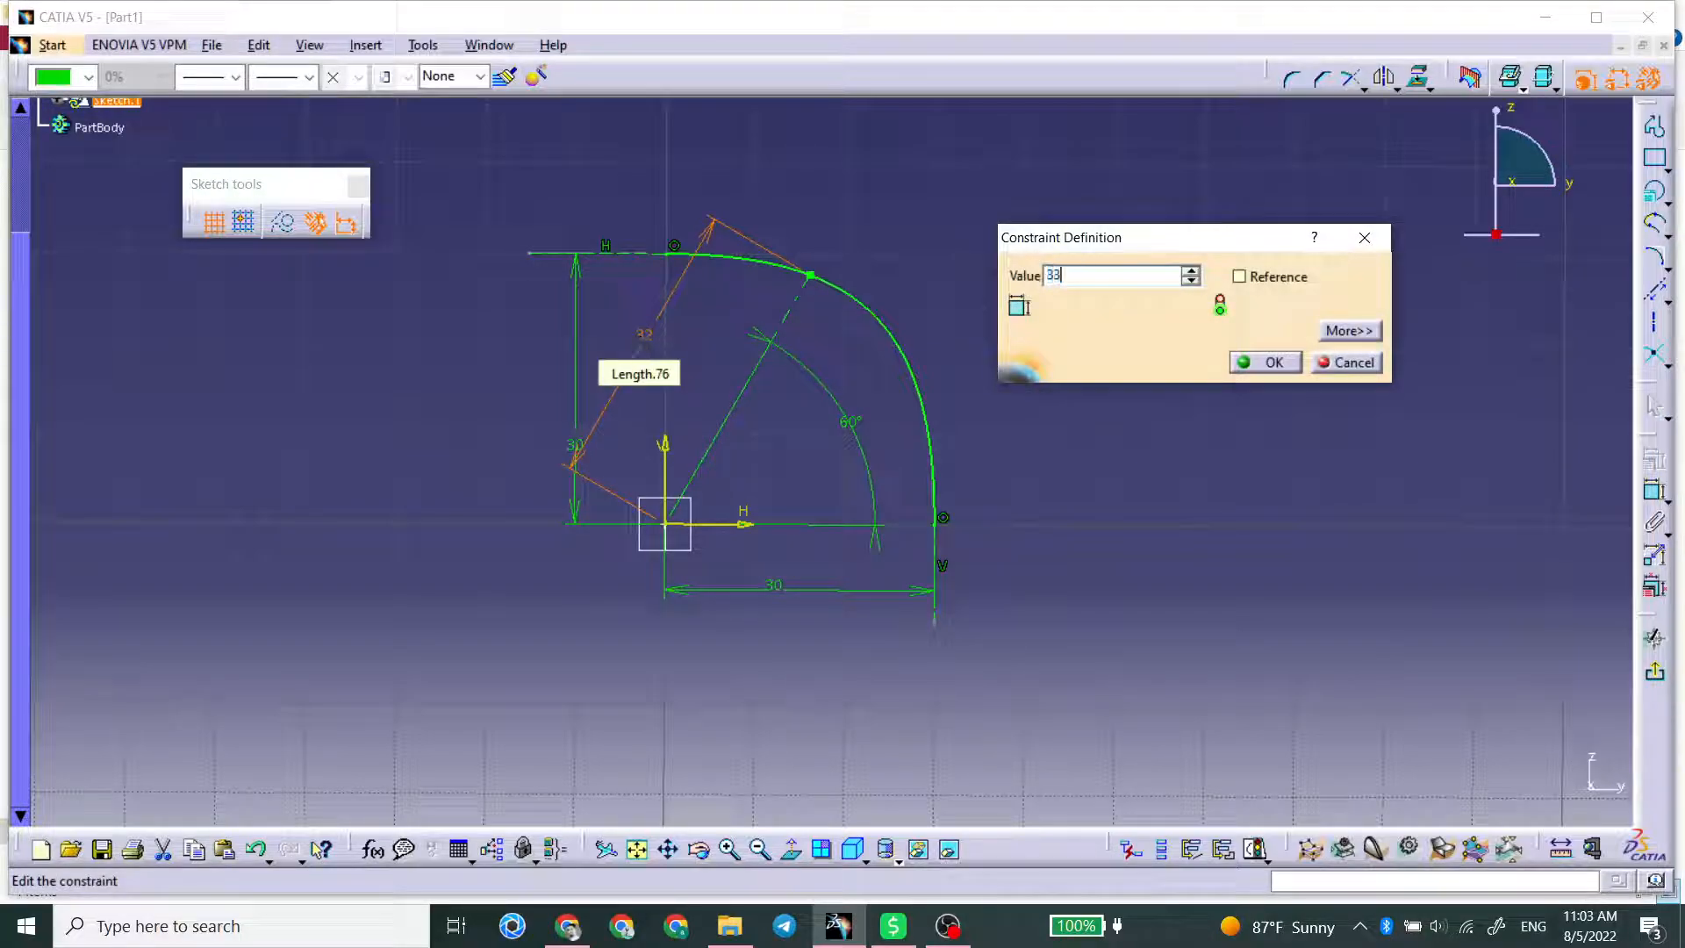
{"action": "key", "text": "Return"}
{"action": "double_click", "coordinate": [648, 336]}
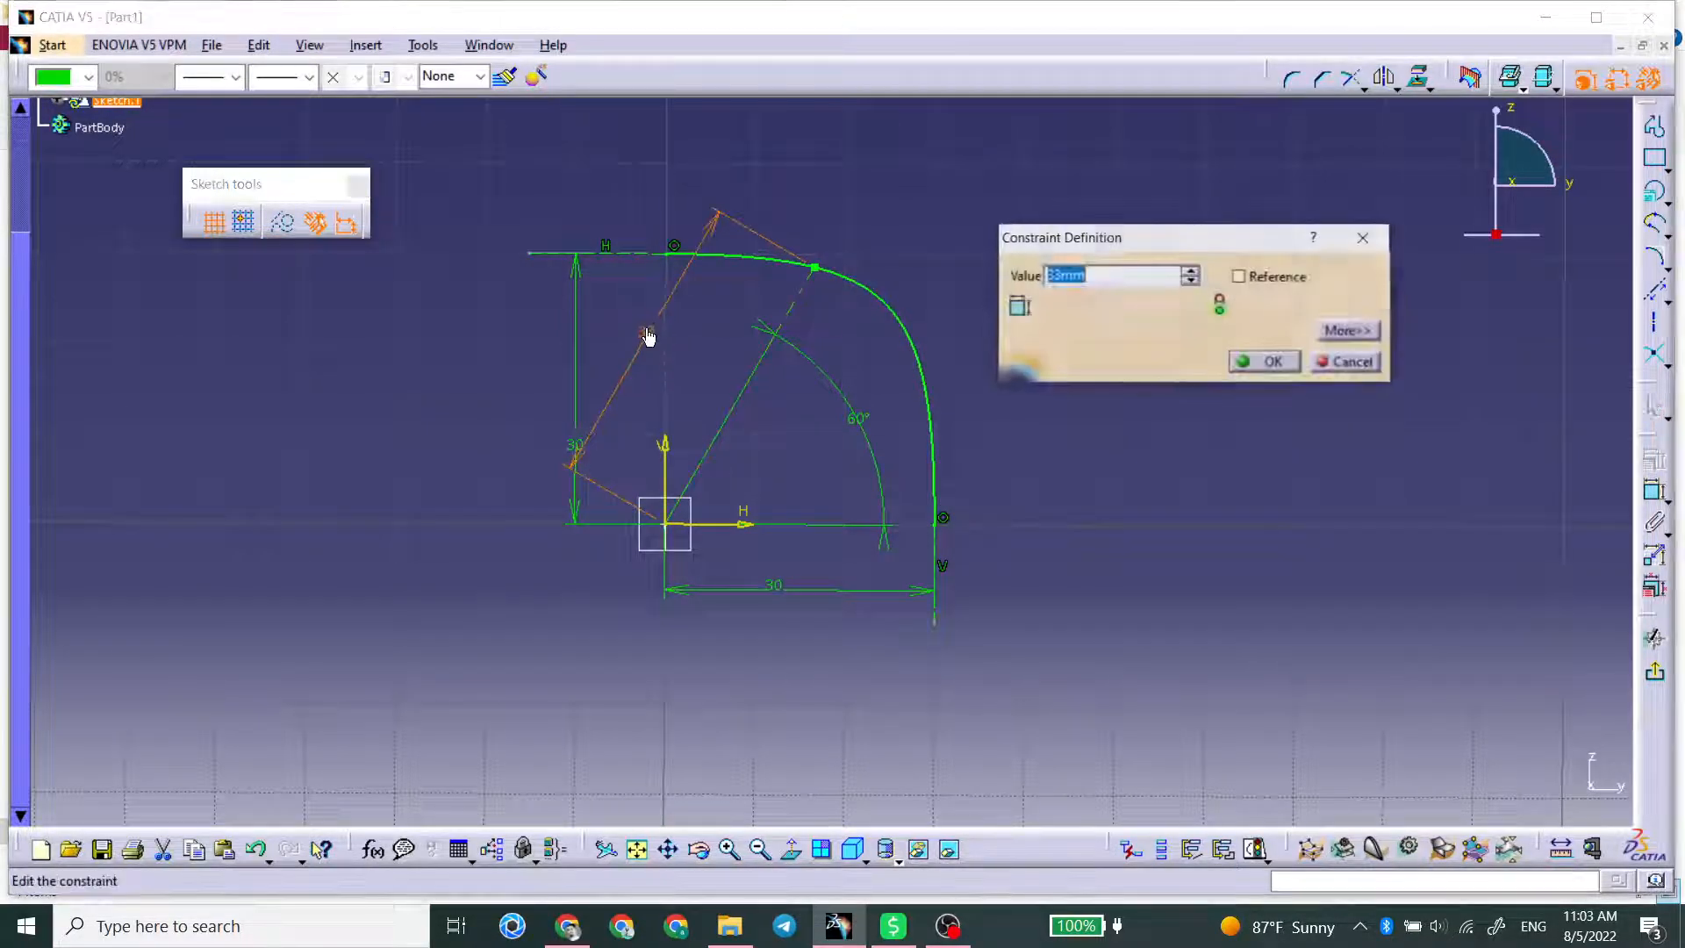
{"action": "type", "text": "34"}
{"action": "key", "text": "Return"}
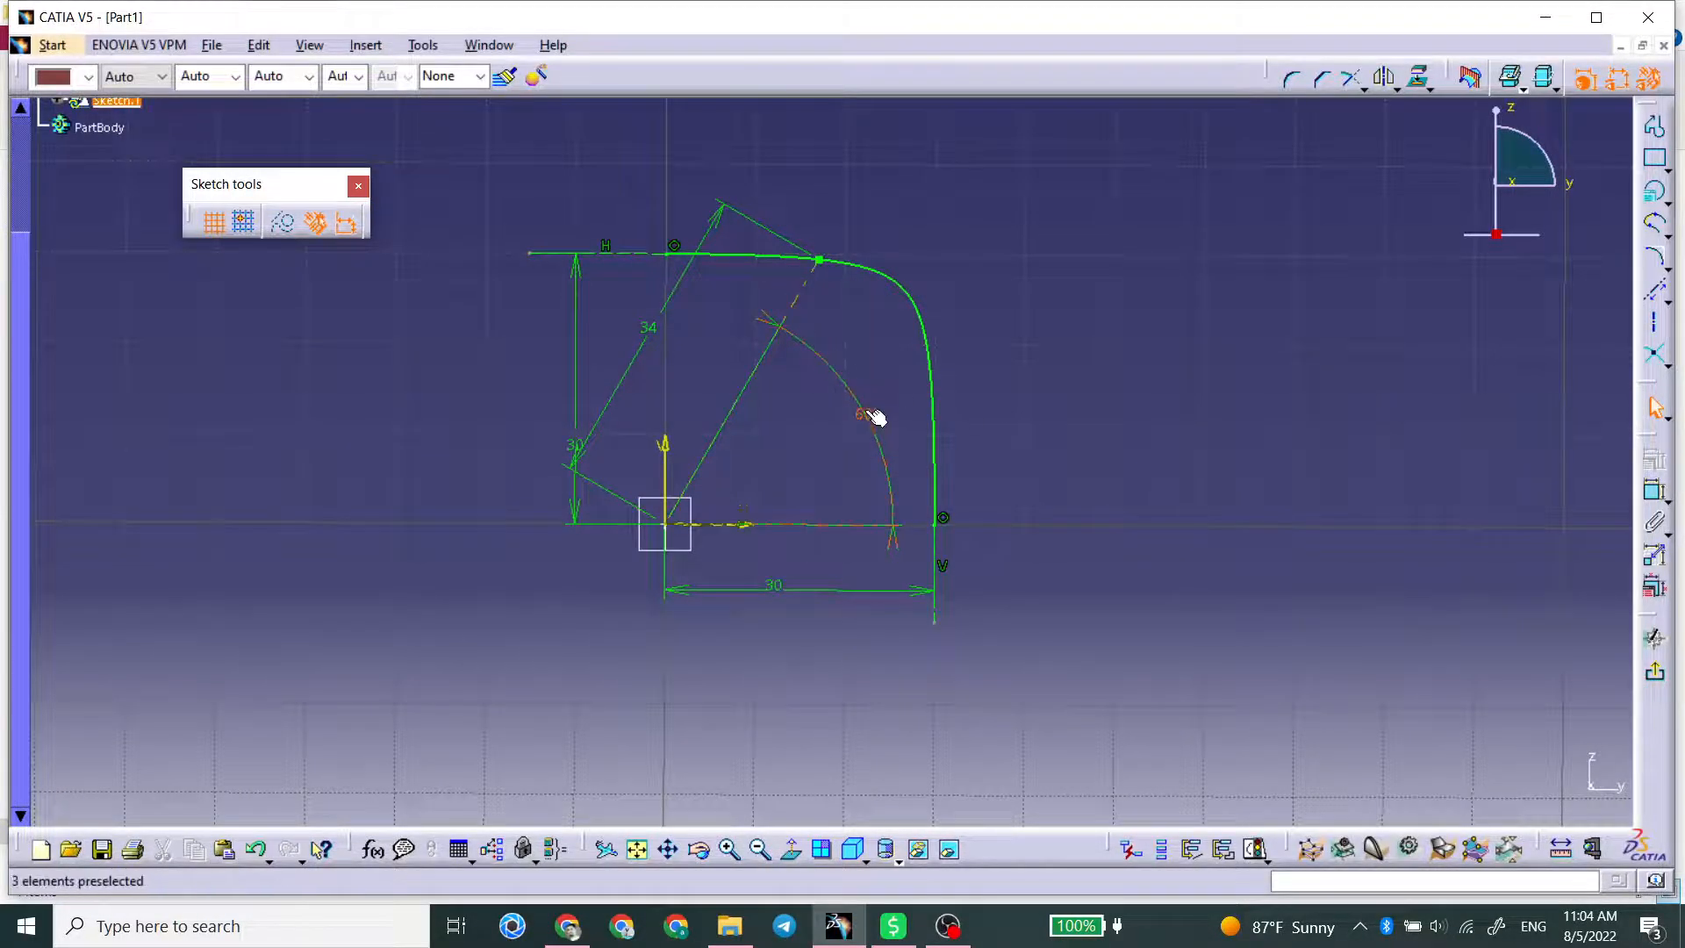
Step: Set the axis line's length to 32 mm and try an angle of 75° to the horizontal axis
{"action": "double_click", "coordinate": [660, 335]}
{"action": "type", "text": "32"}
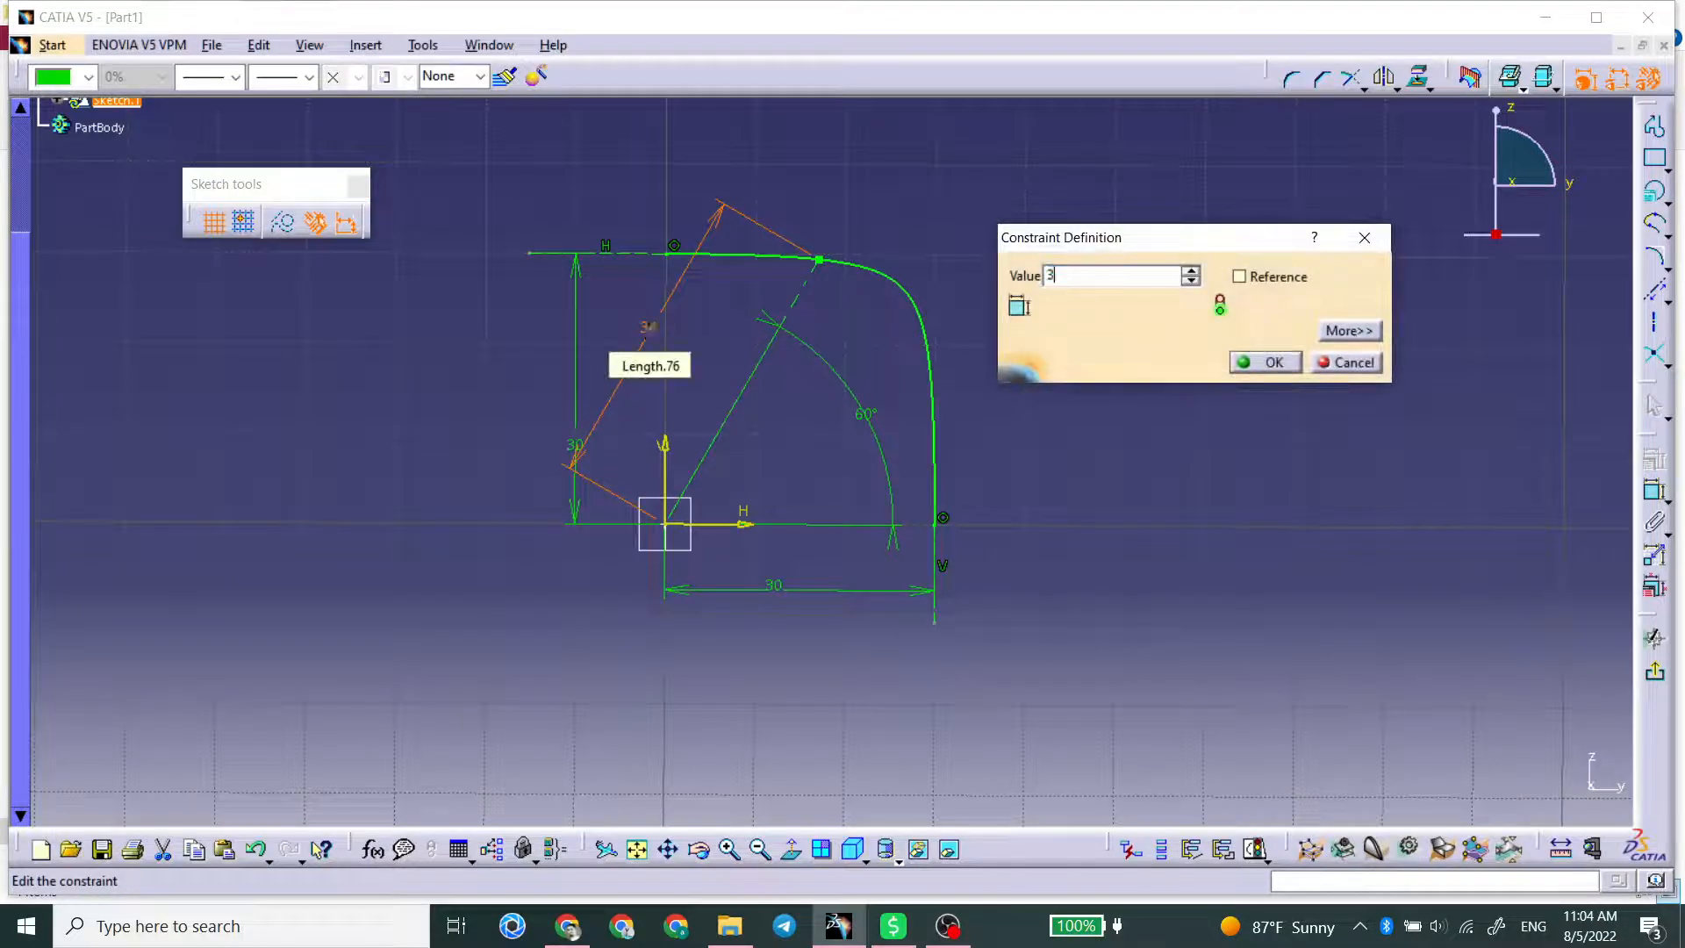
{"action": "key", "text": "Return"}
{"action": "double_click", "coordinate": [845, 418]}
{"action": "type", "text": "70"}
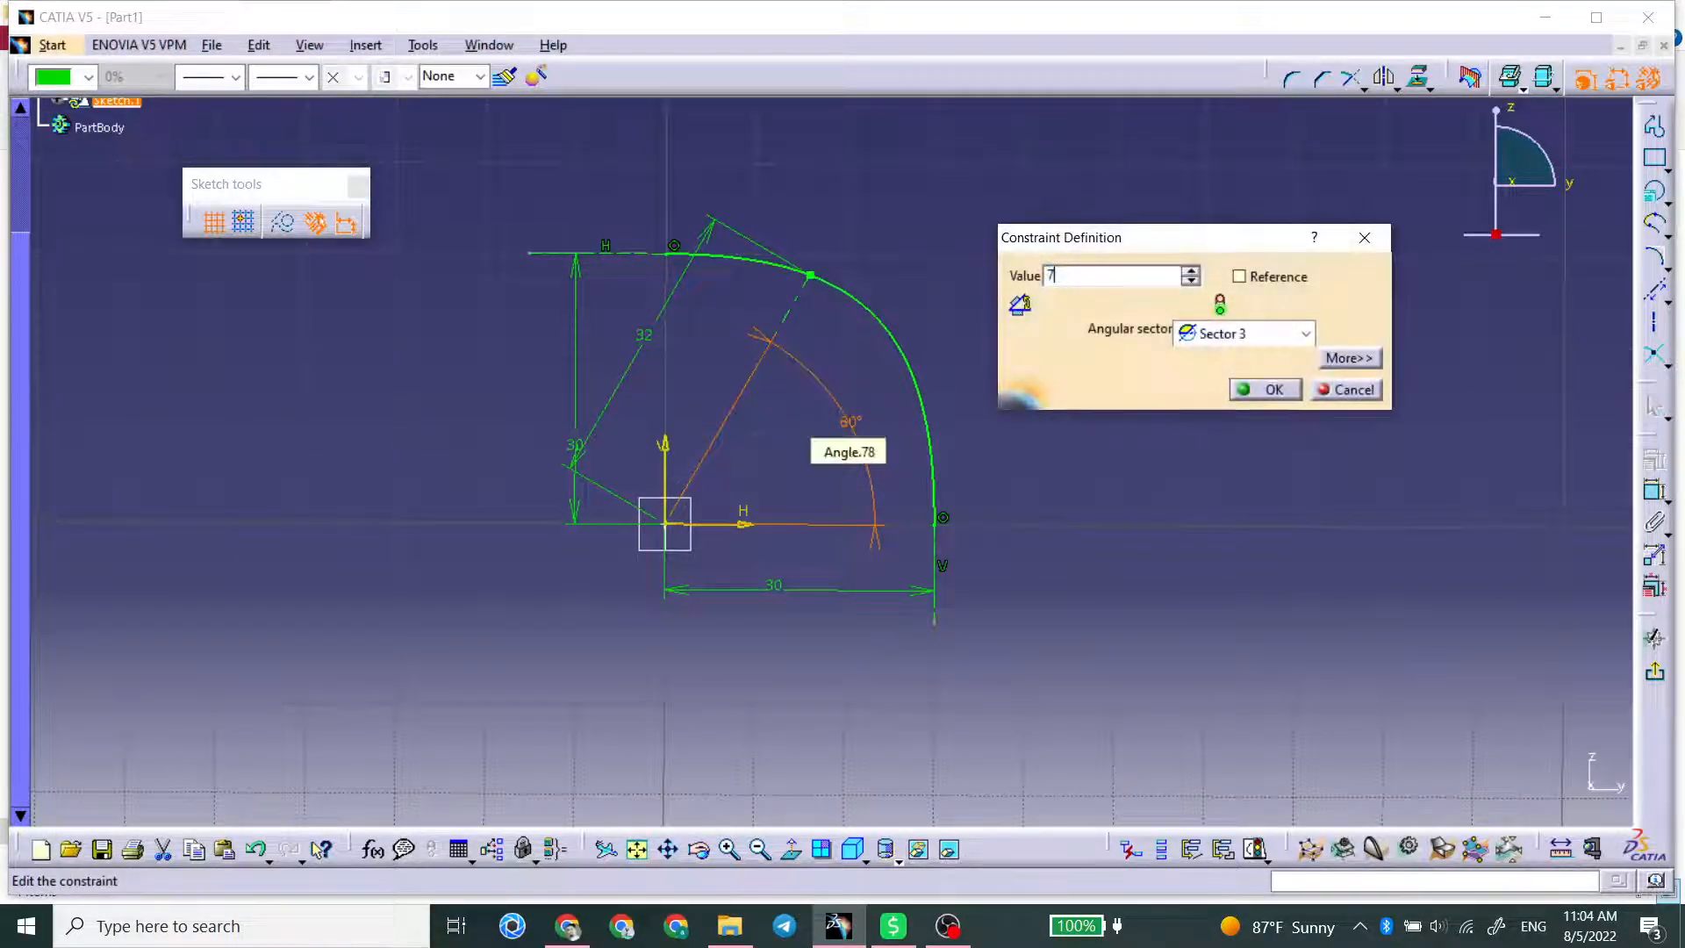
{"action": "key", "text": "Return"}
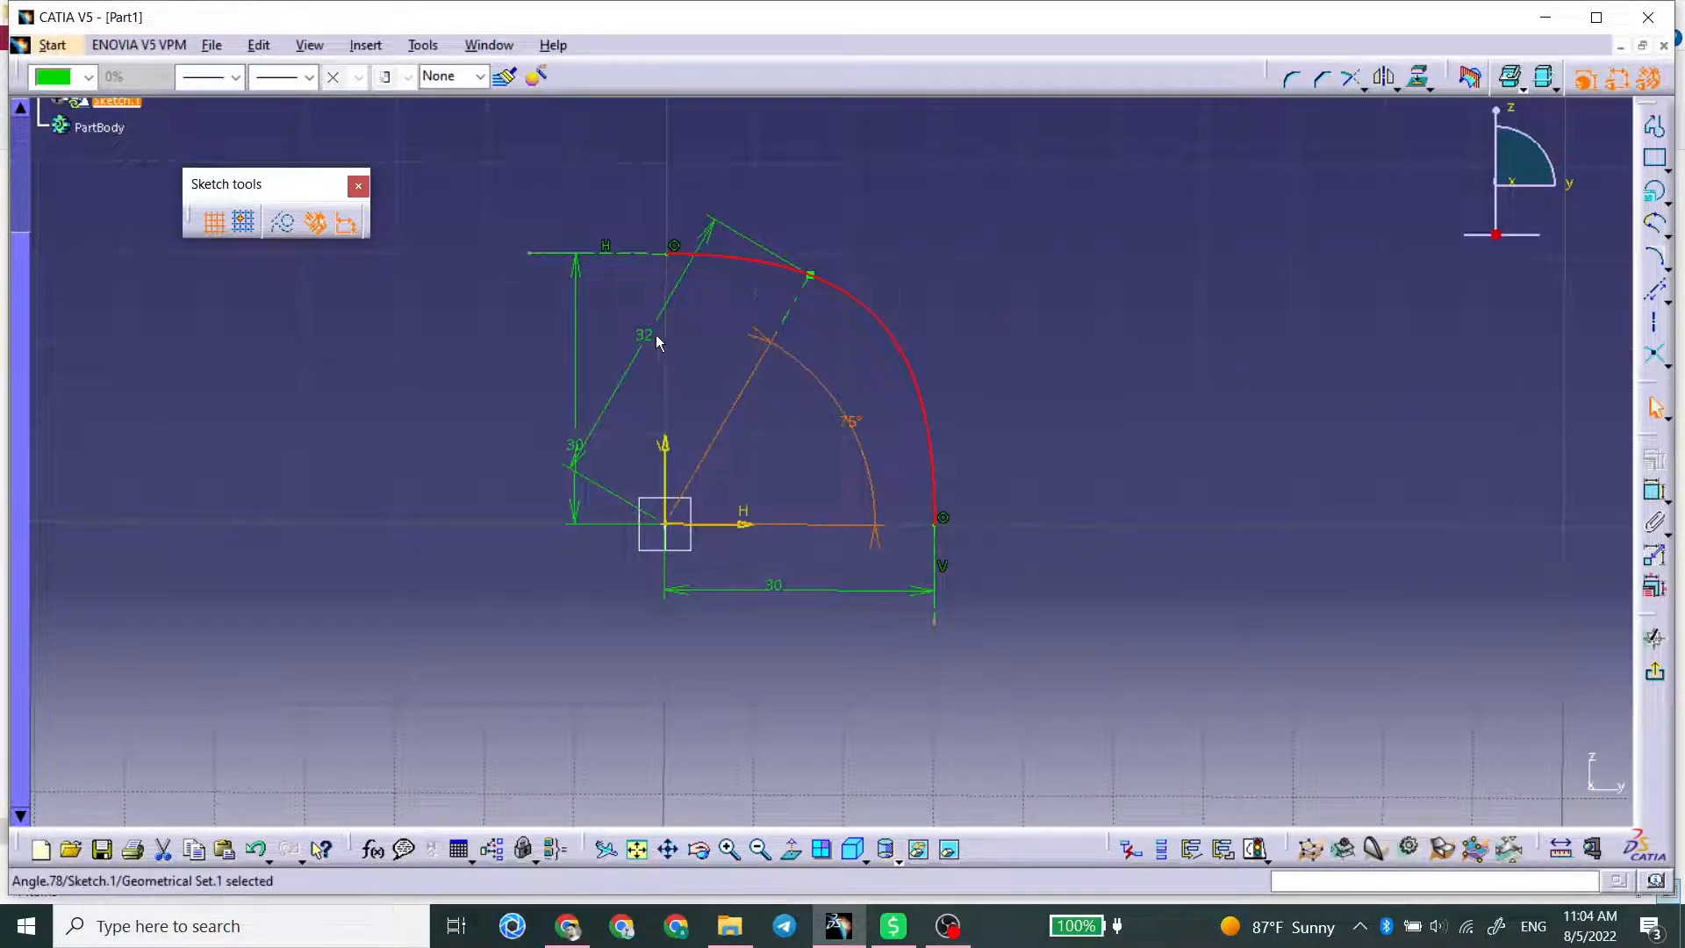
Step: Set the length of the 75° axis line to 30 mm
{"action": "double_click", "coordinate": [645, 338]}
{"action": "type", "text": "30"}
{"action": "key", "text": "Return"}
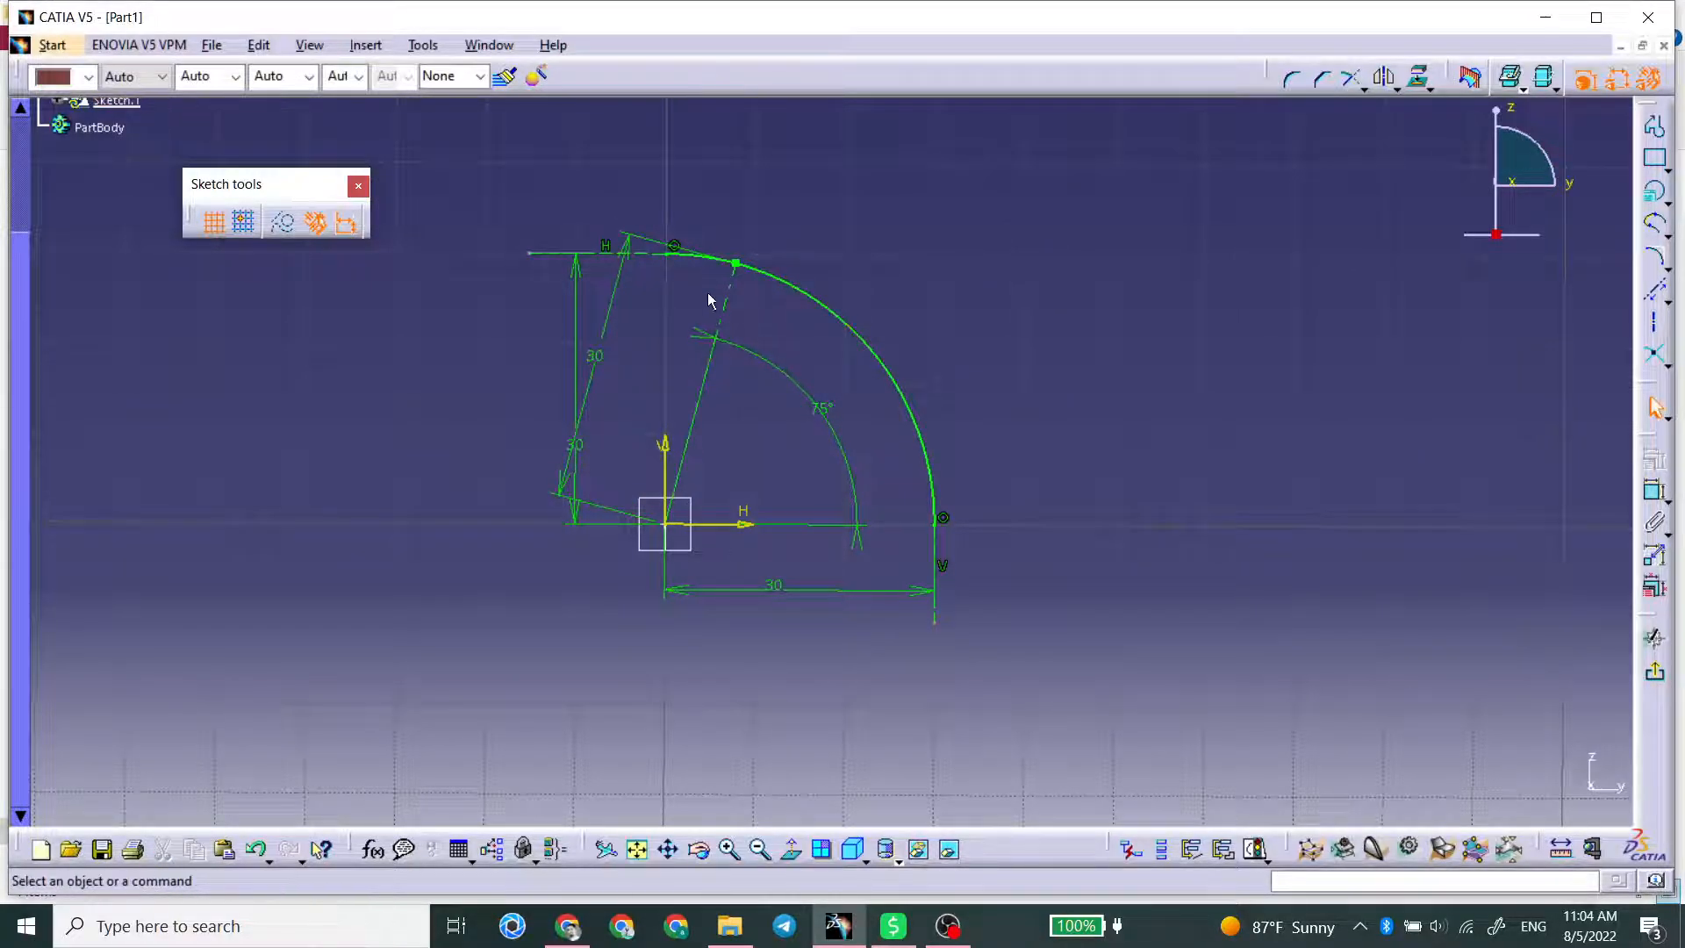
Step: Undo the 75° angle change and the axis line length trials back to the 60°, 30 mm state, and clear the selection
{"action": "key", "text": "ctrl+z"}
{"action": "key", "text": "ctrl+z"}
{"action": "key", "text": "ctrl+z"}
{"action": "key", "text": "ctrl+z"}
{"action": "key", "text": "ctrl+z"}
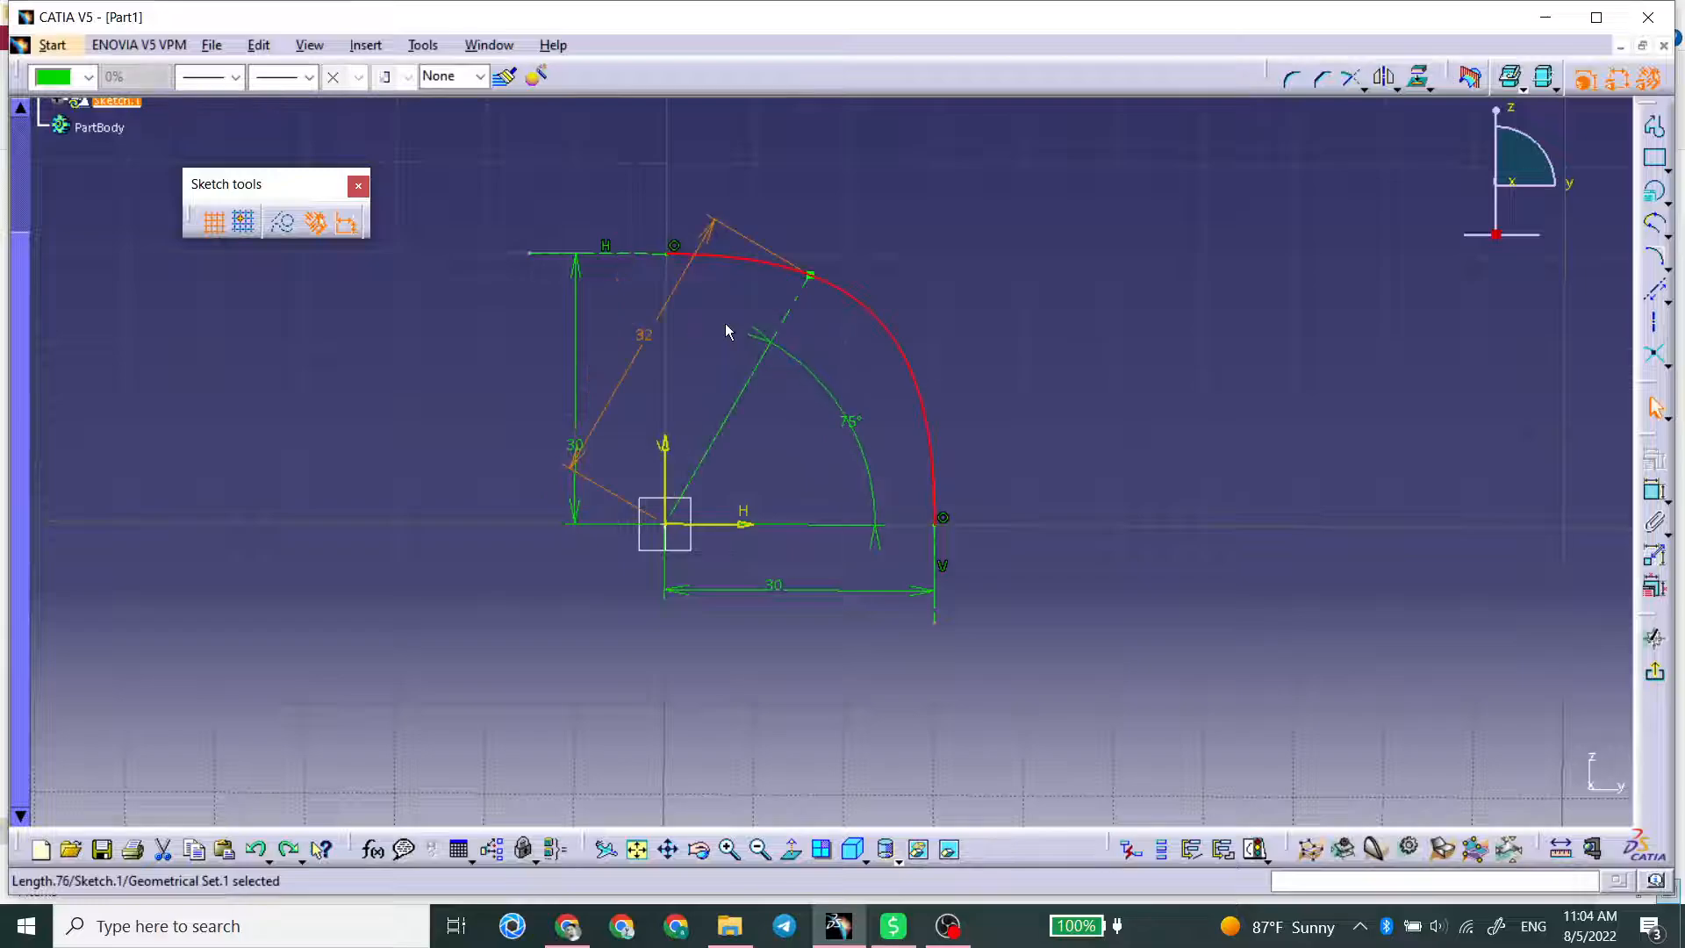
{"action": "key", "text": "ctrl+z"}
{"action": "key", "text": "ctrl+z"}
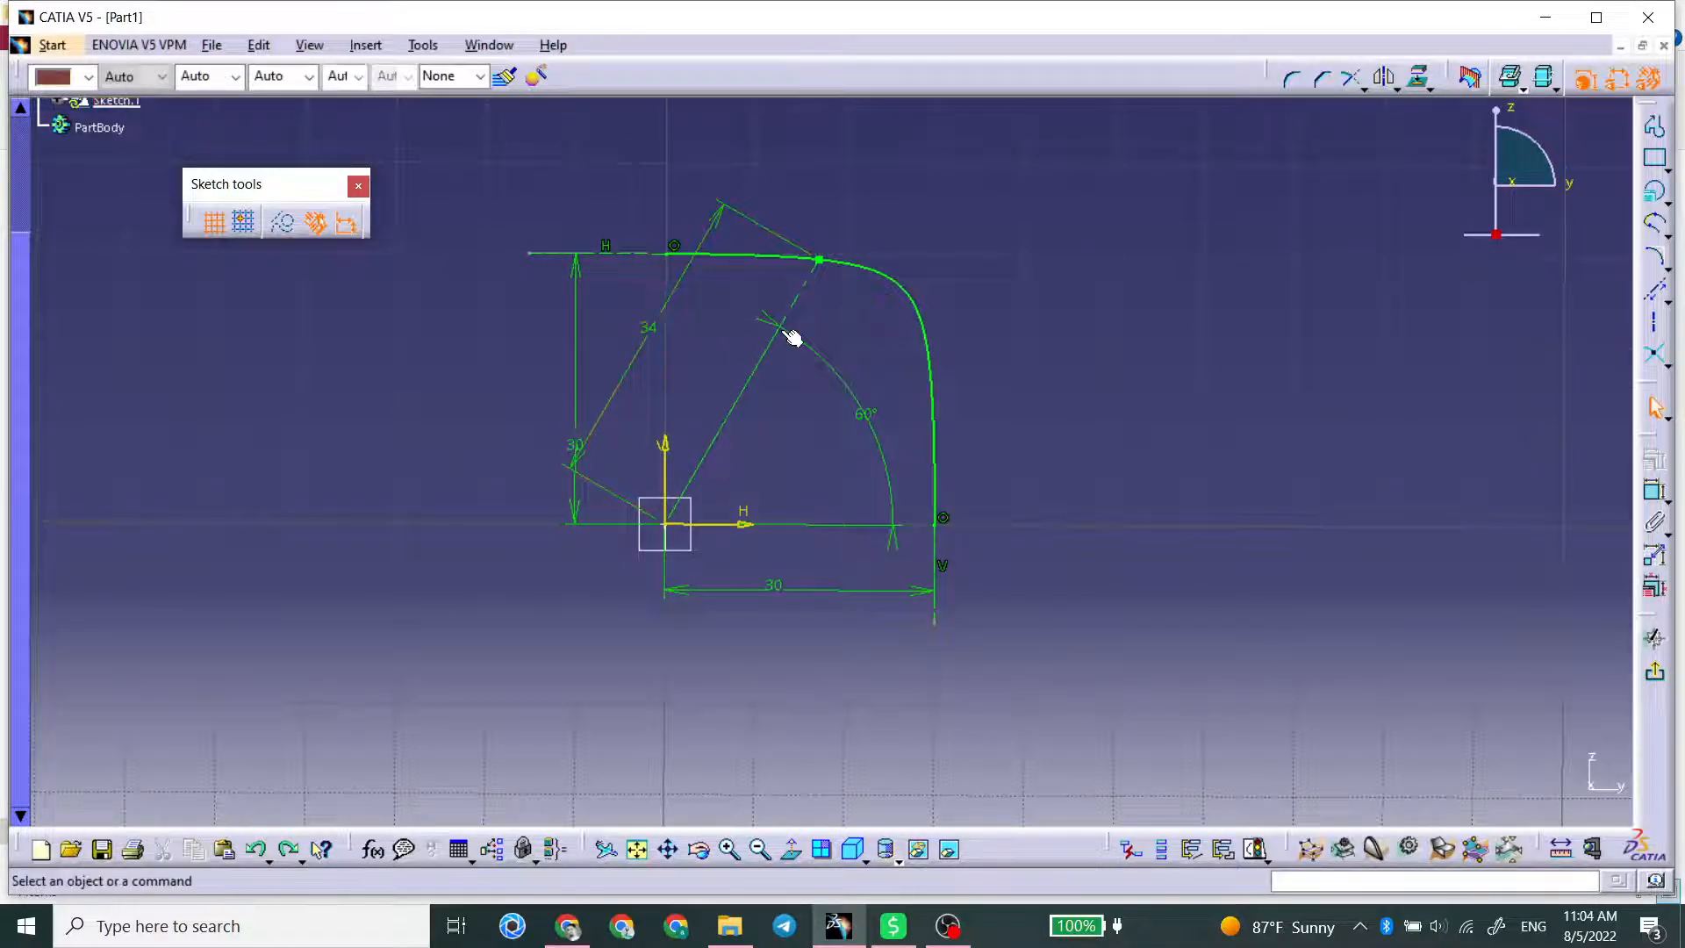
{"action": "key", "text": "ctrl+z"}
{"action": "key", "text": "ctrl+z"}
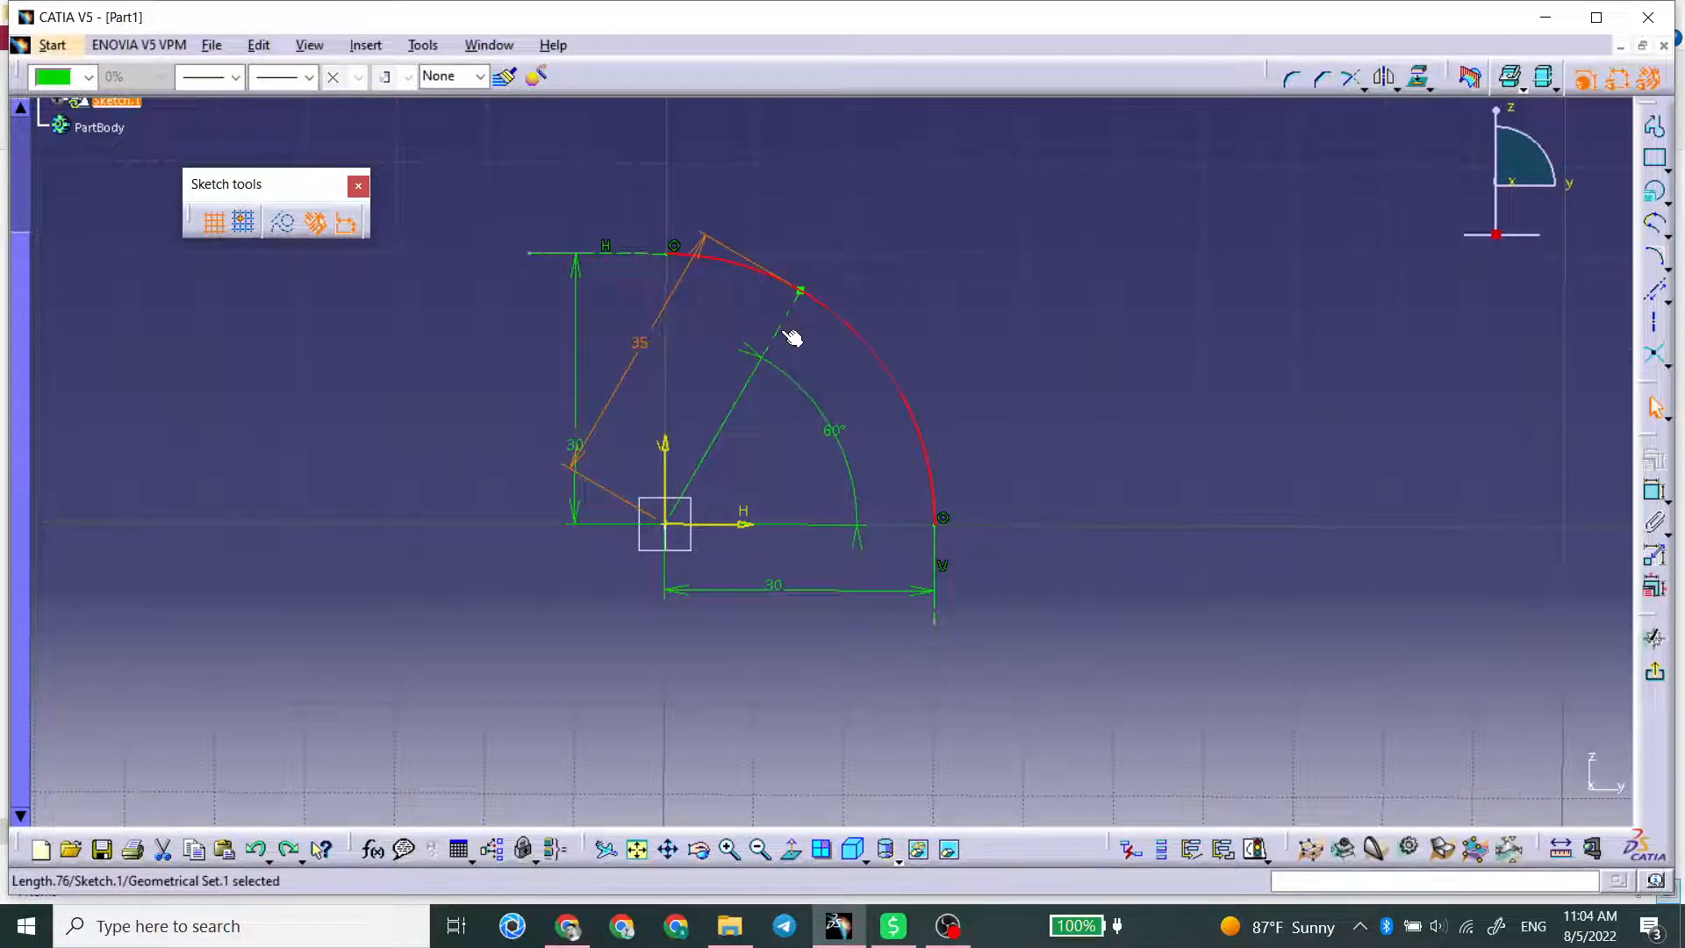
{"action": "key", "text": "ctrl+z"}
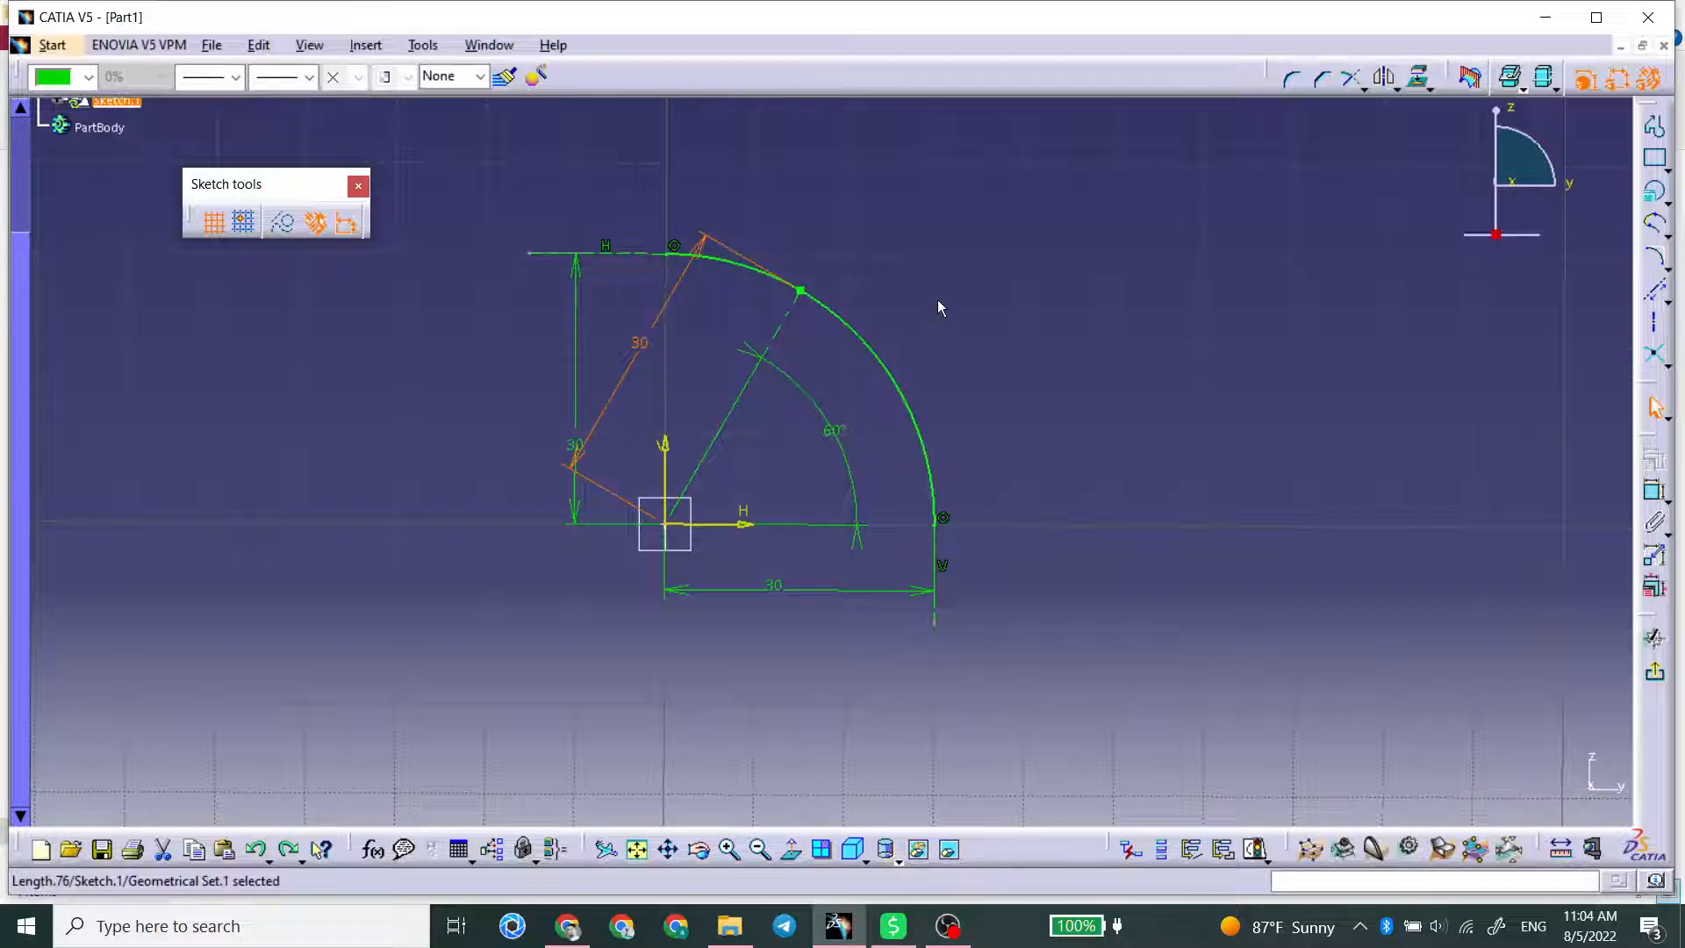
{"action": "left_click", "coordinate": [937, 299]}
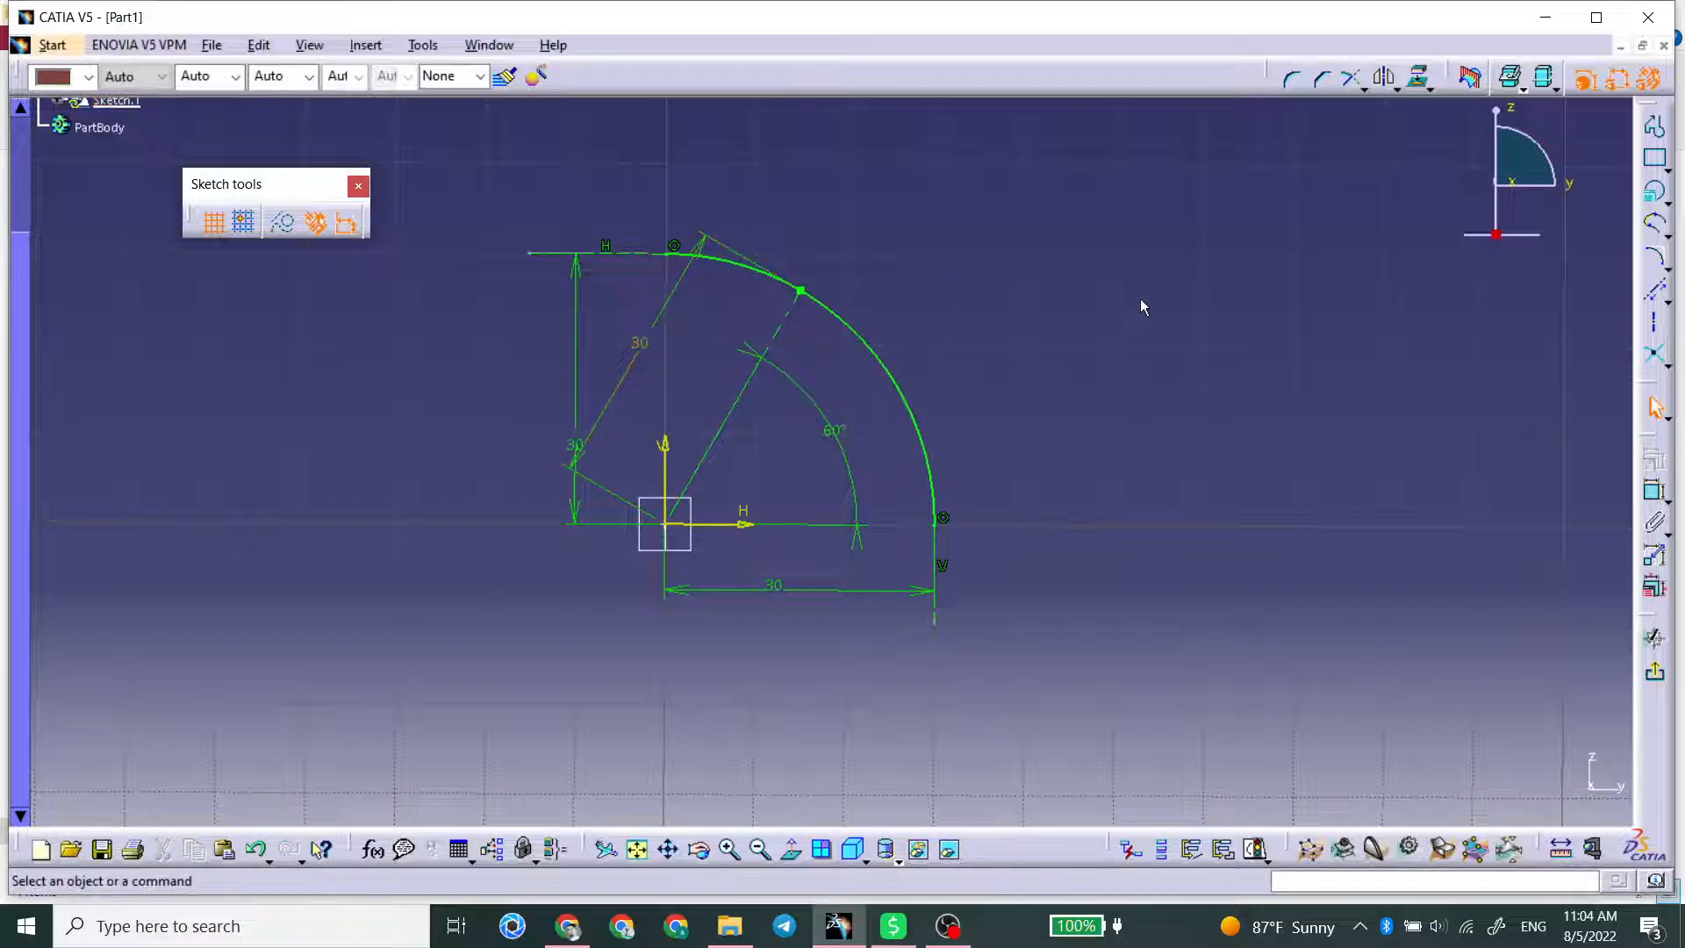
Step: Draw a separate sloping line about 23 mm long to the right of the conic with the Line tool
{"action": "left_click", "coordinate": [1667, 304]}
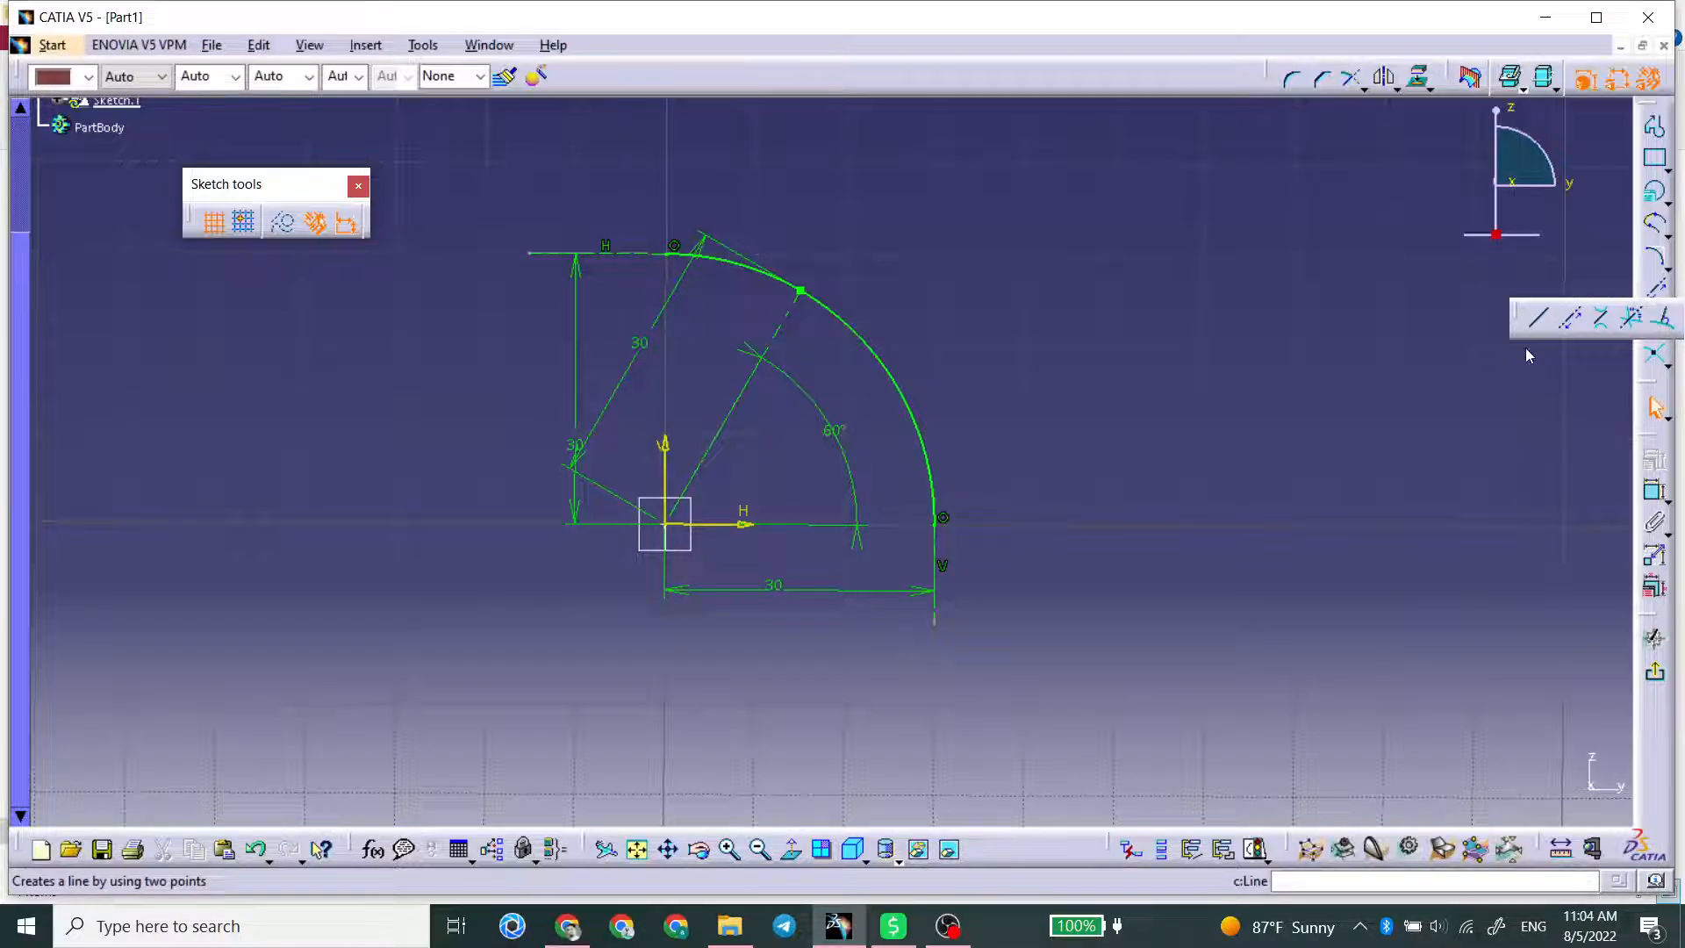
{"action": "left_click", "coordinate": [1537, 317]}
{"action": "left_click", "coordinate": [1291, 426]}
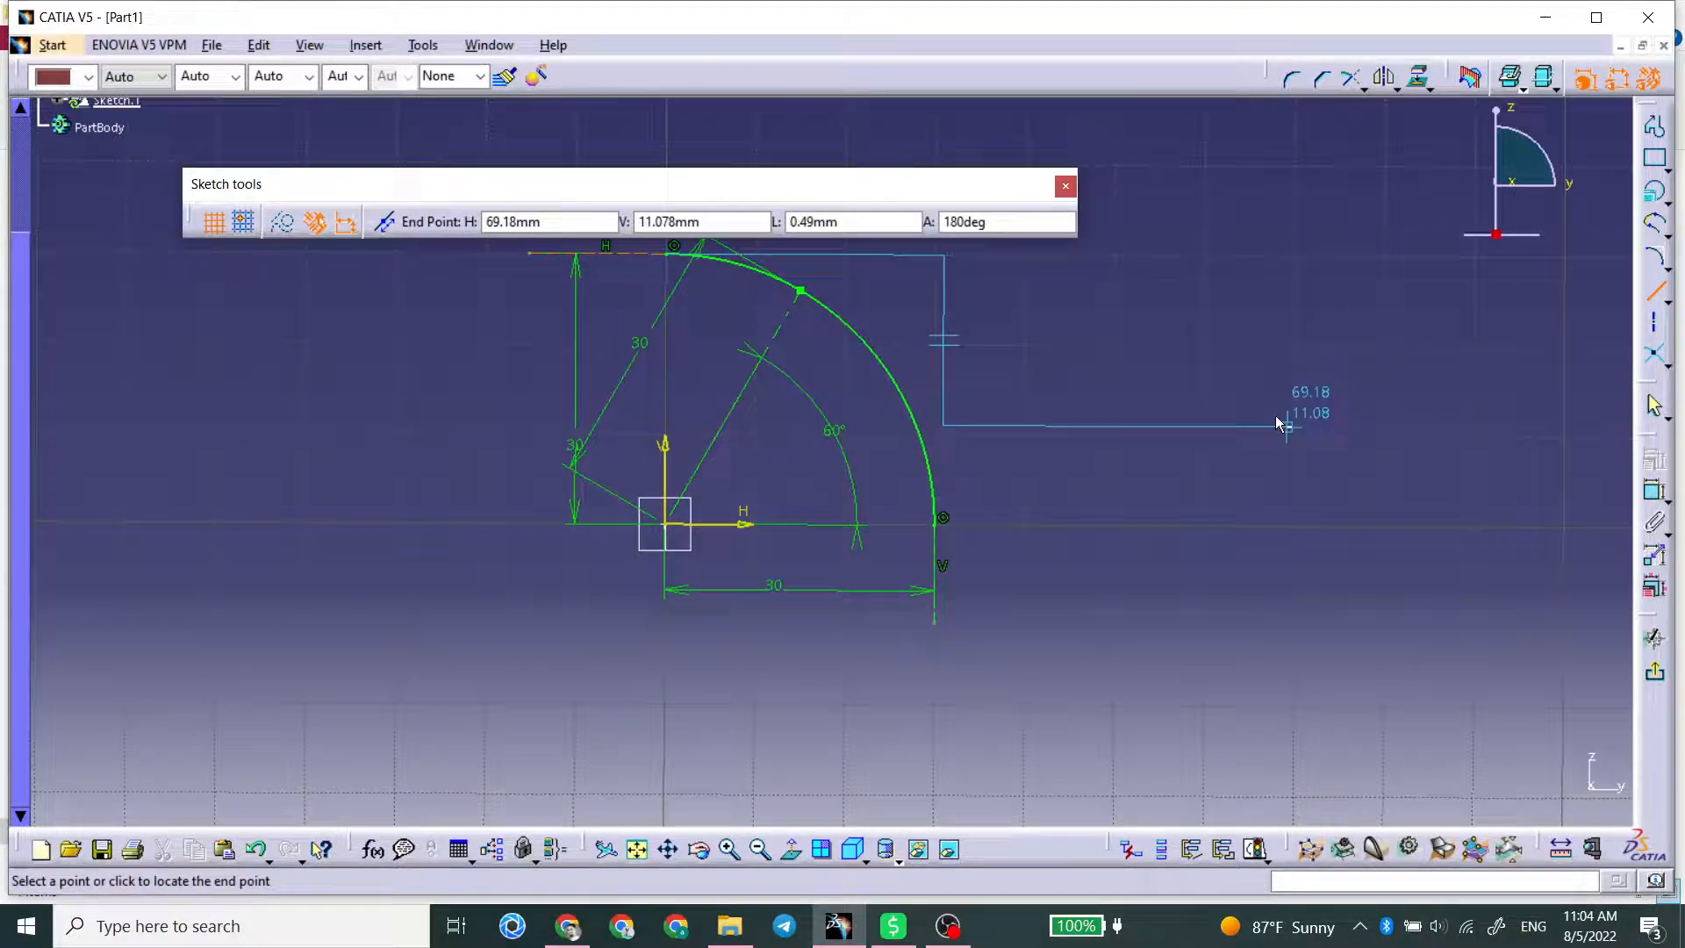
{"action": "left_click", "coordinate": [1126, 305]}
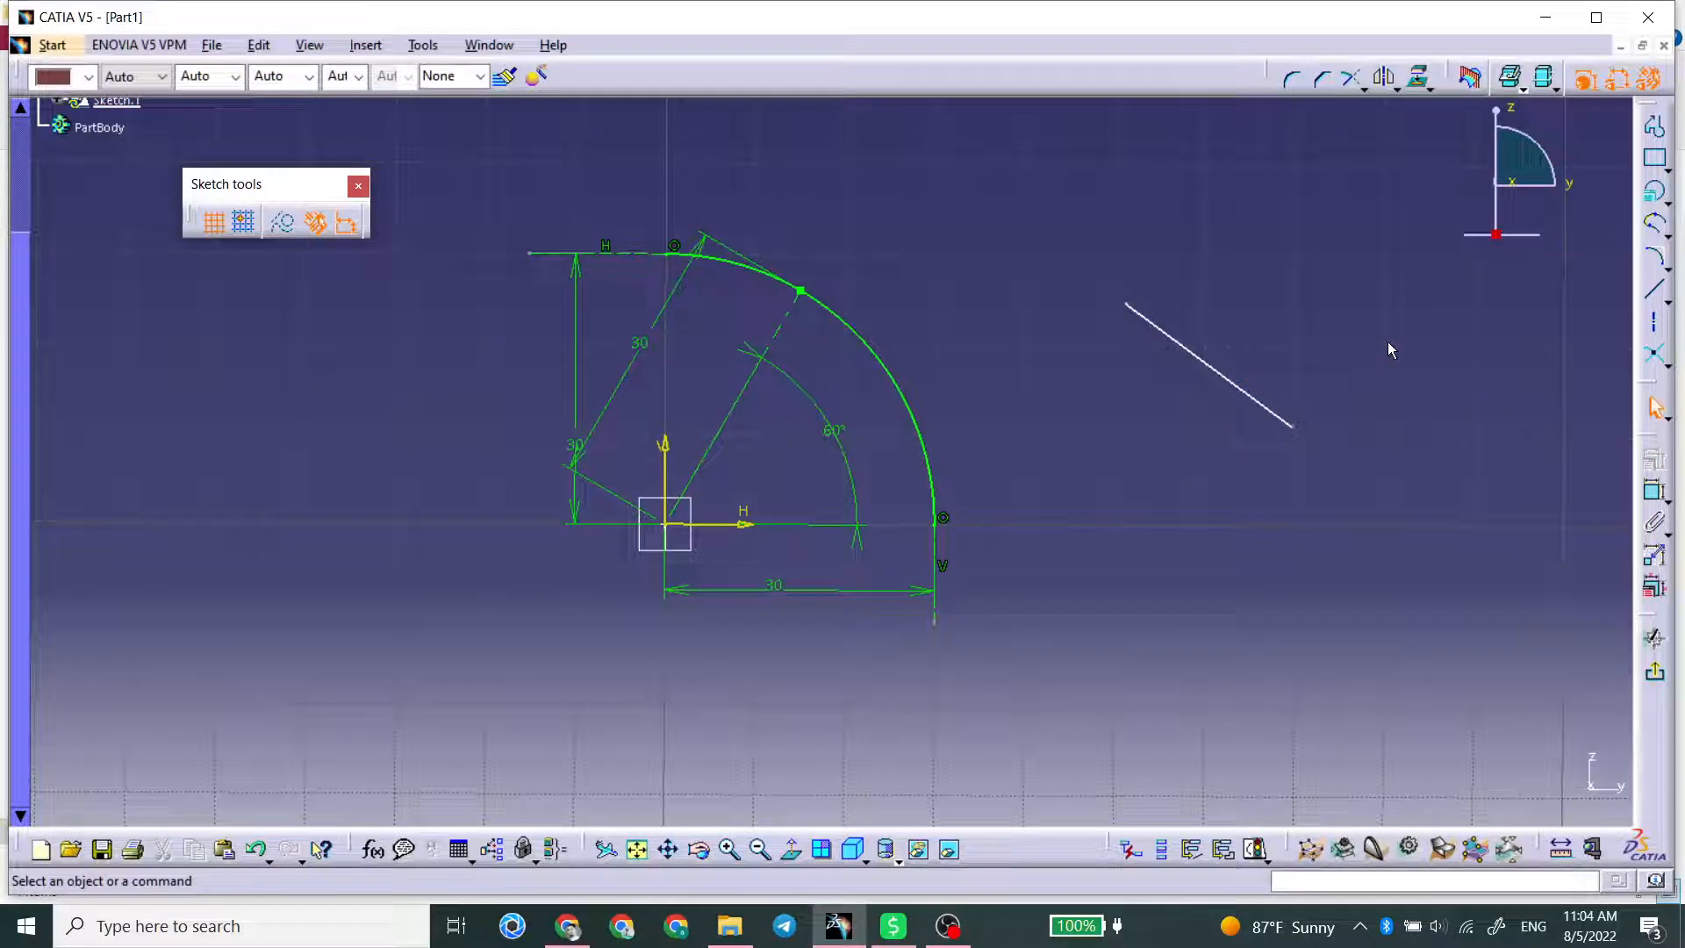
Step: Draw a two-segment profile beside the separate line with the Profile tool: about 24 mm at 140°, continuing about 10 mm at 60°
{"action": "left_click", "coordinate": [1655, 128]}
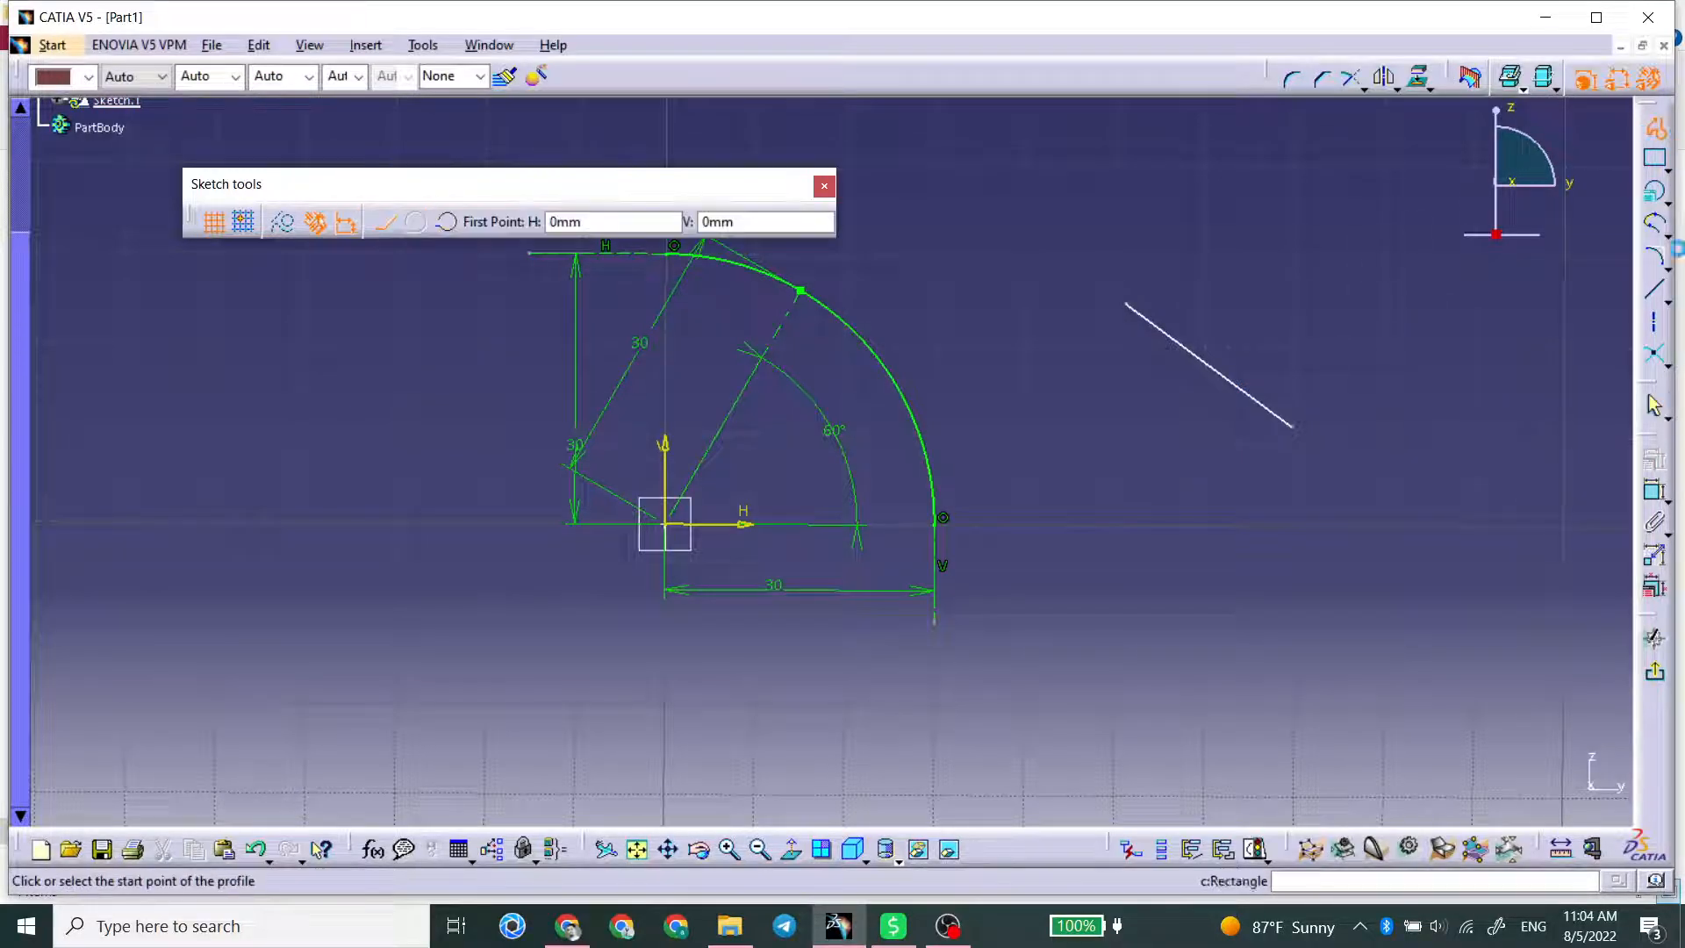
{"action": "left_click", "coordinate": [1371, 402]}
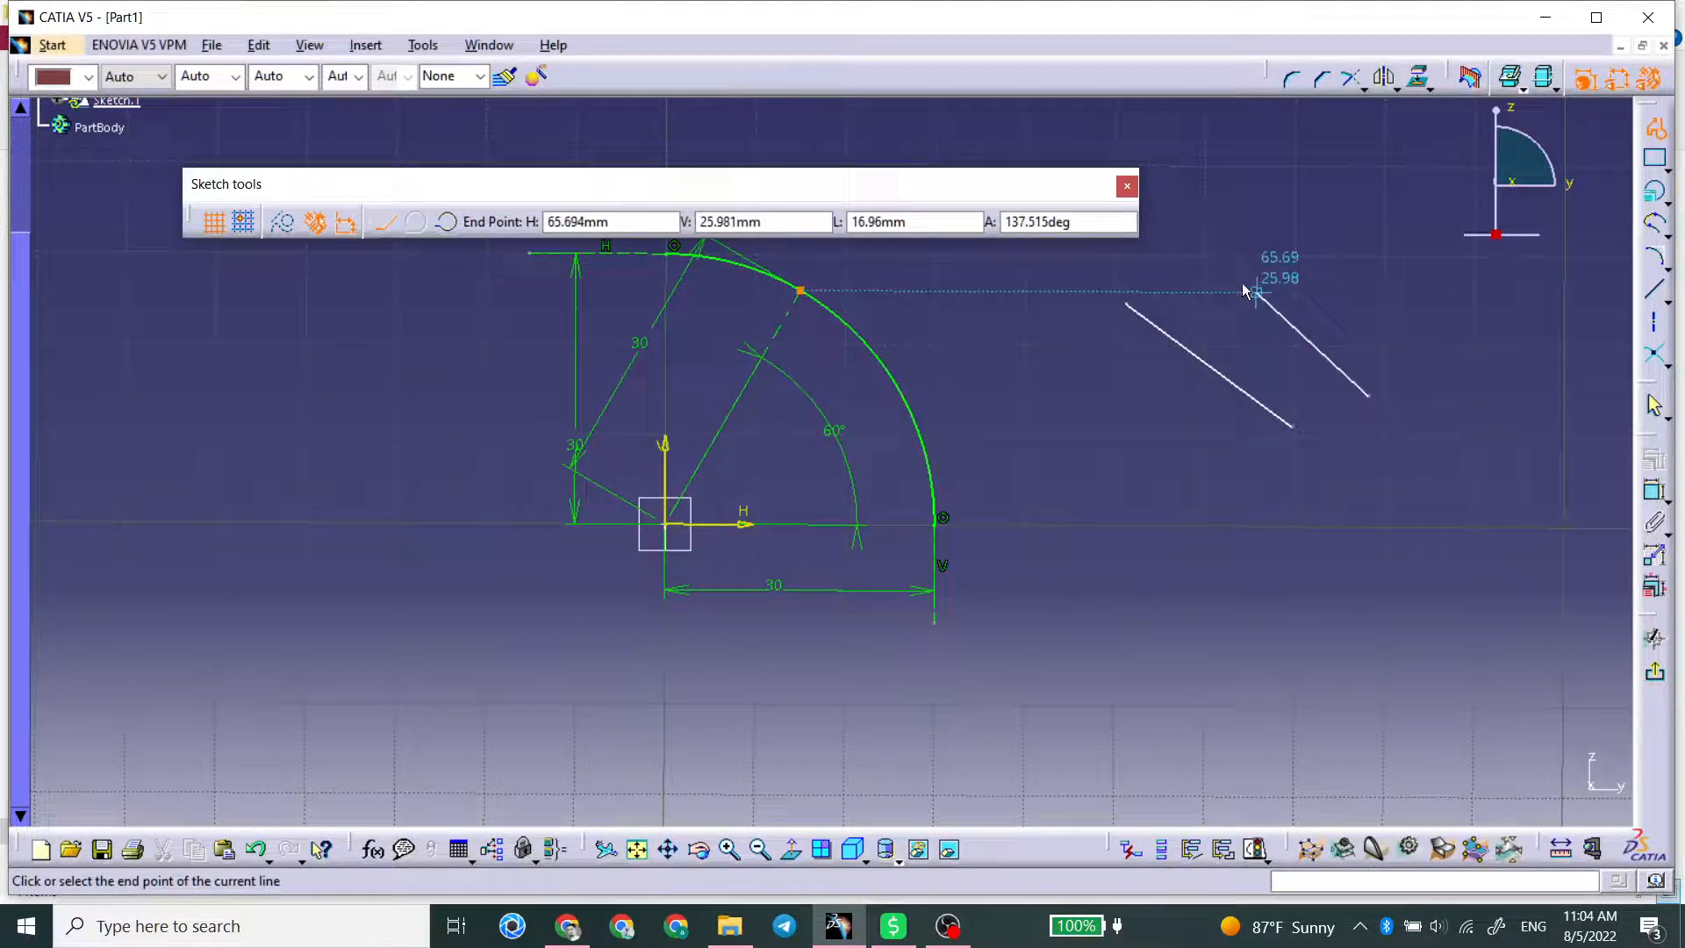
{"action": "left_click", "coordinate": [1204, 255]}
{"action": "middle_click_drag", "start_coordinate": [1257, 216], "coordinate": [1379, 289]}
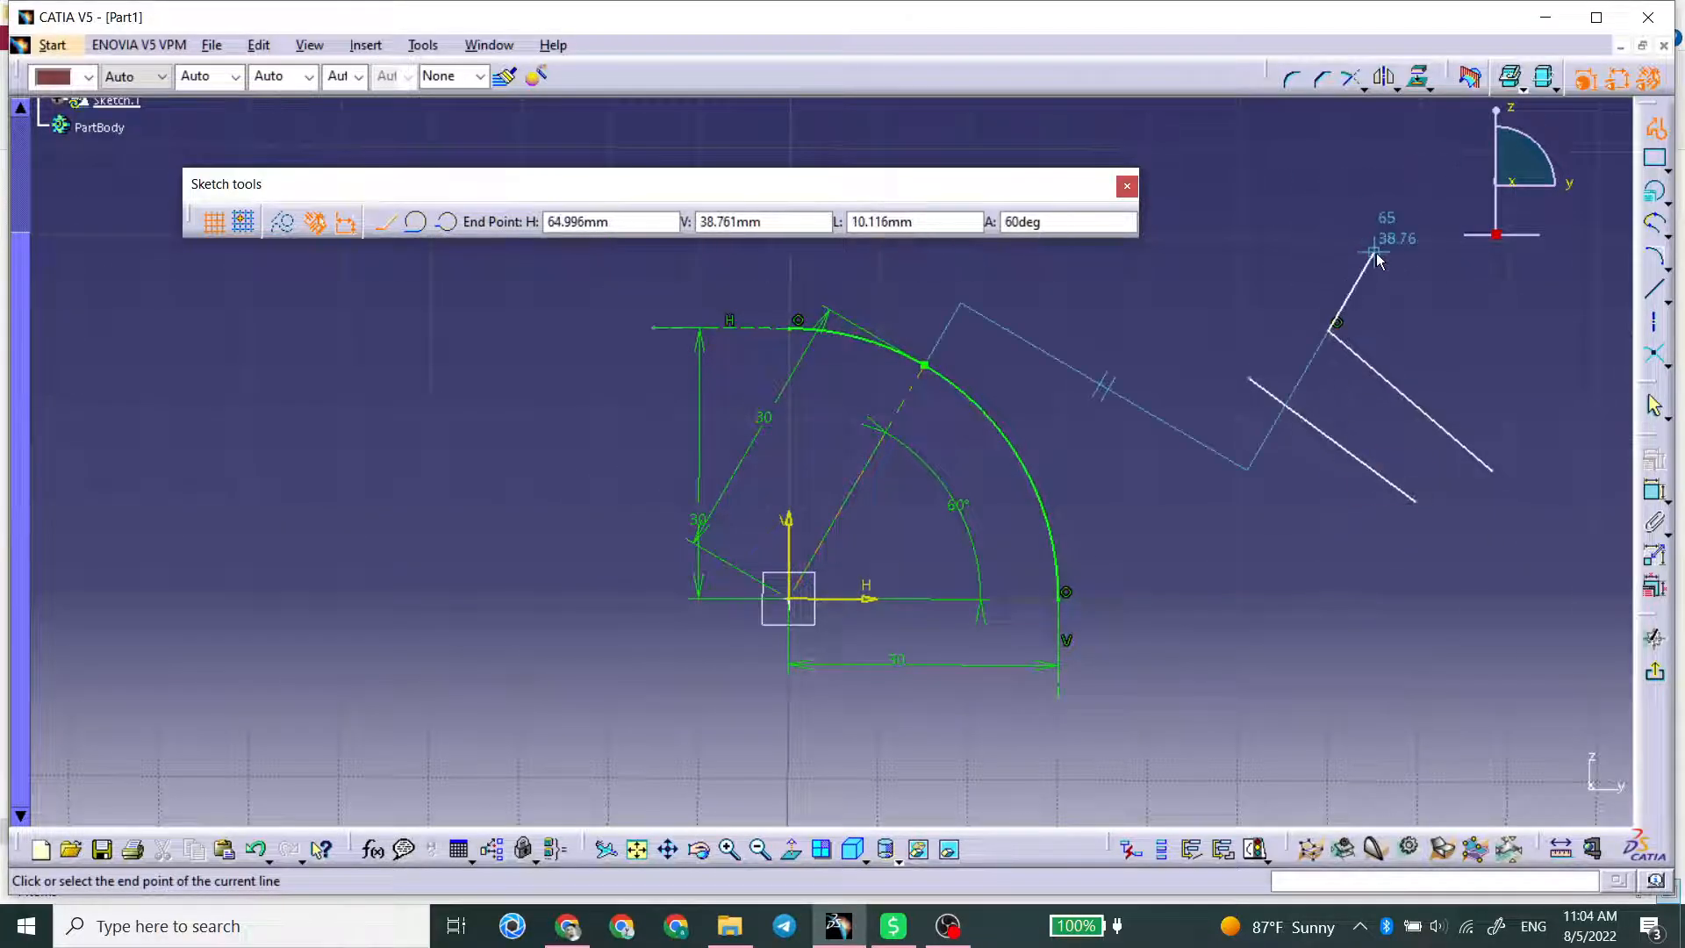
{"action": "double_click", "coordinate": [1374, 254]}
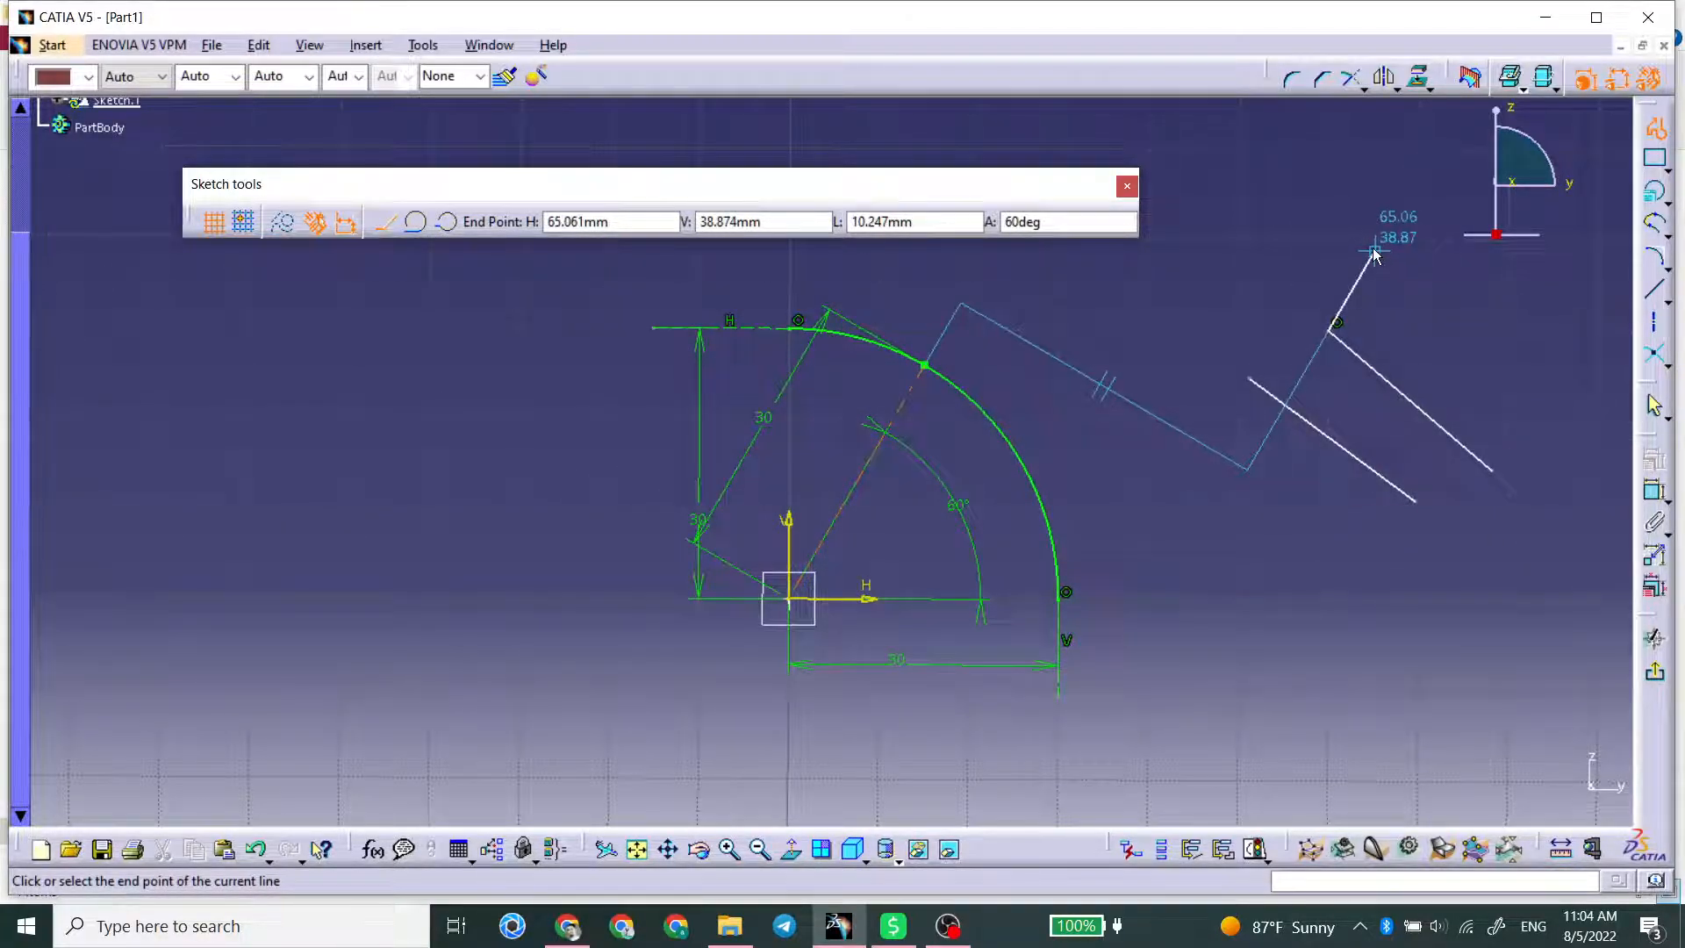
Step: Draw a single sloping line with the Line tool between the conic and the earlier separate line
{"action": "left_click", "coordinate": [1655, 290]}
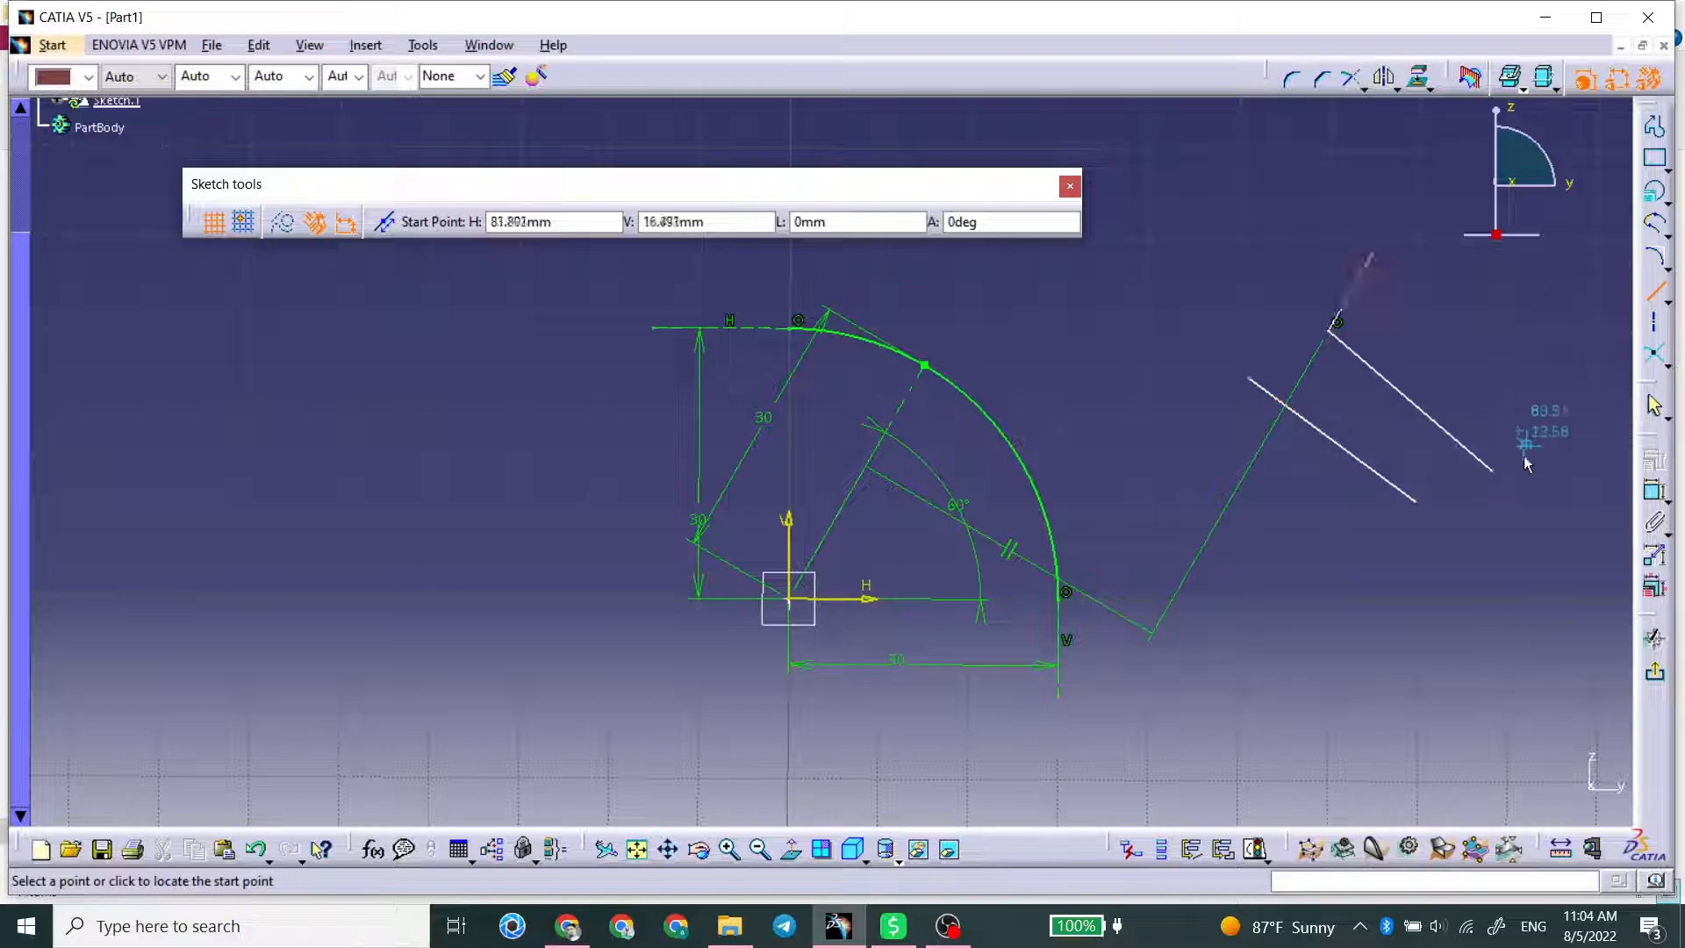
{"action": "left_click", "coordinate": [1374, 572]}
{"action": "left_click", "coordinate": [1149, 443]}
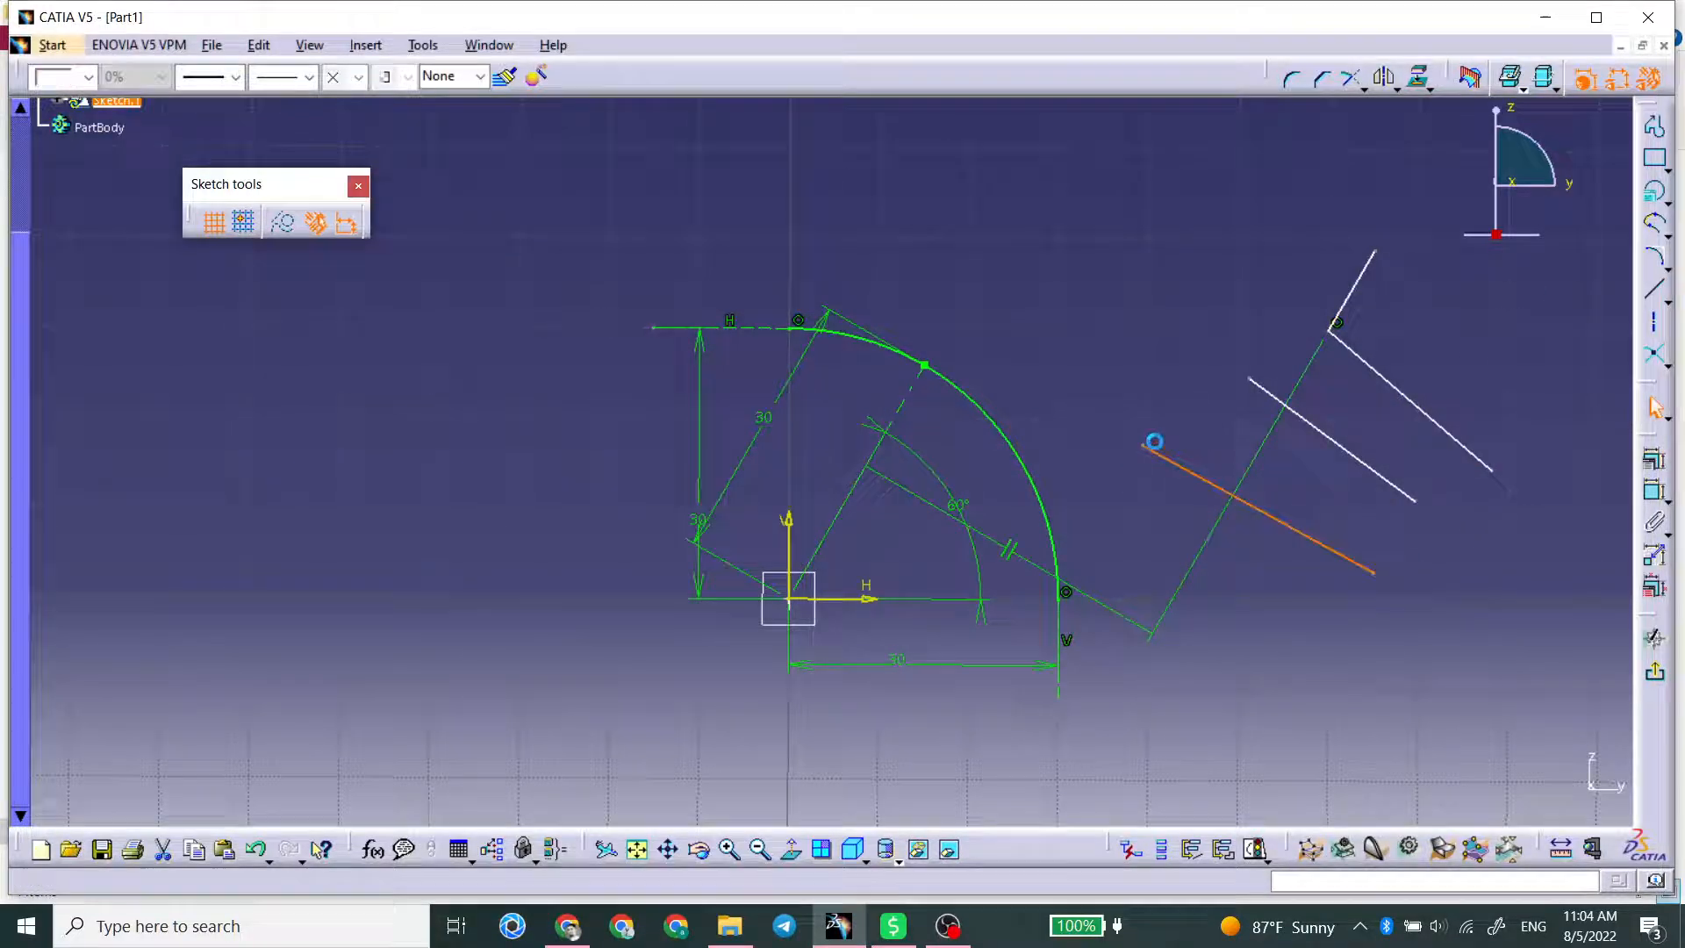
{"action": "left_click", "coordinate": [1439, 349]}
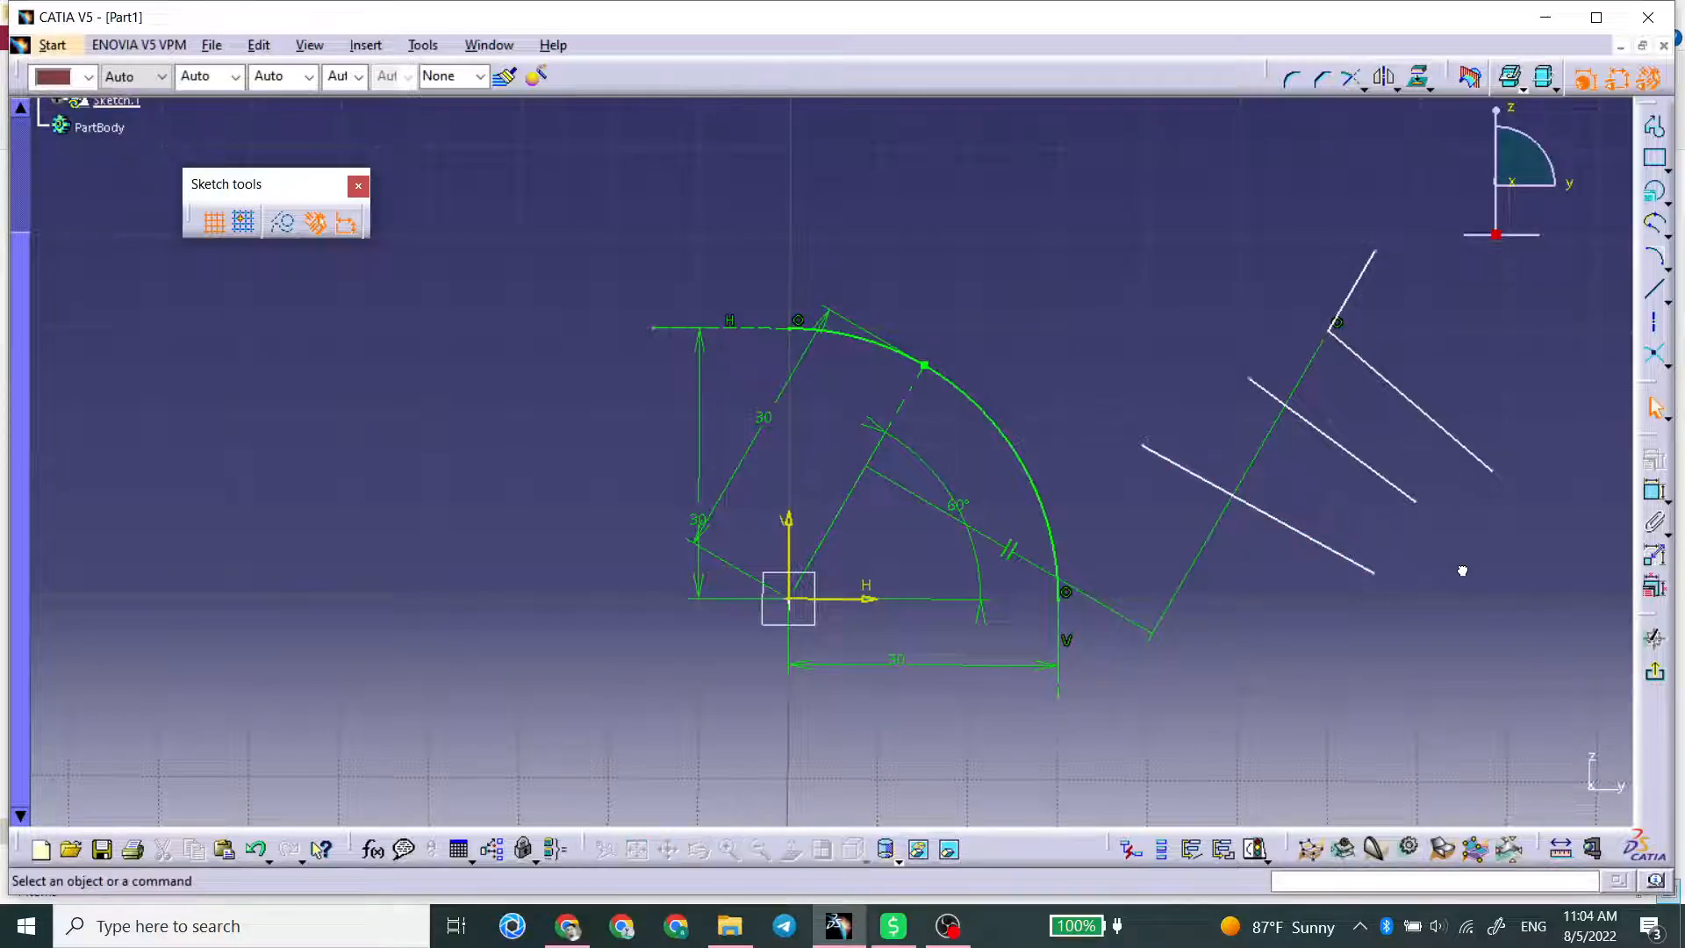
Step: Draw an axis between the two separate sloping lines, perpendicular to the profile's short segment
{"action": "left_click", "coordinate": [1655, 329]}
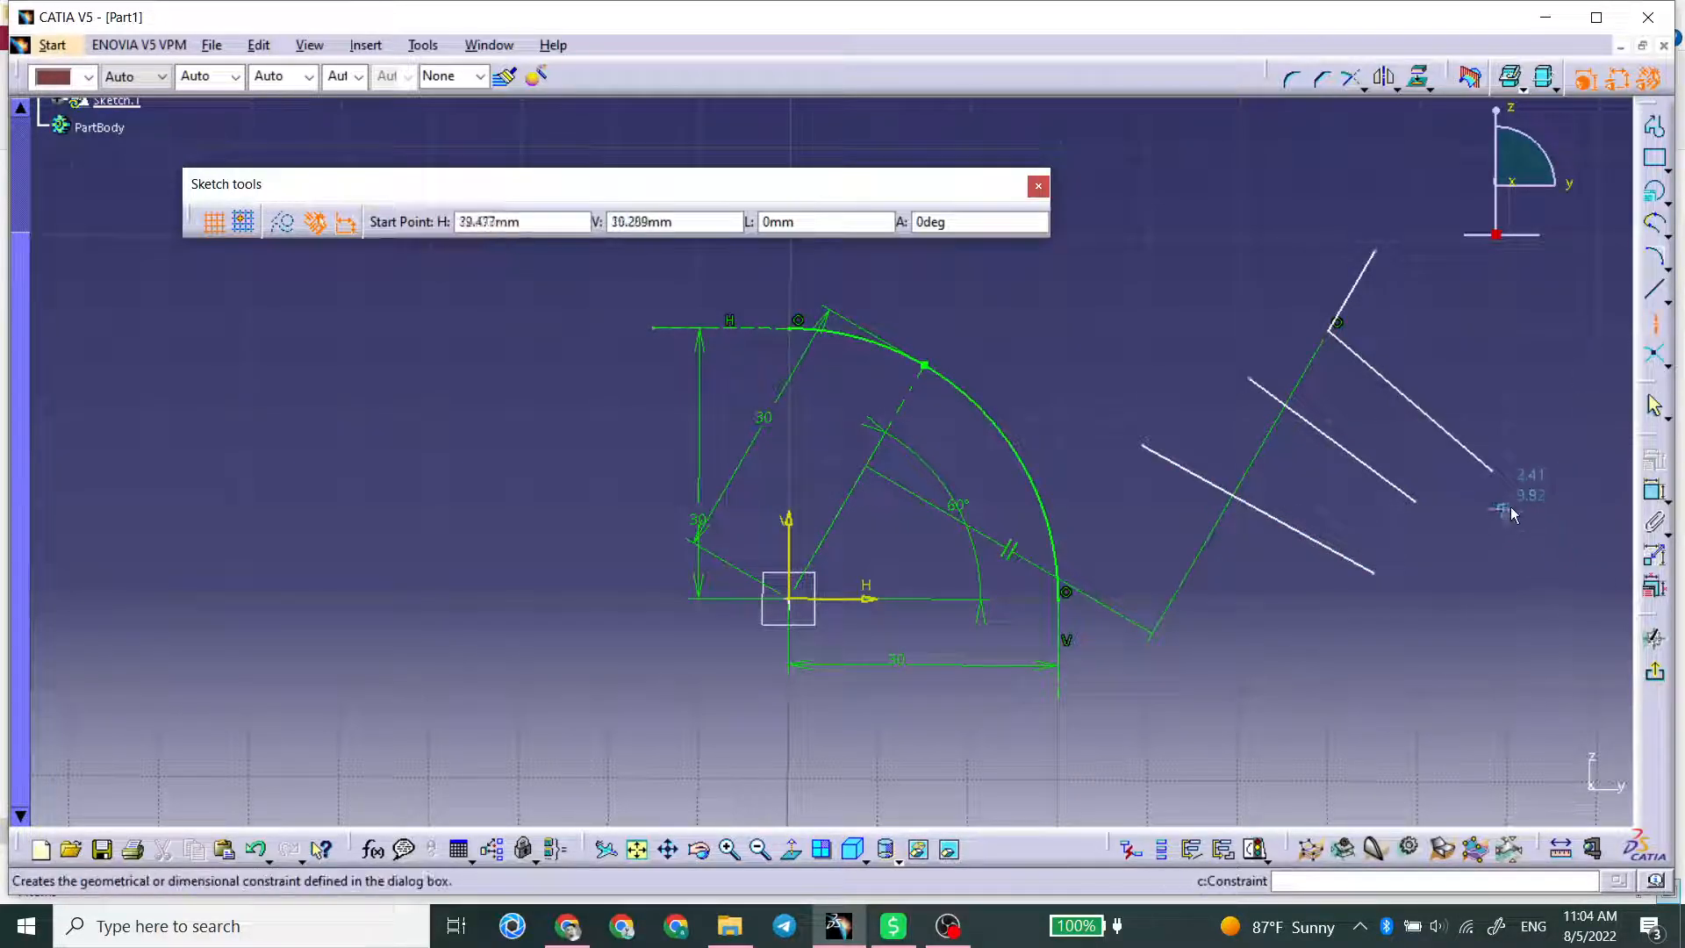
{"action": "left_click", "coordinate": [1399, 551]}
{"action": "left_click", "coordinate": [1171, 405]}
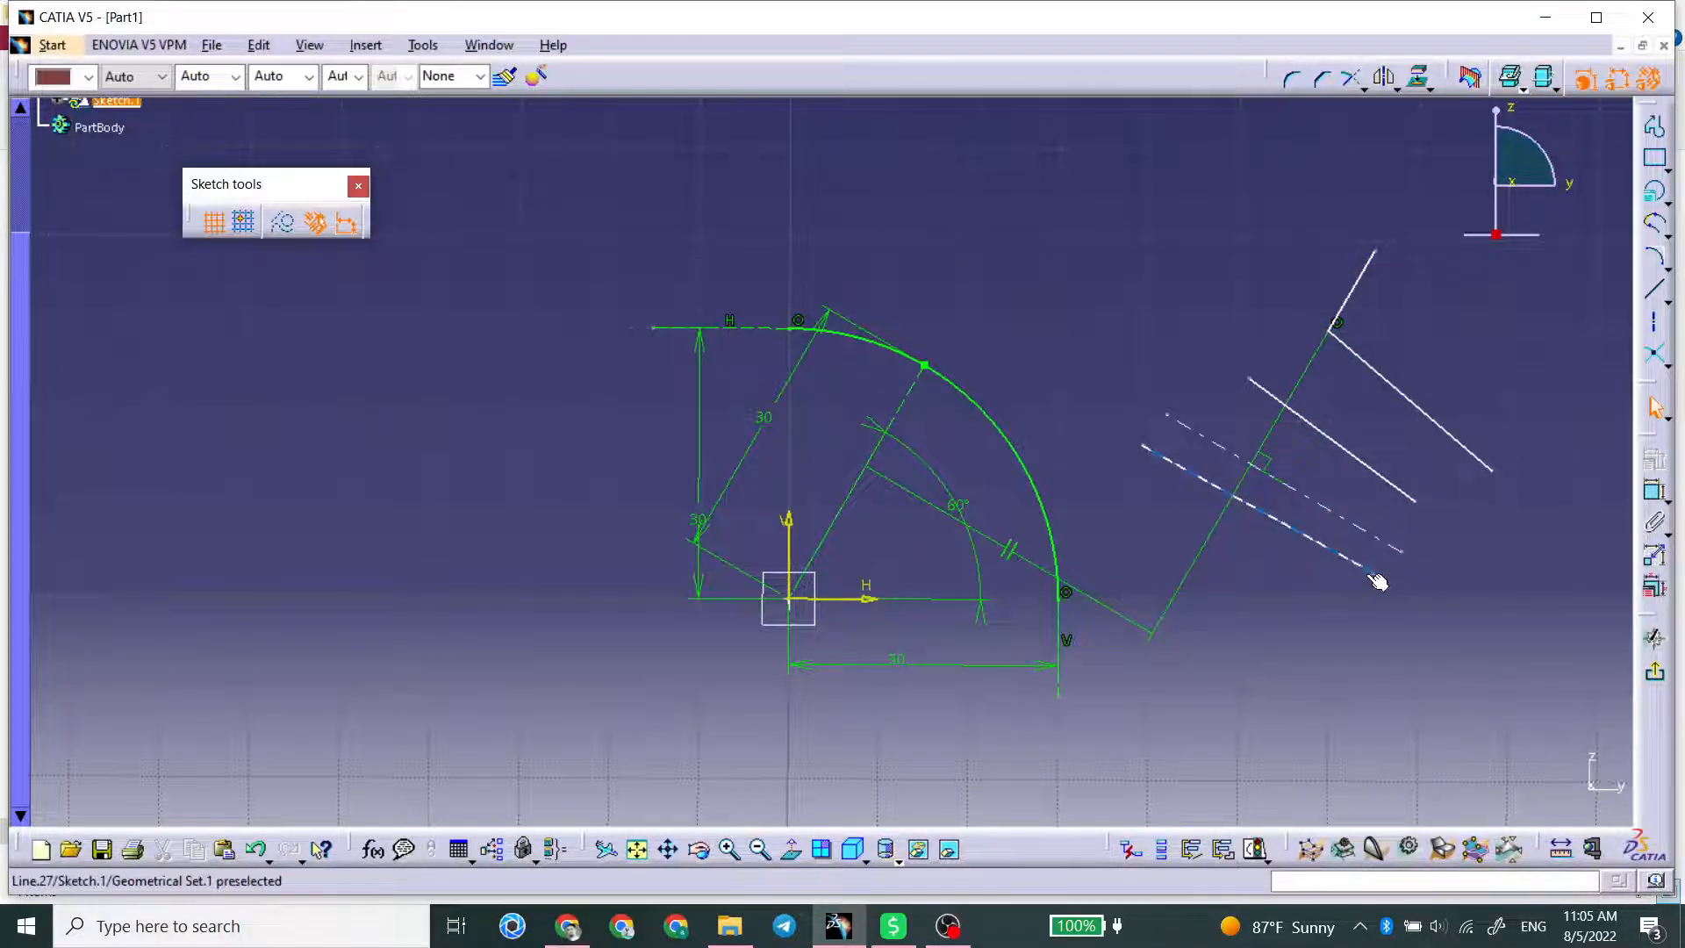
Step: Try to apply line type 2 to the new axis and clear the selection
{"action": "left_click", "coordinate": [1400, 547]}
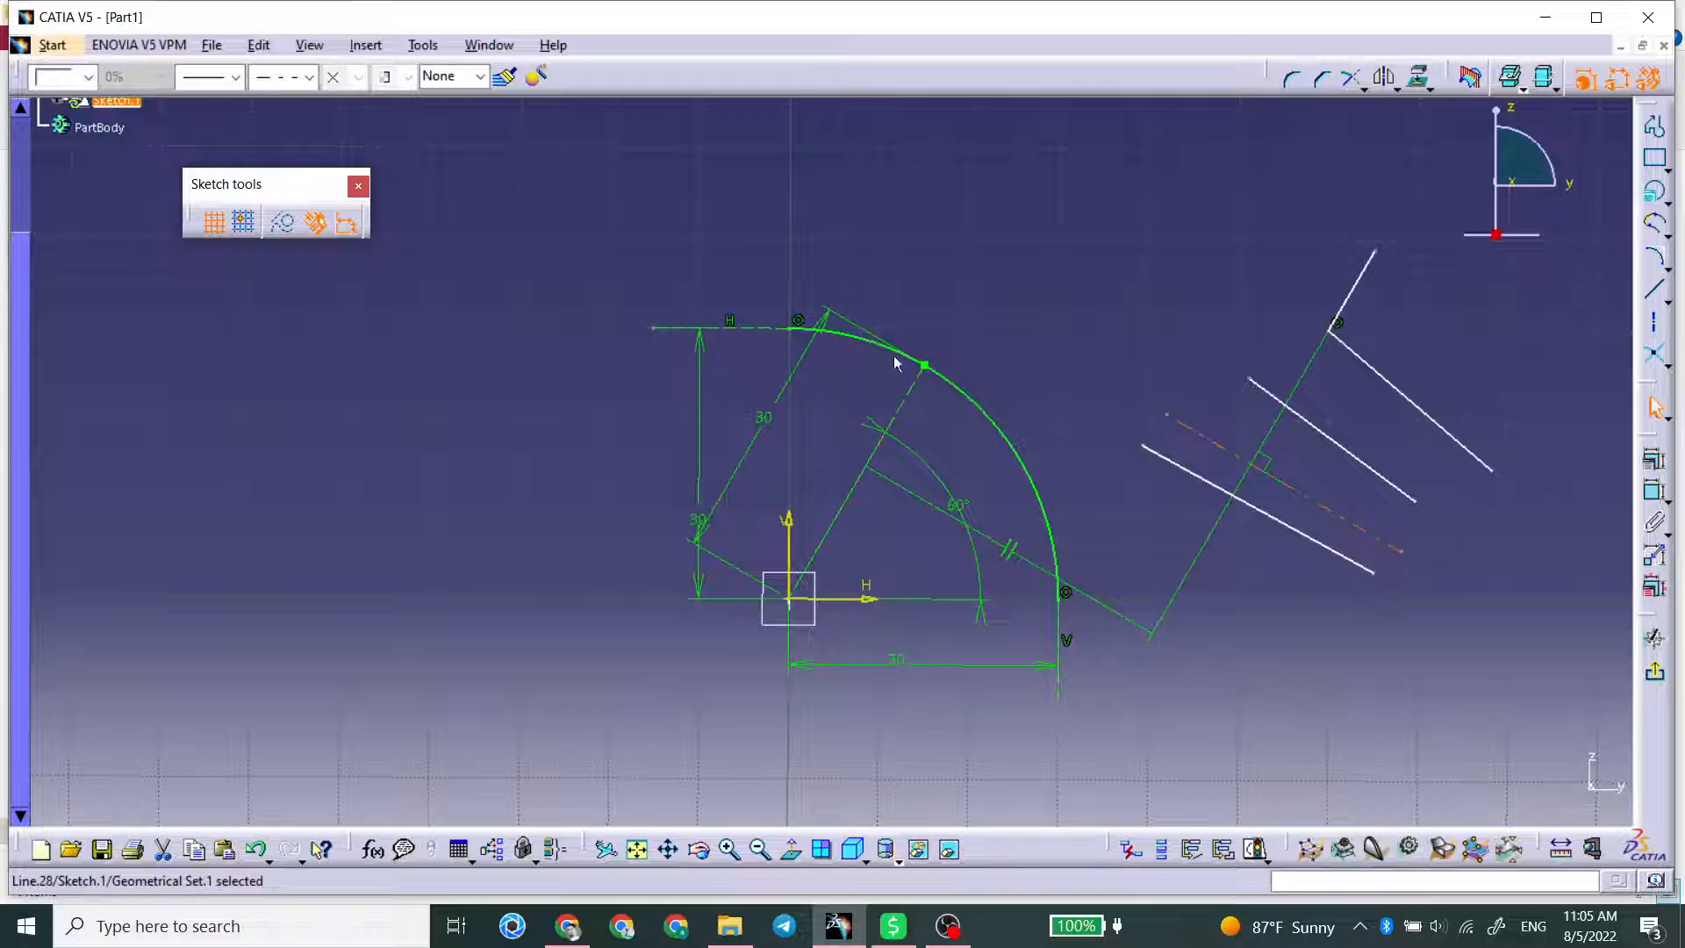
{"action": "left_click", "coordinate": [309, 76]}
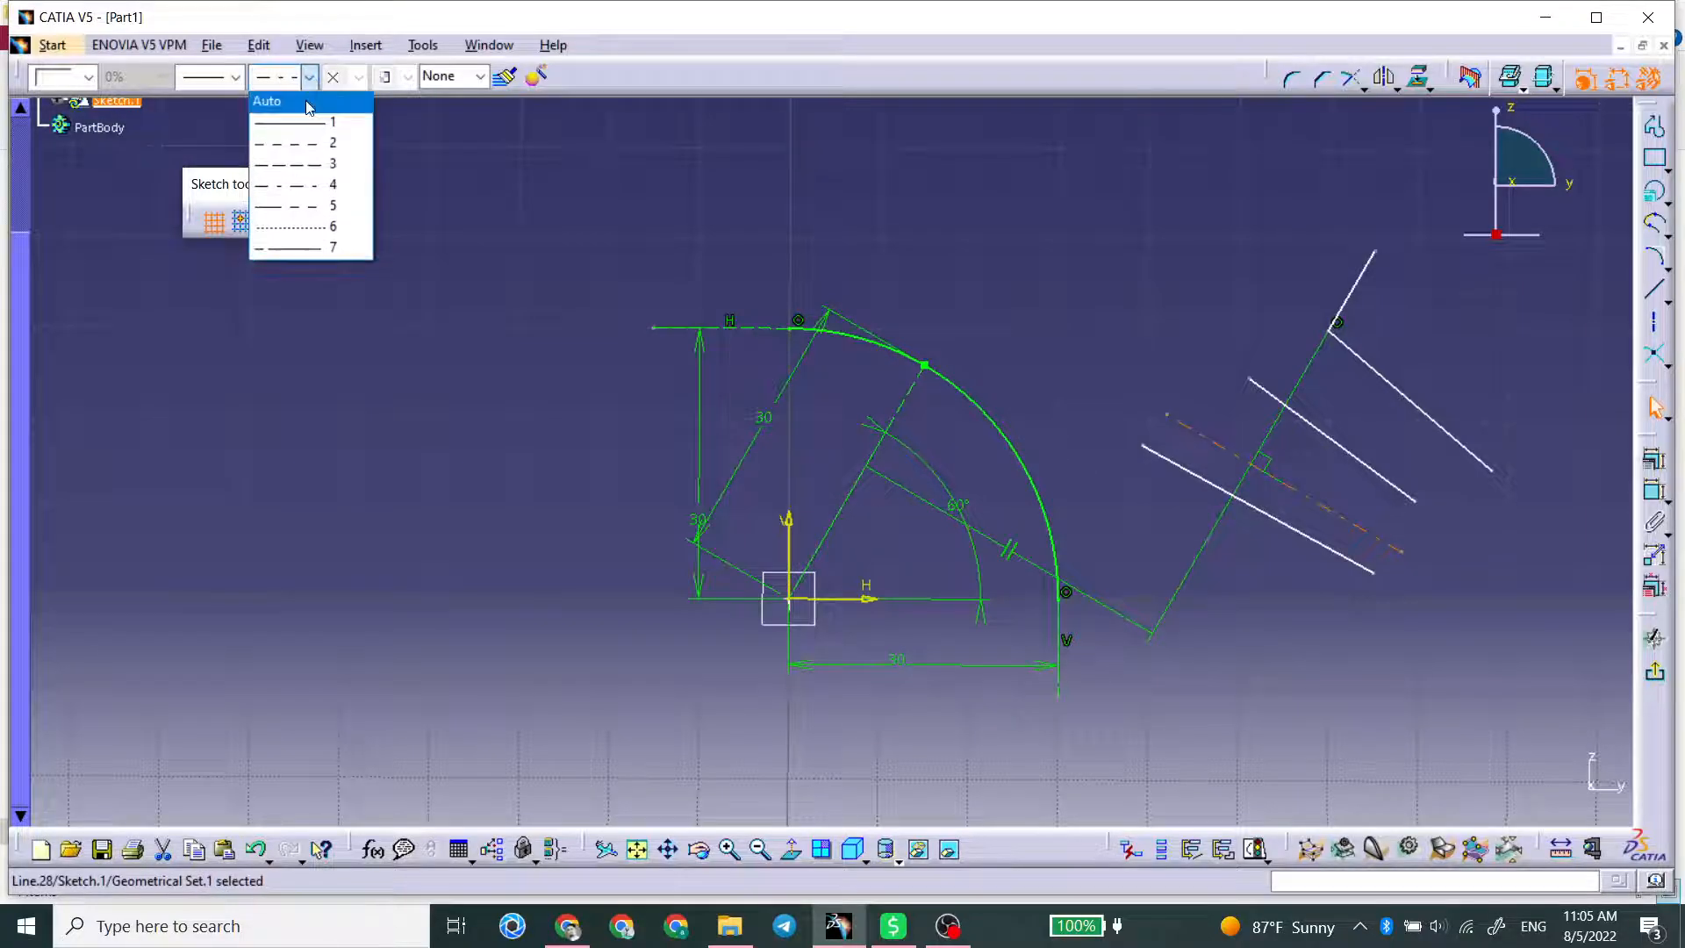
{"action": "left_click", "coordinate": [281, 143]}
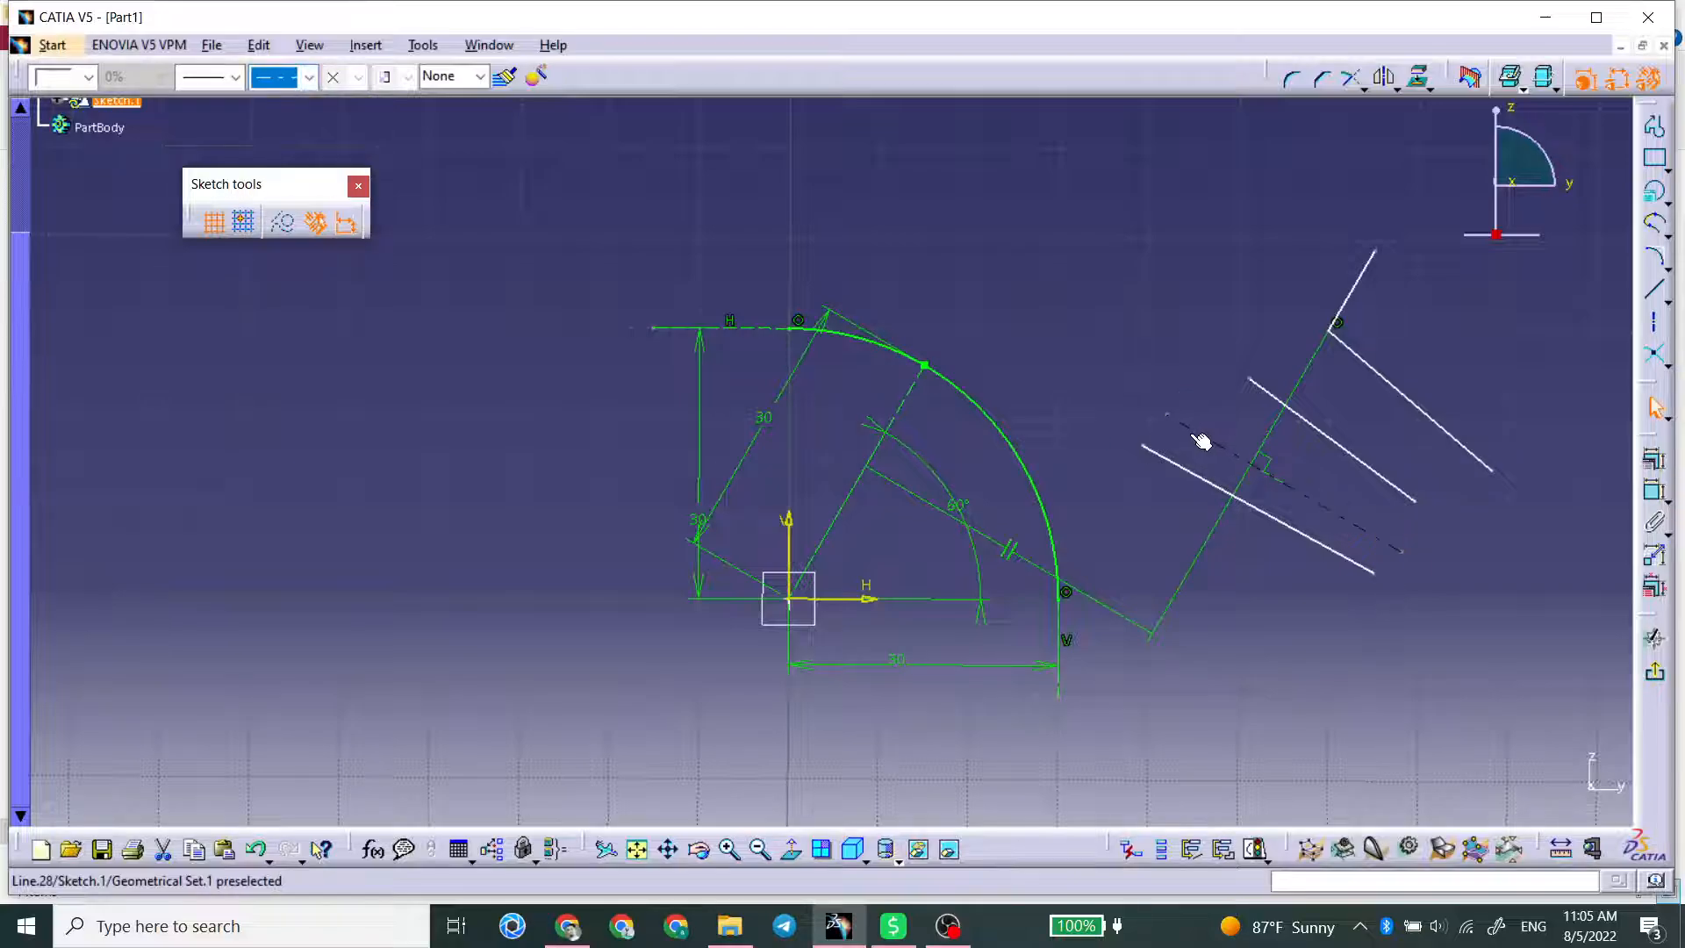
{"action": "left_click", "coordinate": [1357, 486]}
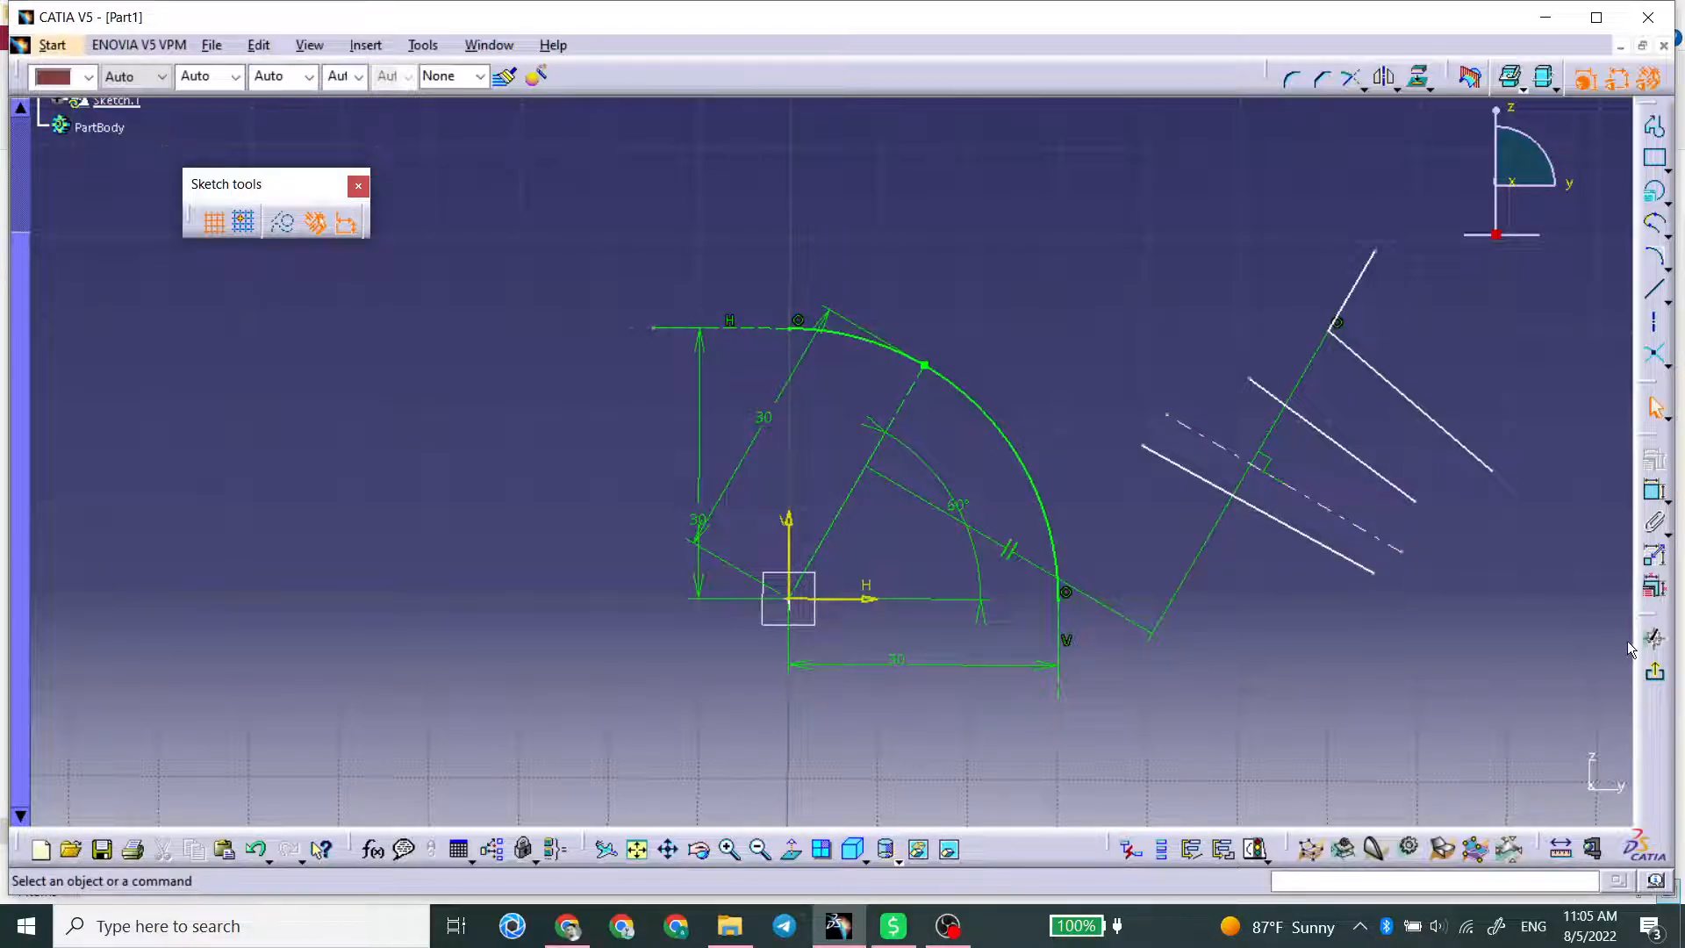
Step: Exit the sketch to check which elements show in 3D, and reopen it for editing
{"action": "left_click", "coordinate": [1654, 638]}
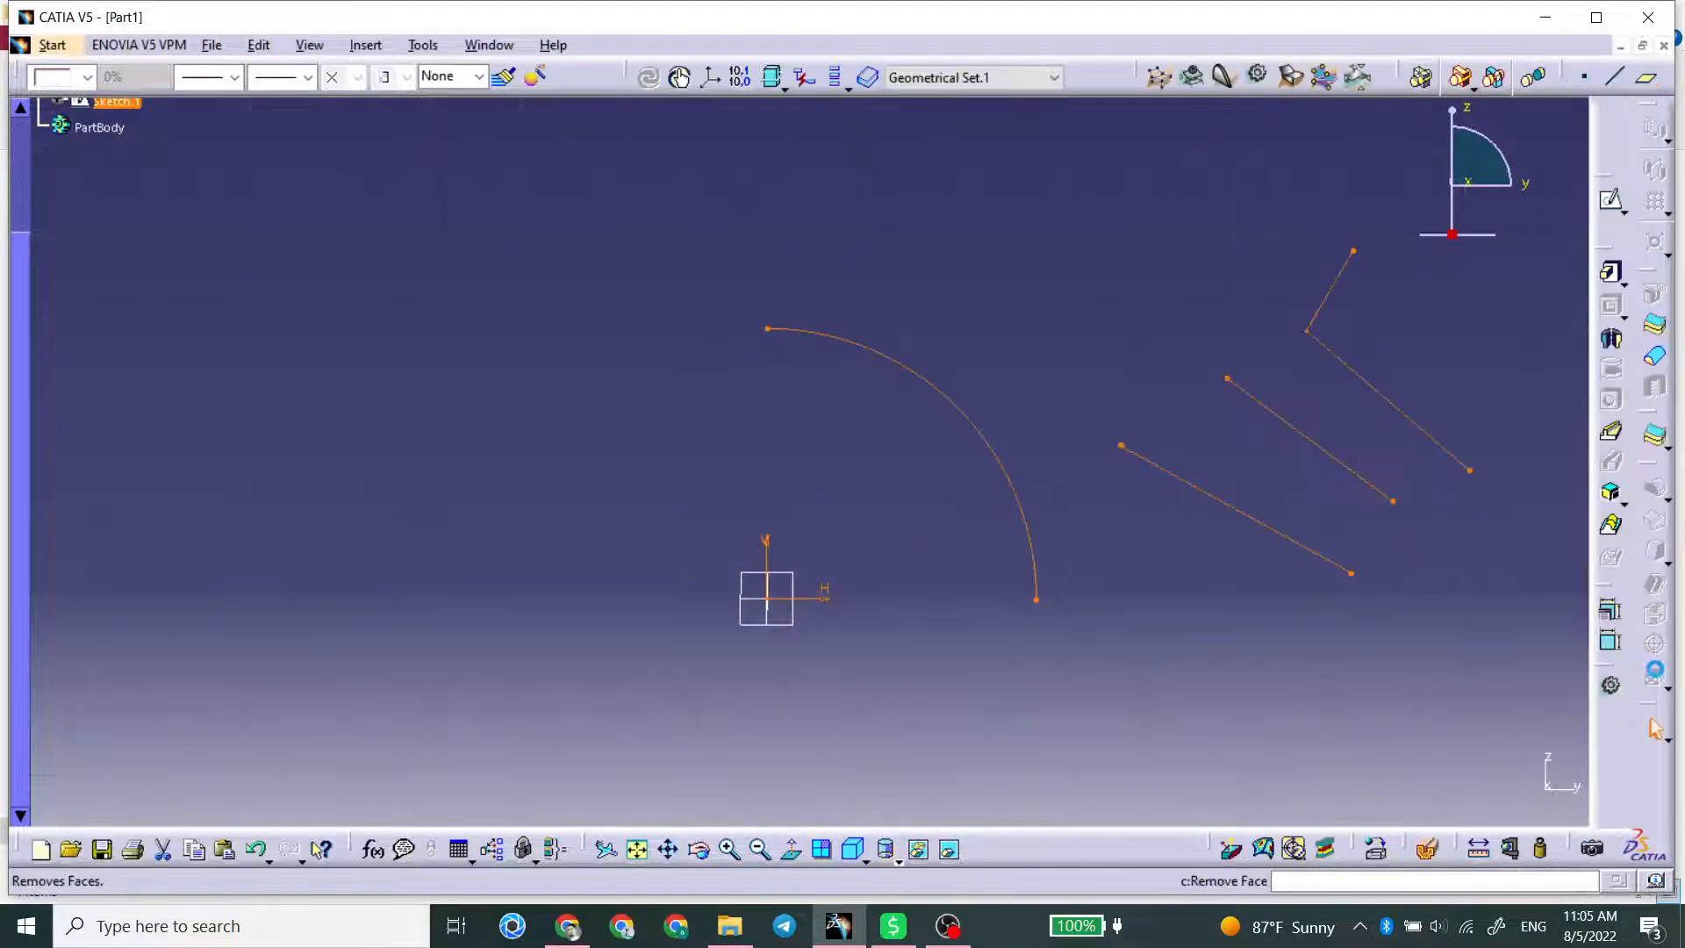
{"action": "left_click", "coordinate": [1153, 424]}
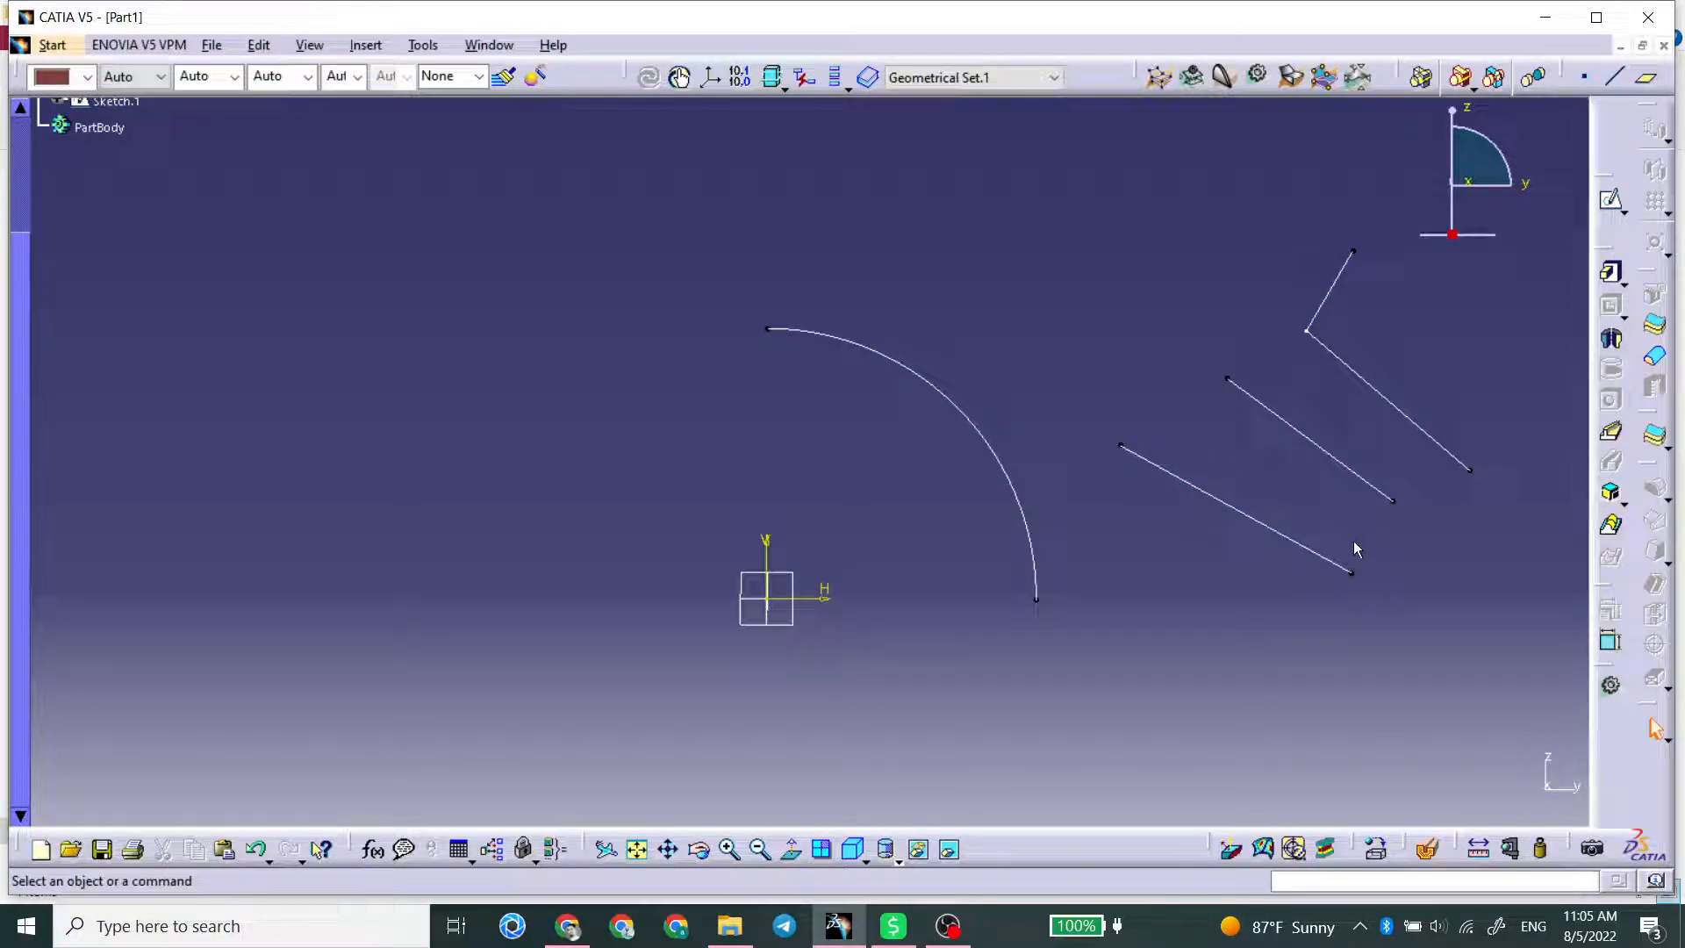
{"action": "double_click", "coordinate": [1271, 527]}
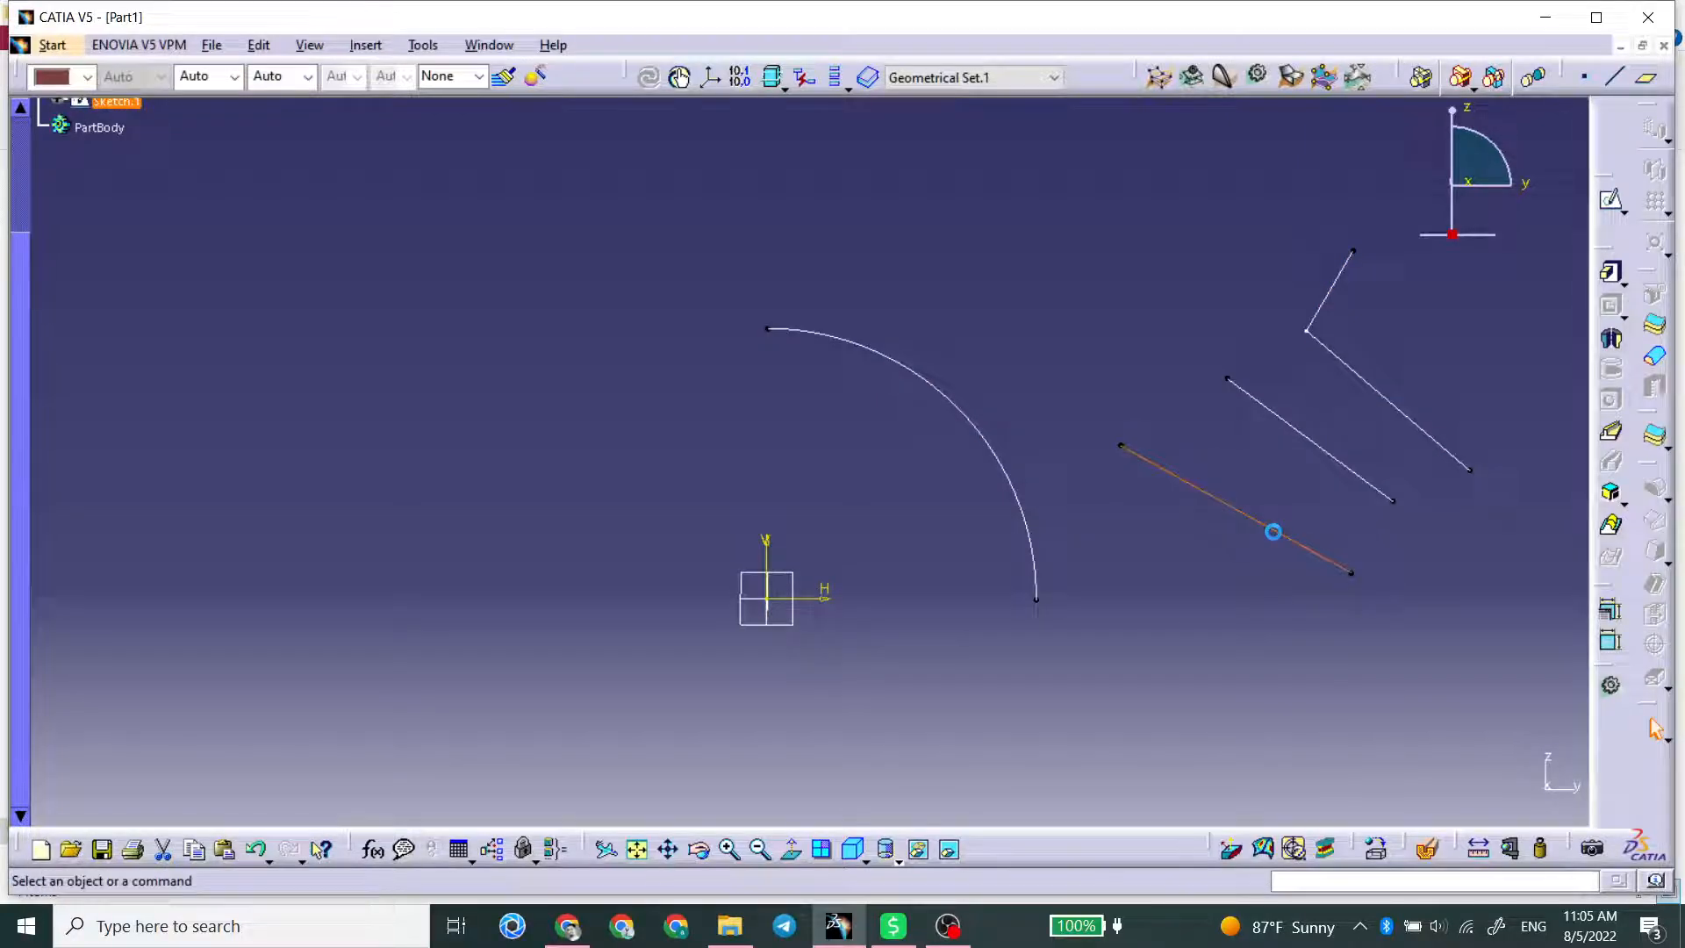
Step: Select the axis and the solid line just below it in turn to compare their line types
{"action": "left_click", "coordinate": [1213, 444]}
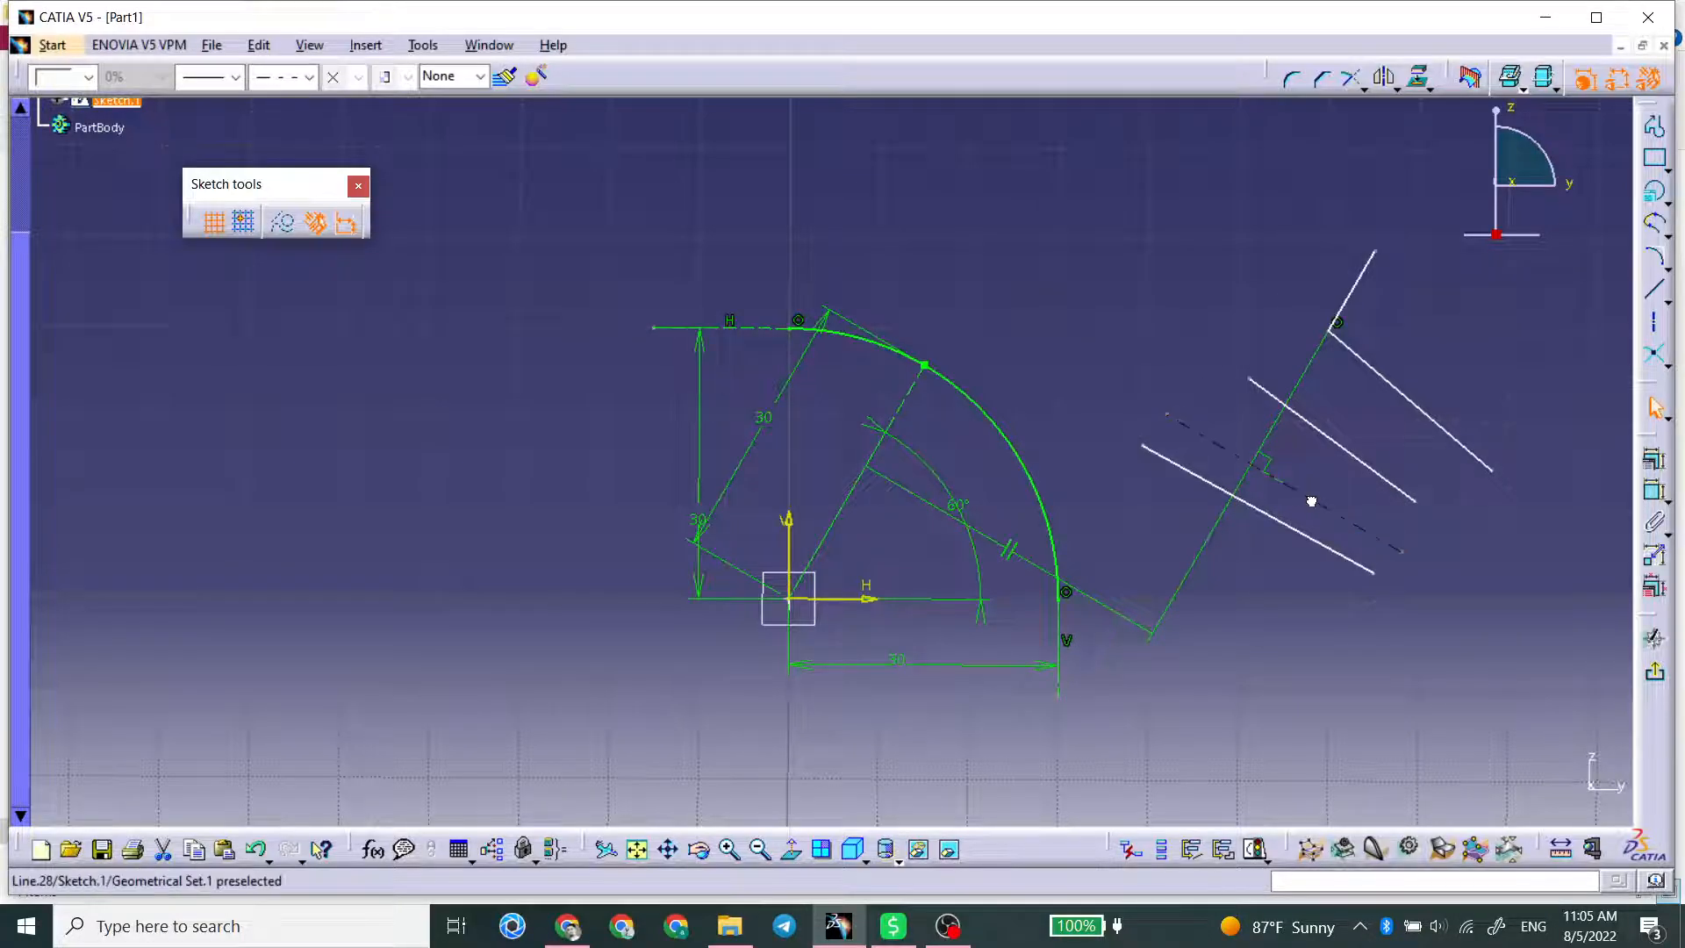
{"action": "left_click", "coordinate": [1345, 555]}
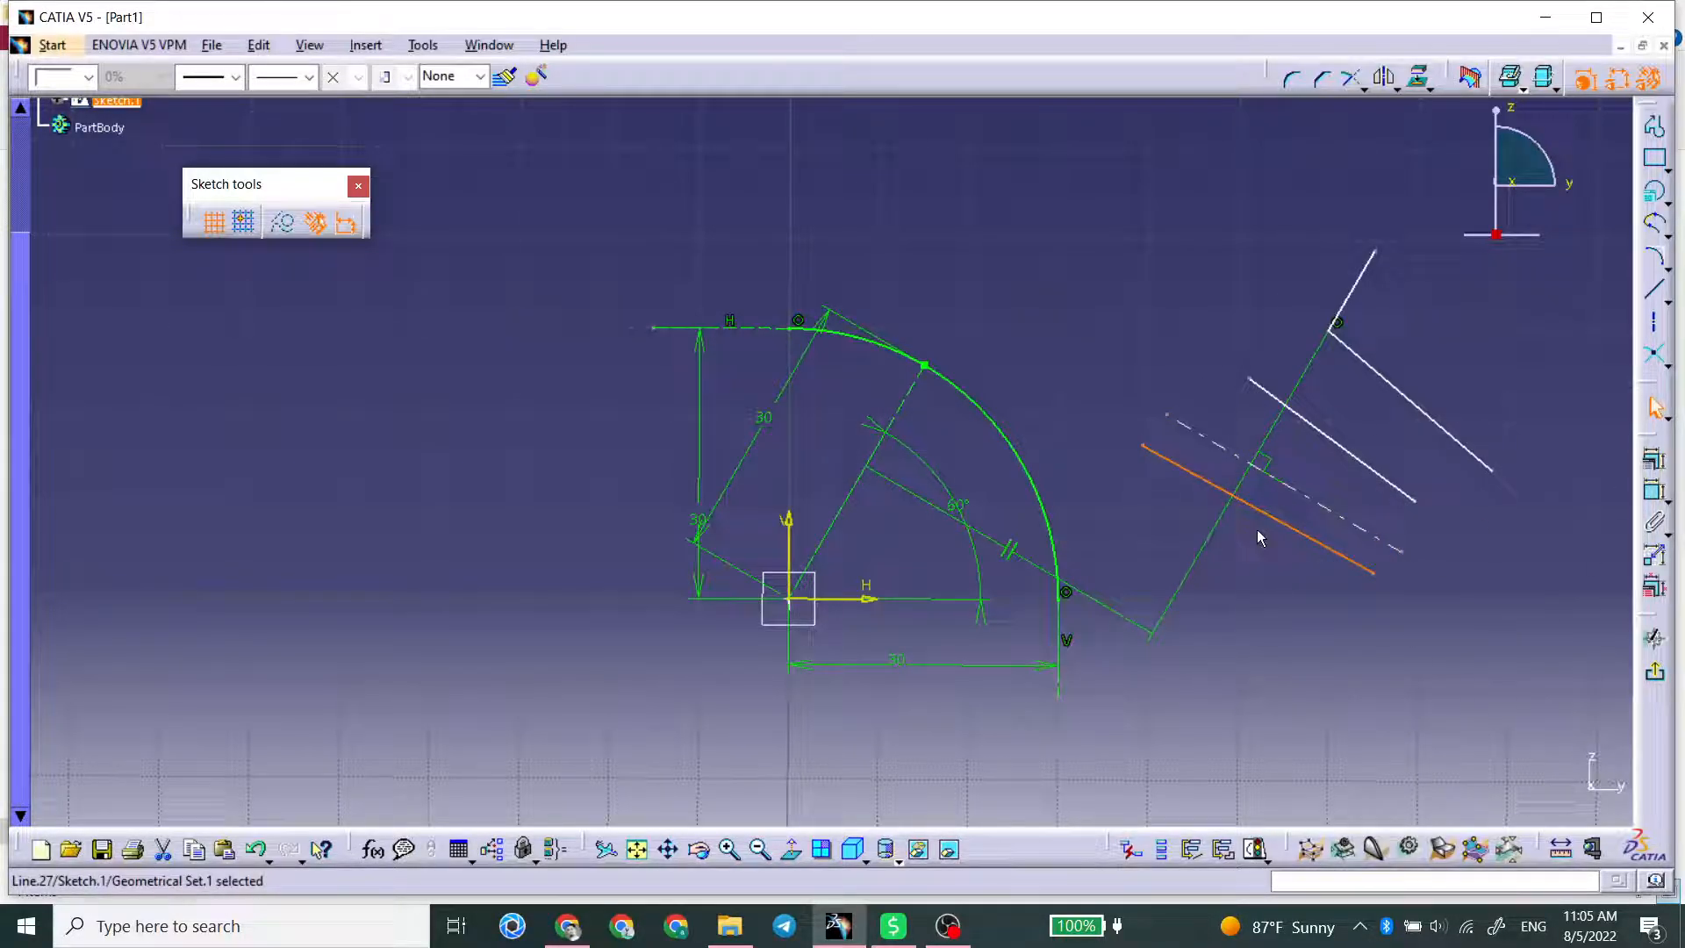
{"action": "left_click", "coordinate": [1327, 516]}
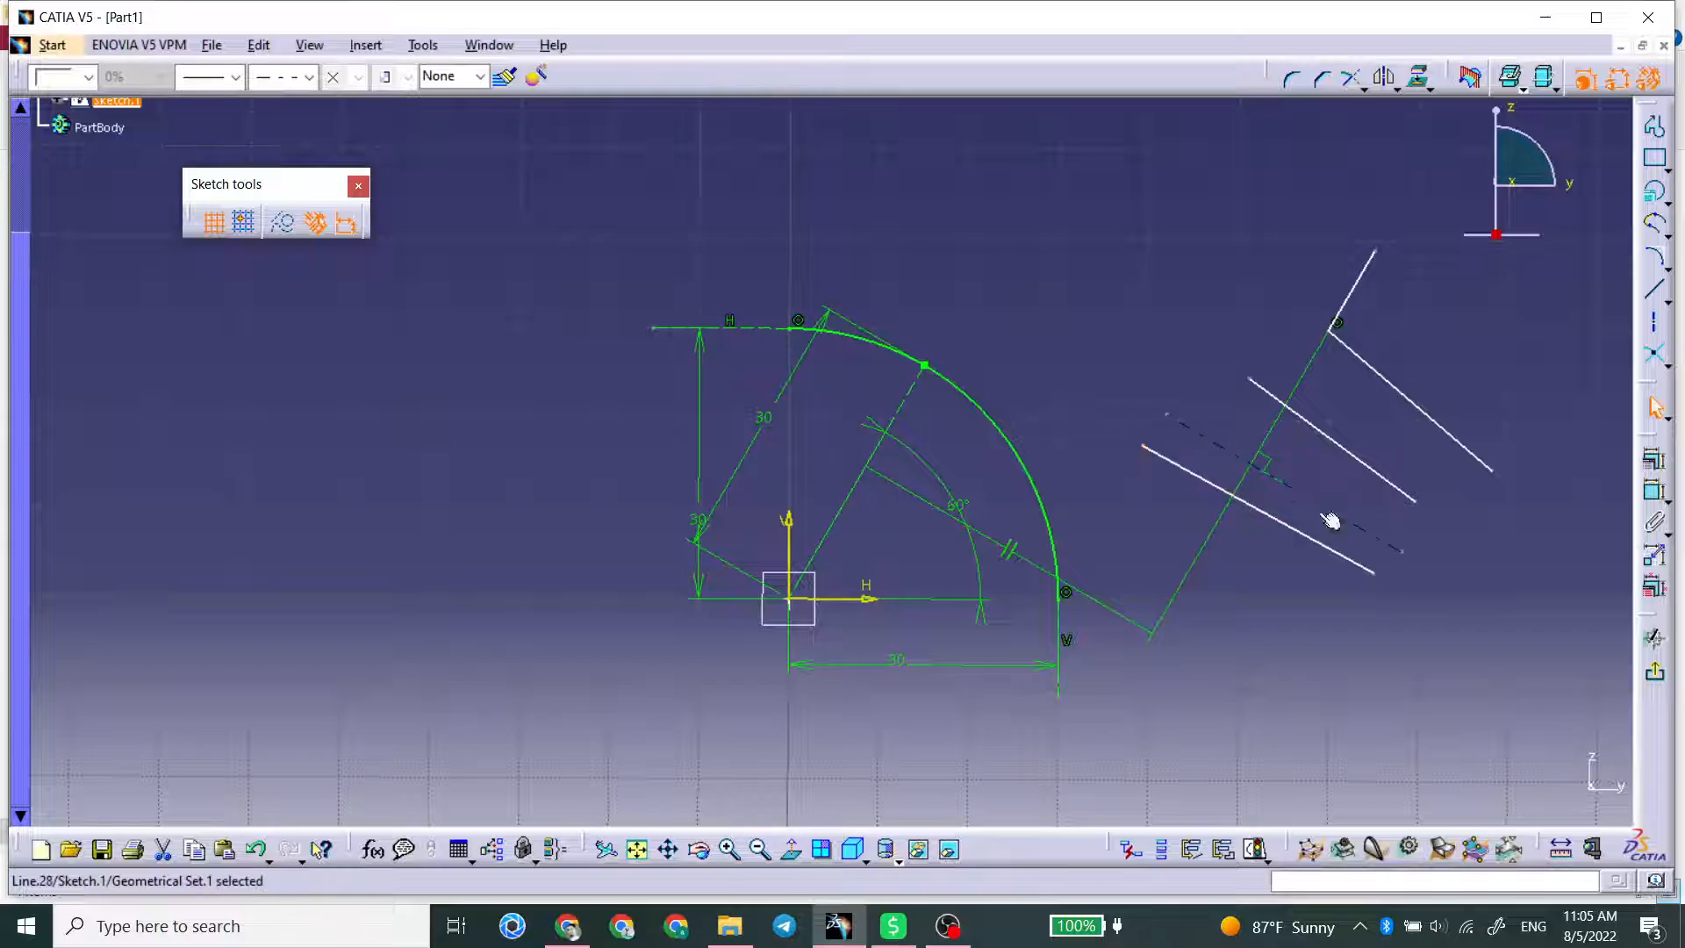
{"action": "left_click", "coordinate": [1299, 544]}
{"action": "left_click", "coordinate": [1302, 538]}
{"action": "left_click", "coordinate": [1309, 551]}
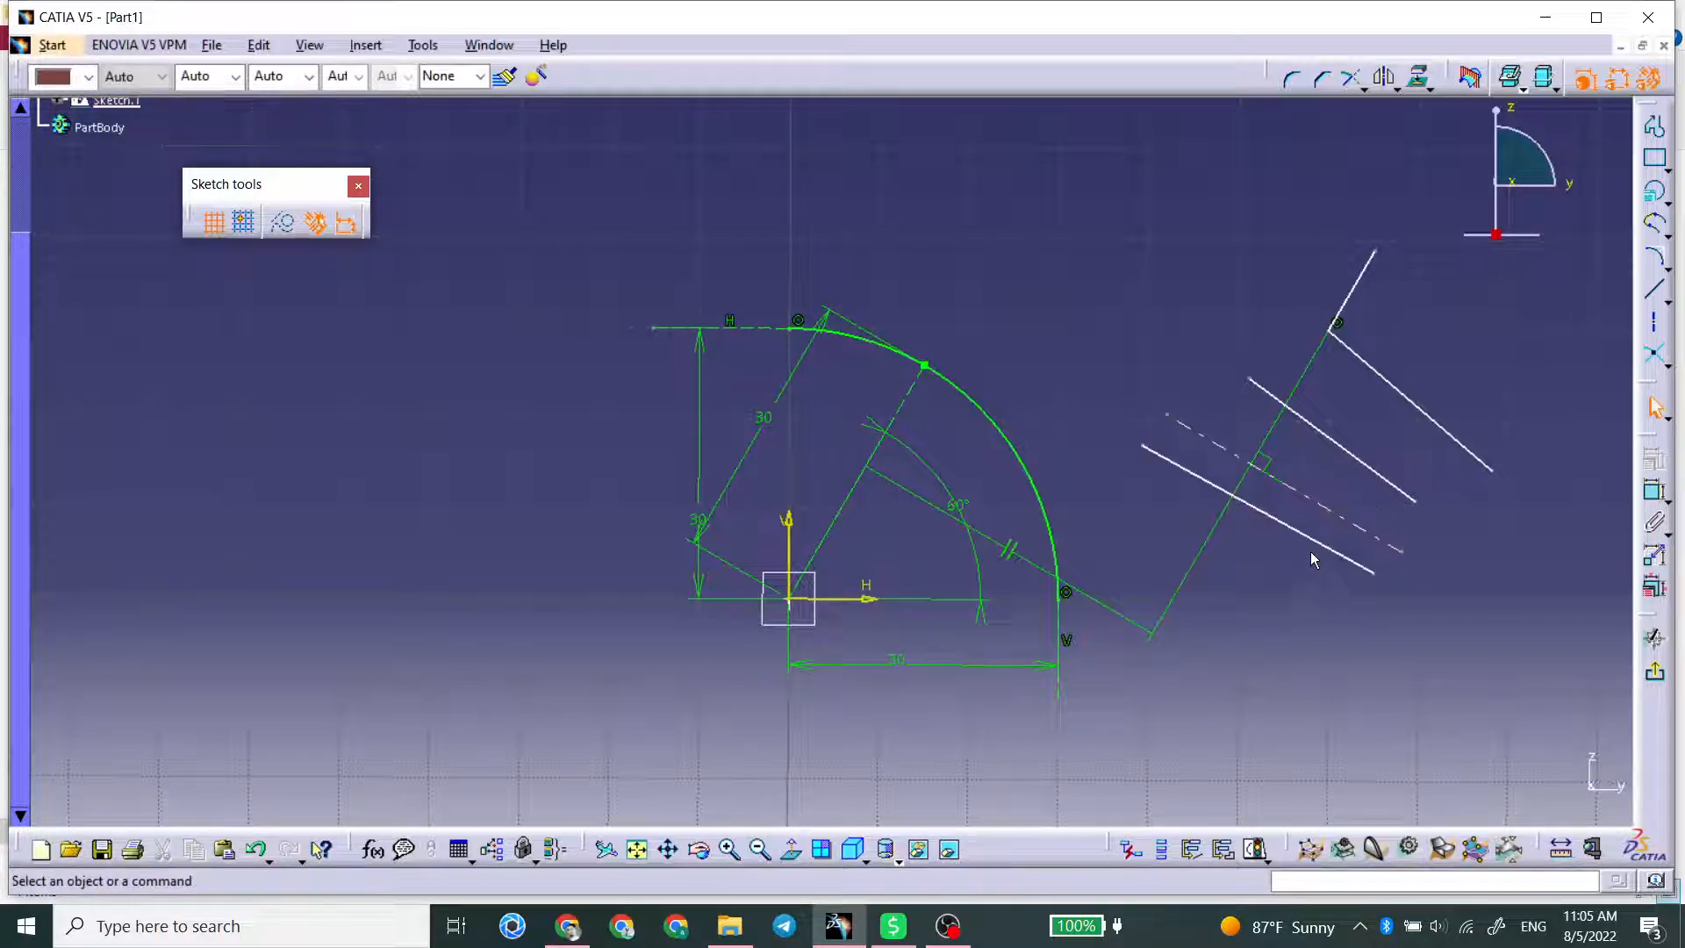
Step: Convert the solid line below the axis into a construction element and compare it with the axis
{"action": "left_click", "coordinate": [1314, 543]}
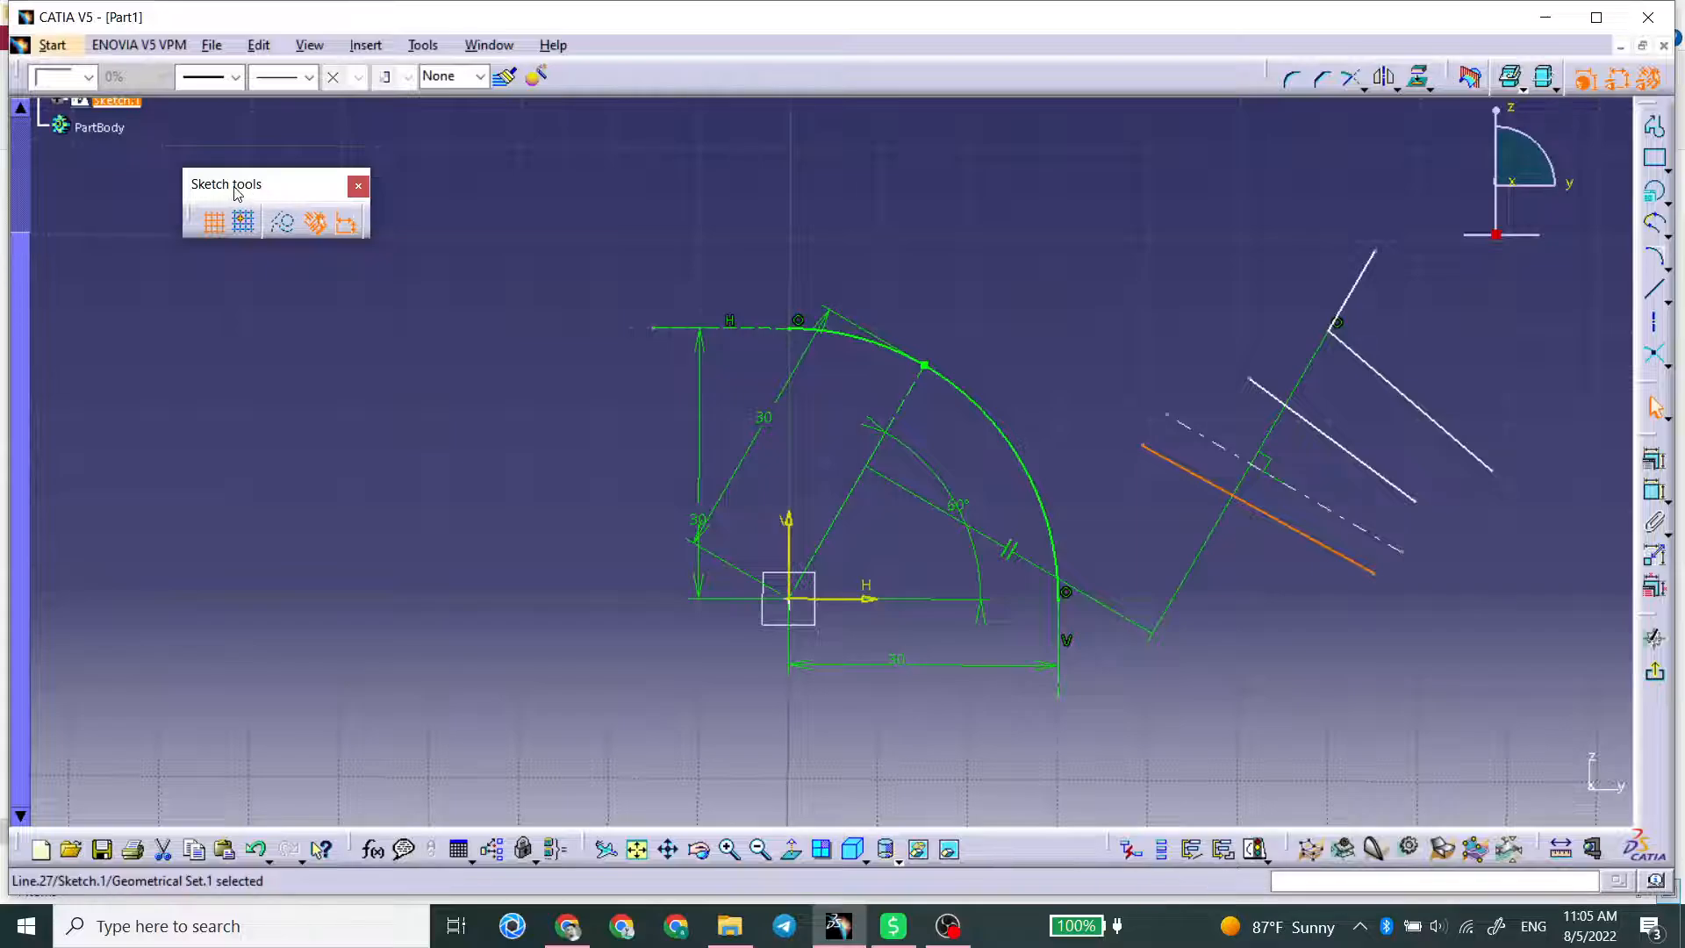
{"action": "left_click", "coordinate": [277, 228]}
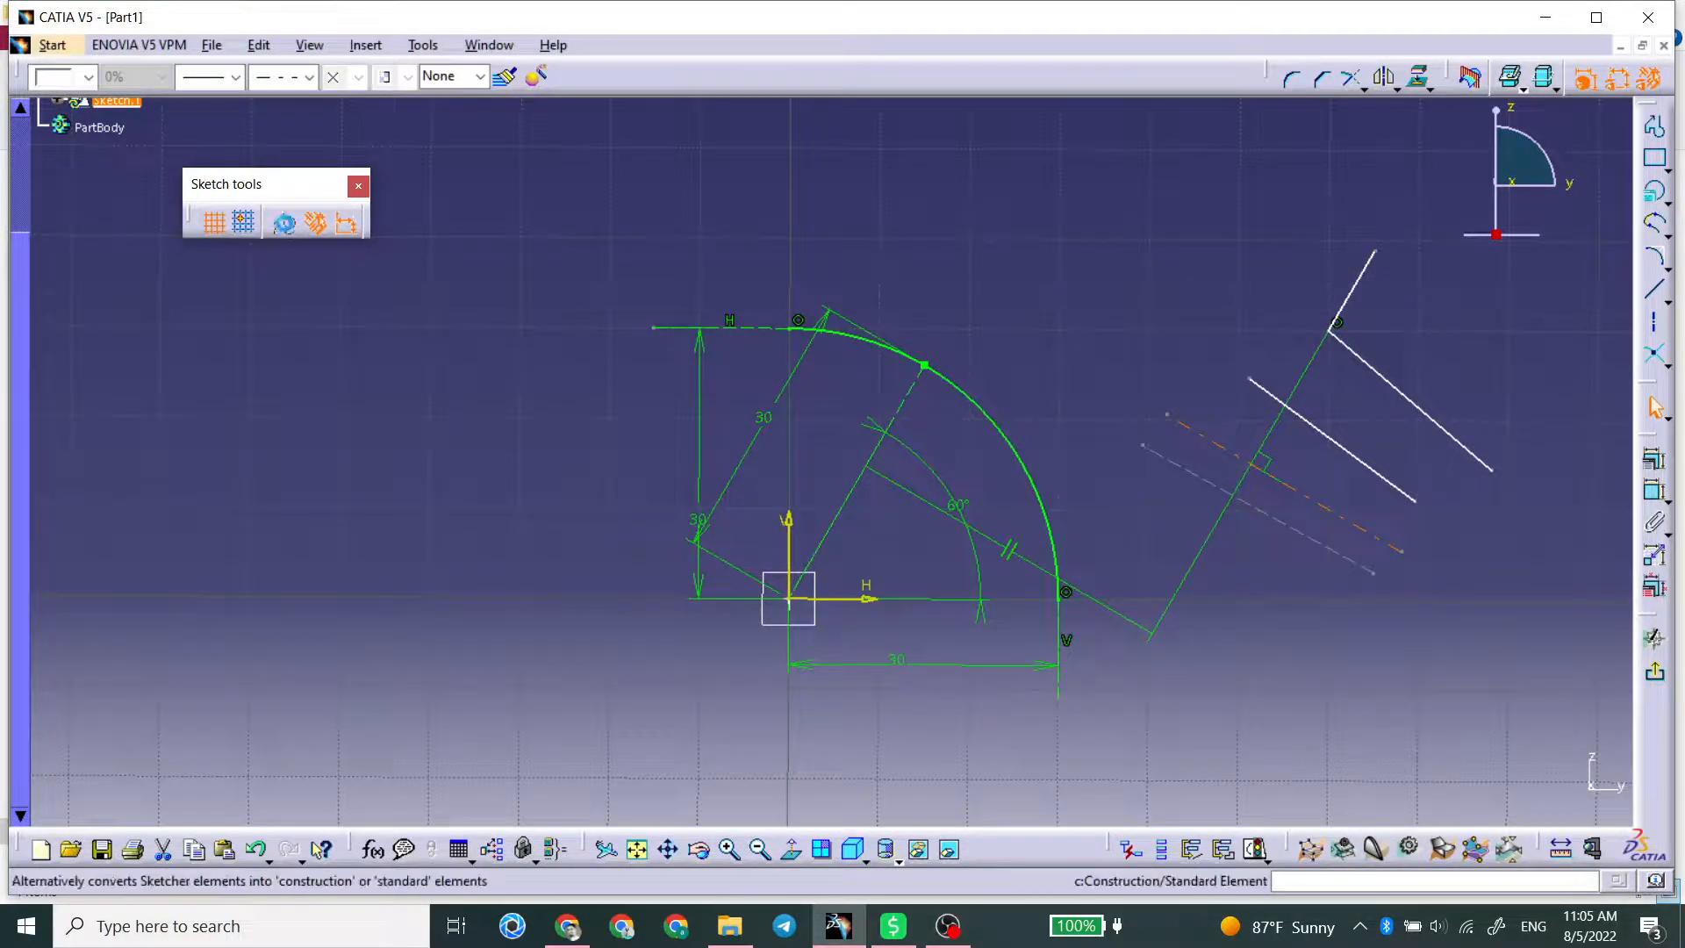
{"action": "left_click", "coordinate": [918, 272]}
{"action": "left_click", "coordinate": [1200, 435]}
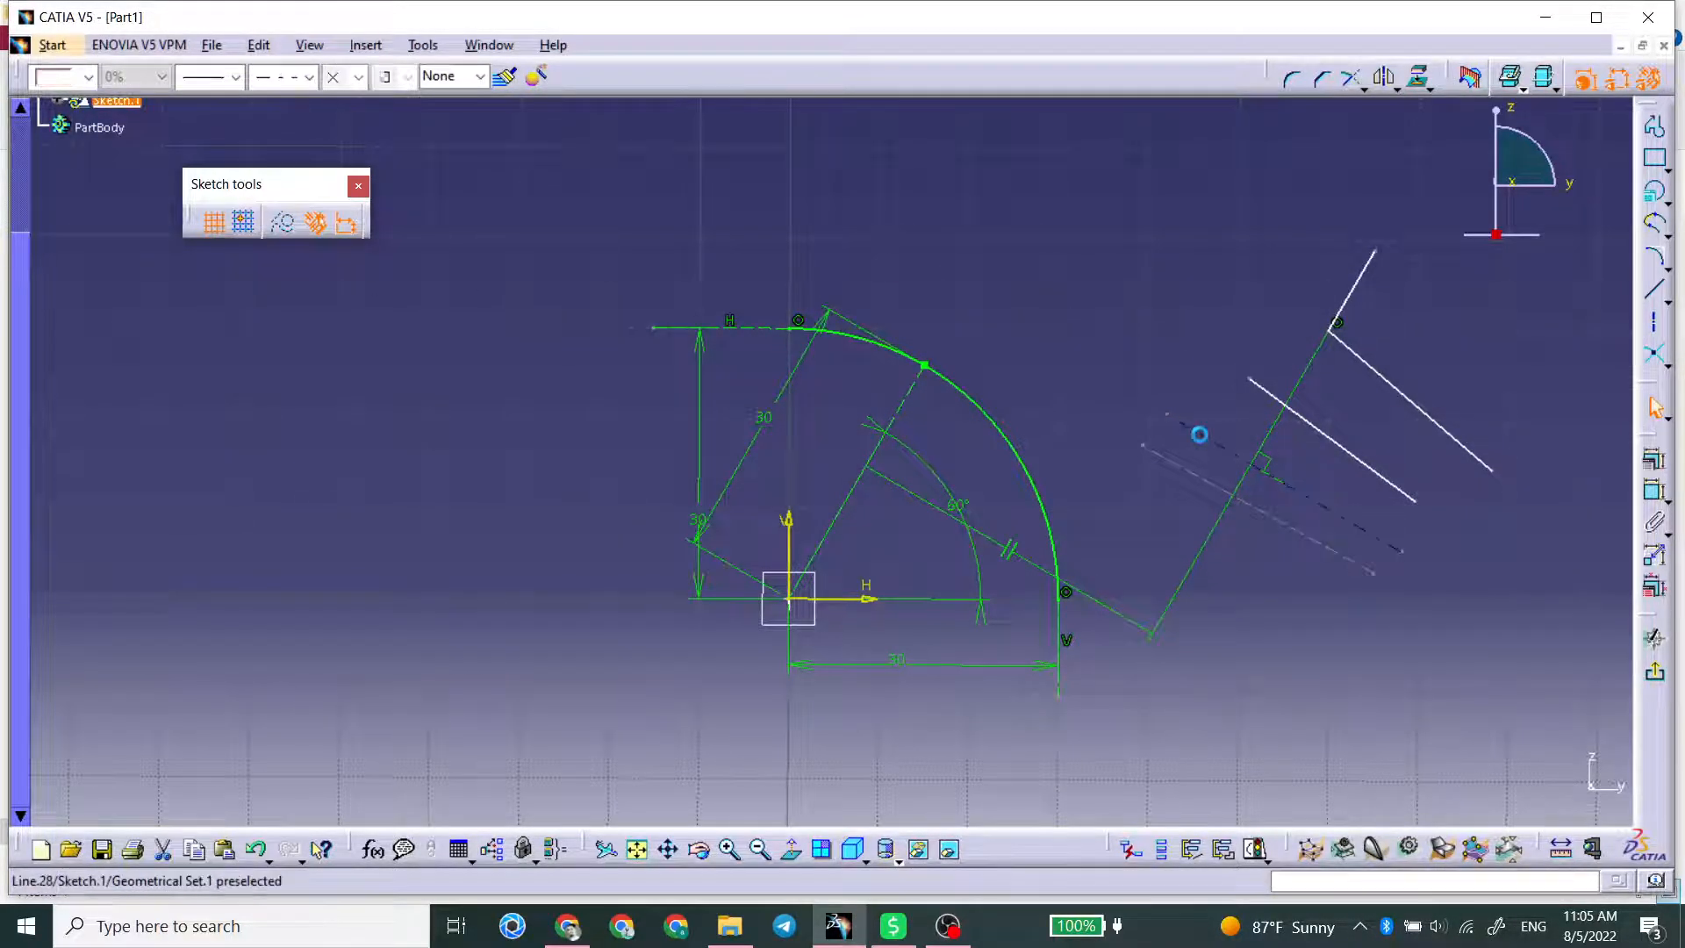
{"action": "left_click", "coordinate": [1199, 434]}
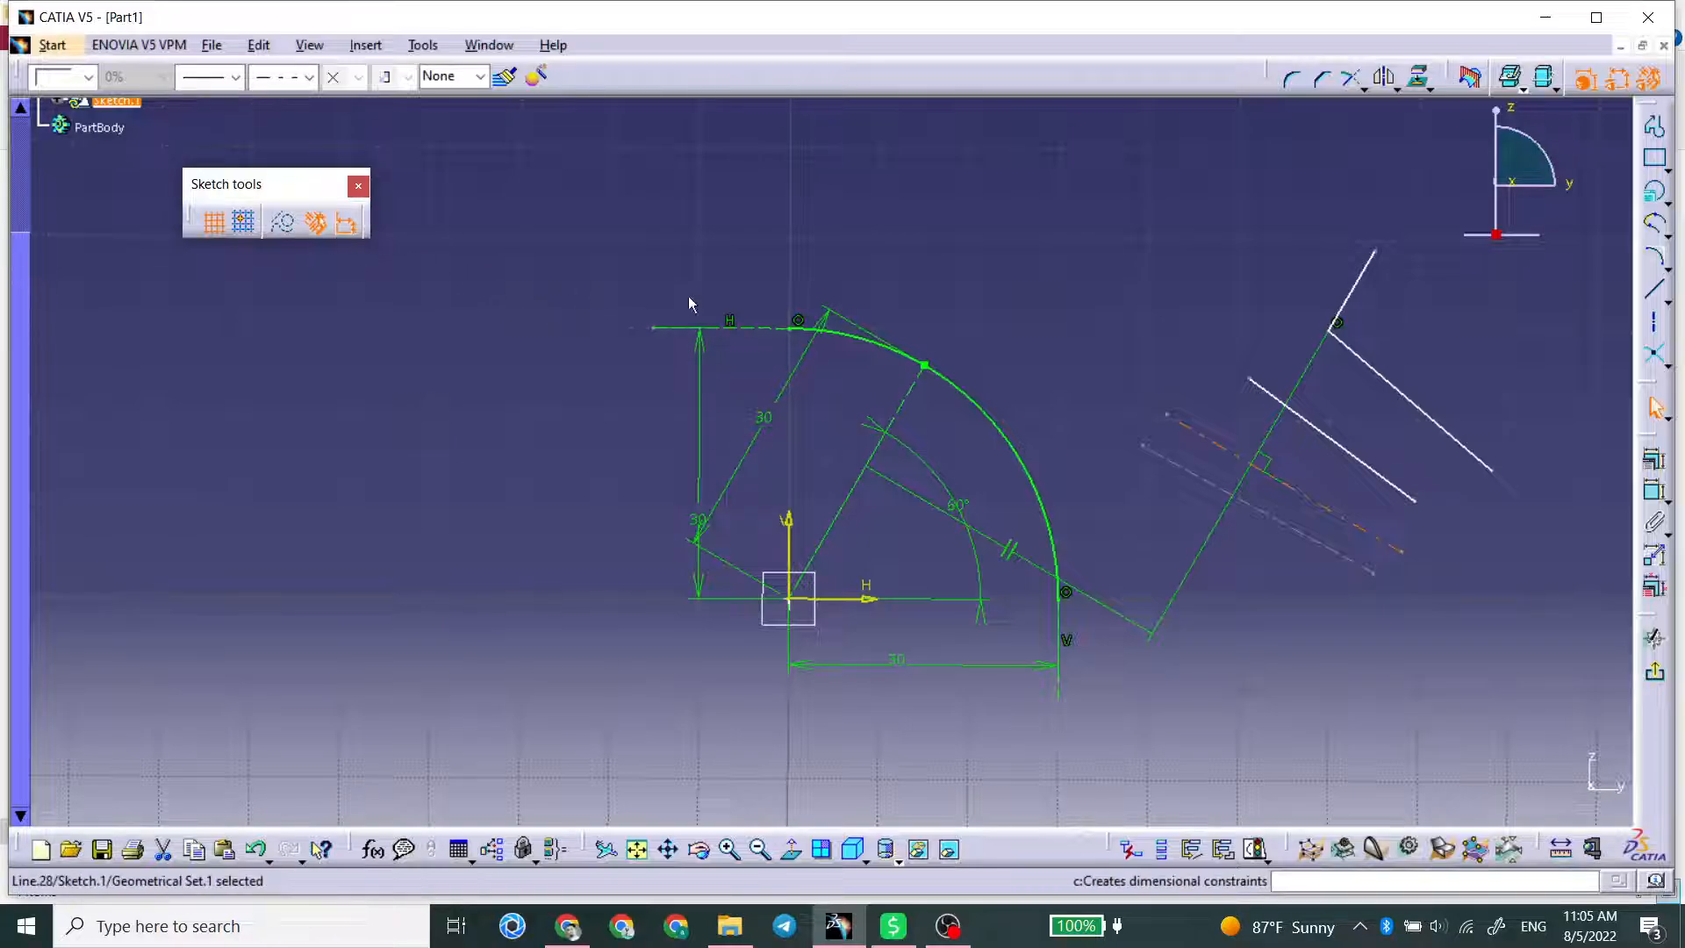
{"action": "left_click", "coordinate": [1176, 395]}
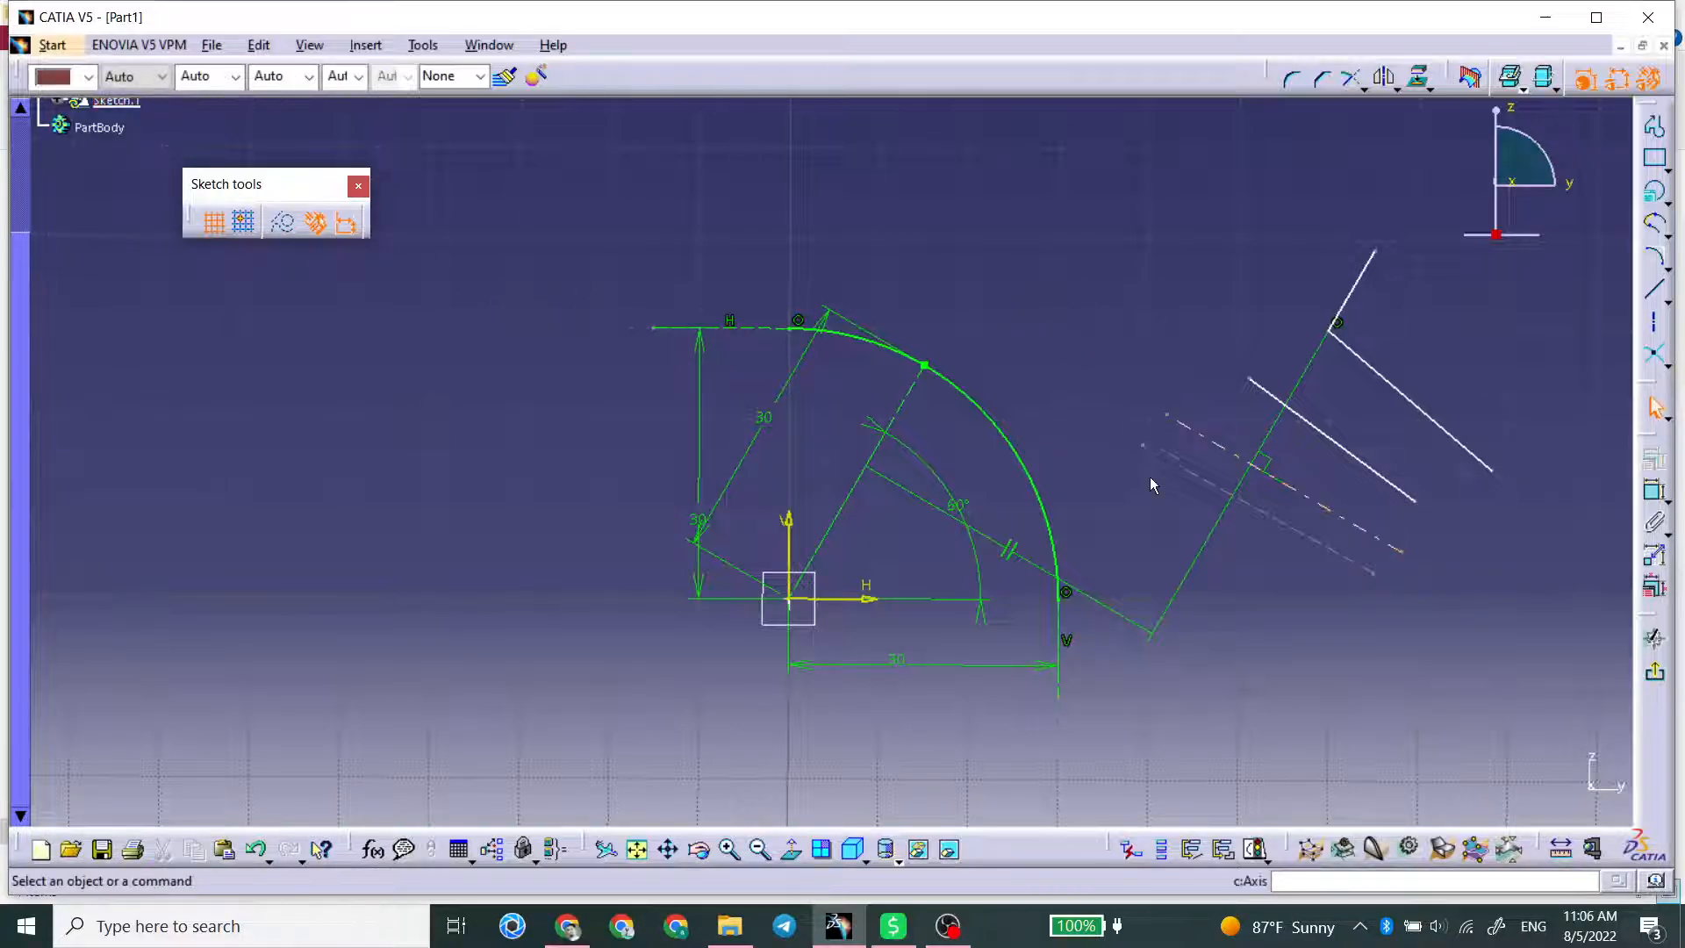
Step: Convert the construction line below the axis back into a standard element
{"action": "left_click", "coordinate": [1188, 469]}
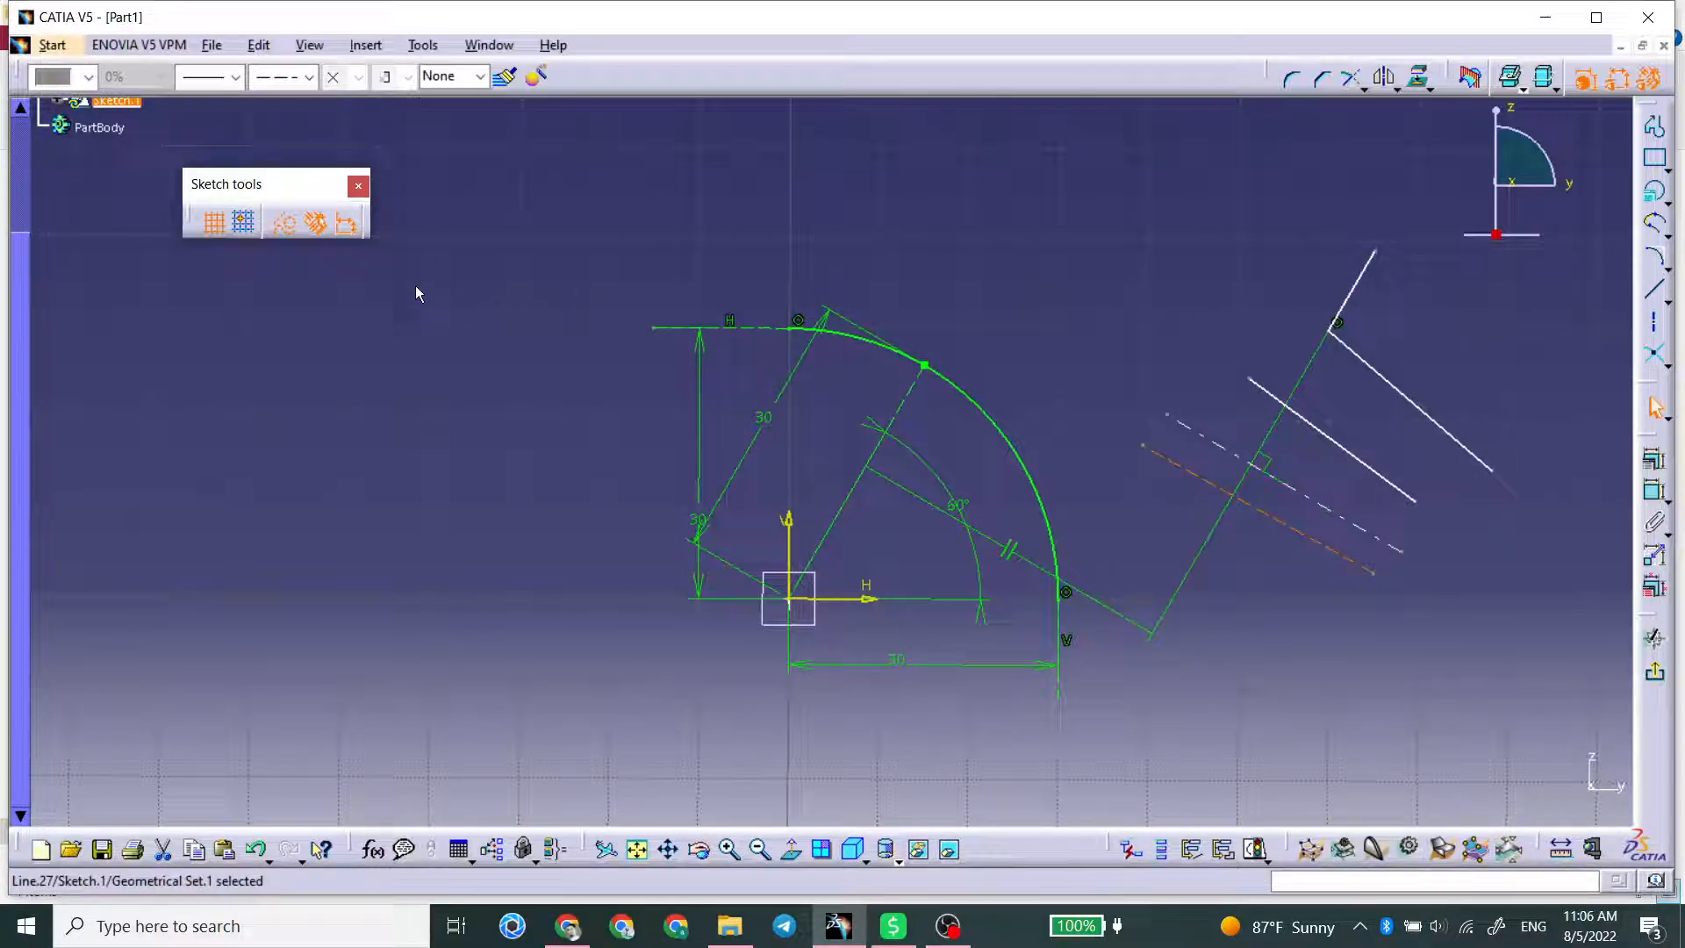
{"action": "left_click", "coordinate": [284, 223]}
{"action": "left_click", "coordinate": [598, 299]}
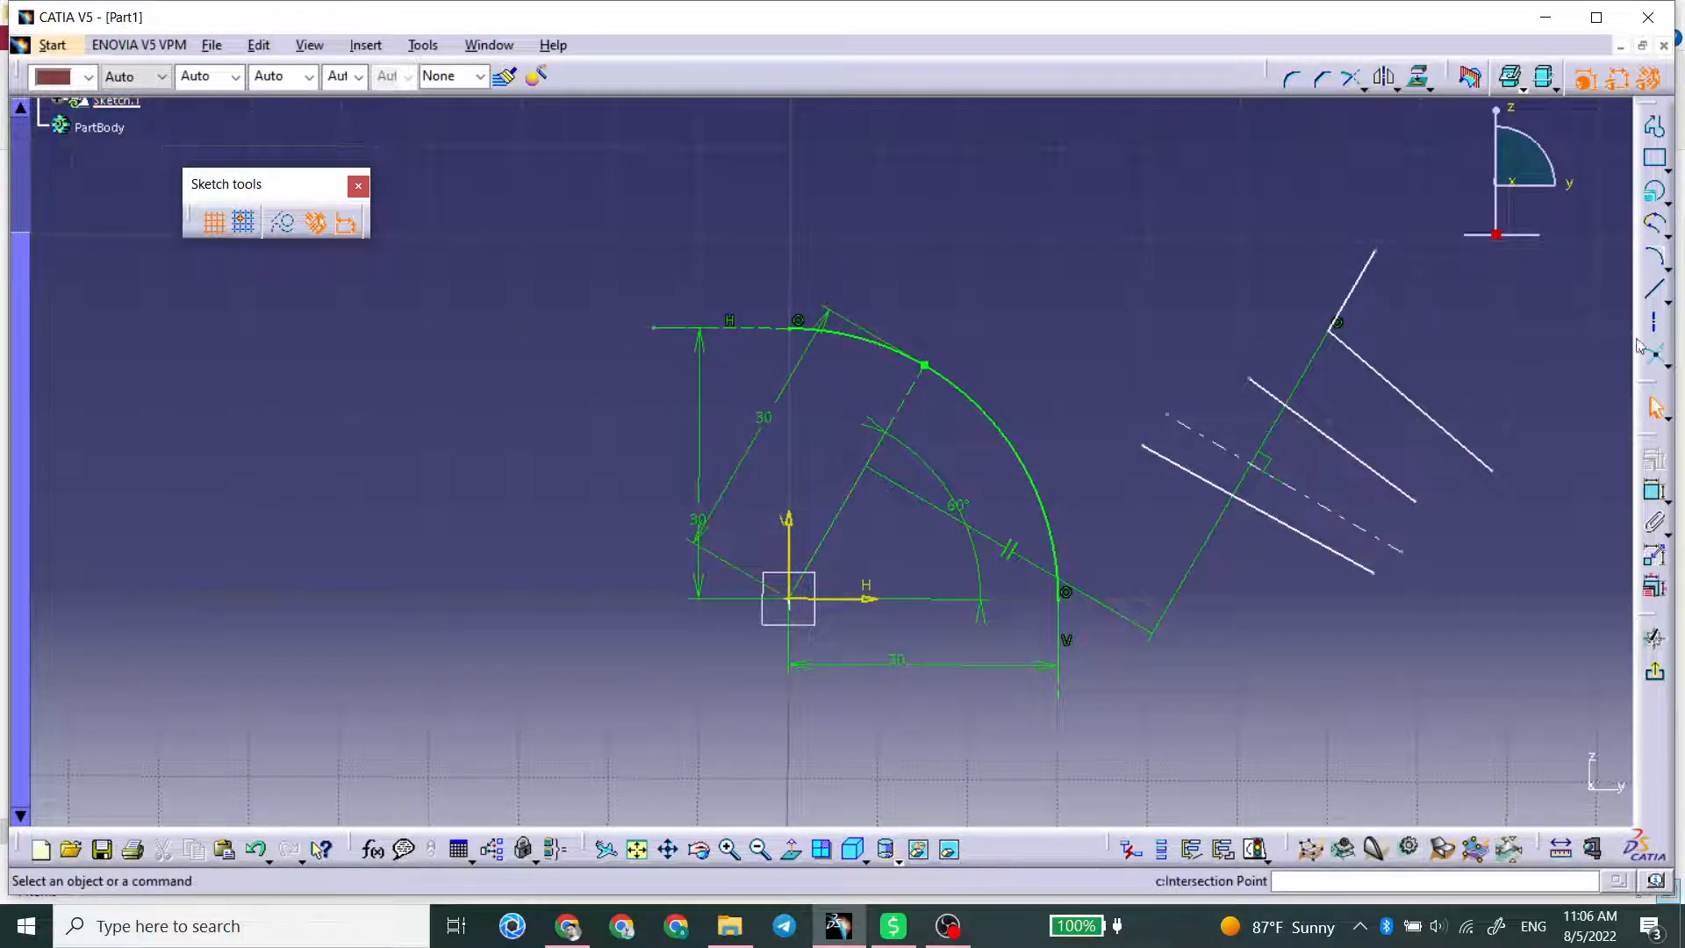
Step: Draw a sloping infinite line through two points, passing between the conic and the separate lines
{"action": "left_click", "coordinate": [1666, 302]}
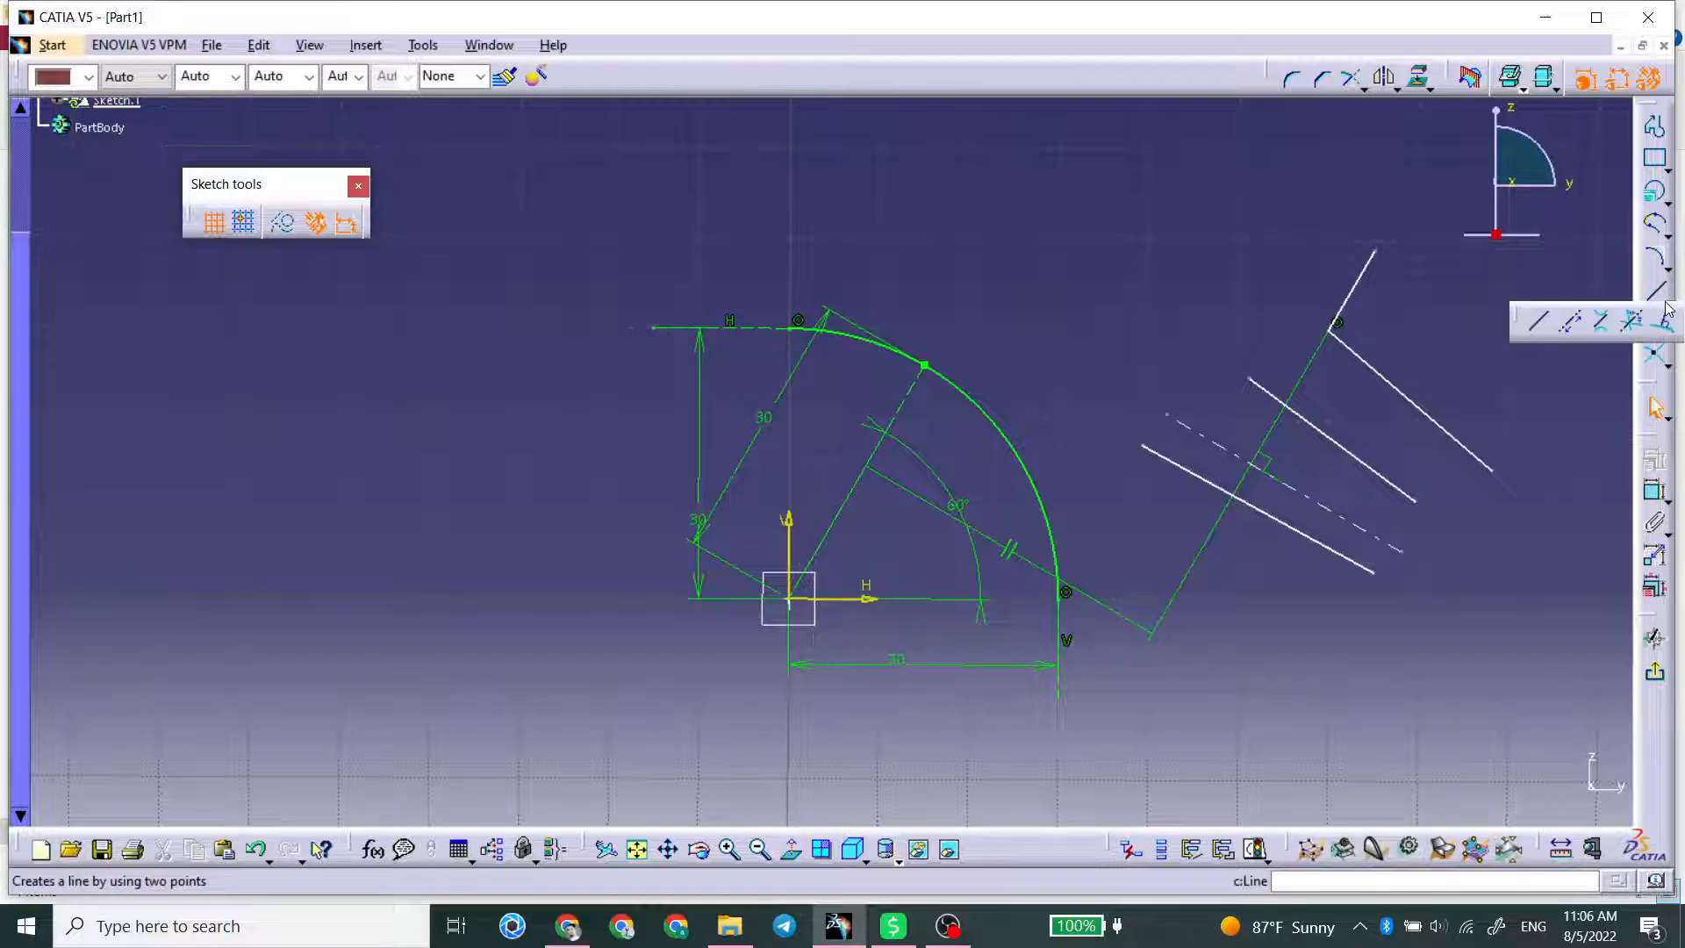
{"action": "left_click", "coordinate": [1570, 322]}
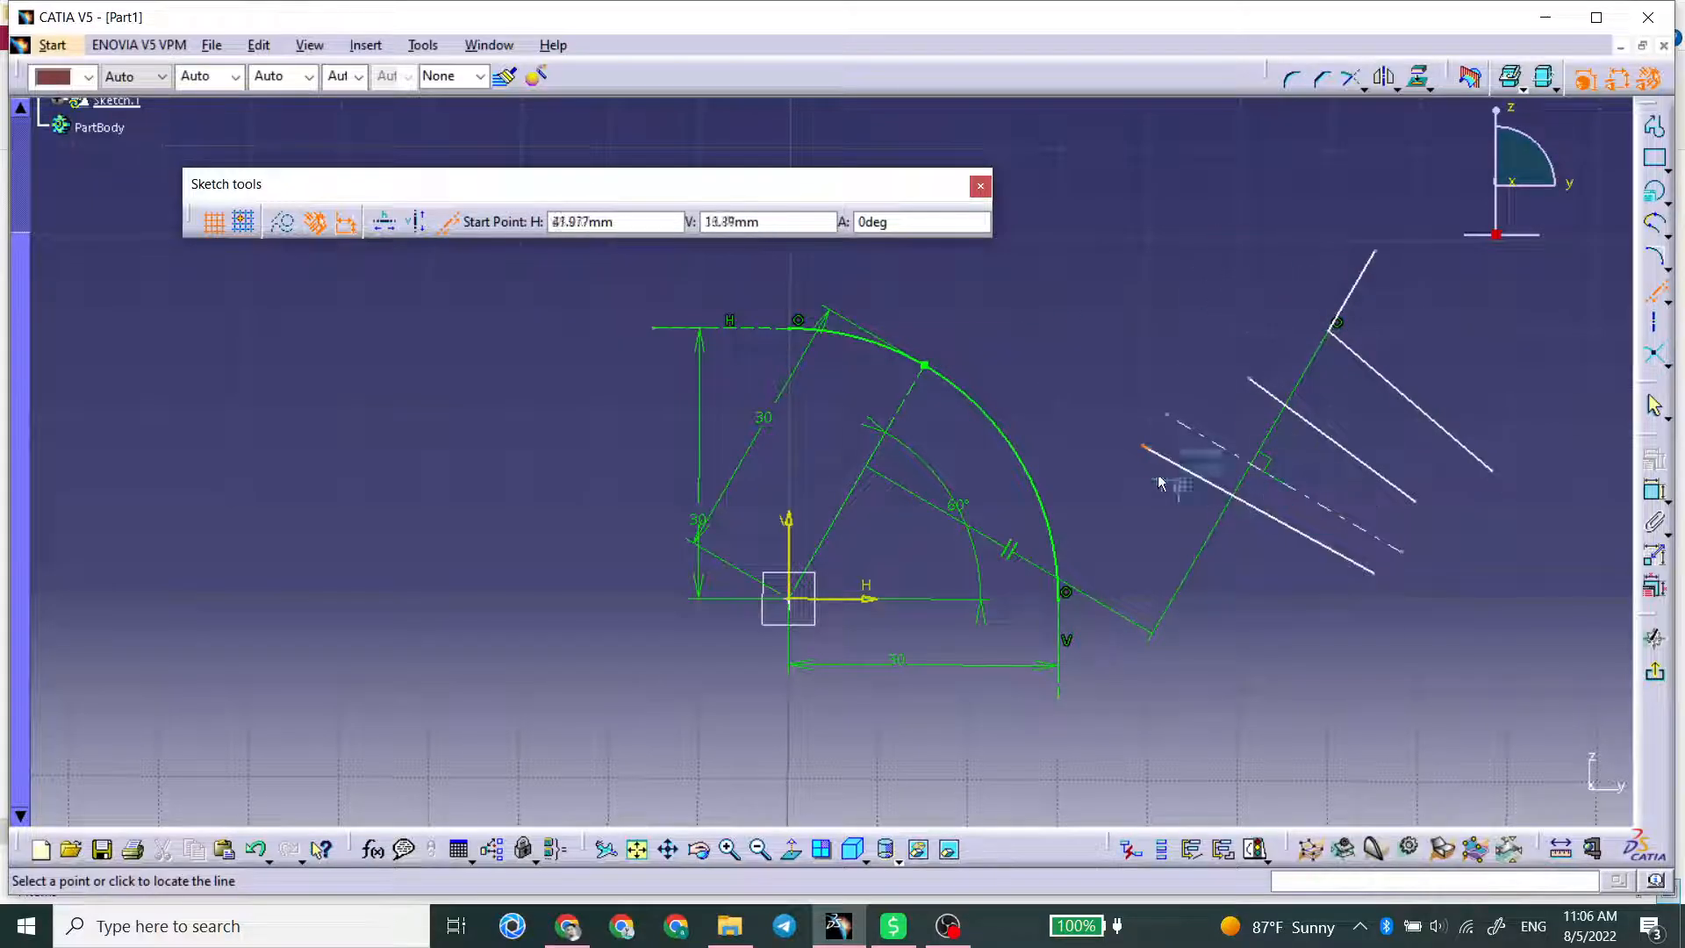
{"action": "left_click", "coordinate": [1078, 441]}
{"action": "left_click", "coordinate": [1275, 648]}
Step: Examine how far the infinite line extends beyond the sketch geometry, and delete it
{"action": "mouse_move", "coordinate": [1266, 546]}
{"action": "middle_mouse_down"}
{"action": "mouse_move", "coordinate": [1203, 456]}
{"action": "mouse_move", "coordinate": [1117, 741]}
{"action": "middle_mouse_up"}
{"action": "left_click", "coordinate": [1203, 456]}
{"action": "left_click", "coordinate": [1000, 509]}
{"action": "mouse_move", "coordinate": [992, 560]}
{"action": "middle_mouse_down"}
{"action": "mouse_move", "coordinate": [1008, 585]}
{"action": "mouse_move", "coordinate": [974, 429]}
{"action": "mouse_move", "coordinate": [1015, 628]}
{"action": "mouse_move", "coordinate": [1060, 275]}
{"action": "mouse_move", "coordinate": [985, 571]}
{"action": "mouse_move", "coordinate": [1155, 406]}
{"action": "middle_mouse_up"}
{"action": "left_click", "coordinate": [1000, 605]}
{"action": "left_click", "coordinate": [985, 572]}
{"action": "mouse_move", "coordinate": [1241, 595]}
{"action": "middle_mouse_down"}
{"action": "mouse_move", "coordinate": [660, 325]}
{"action": "mouse_move", "coordinate": [735, 520]}
{"action": "mouse_move", "coordinate": [688, 286]}
{"action": "middle_mouse_up"}
{"action": "left_click", "coordinate": [735, 520]}
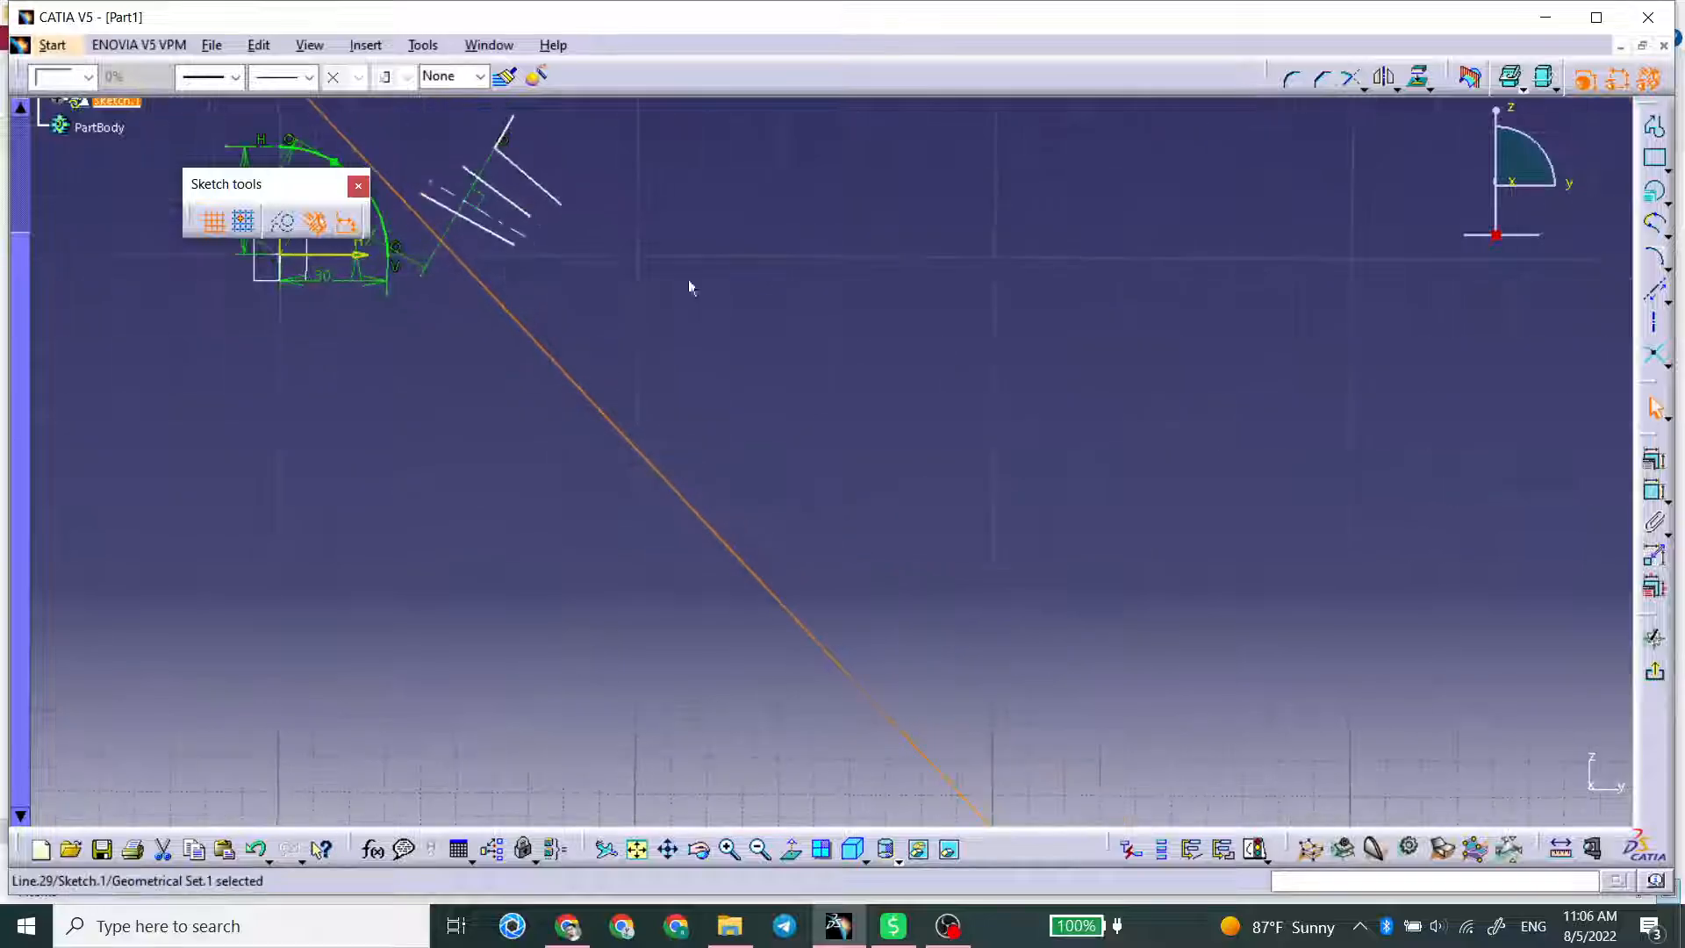
{"action": "mouse_move", "coordinate": [530, 293]}
{"action": "middle_mouse_down"}
{"action": "mouse_move", "coordinate": [982, 620]}
{"action": "mouse_move", "coordinate": [1000, 534]}
{"action": "mouse_move", "coordinate": [942, 388]}
{"action": "middle_mouse_up"}
{"action": "left_click", "coordinate": [982, 620]}
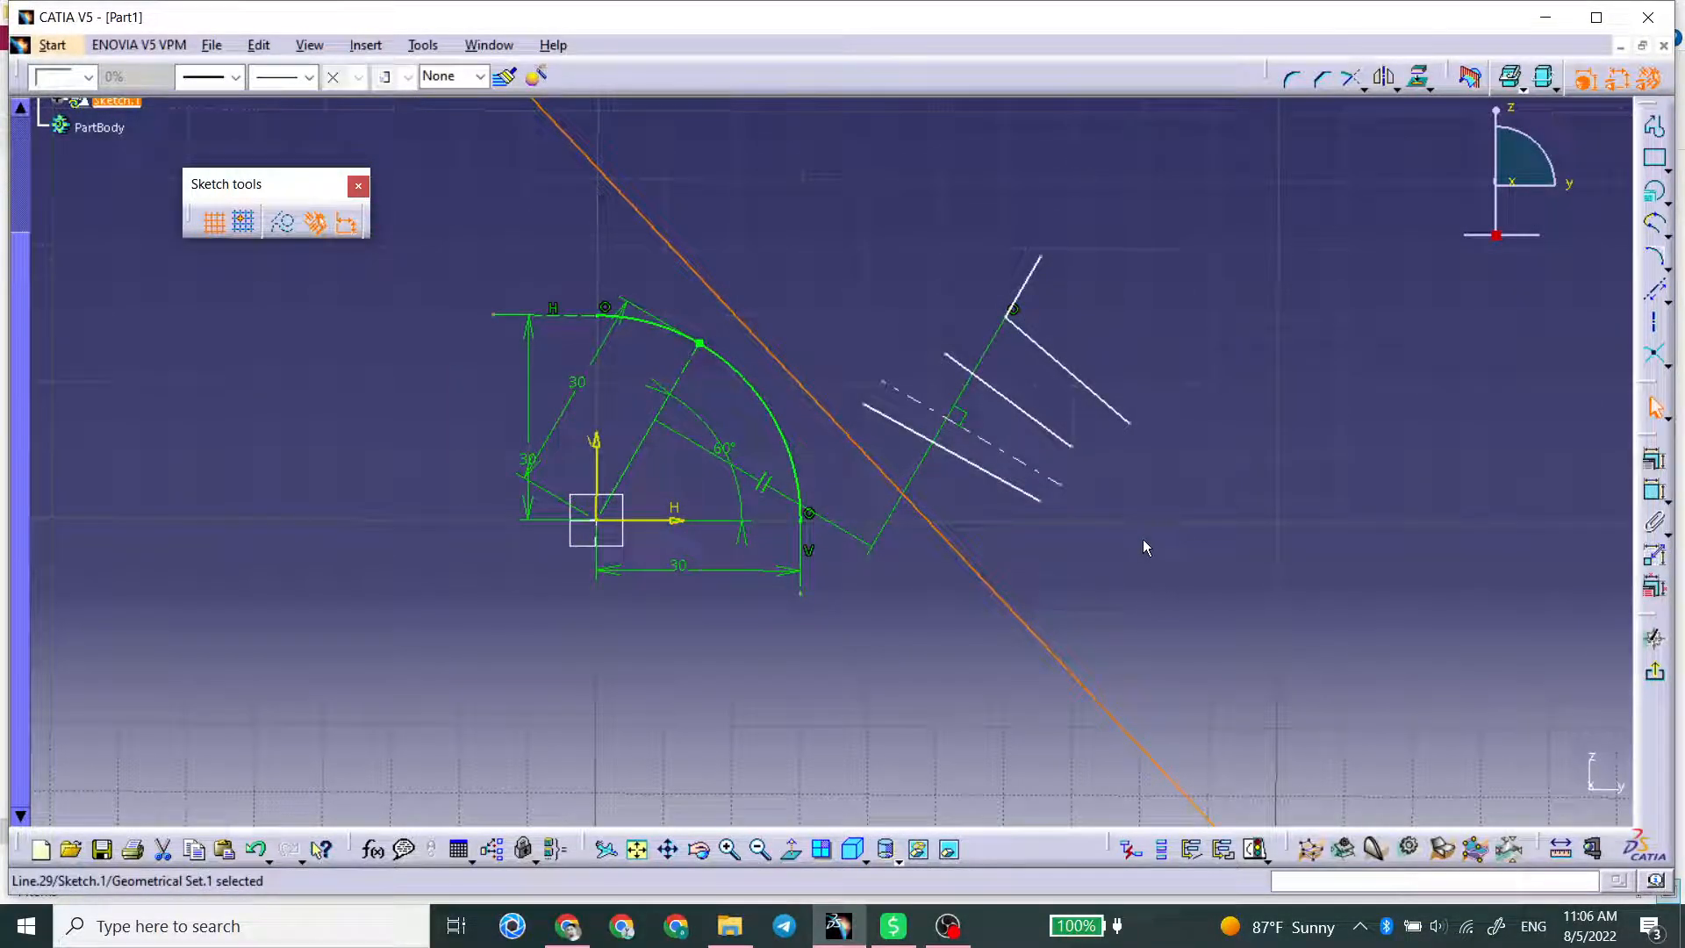
{"action": "key", "text": "Delete"}
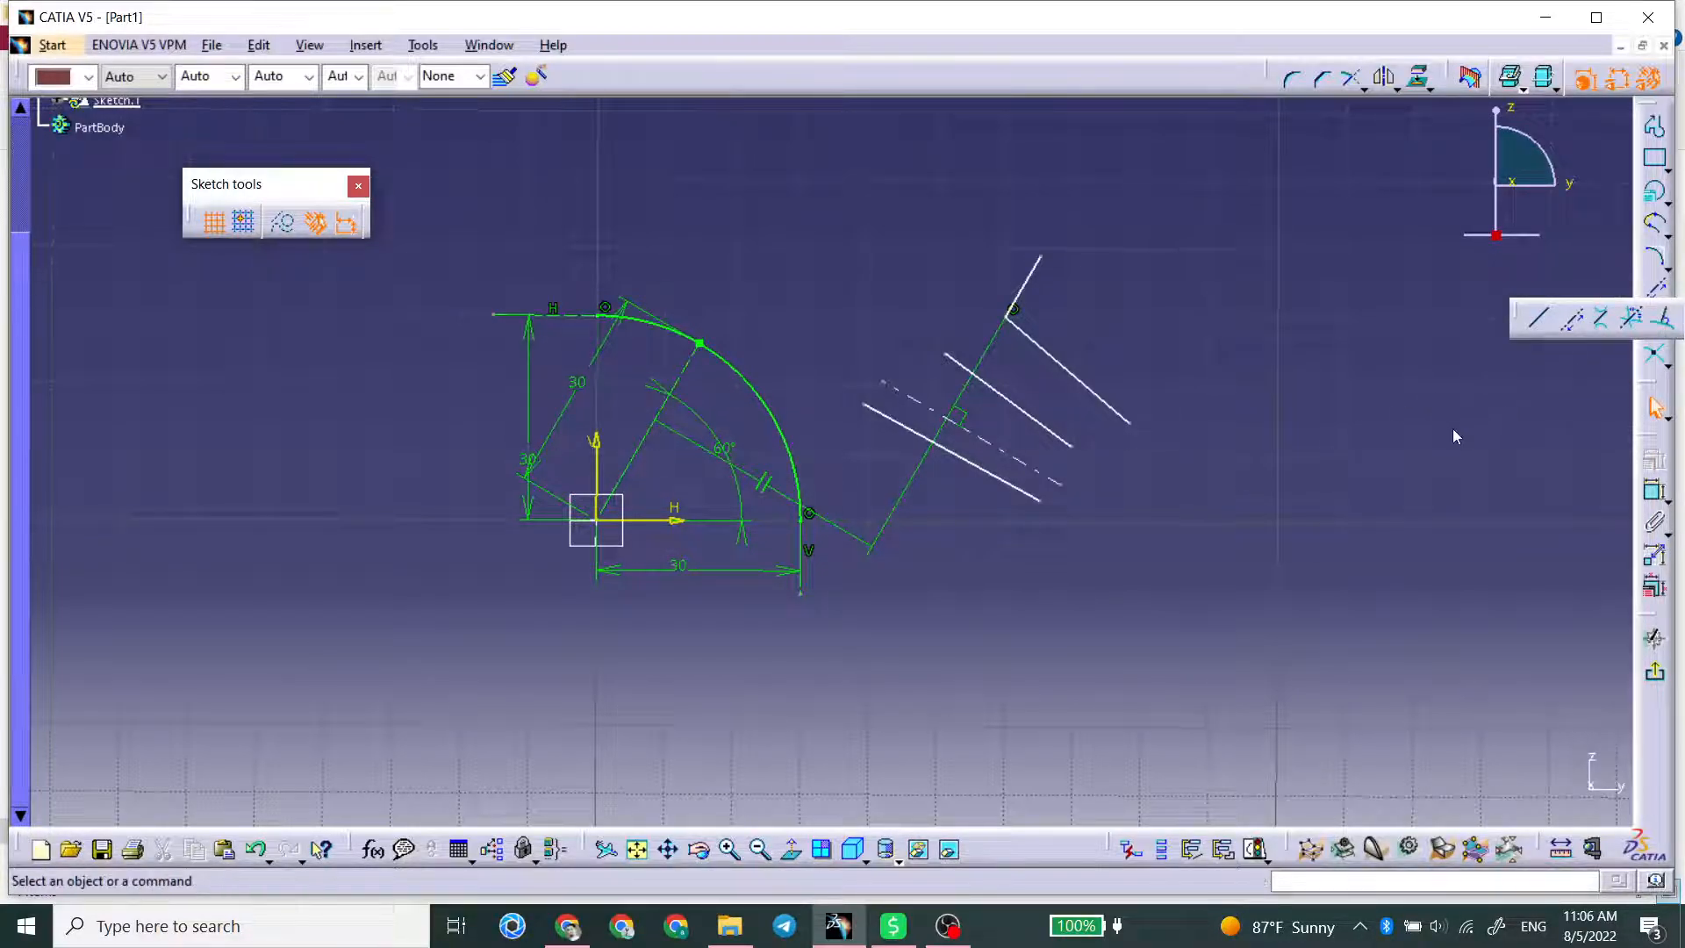
{"action": "left_click", "coordinate": [1654, 191]}
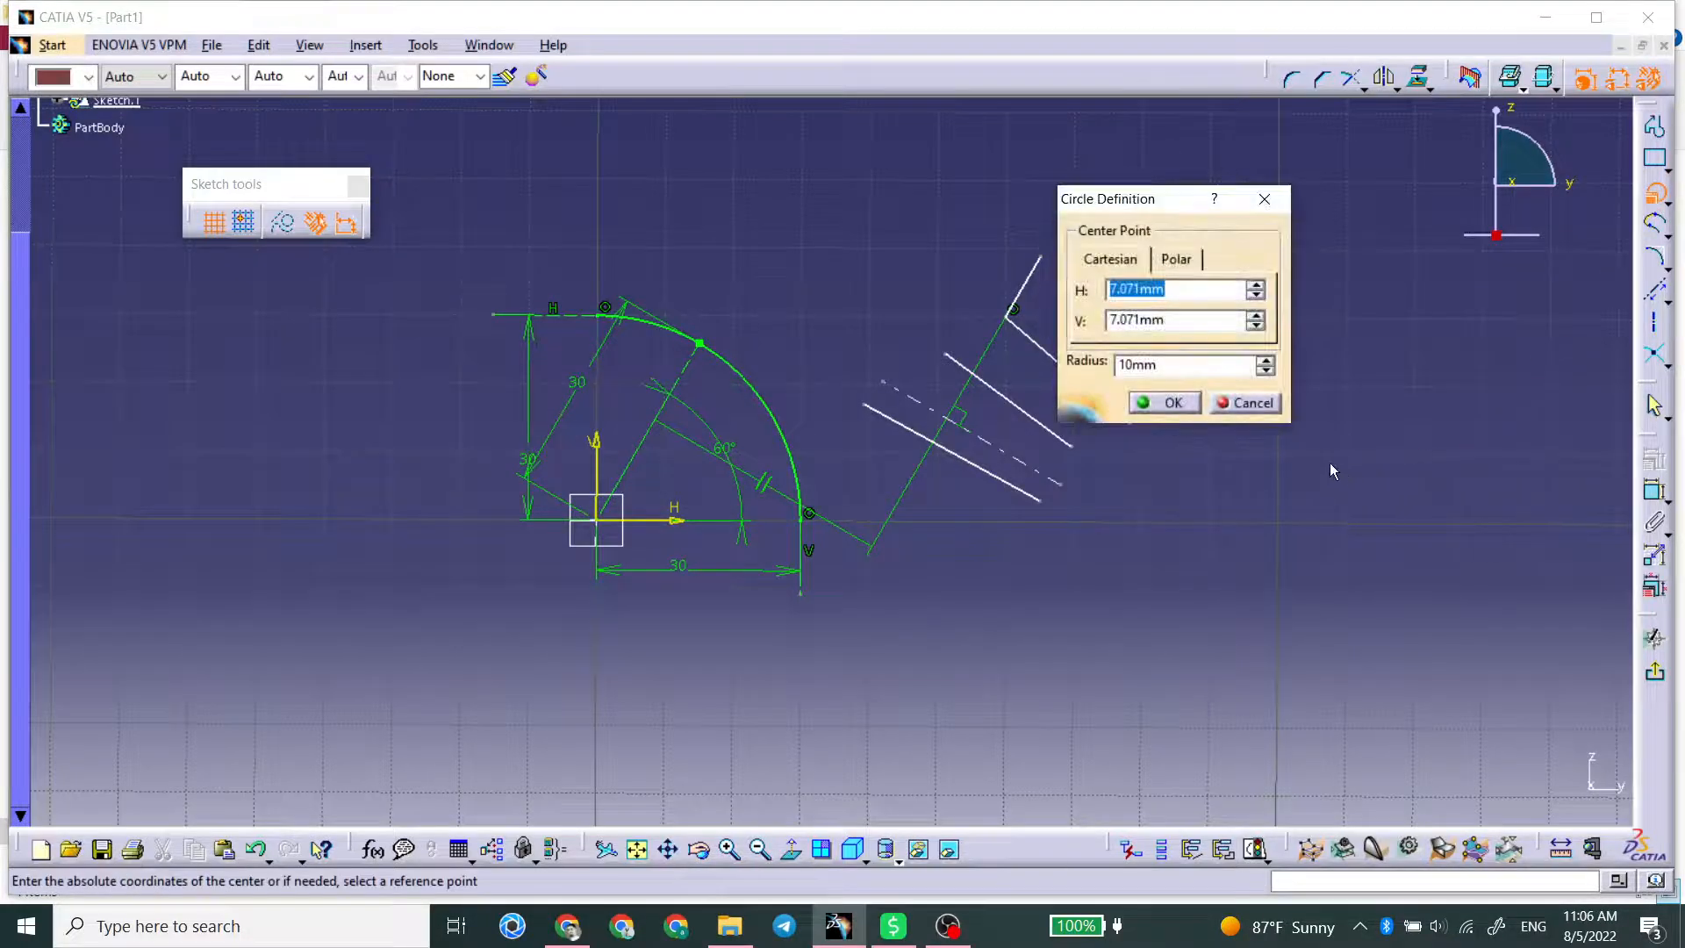
{"action": "left_click", "coordinate": [1246, 404]}
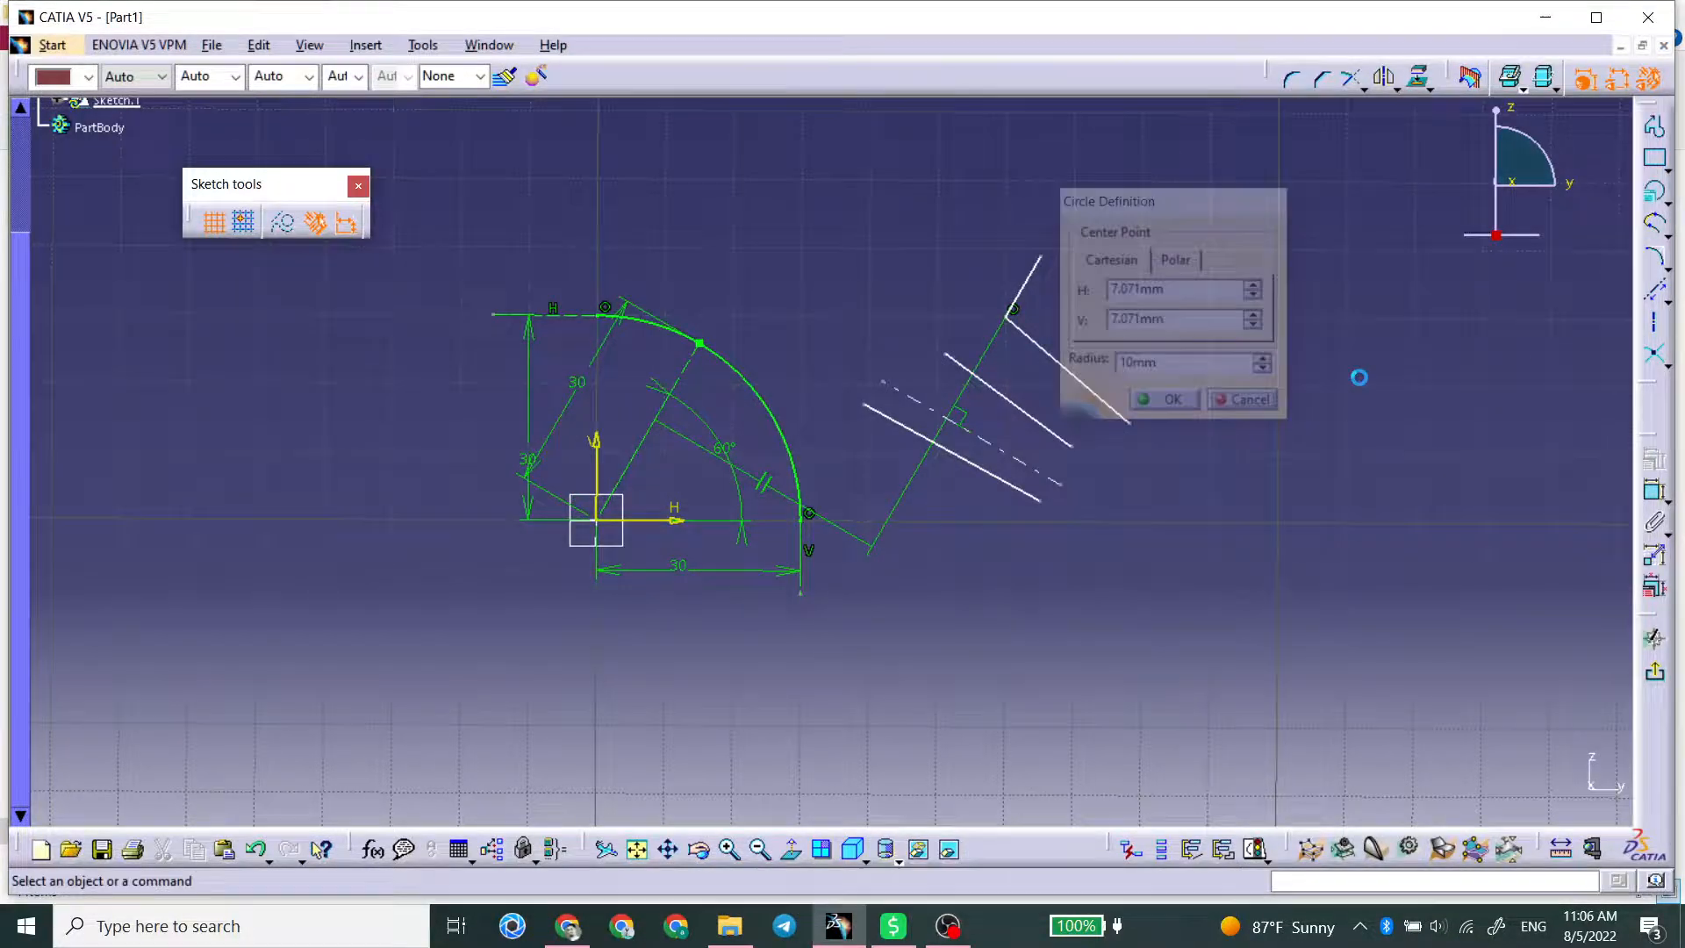
{"action": "left_click", "coordinate": [1668, 200]}
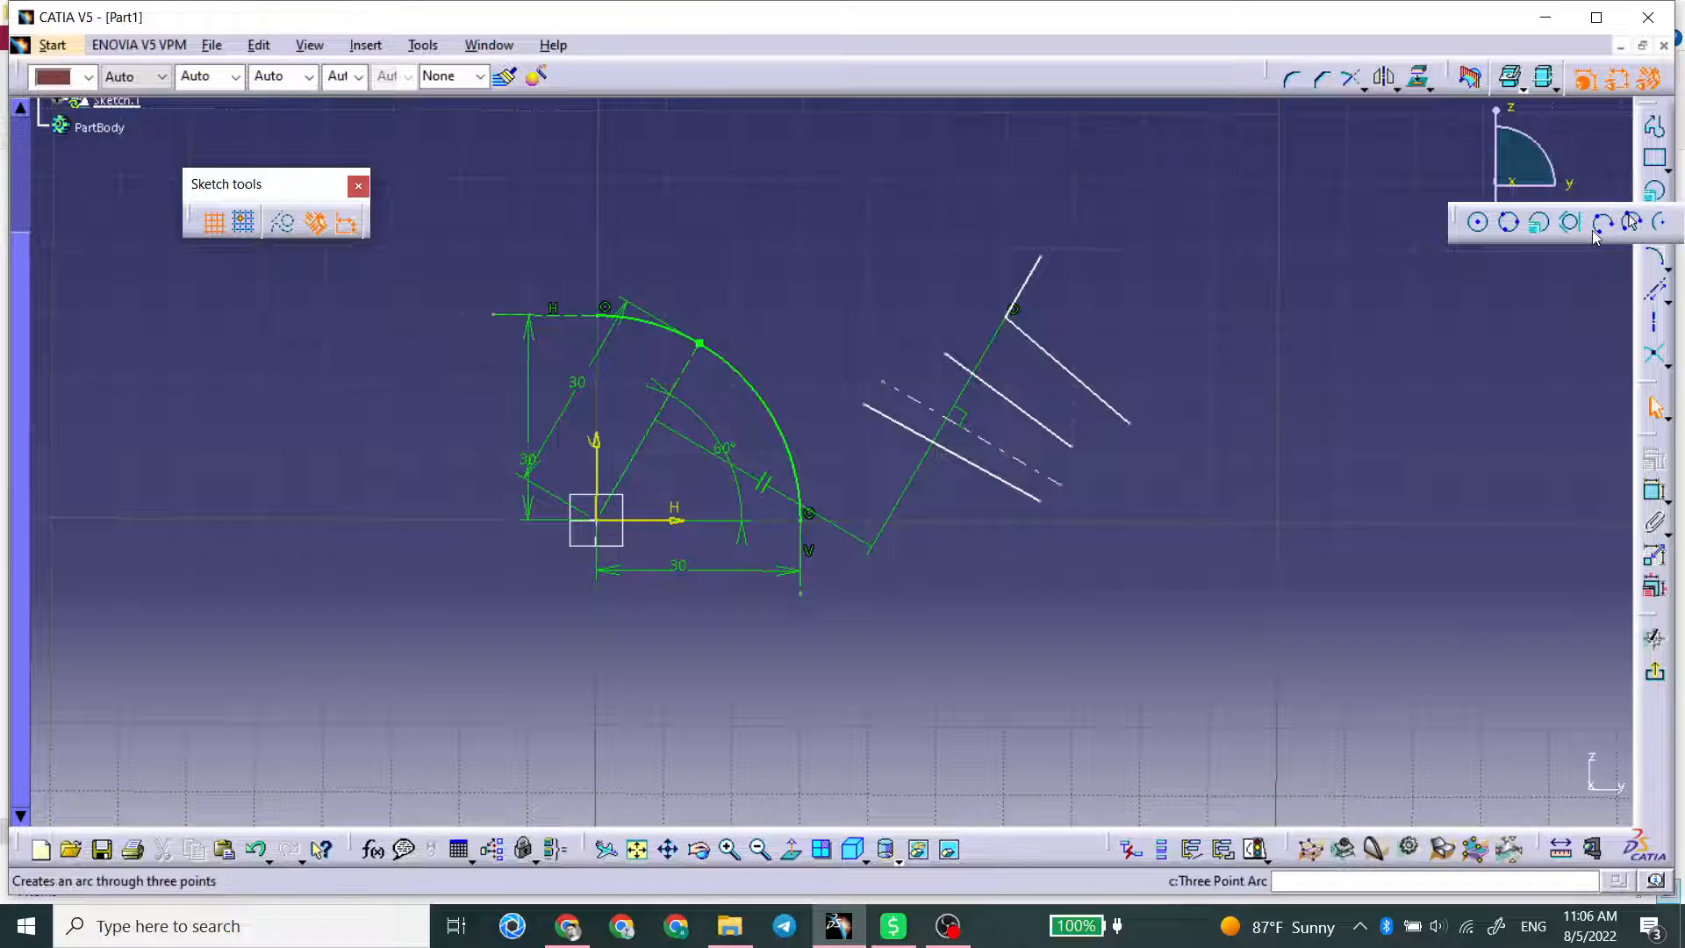
{"action": "left_click", "coordinate": [1509, 222]}
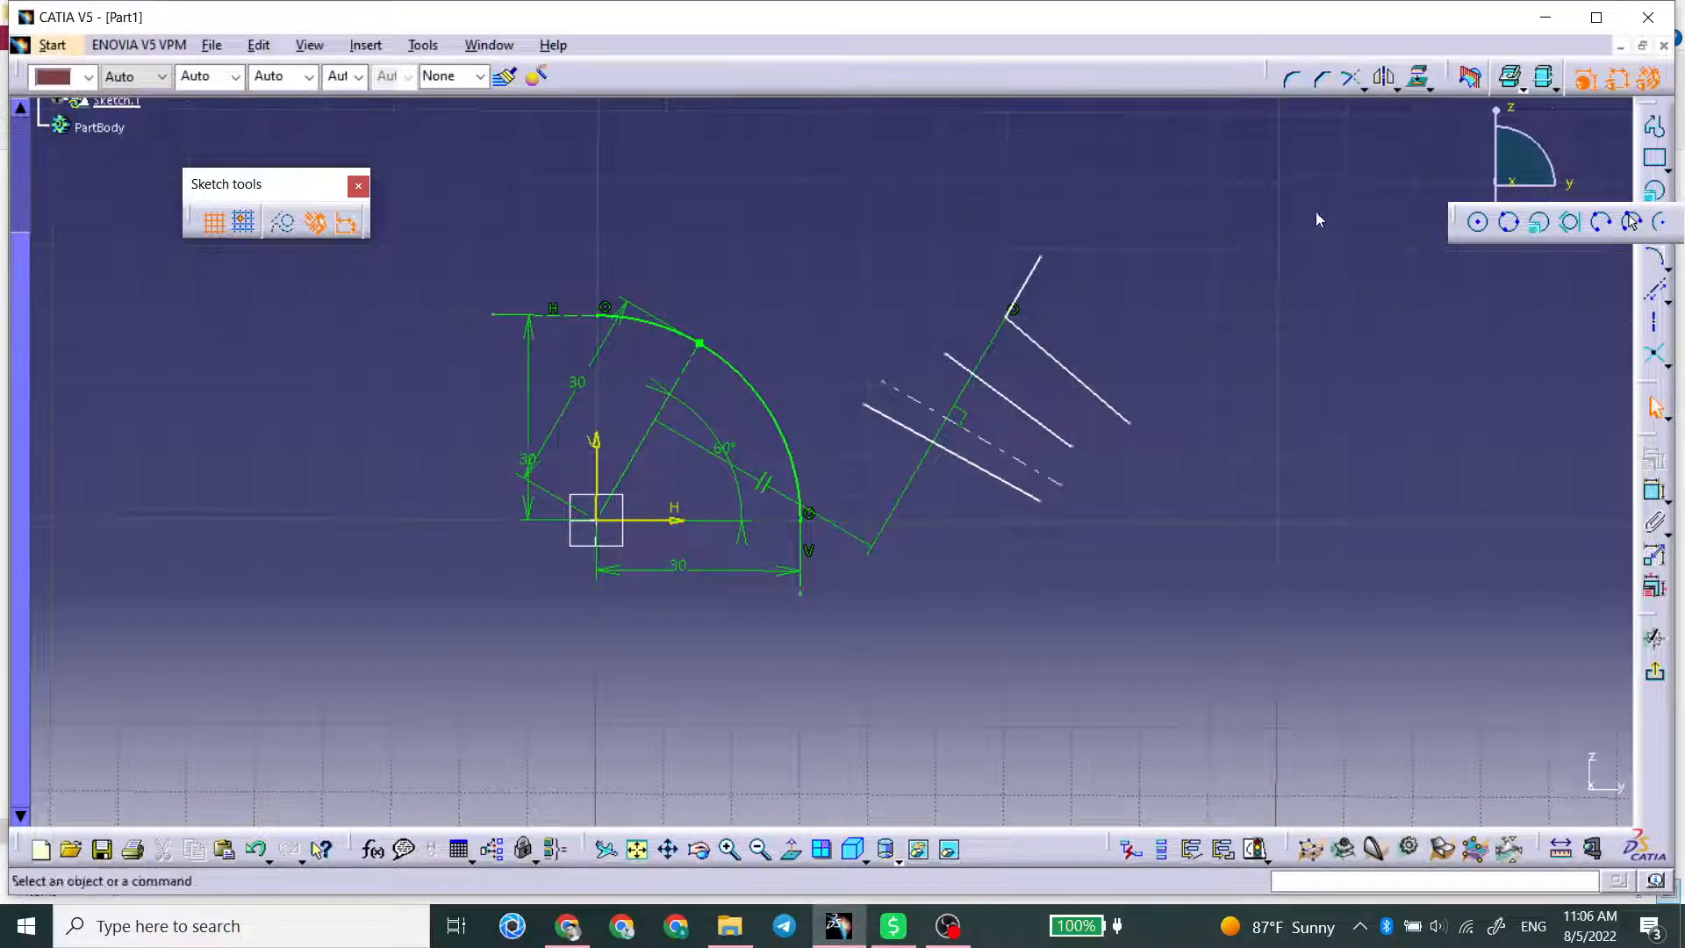
Step: Draw a circle through three points on the far side of the separate lines from the conic
{"action": "left_click", "coordinate": [1277, 159]}
{"action": "left_click", "coordinate": [1414, 272]}
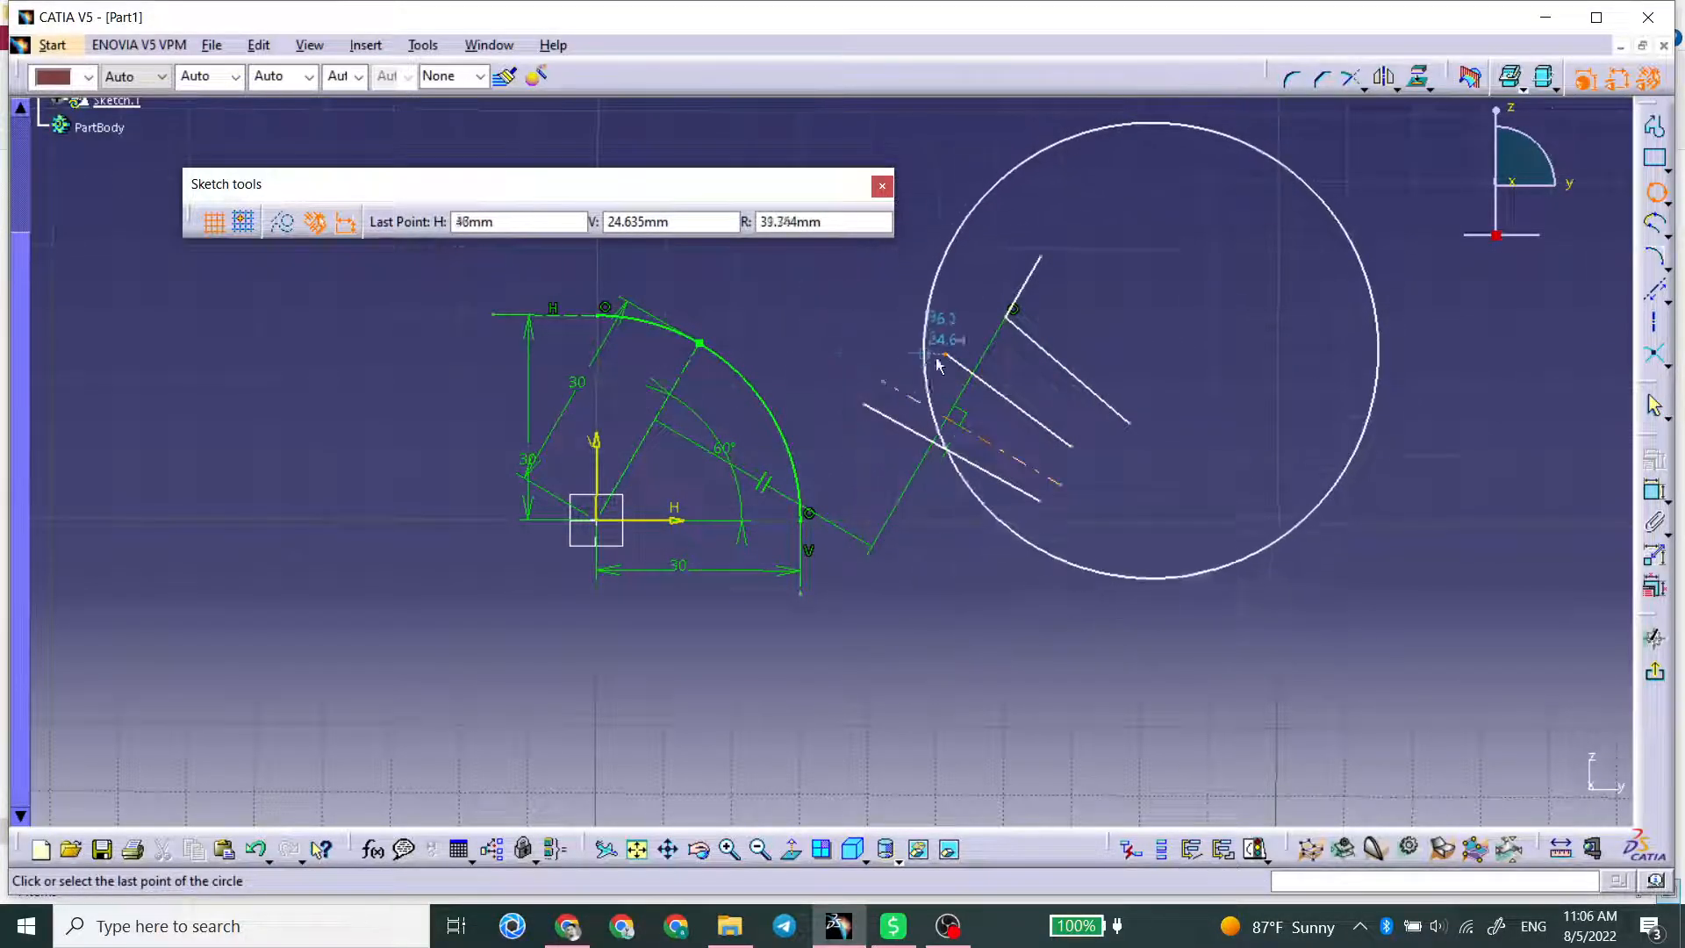
{"action": "left_click", "coordinate": [1123, 231]}
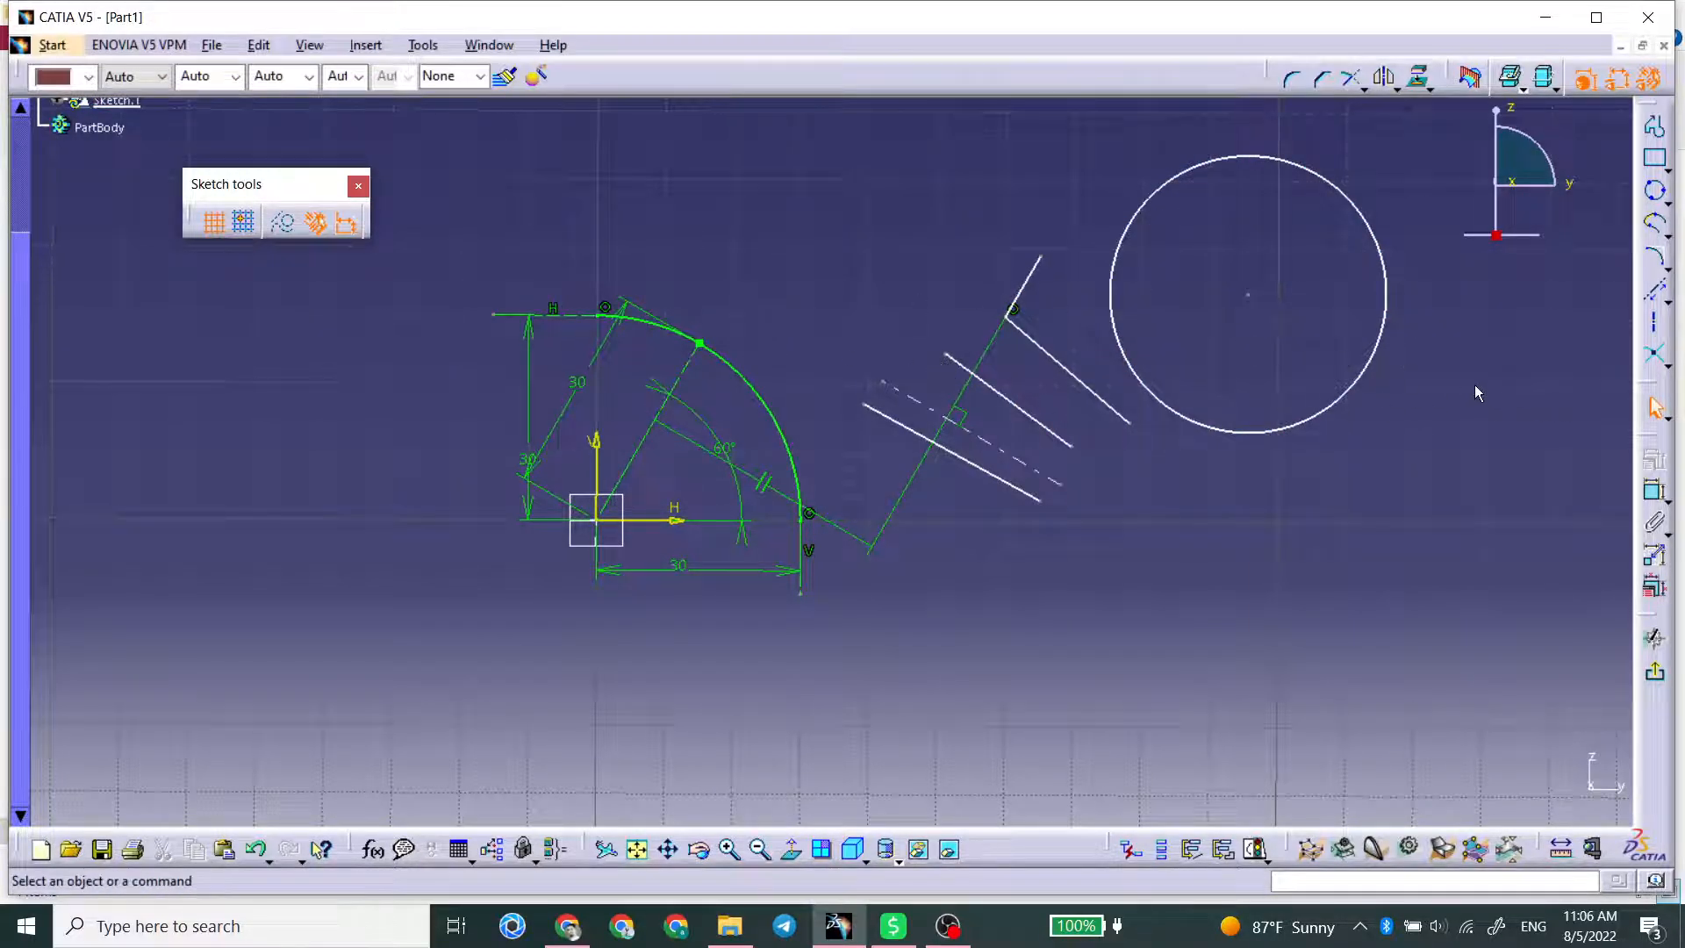
Step: Try to create a bi-tangent line between the new circle and the green conic curve
{"action": "left_click", "coordinate": [1665, 301]}
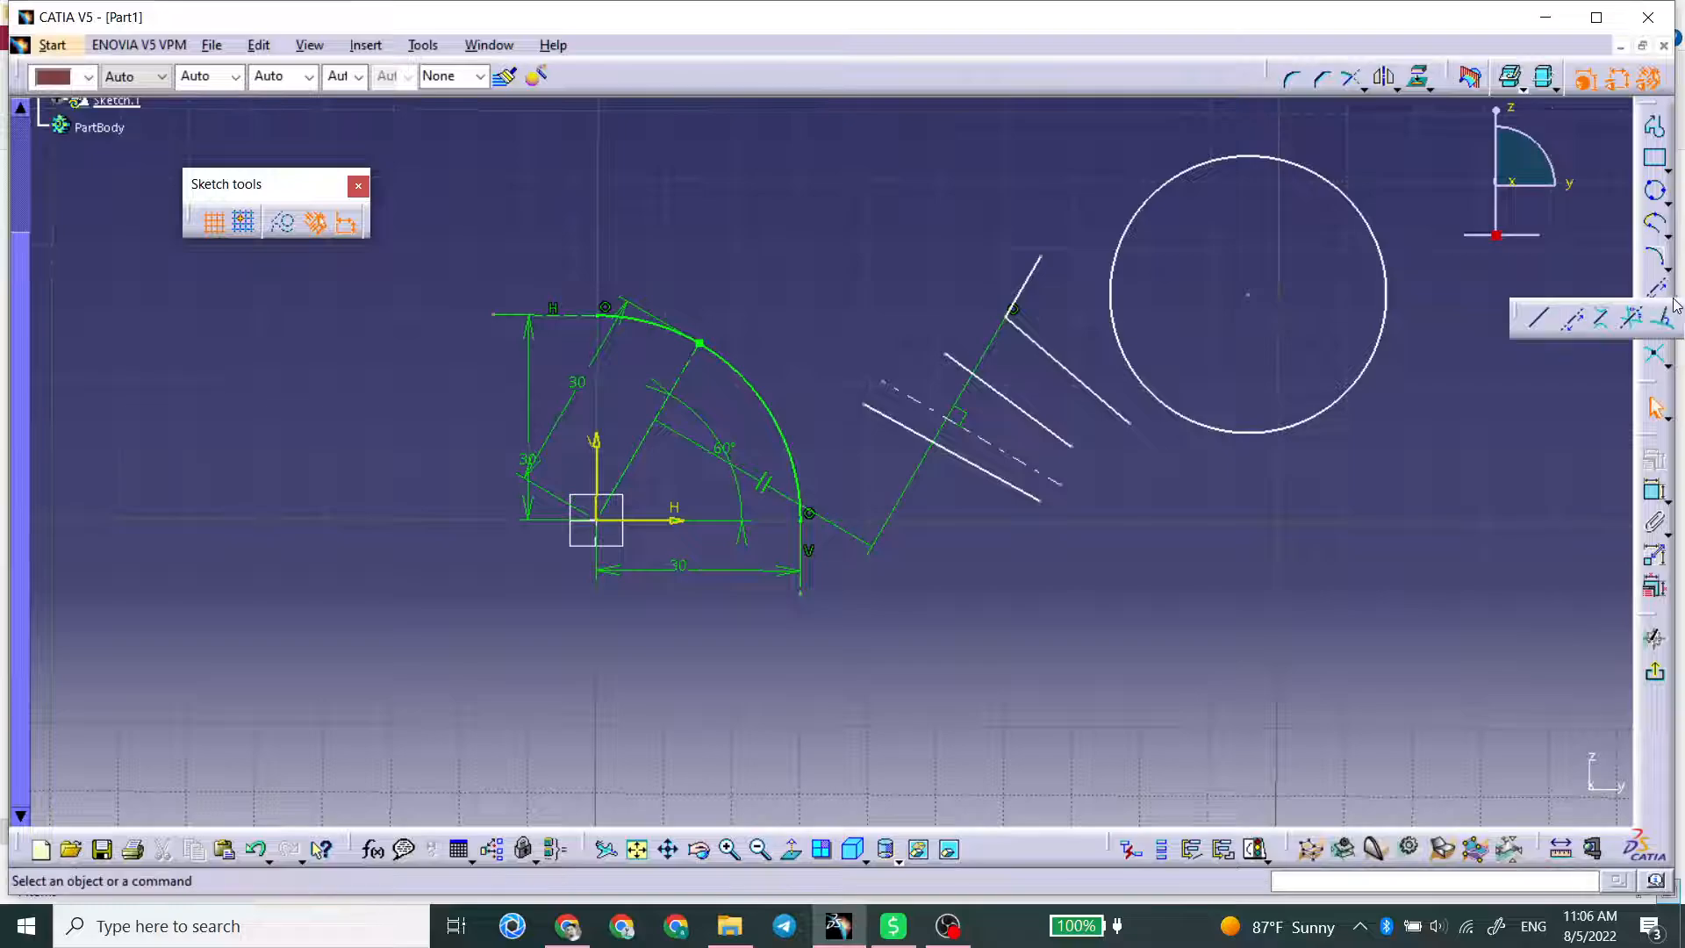
{"action": "left_click", "coordinate": [1603, 321]}
{"action": "left_click", "coordinate": [1156, 198]}
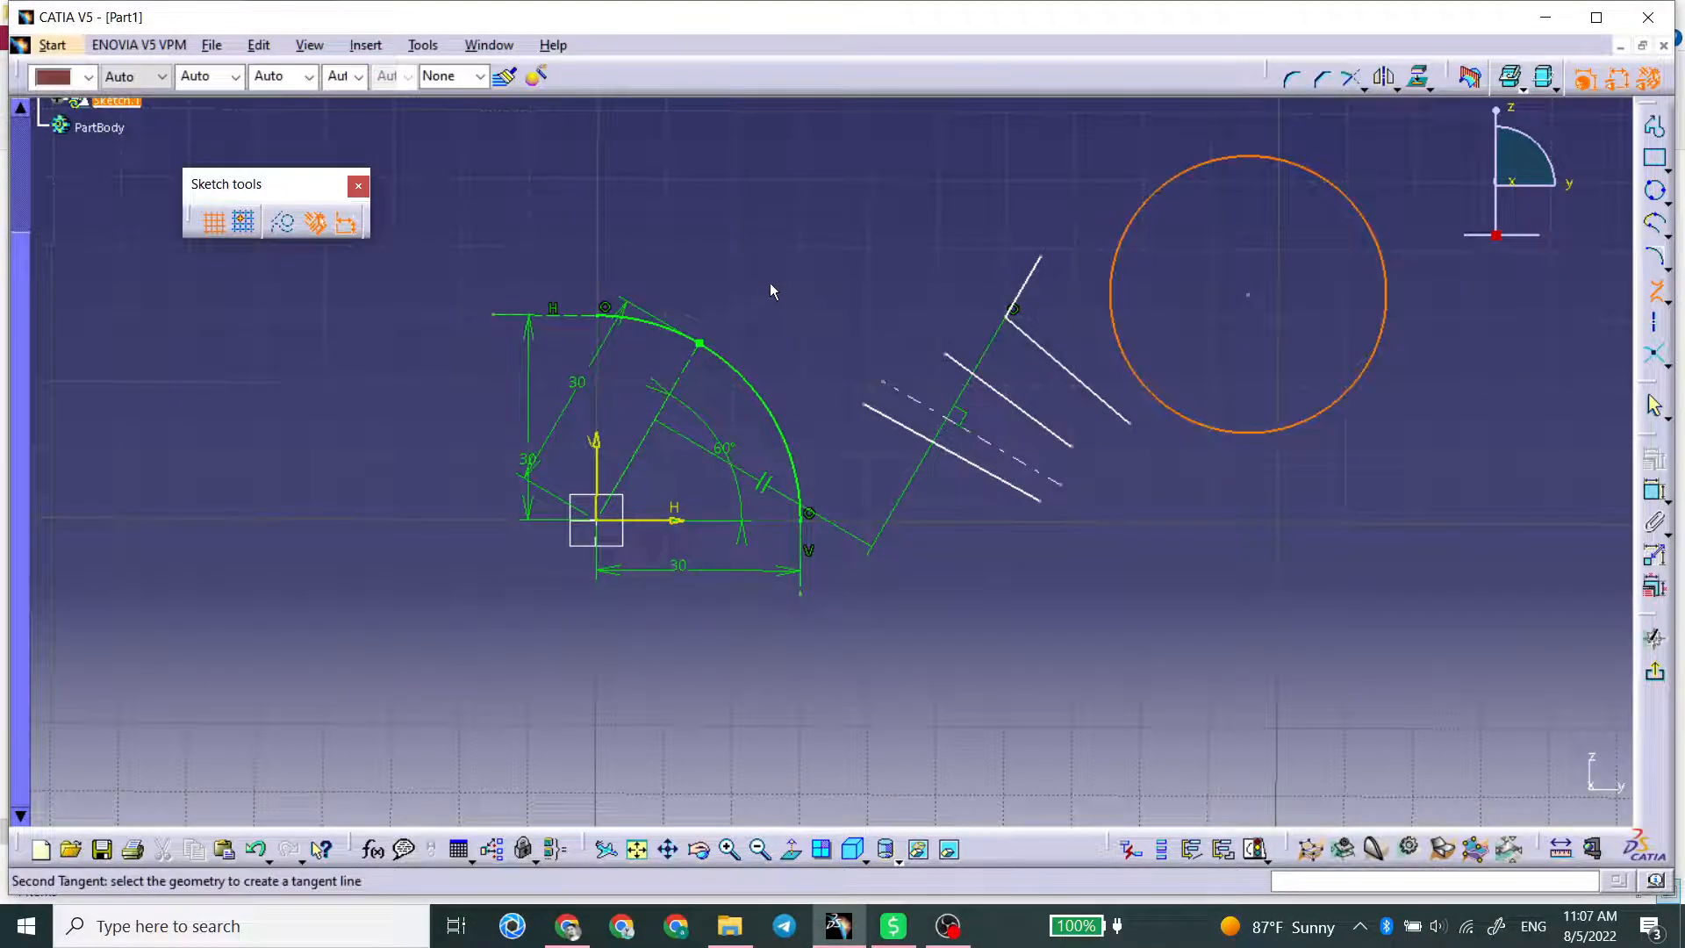
{"action": "left_click", "coordinate": [730, 366]}
{"action": "left_click", "coordinate": [1009, 557]}
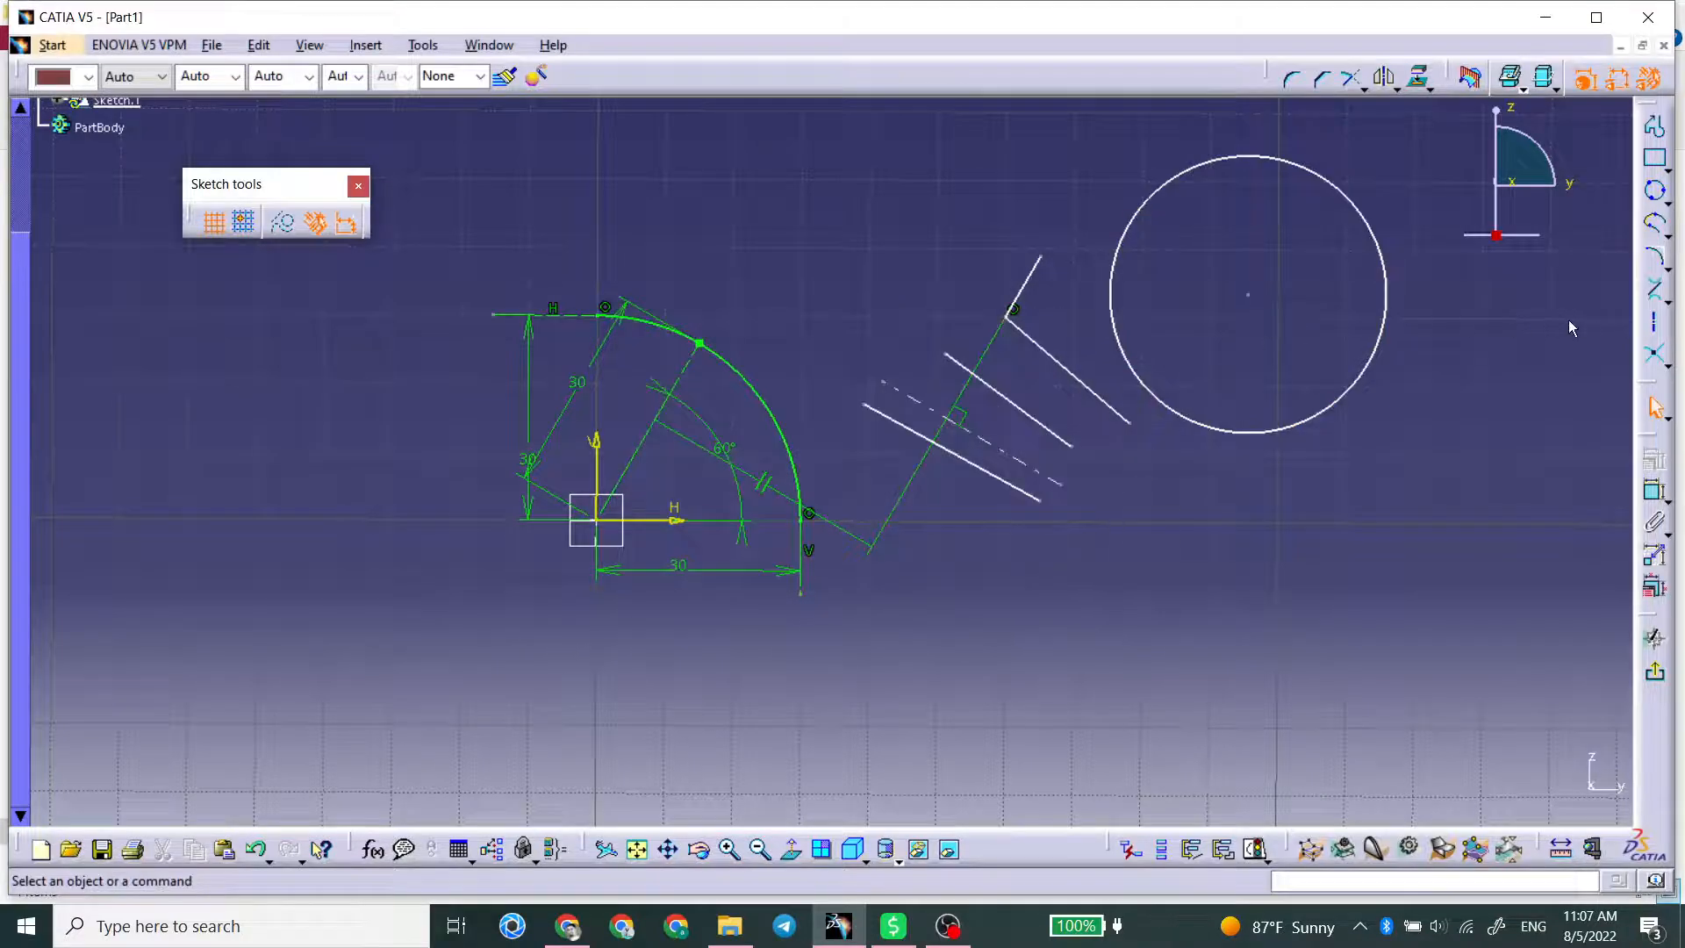
Step: Move the circle next to the conic over the separate lines, and retry the bi-tangent line between circle and conic
{"action": "mouse_move", "coordinate": [1389, 301]}
{"action": "left_mouse_down"}
{"action": "mouse_move", "coordinate": [1211, 319]}
{"action": "mouse_move", "coordinate": [1071, 293]}
{"action": "mouse_move", "coordinate": [1101, 331]}
{"action": "left_mouse_up"}
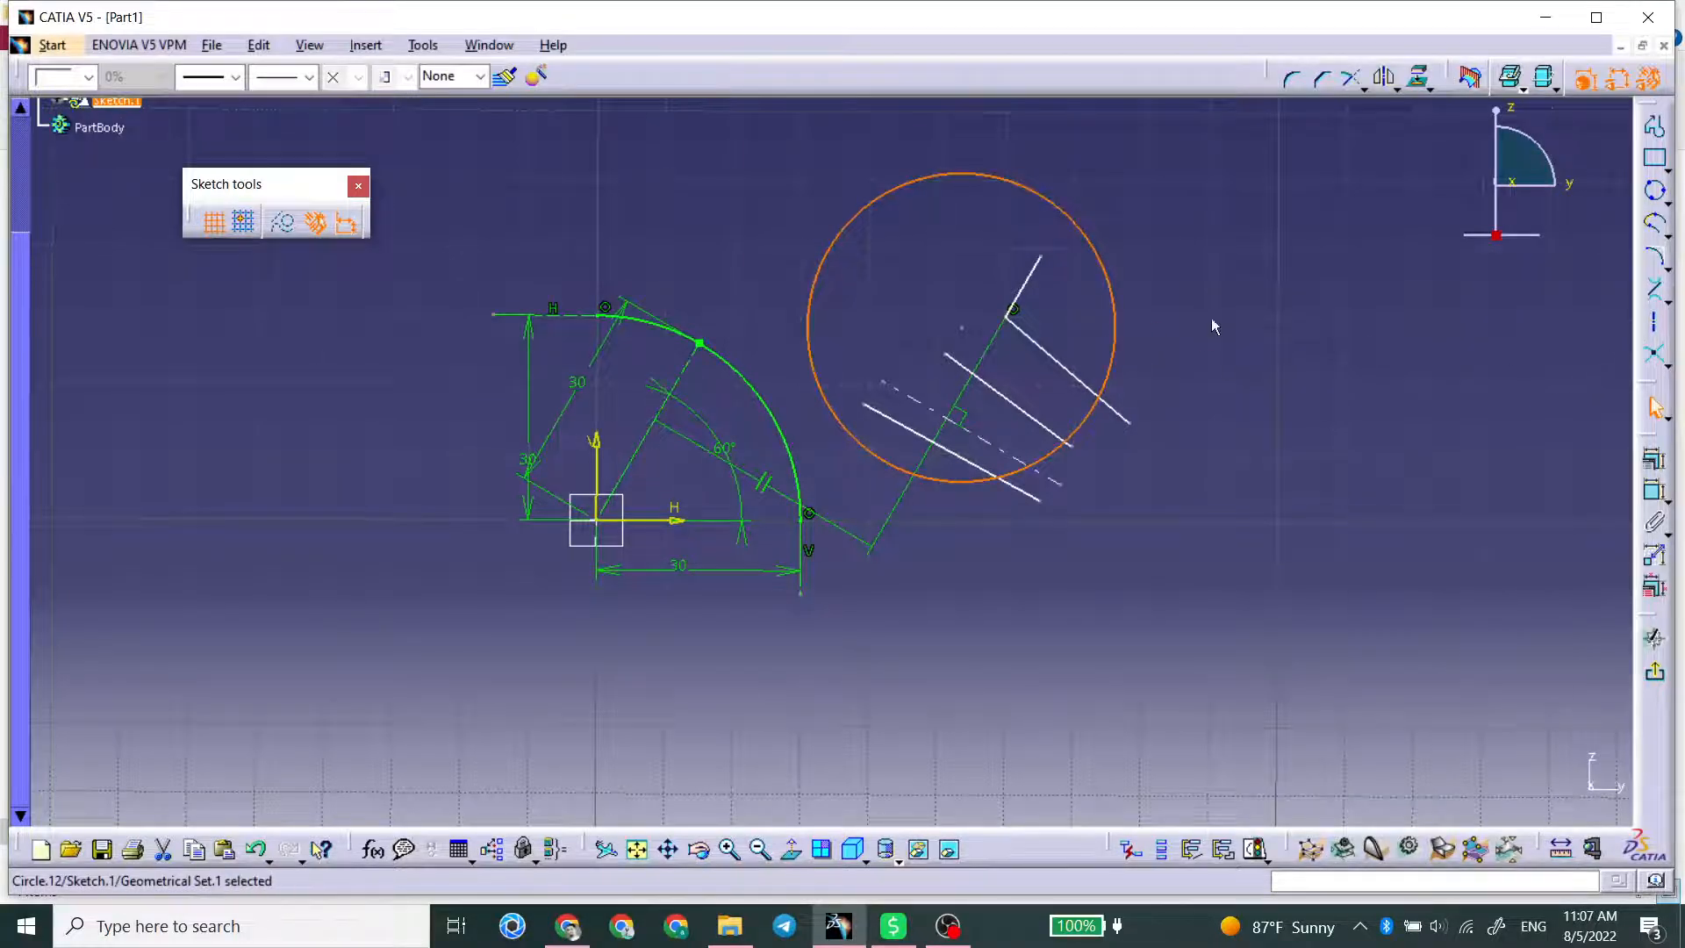
{"action": "left_click", "coordinate": [1654, 290]}
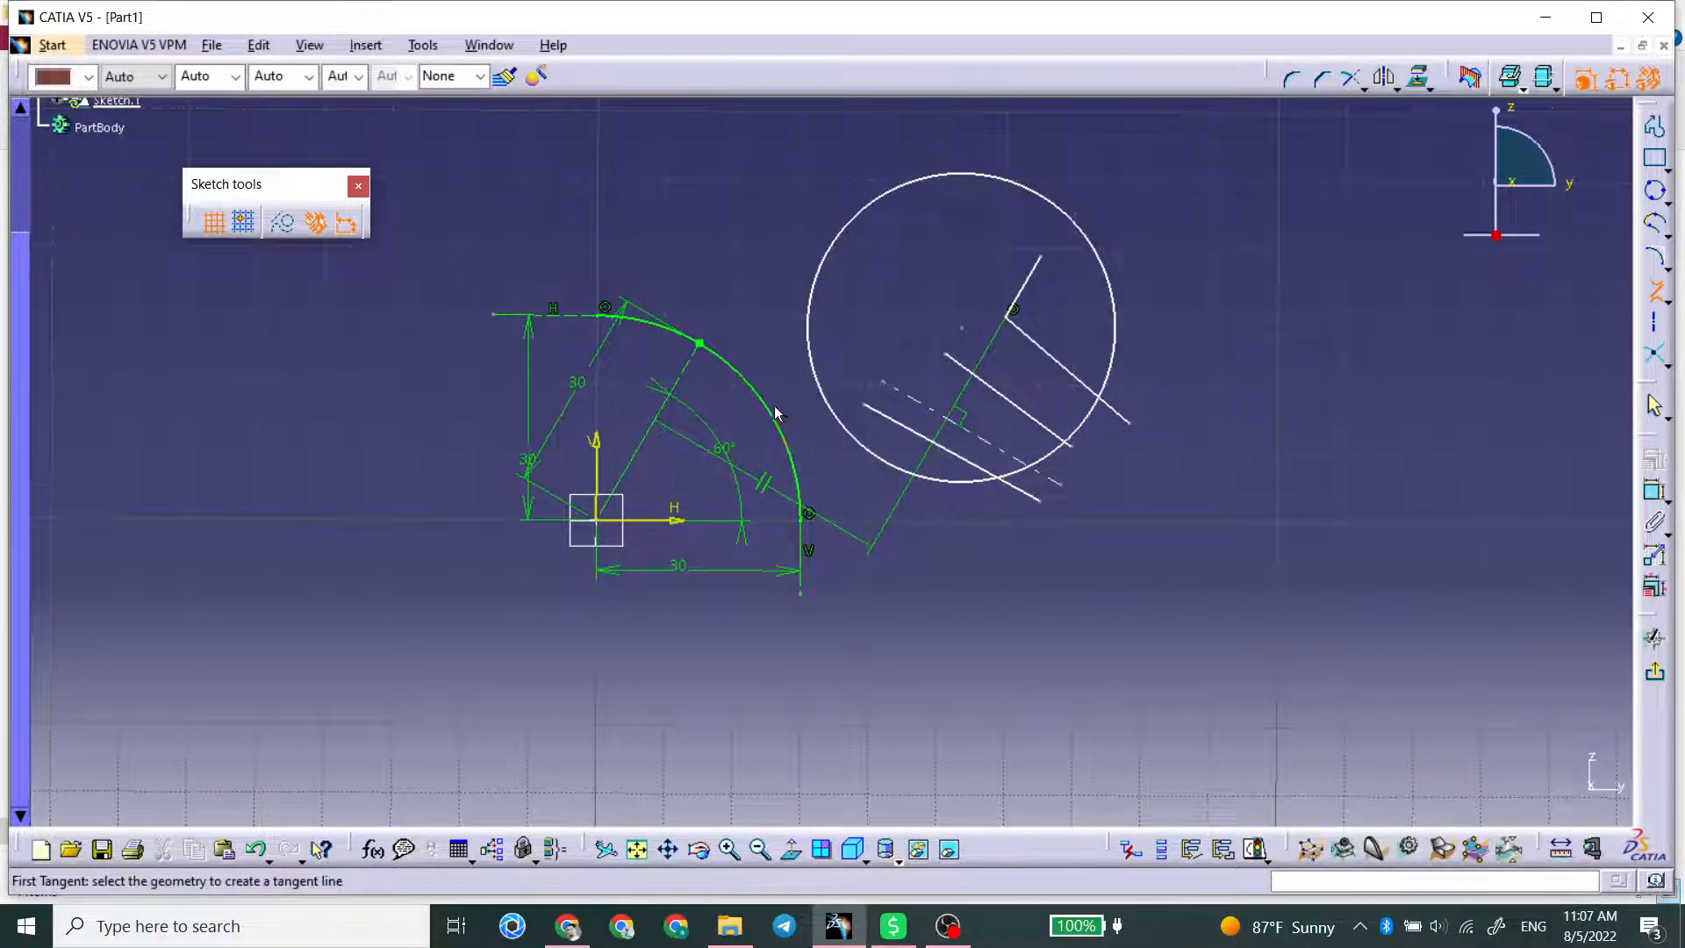
{"action": "left_click", "coordinate": [776, 412]}
{"action": "left_click", "coordinate": [818, 384]}
{"action": "left_click", "coordinate": [997, 560]}
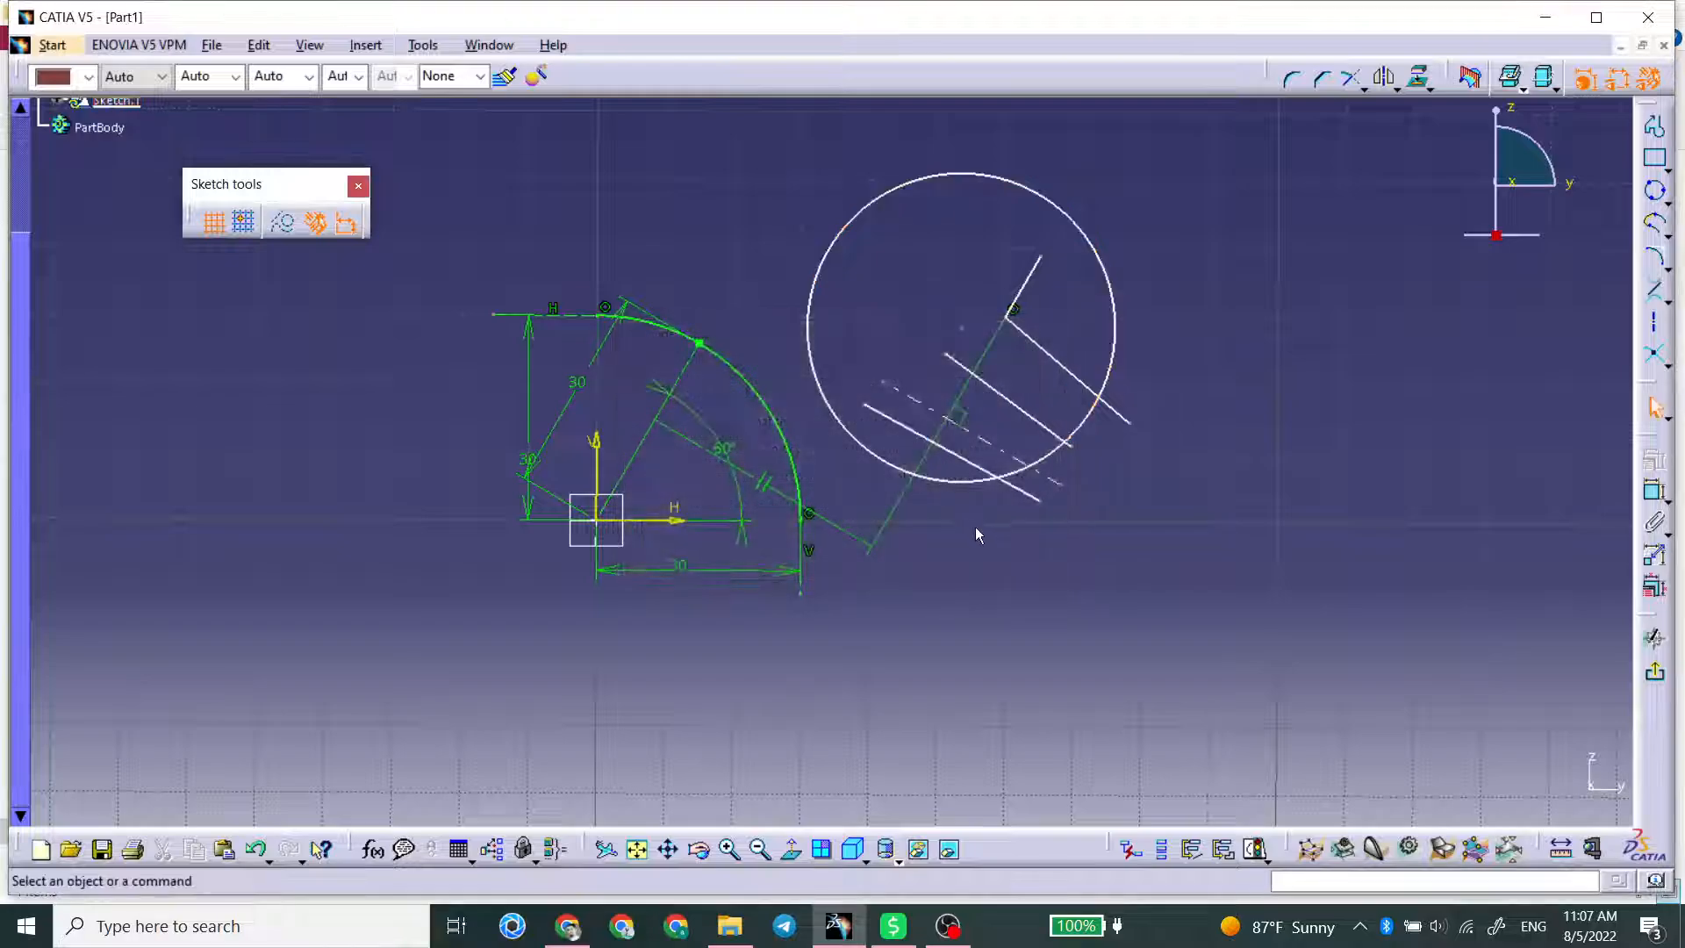
Step: Draw a second, smaller three-point circle beside the first, starting at about H 117 mm, V 37 mm
{"action": "left_click", "coordinate": [1654, 190]}
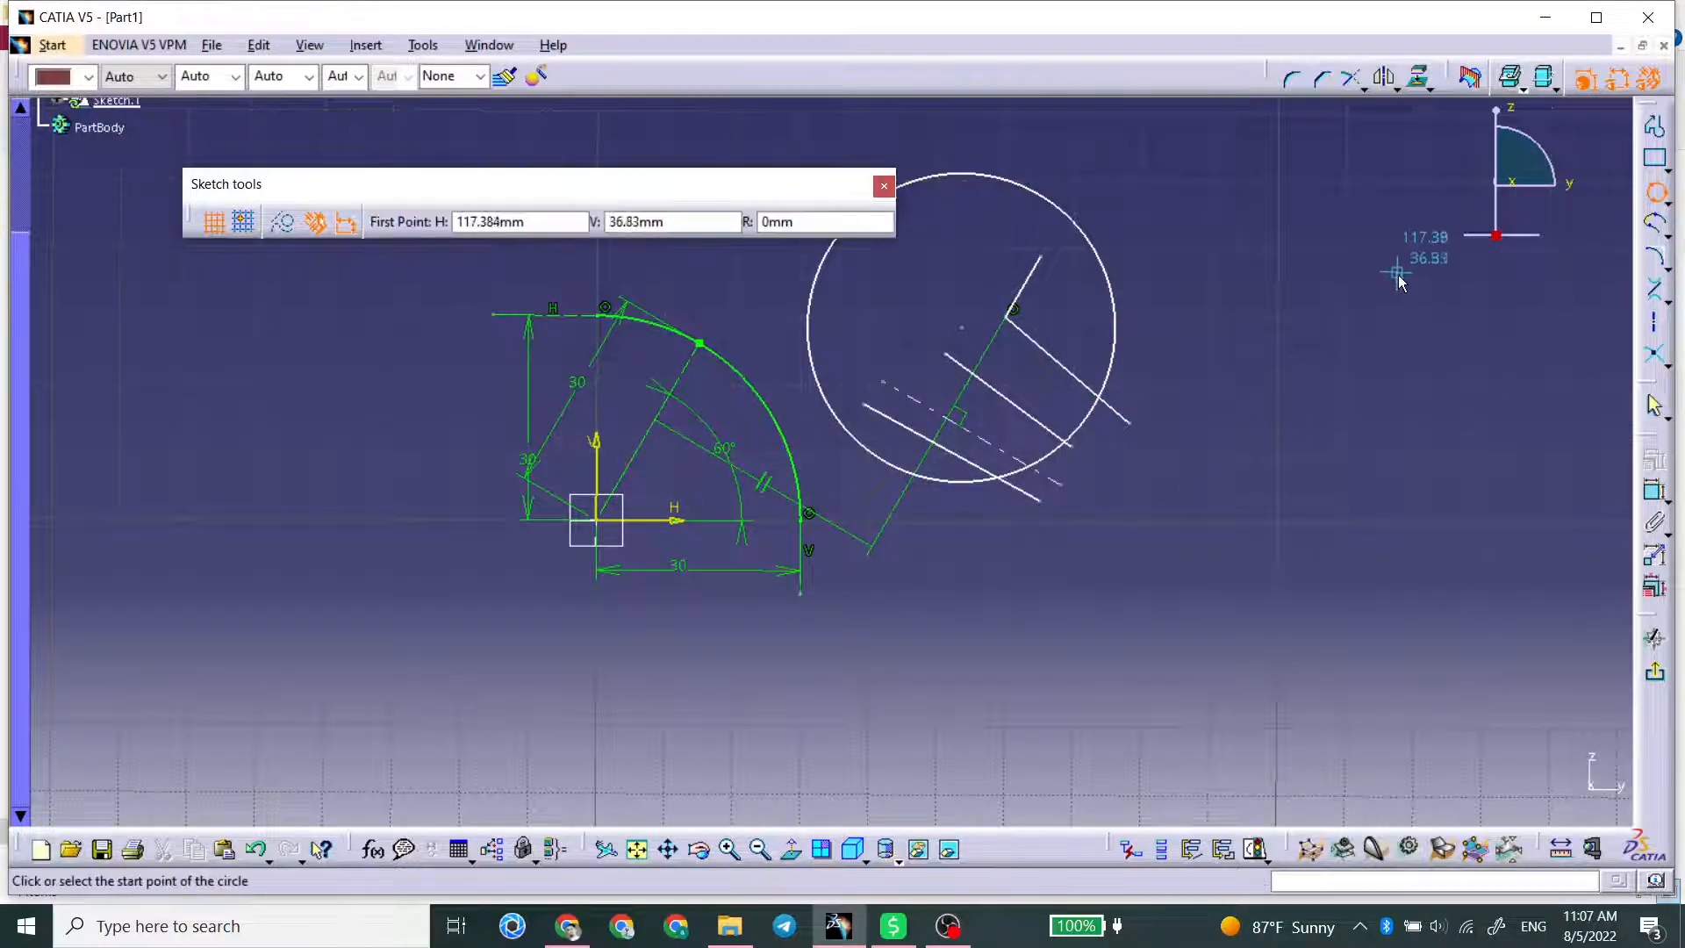
{"action": "left_click", "coordinate": [1398, 270]}
{"action": "left_click", "coordinate": [1230, 200]}
{"action": "left_click", "coordinate": [1161, 290]}
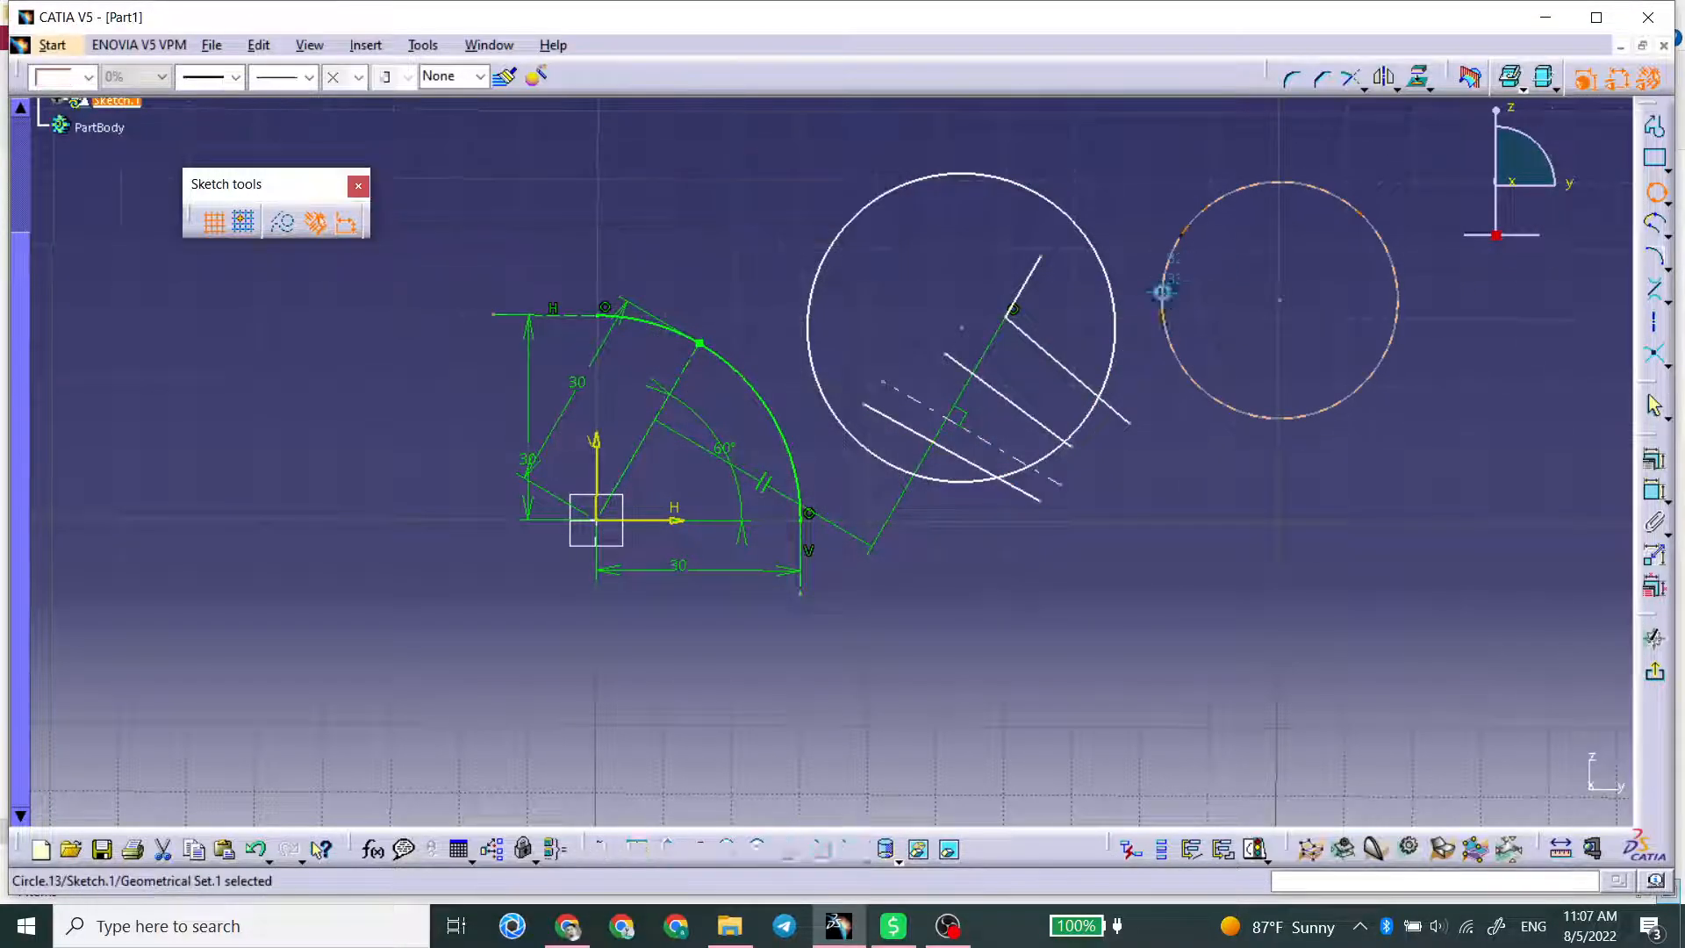
Step: Create a bi-tangent line between the larger circle and the smaller circle
{"action": "left_click", "coordinate": [1654, 298]}
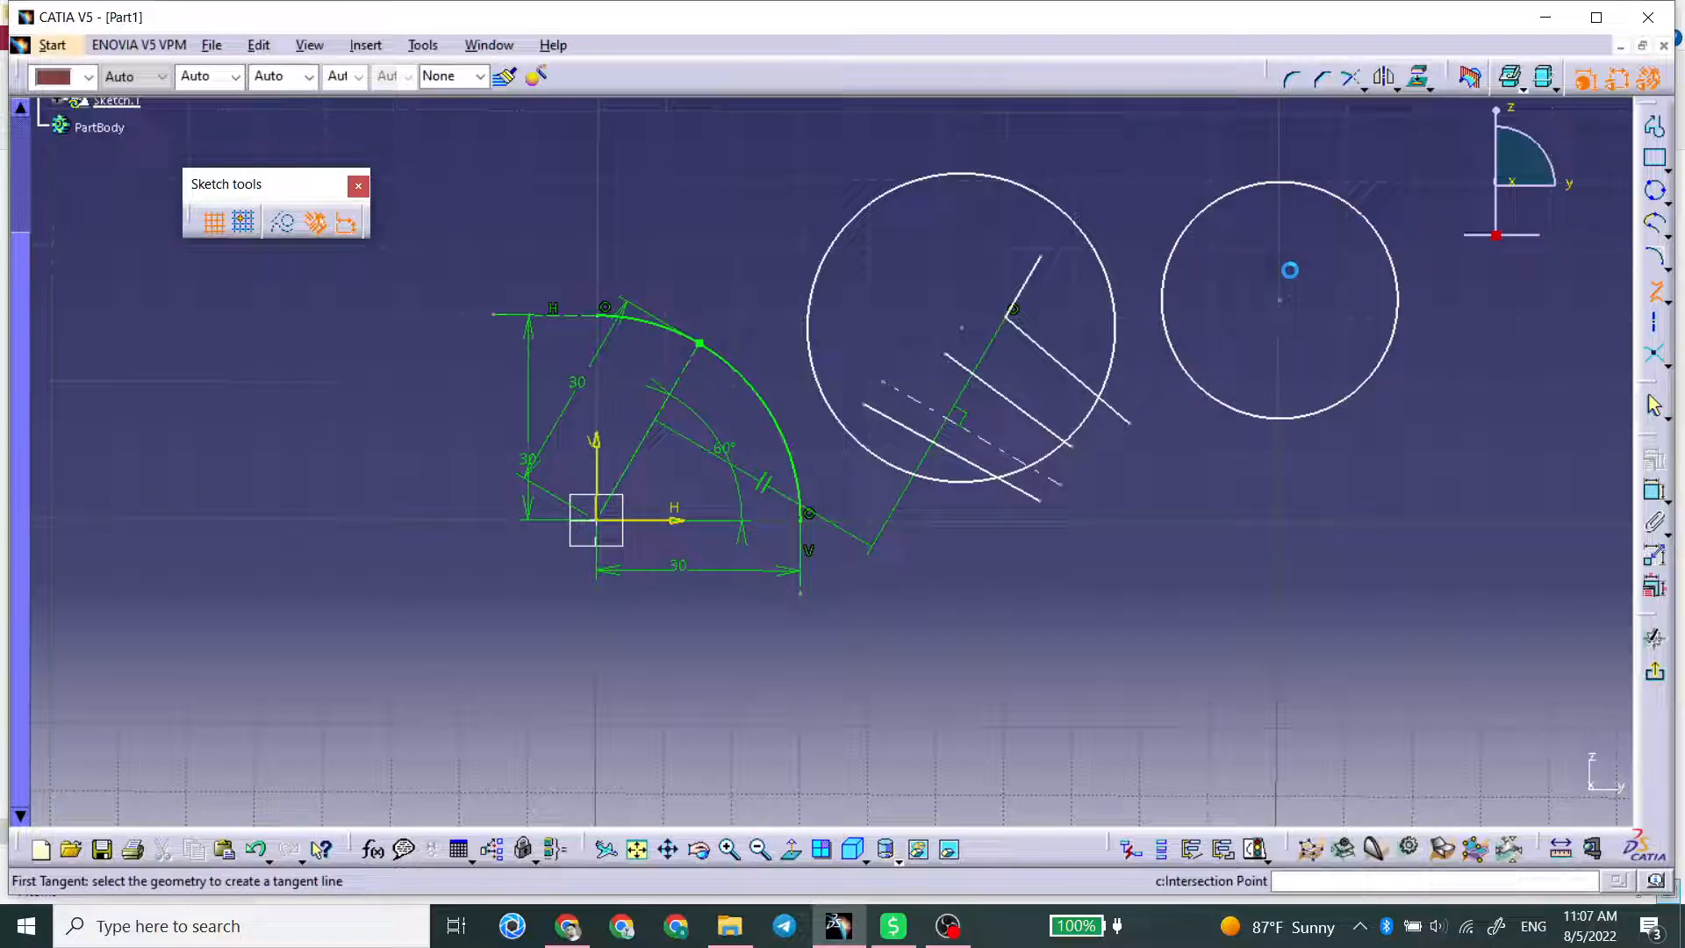
{"action": "left_click", "coordinate": [1103, 242]}
{"action": "left_click", "coordinate": [1171, 246]}
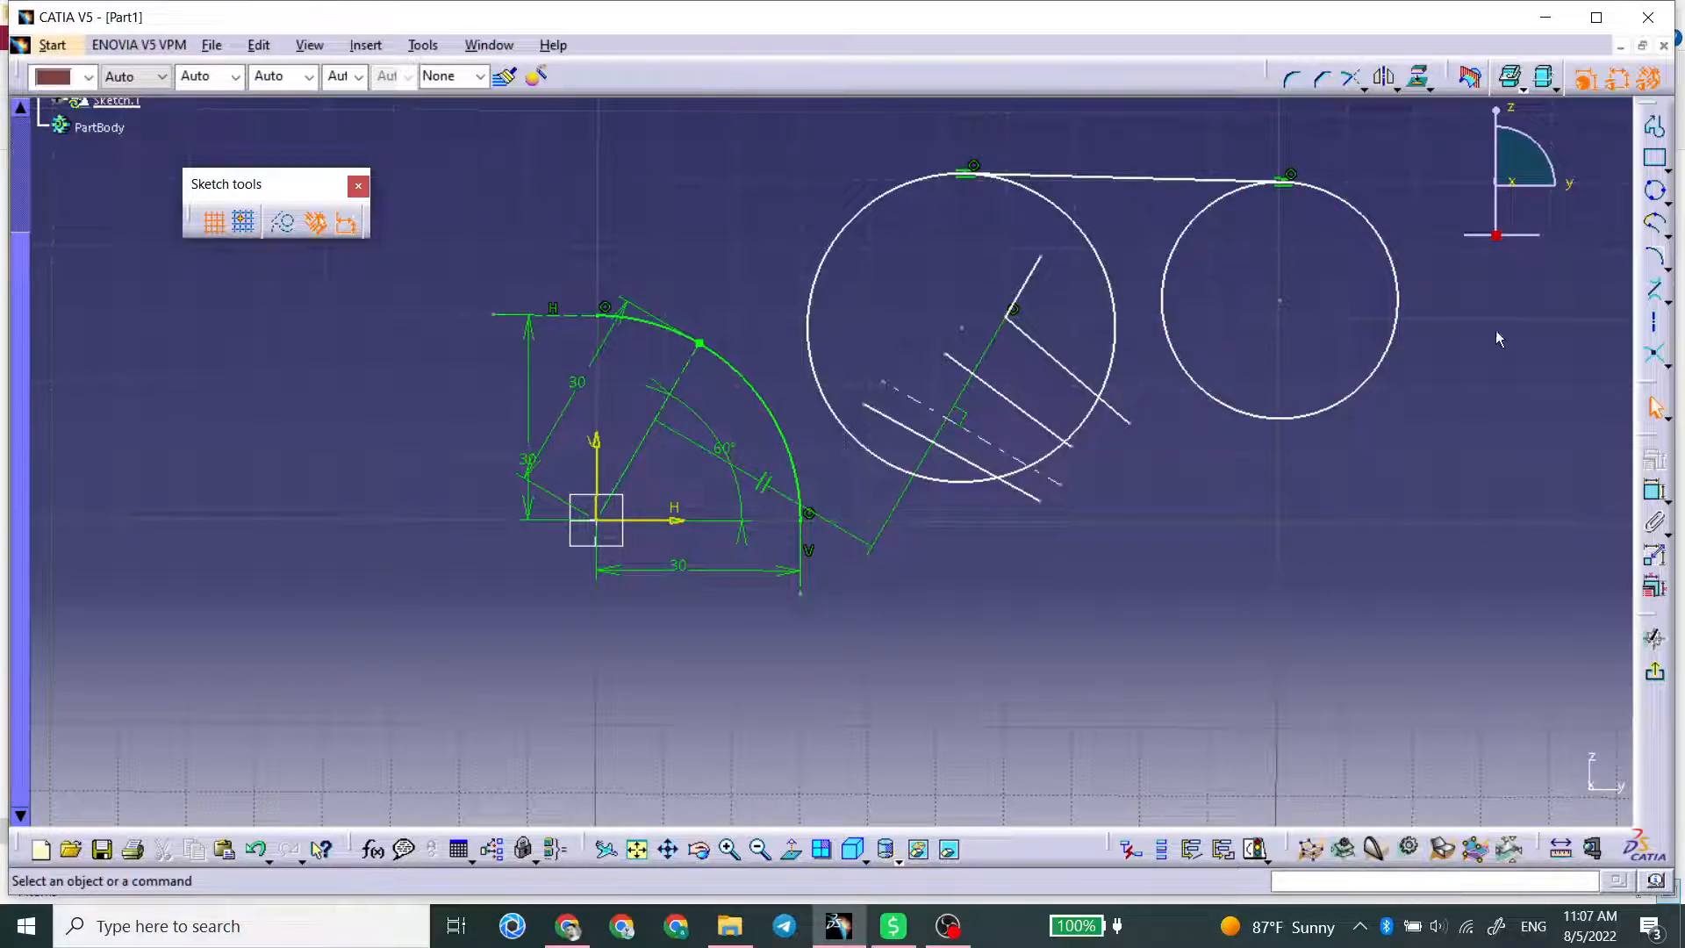
Step: Create an infinite bisecting line between the two connected profile lines inside the larger circle
{"action": "left_click", "coordinate": [1667, 301]}
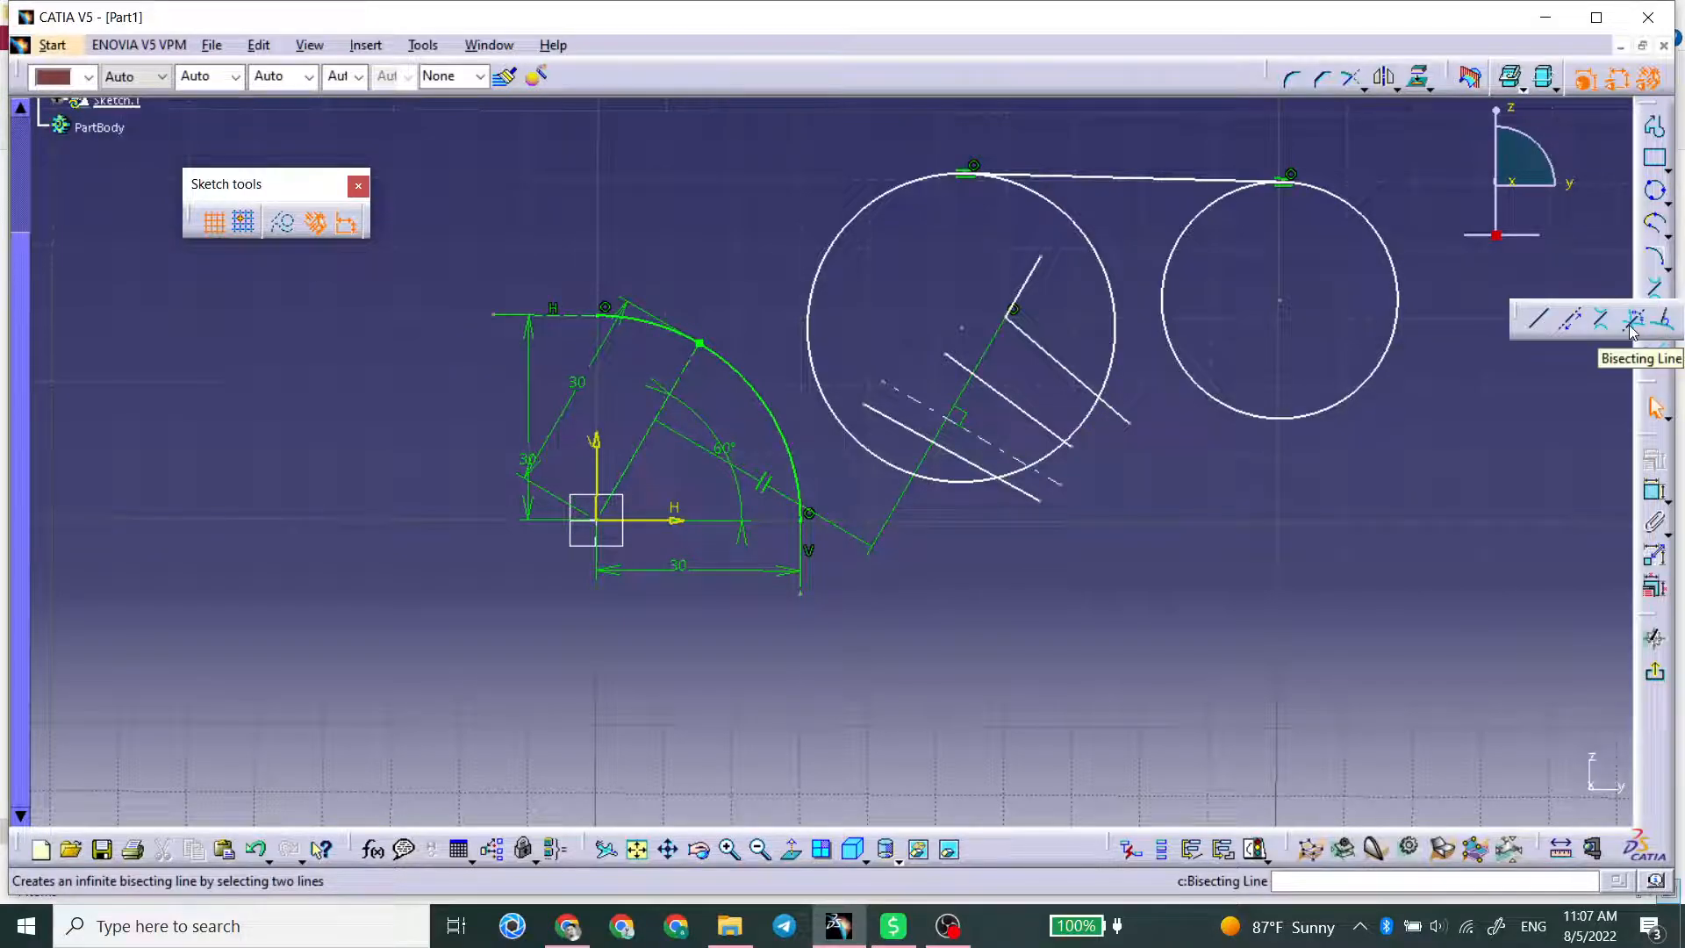
{"action": "left_click", "coordinate": [1632, 325]}
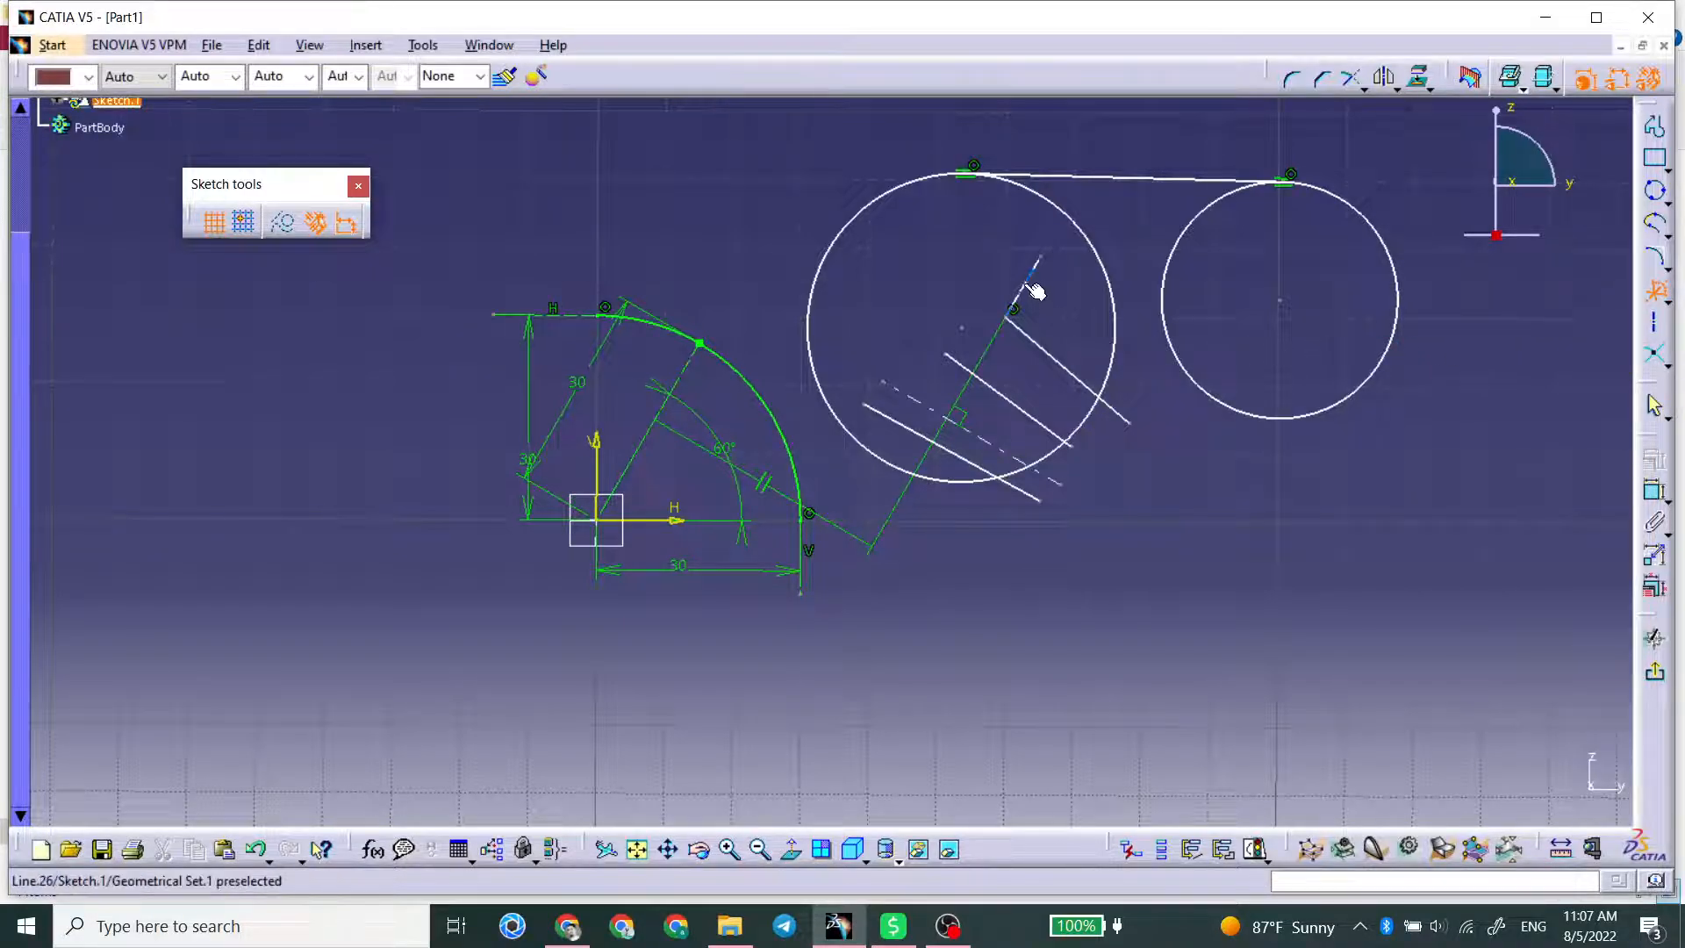
{"action": "left_click", "coordinate": [1033, 279]}
{"action": "left_click", "coordinate": [1060, 361]}
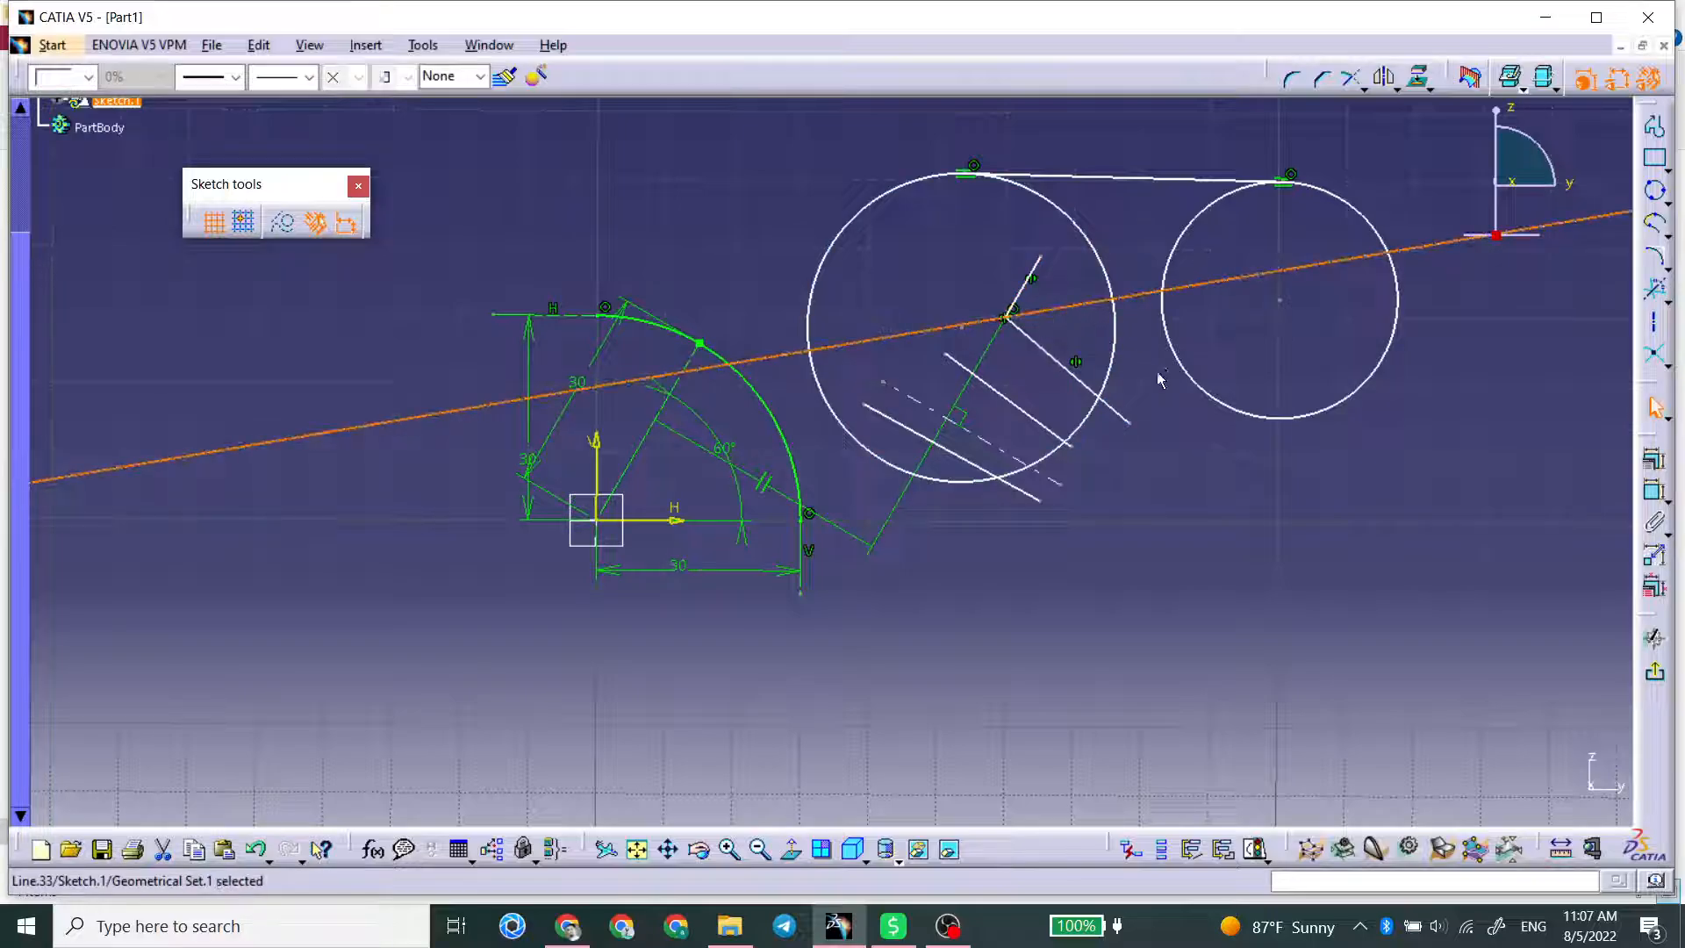
Step: Dimension the angle between the bisecting line and each of the two connected profile lines
{"action": "left_click", "coordinate": [1654, 490]}
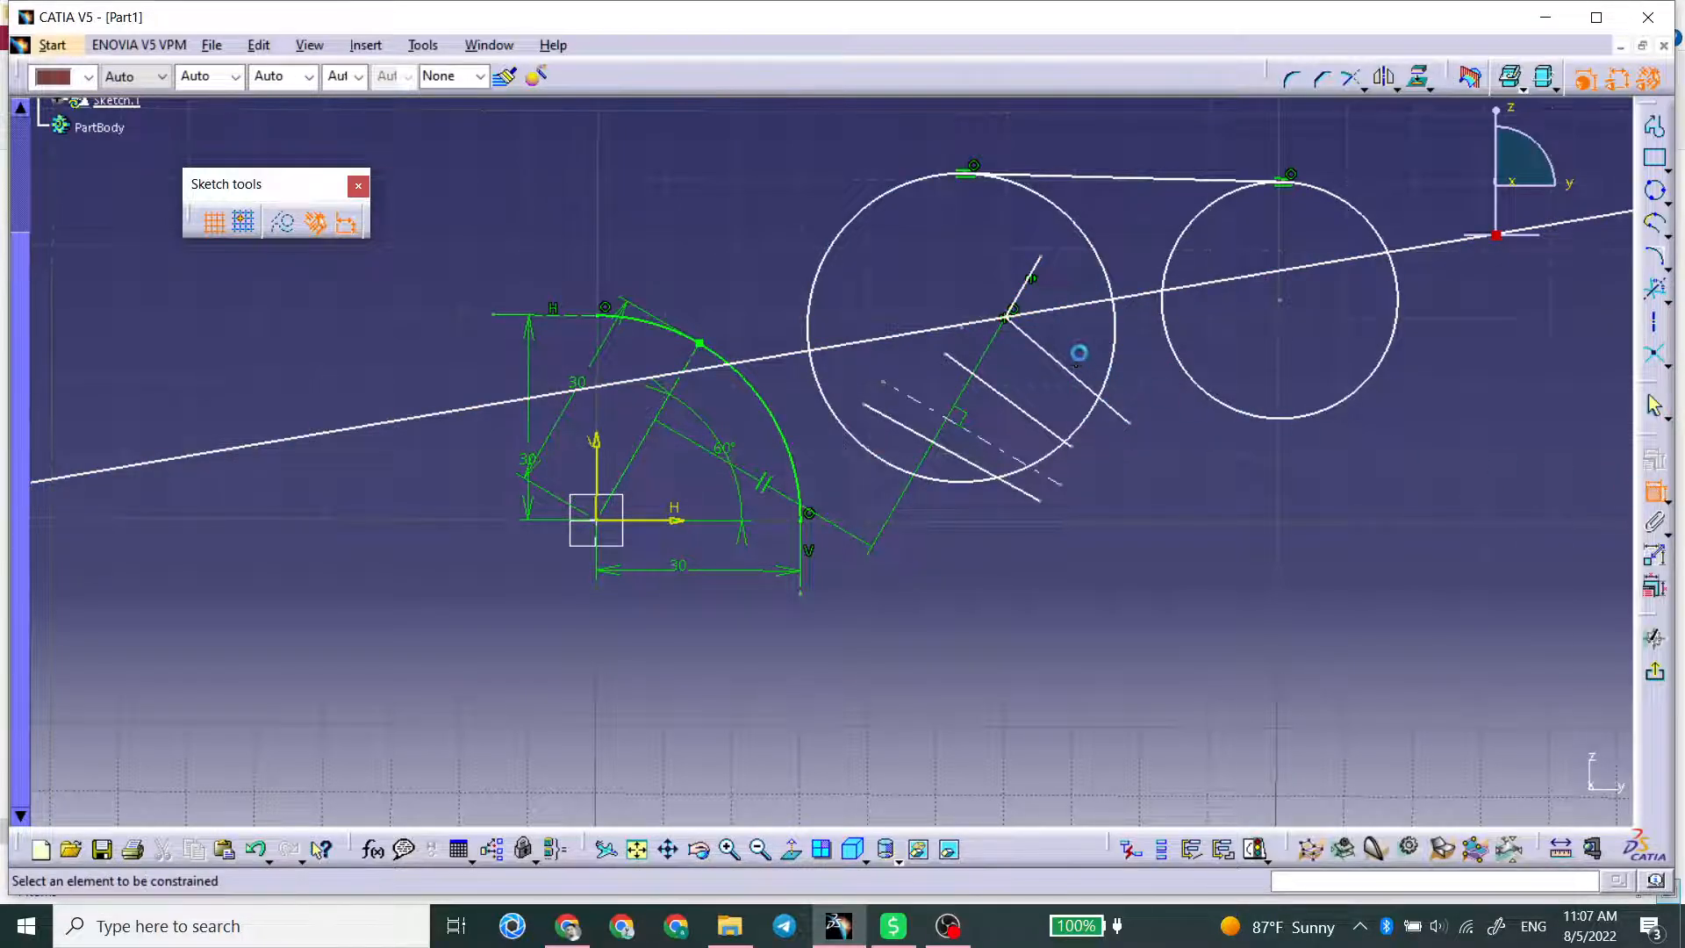
{"action": "left_click", "coordinate": [1061, 360]}
{"action": "left_click", "coordinate": [1088, 344]}
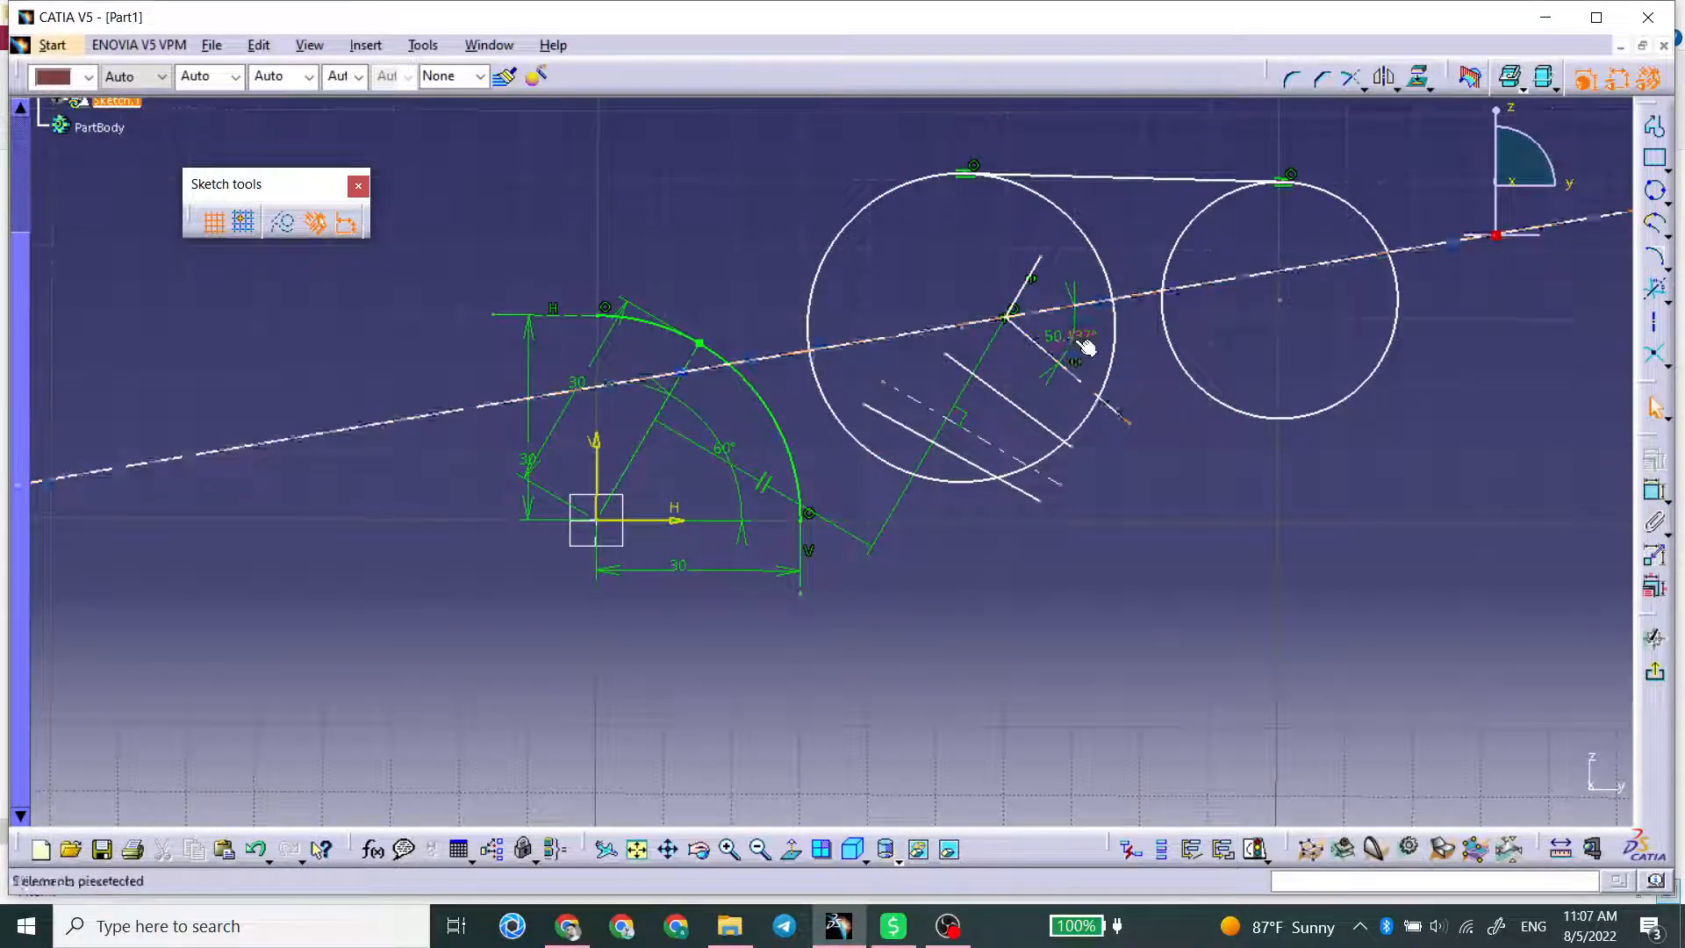
{"action": "left_click", "coordinate": [1091, 303]}
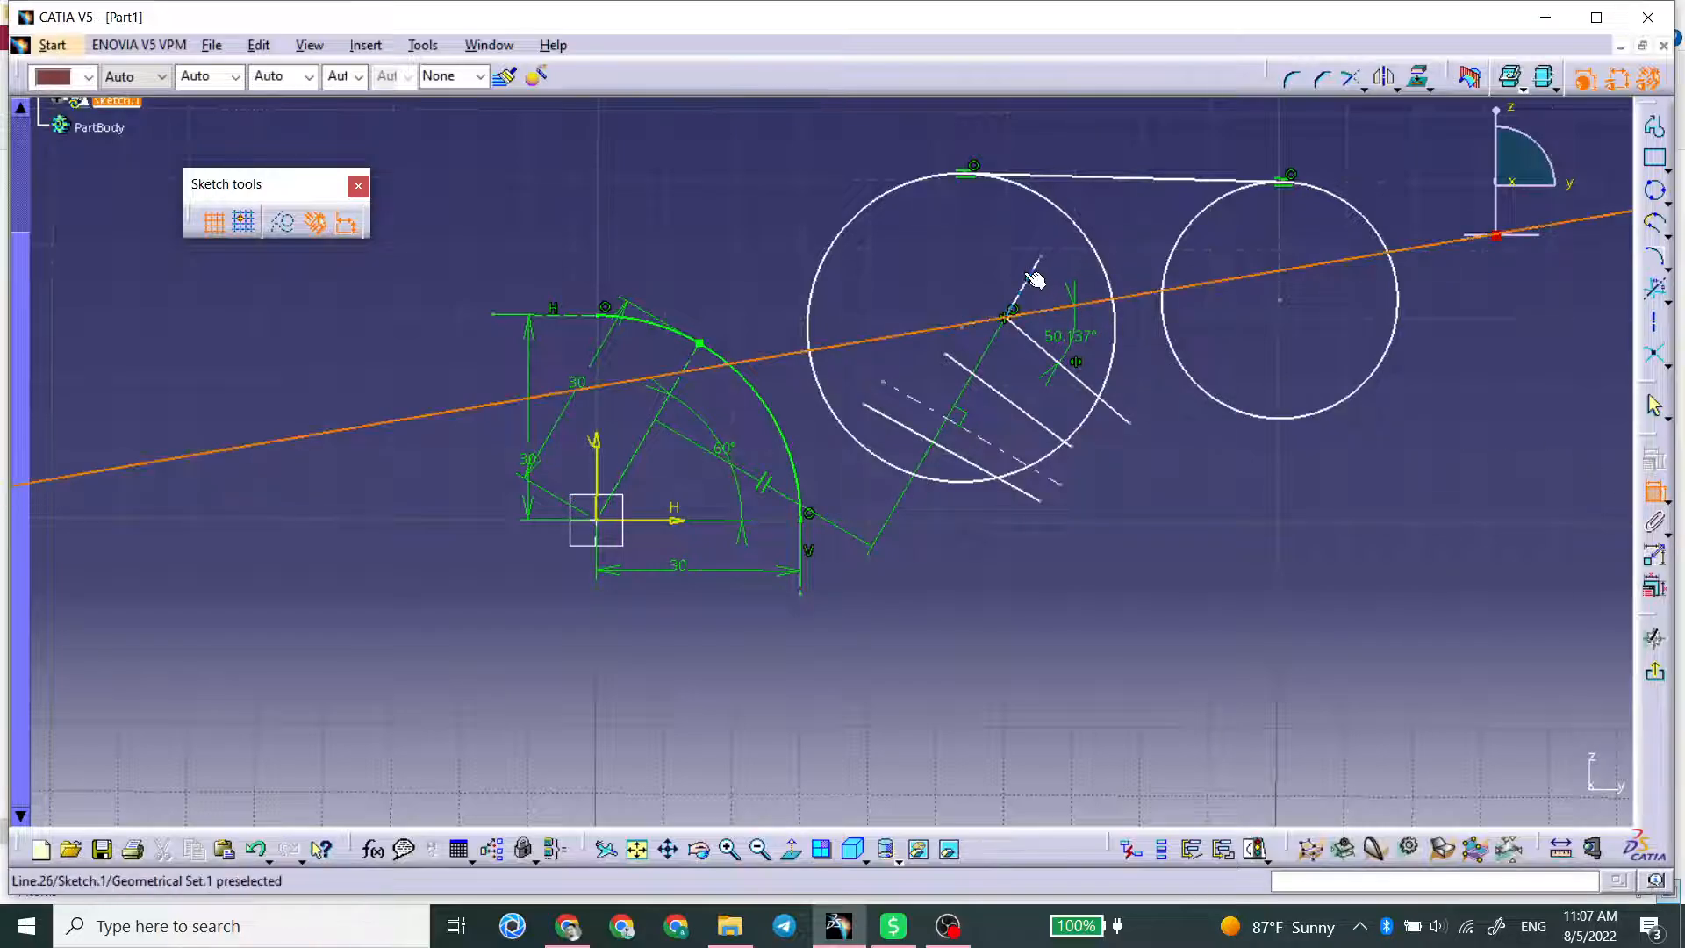
{"action": "left_click", "coordinate": [1032, 271]}
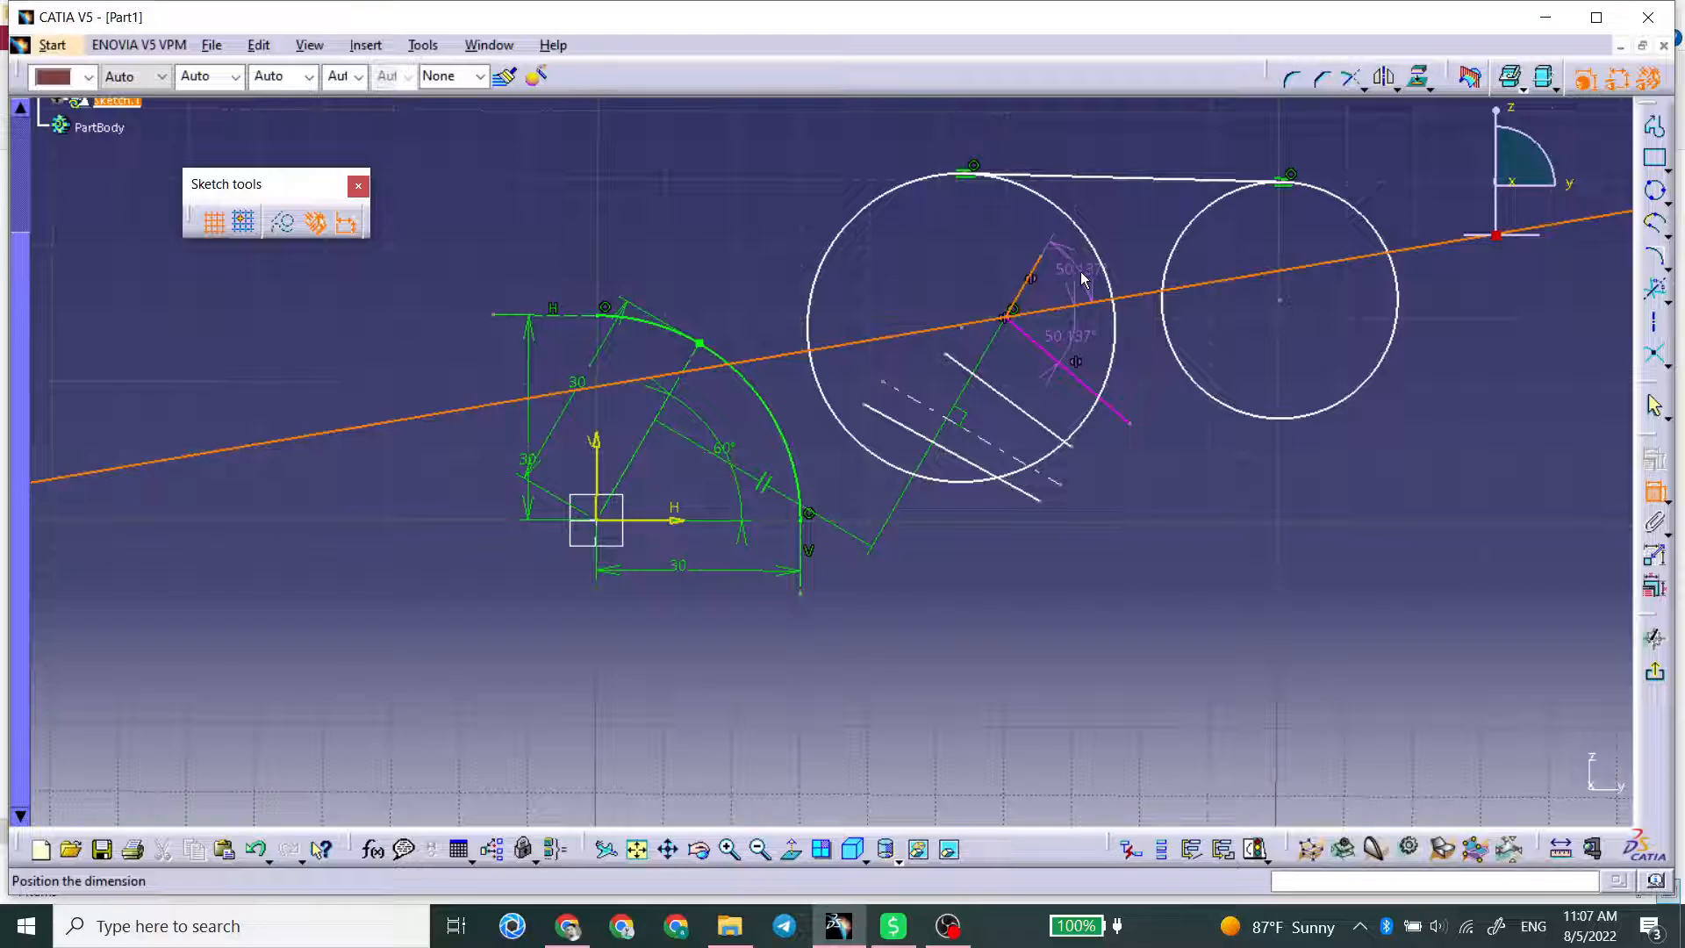
{"action": "left_click", "coordinate": [1081, 279]}
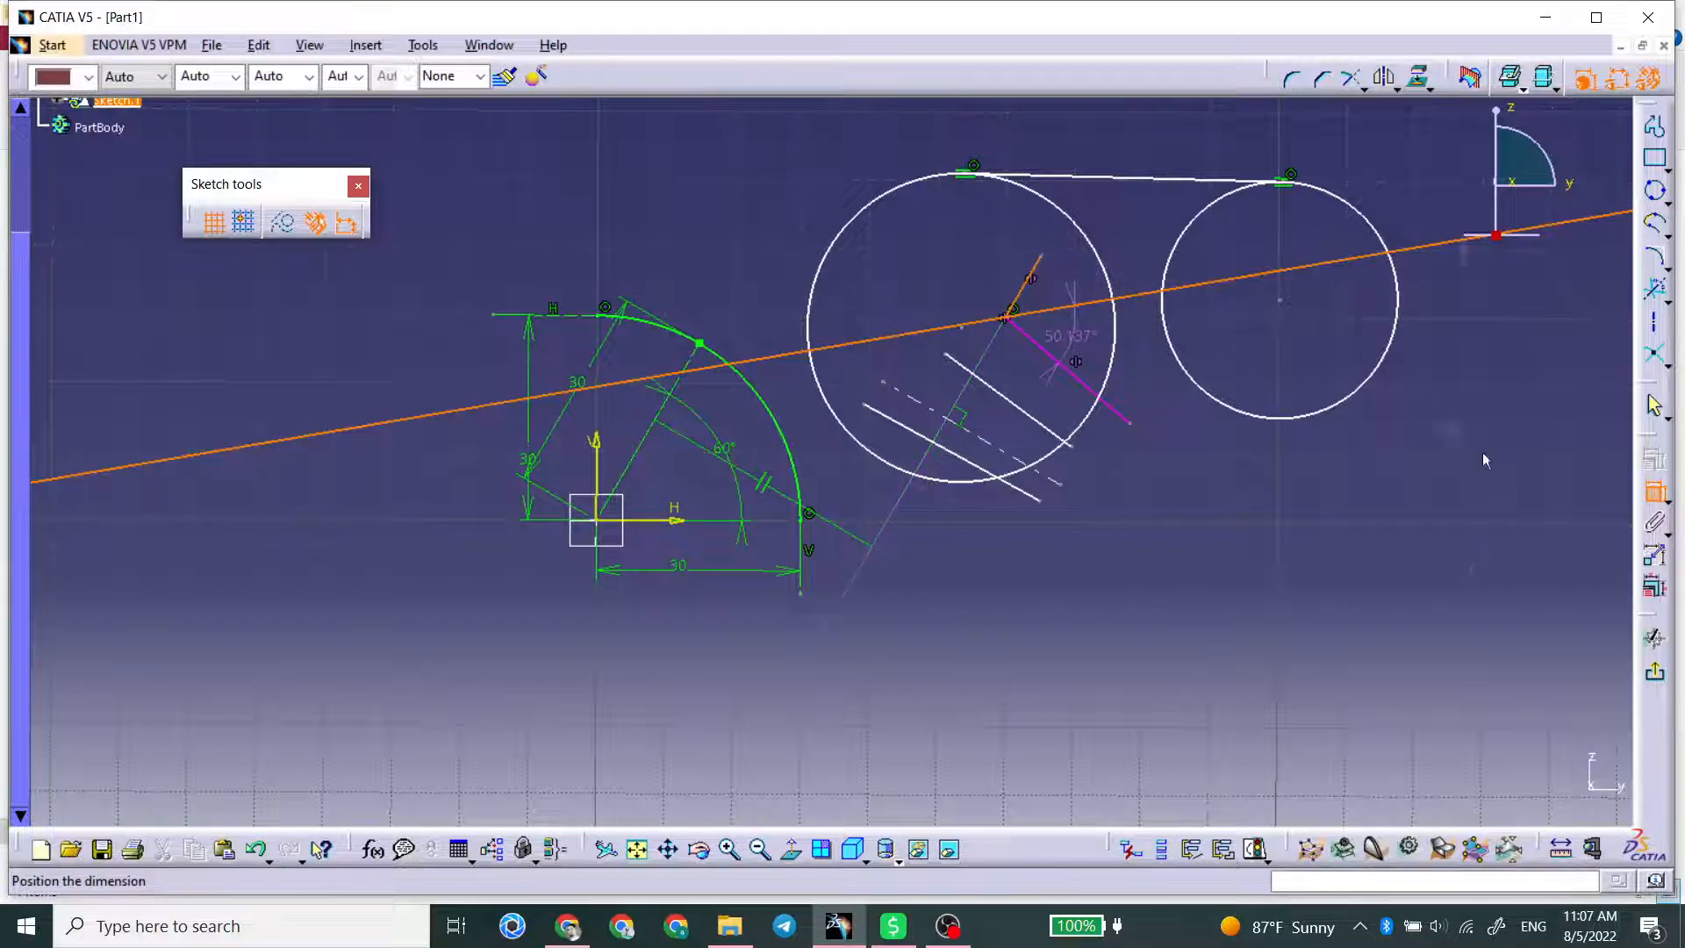
Step: Check the extent of the infinite bisecting line and delete it from the sketch
{"action": "left_click", "coordinate": [1074, 336]}
{"action": "left_click", "coordinate": [1358, 417]}
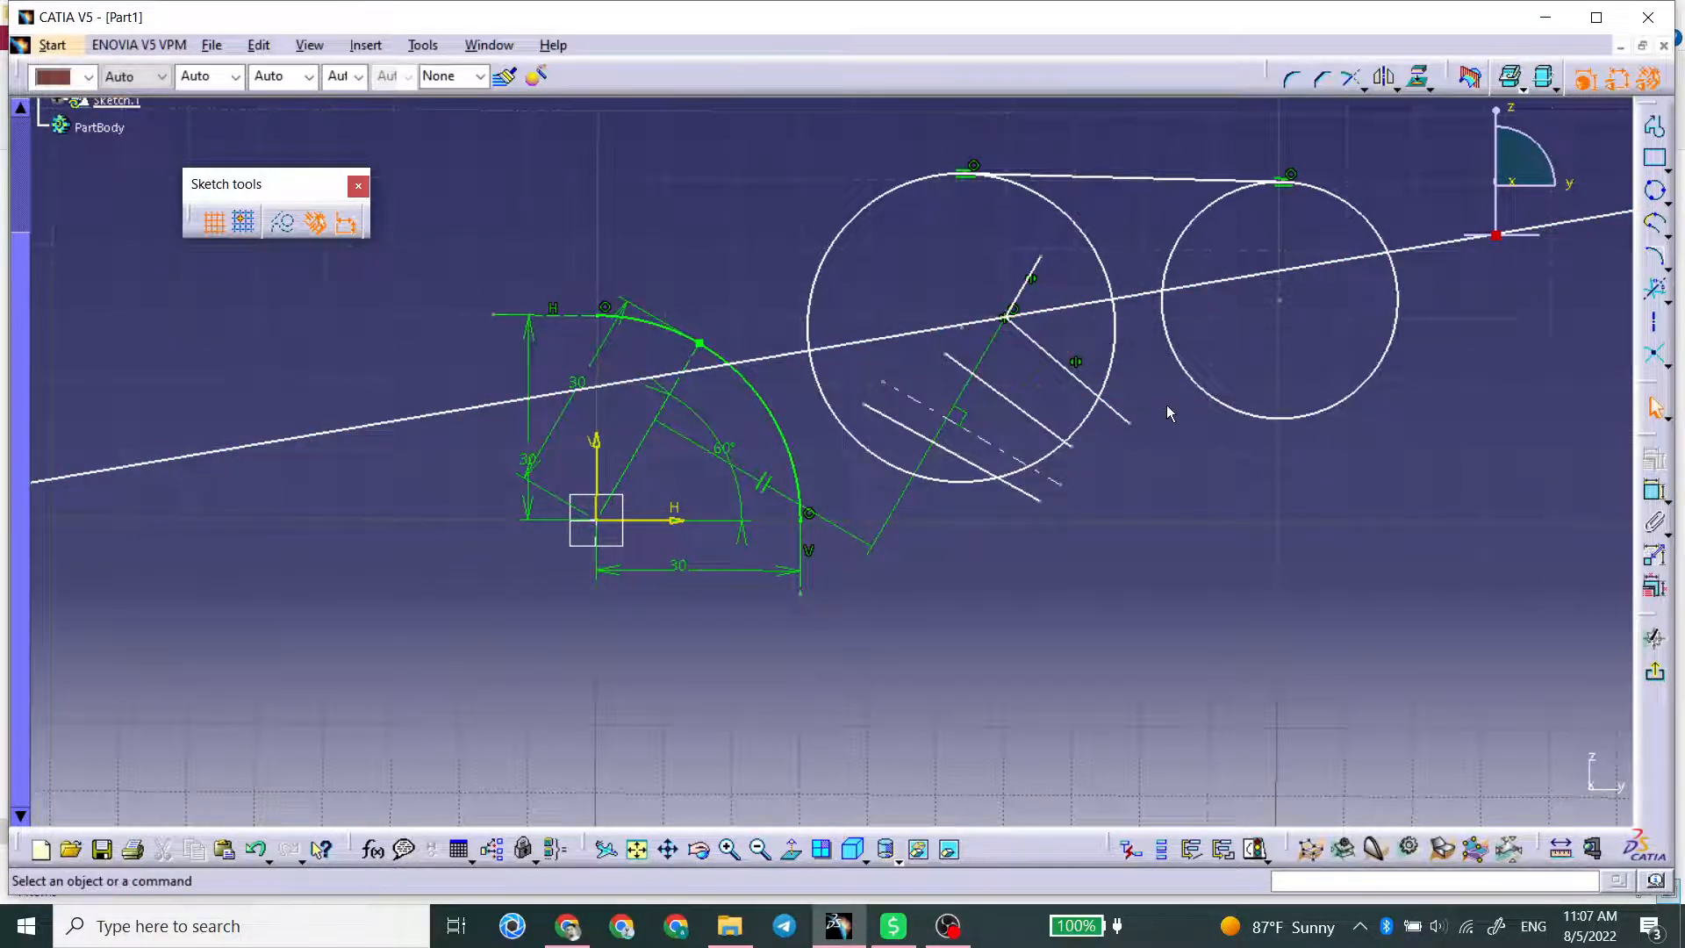
{"action": "middle_click_drag", "start_coordinate": [1166, 404], "coordinate": [1155, 462]}
{"action": "left_click", "coordinate": [1135, 366]}
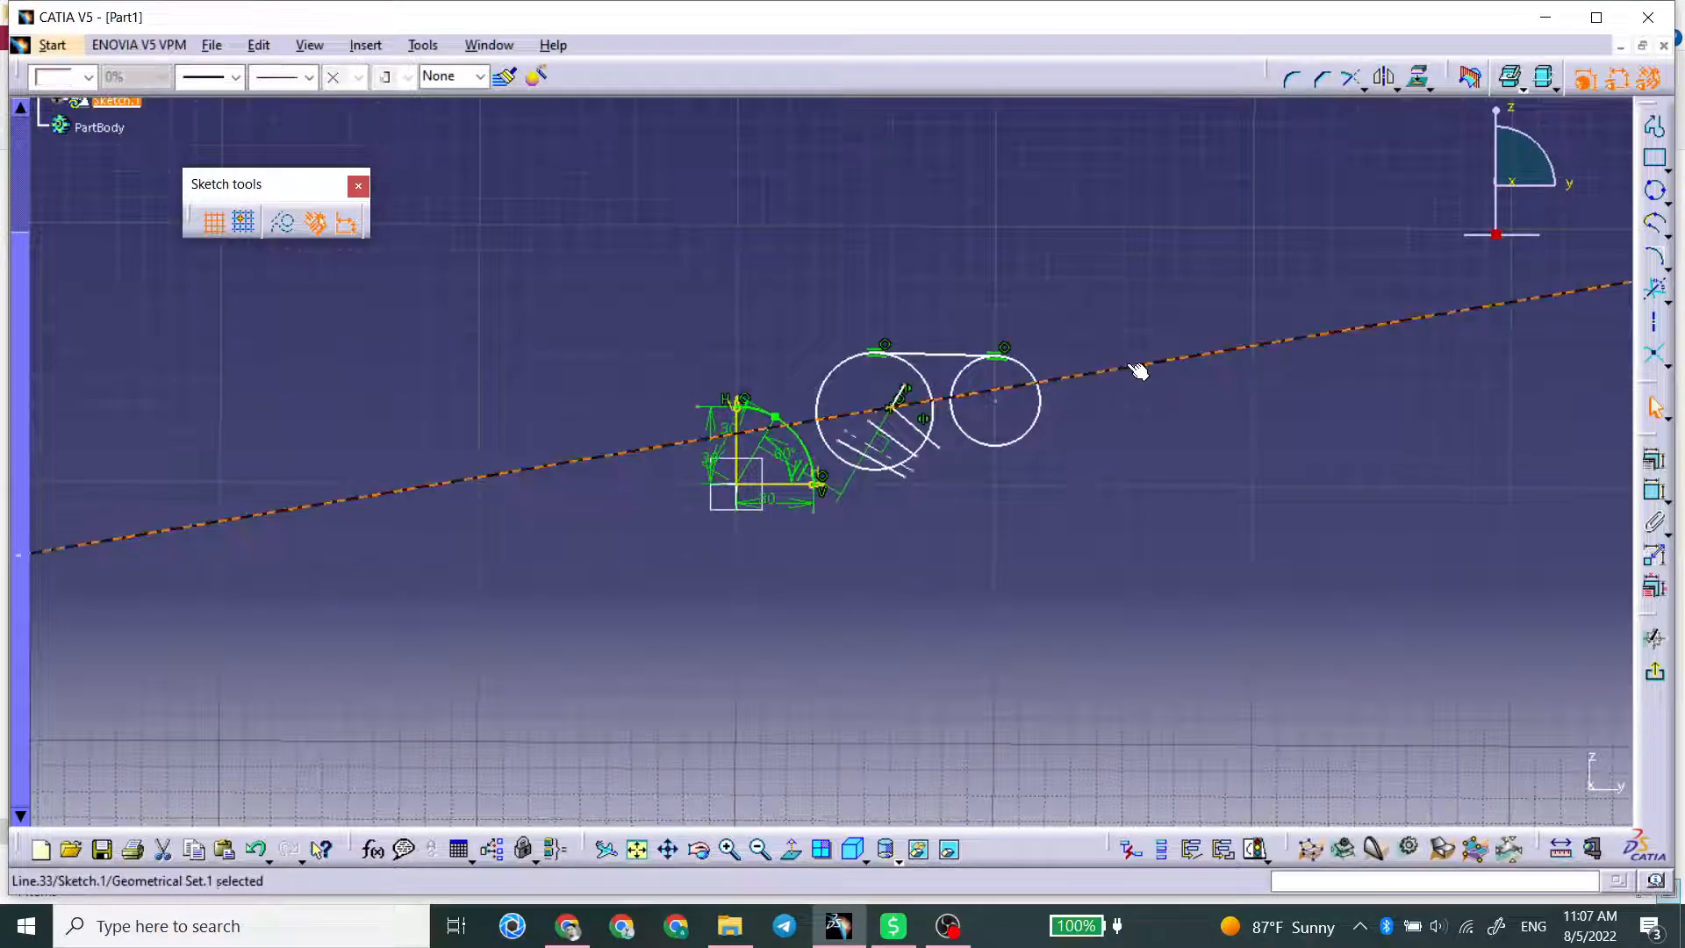
{"action": "key", "text": "Delete"}
{"action": "mouse_move", "coordinate": [1132, 373]}
{"action": "middle_mouse_down"}
{"action": "mouse_move", "coordinate": [1127, 386]}
{"action": "mouse_move", "coordinate": [1113, 357]}
{"action": "middle_mouse_up"}
Step: Draw a short outward line normal to the green conic curve and another normal to the lower edge of the smaller circle
{"action": "left_click", "coordinate": [1668, 304]}
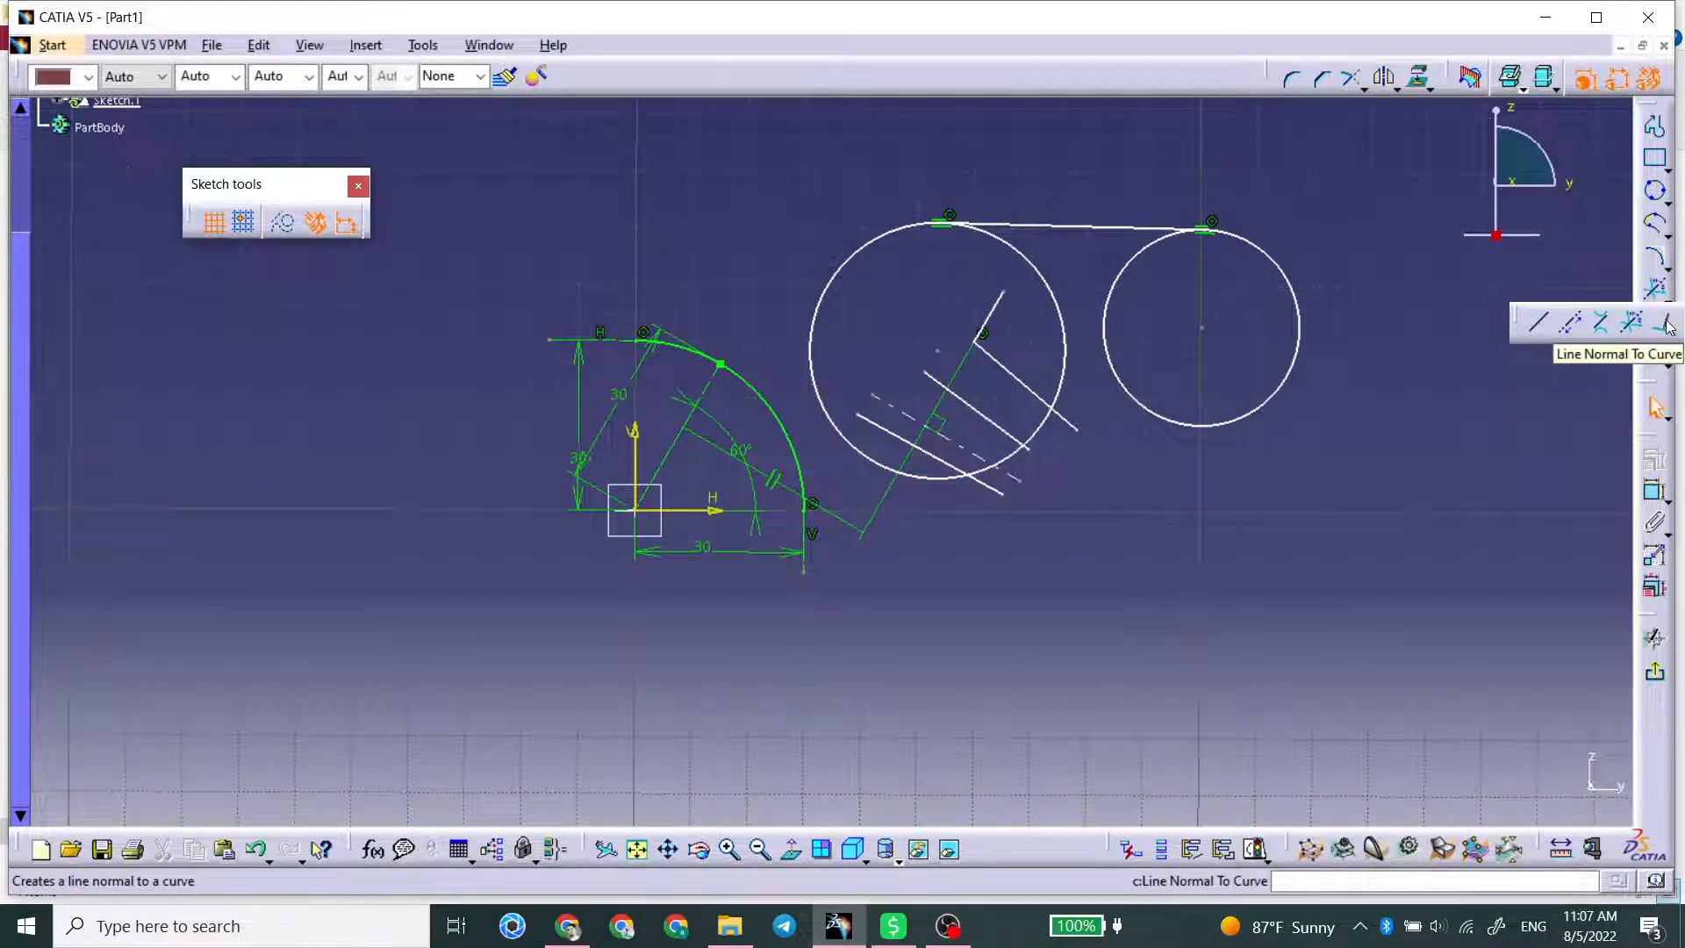
{"action": "left_click", "coordinate": [1668, 326]}
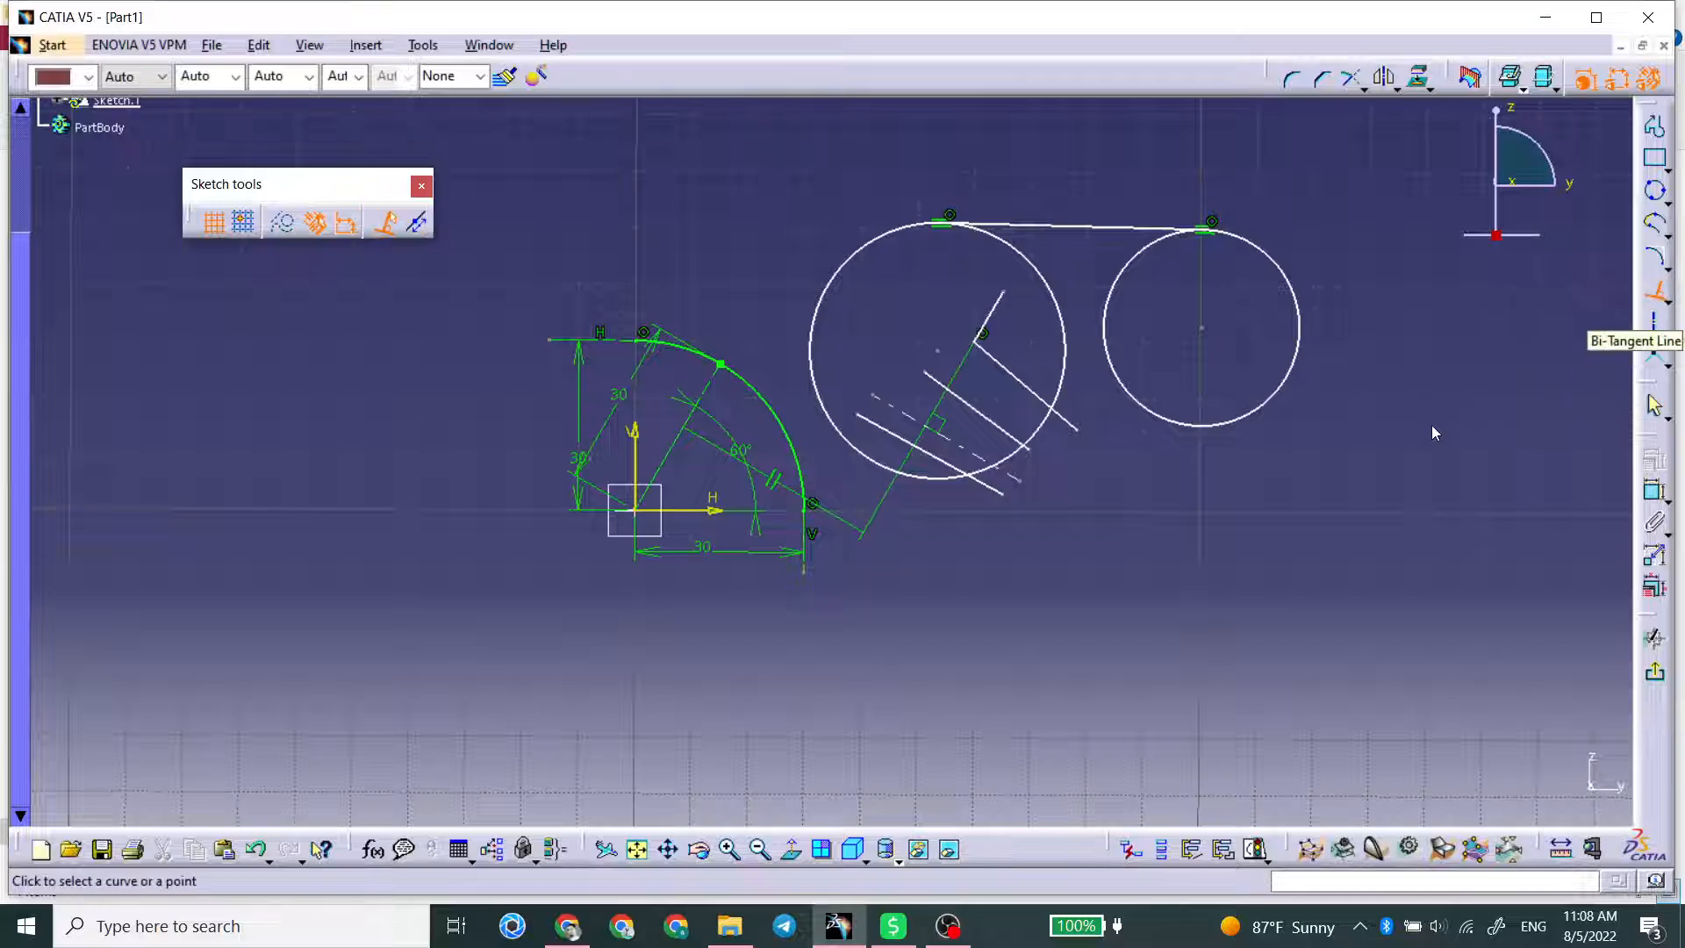
{"action": "left_click", "coordinate": [699, 354]}
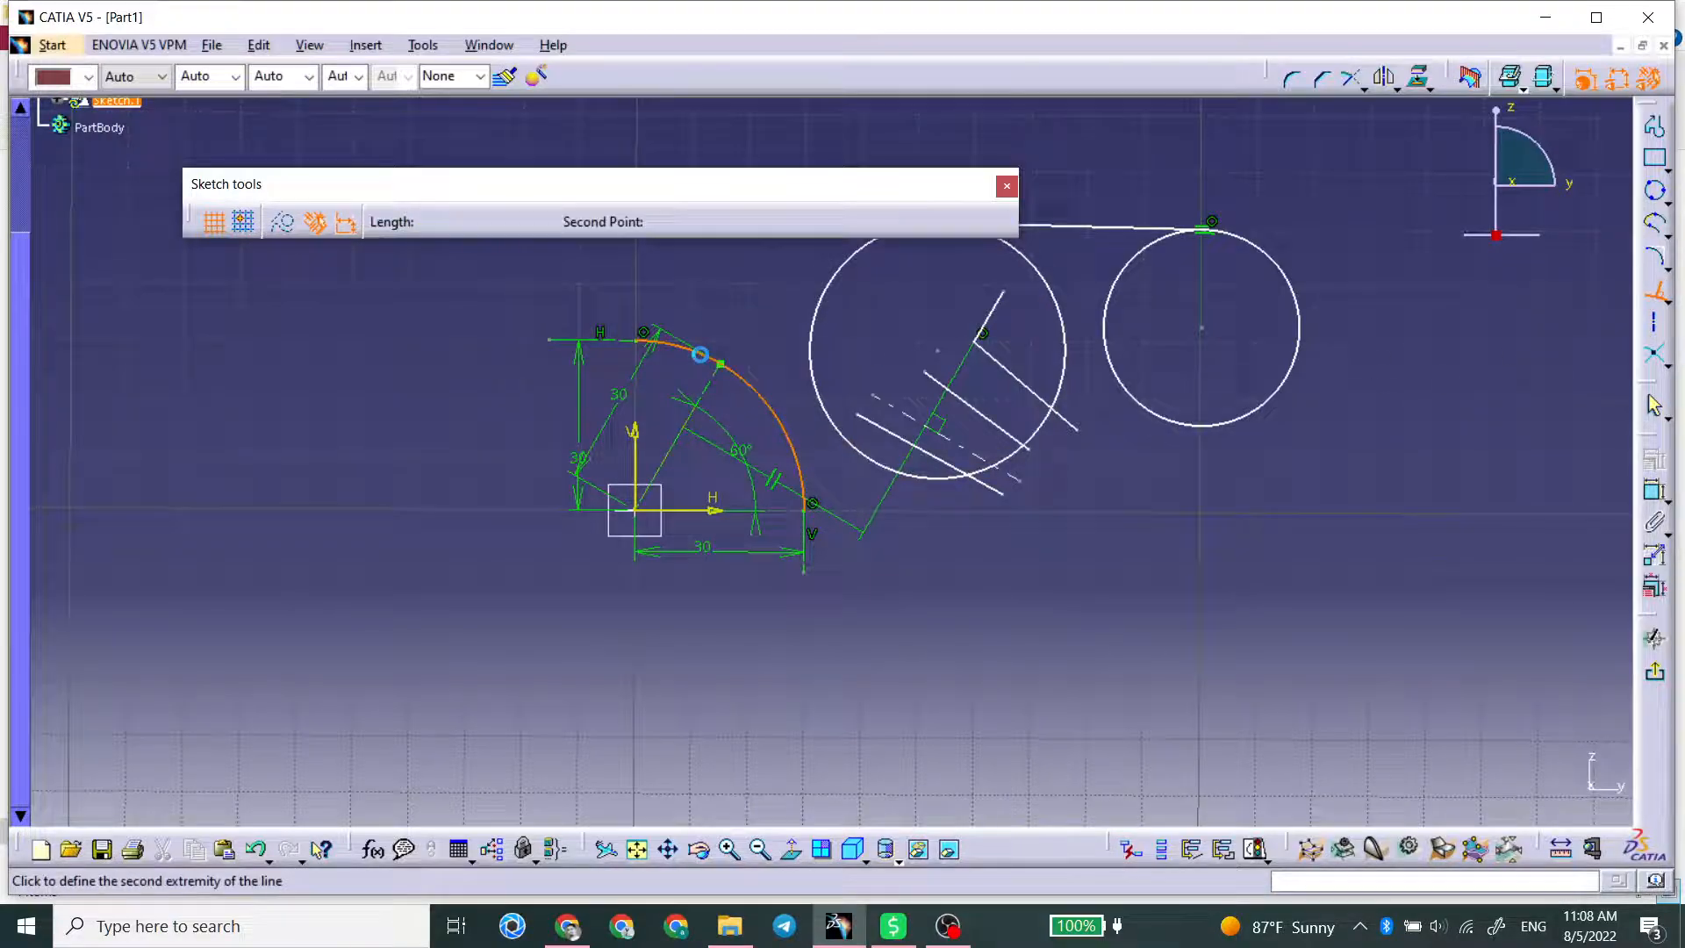
{"action": "left_click", "coordinate": [733, 278]}
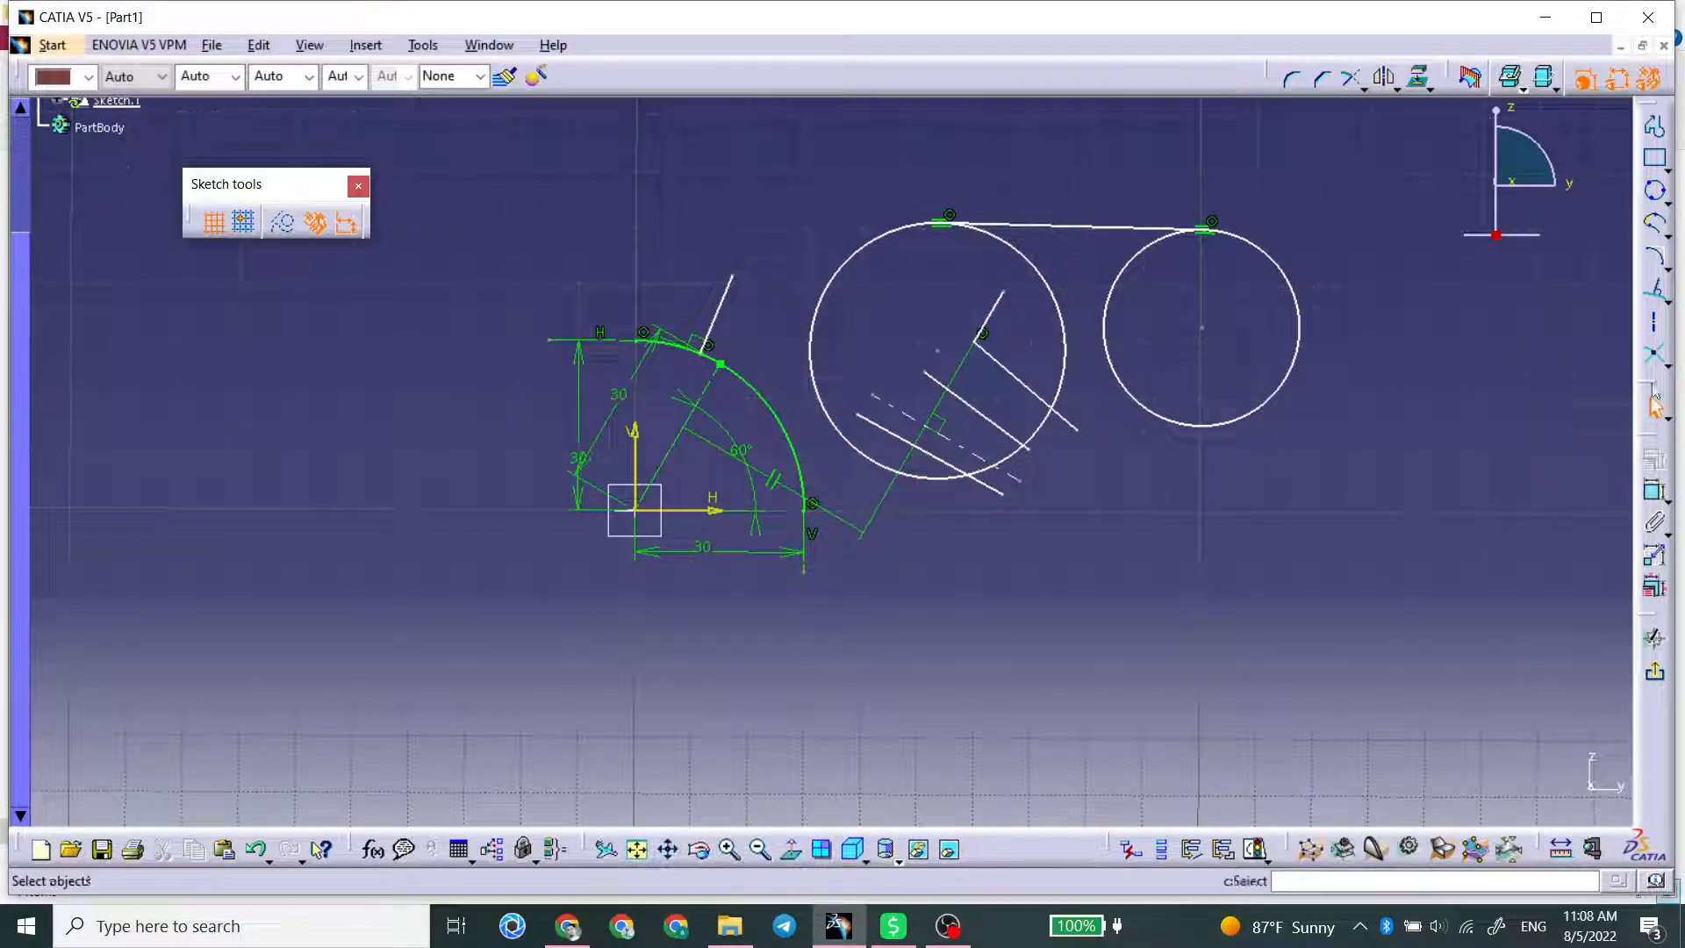
{"action": "left_click", "coordinate": [1194, 410]}
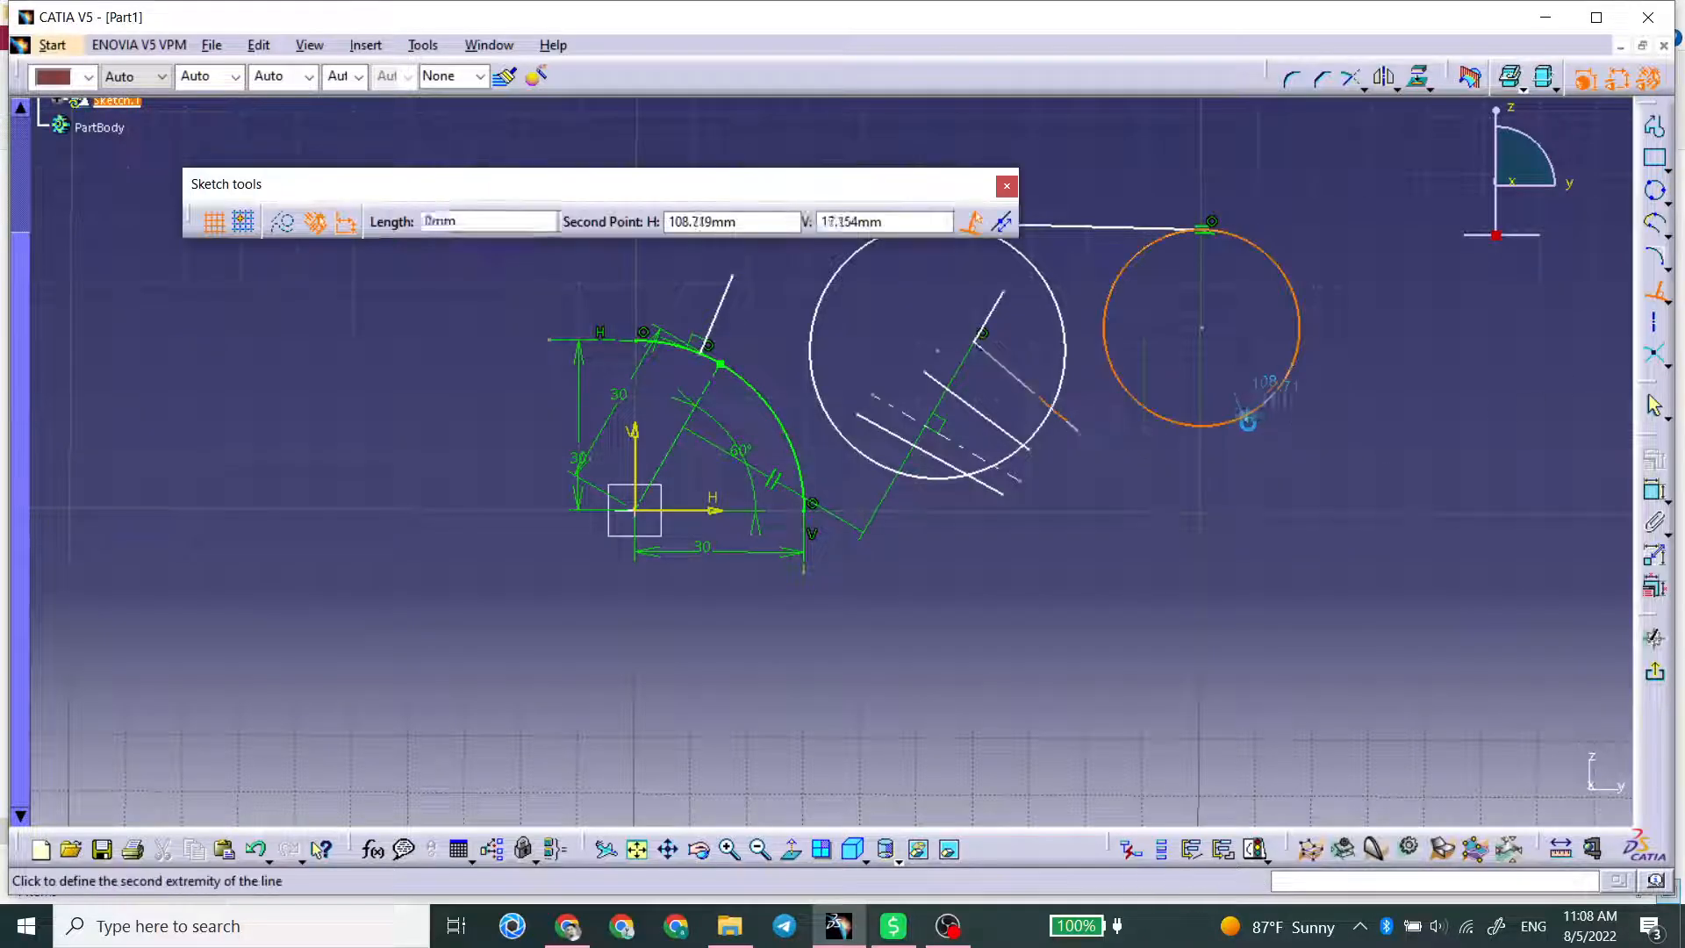
{"action": "left_click", "coordinate": [1316, 482]}
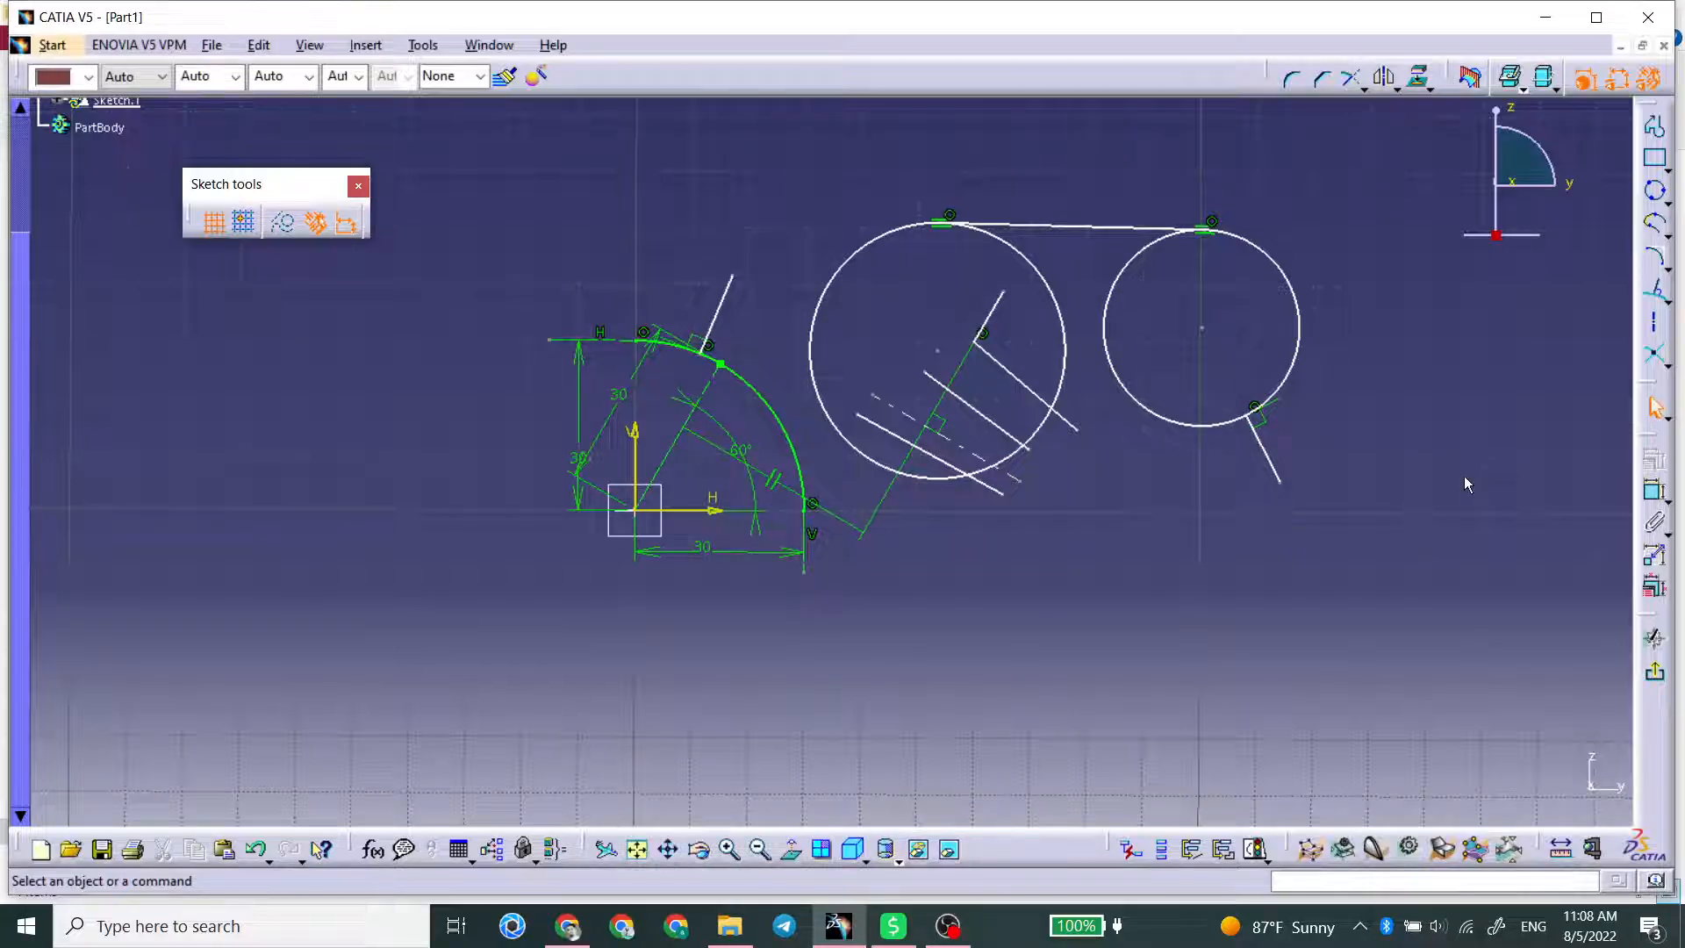
Step: Place a freehand point in the empty area beyond the smaller circle and its normal line
{"action": "left_click_drag", "start_coordinate": [1675, 363], "coordinate": [1673, 363]}
{"action": "left_click", "coordinate": [1667, 367]}
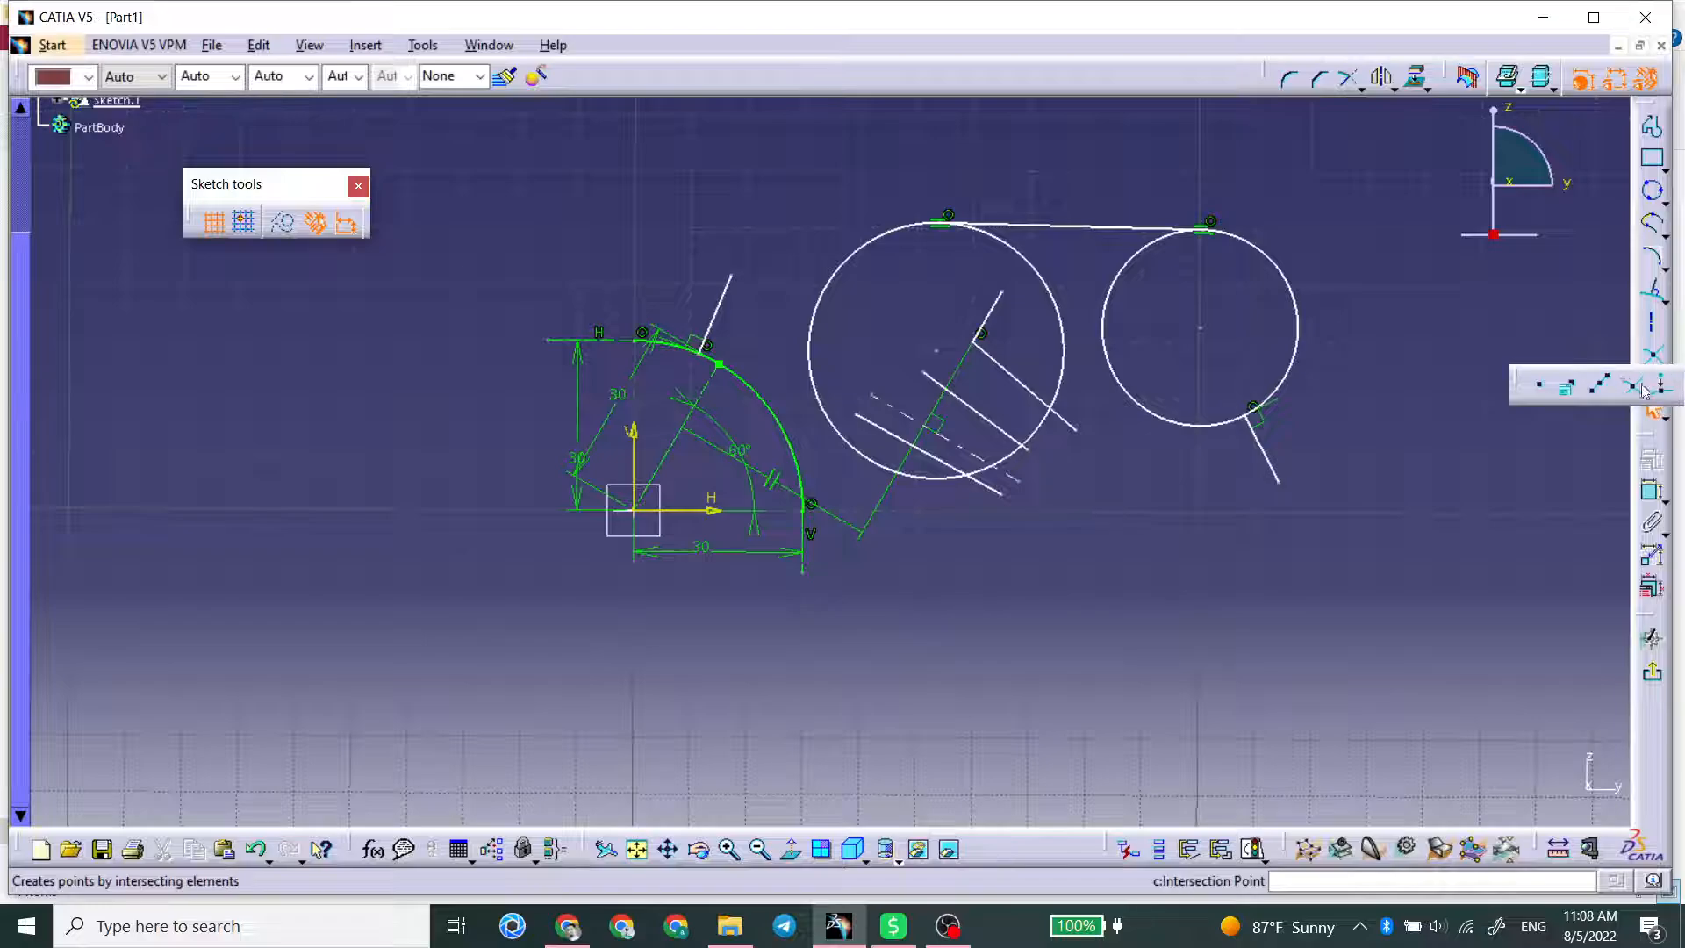
{"action": "left_click", "coordinate": [1544, 389]}
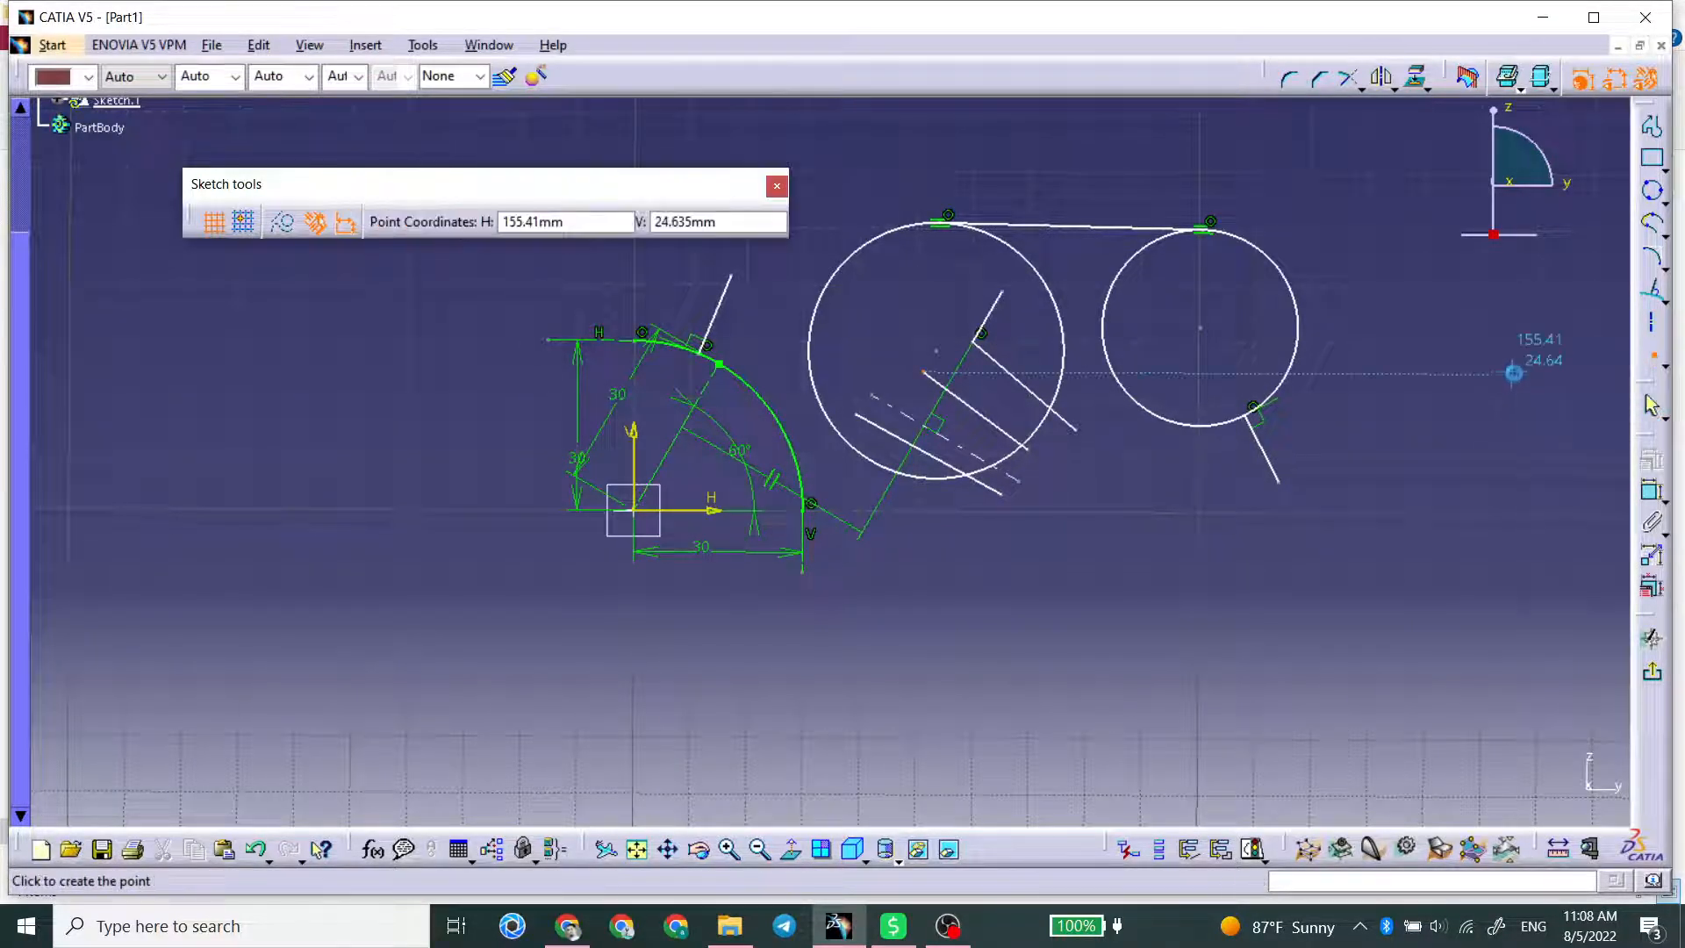
{"action": "left_click", "coordinate": [1371, 423]}
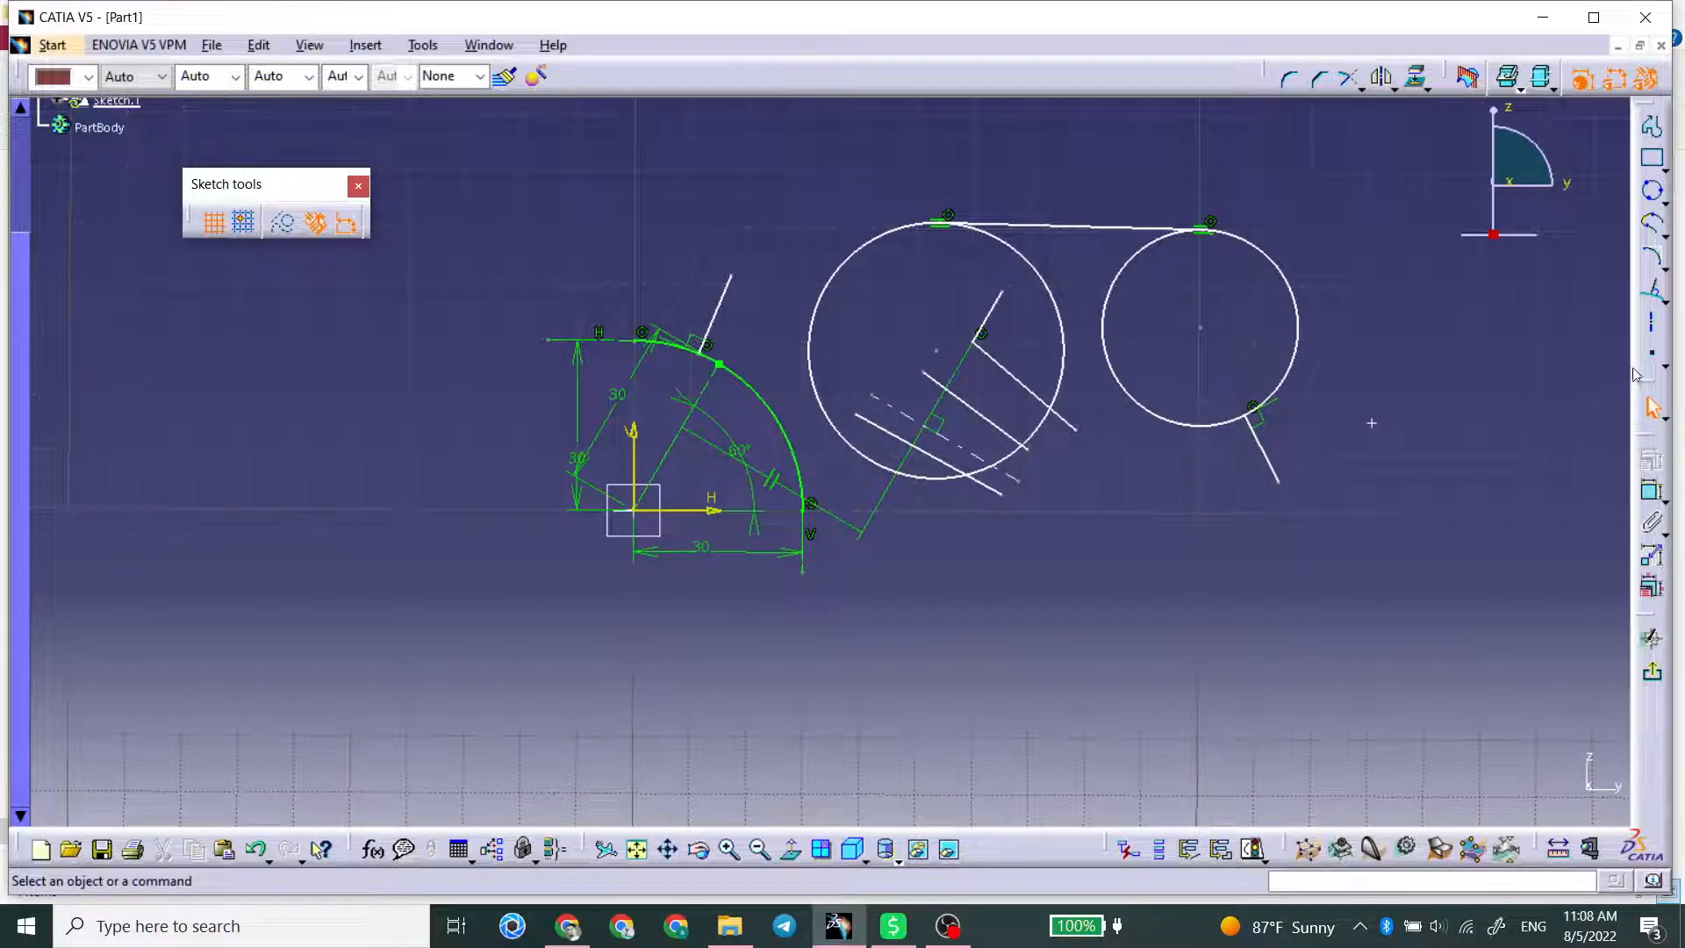
Step: Create a point using Cartesian coordinates H 0 mm and V 0 mm
{"action": "left_click", "coordinate": [1664, 370]}
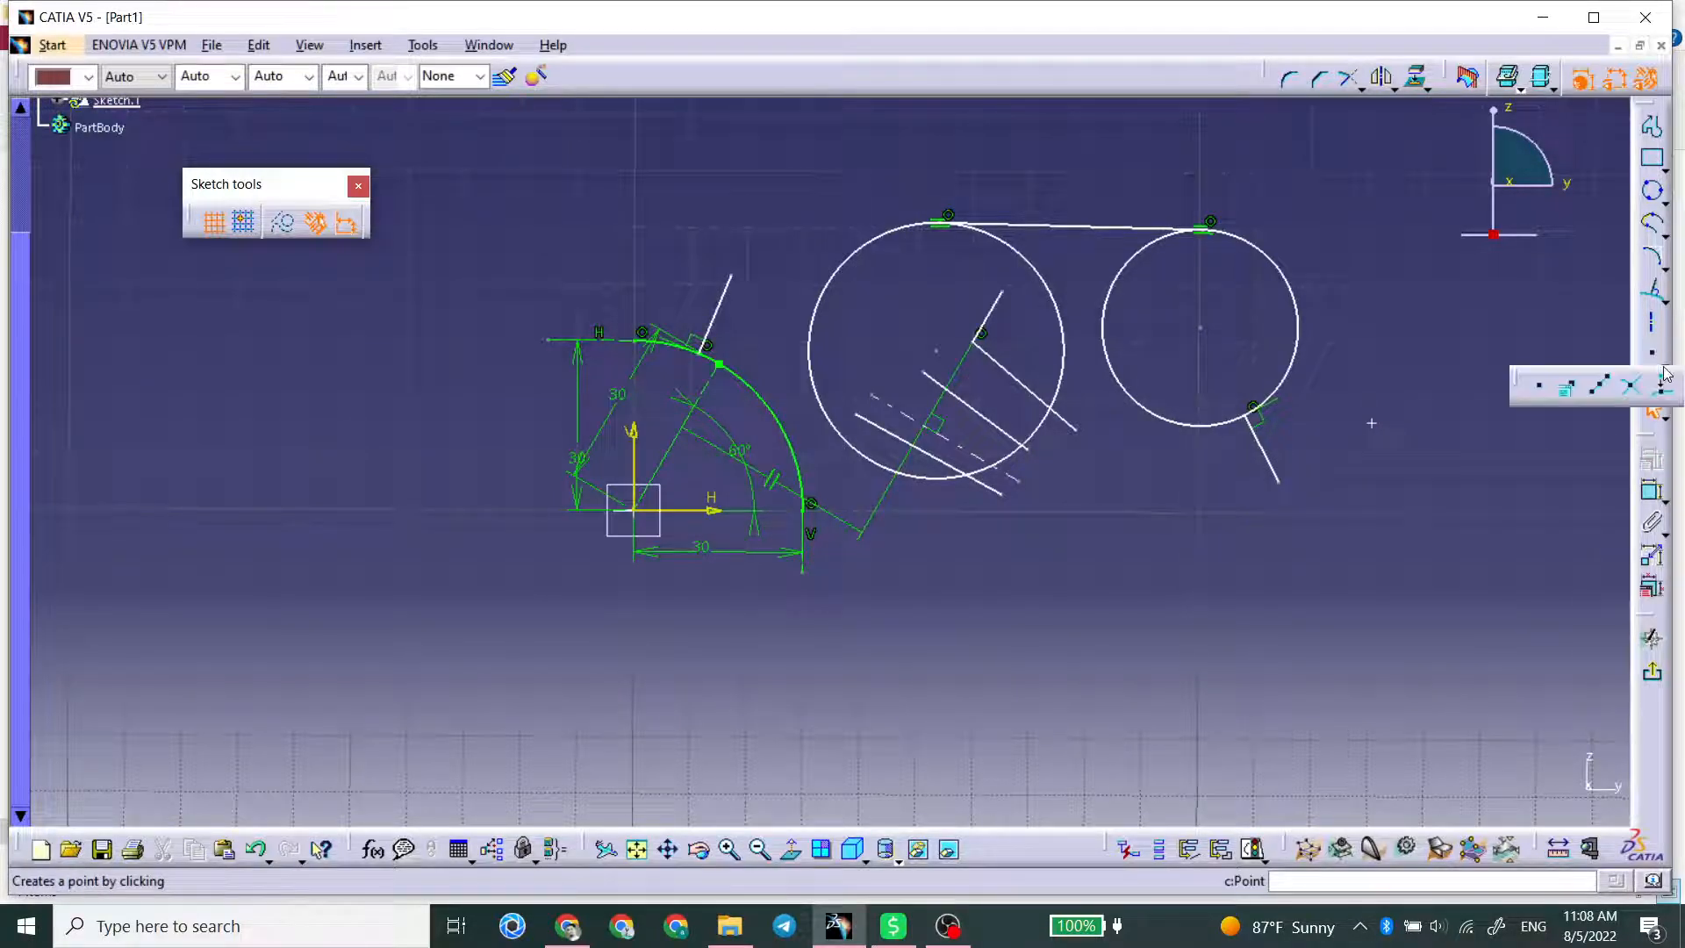
{"action": "left_click", "coordinate": [1566, 386]}
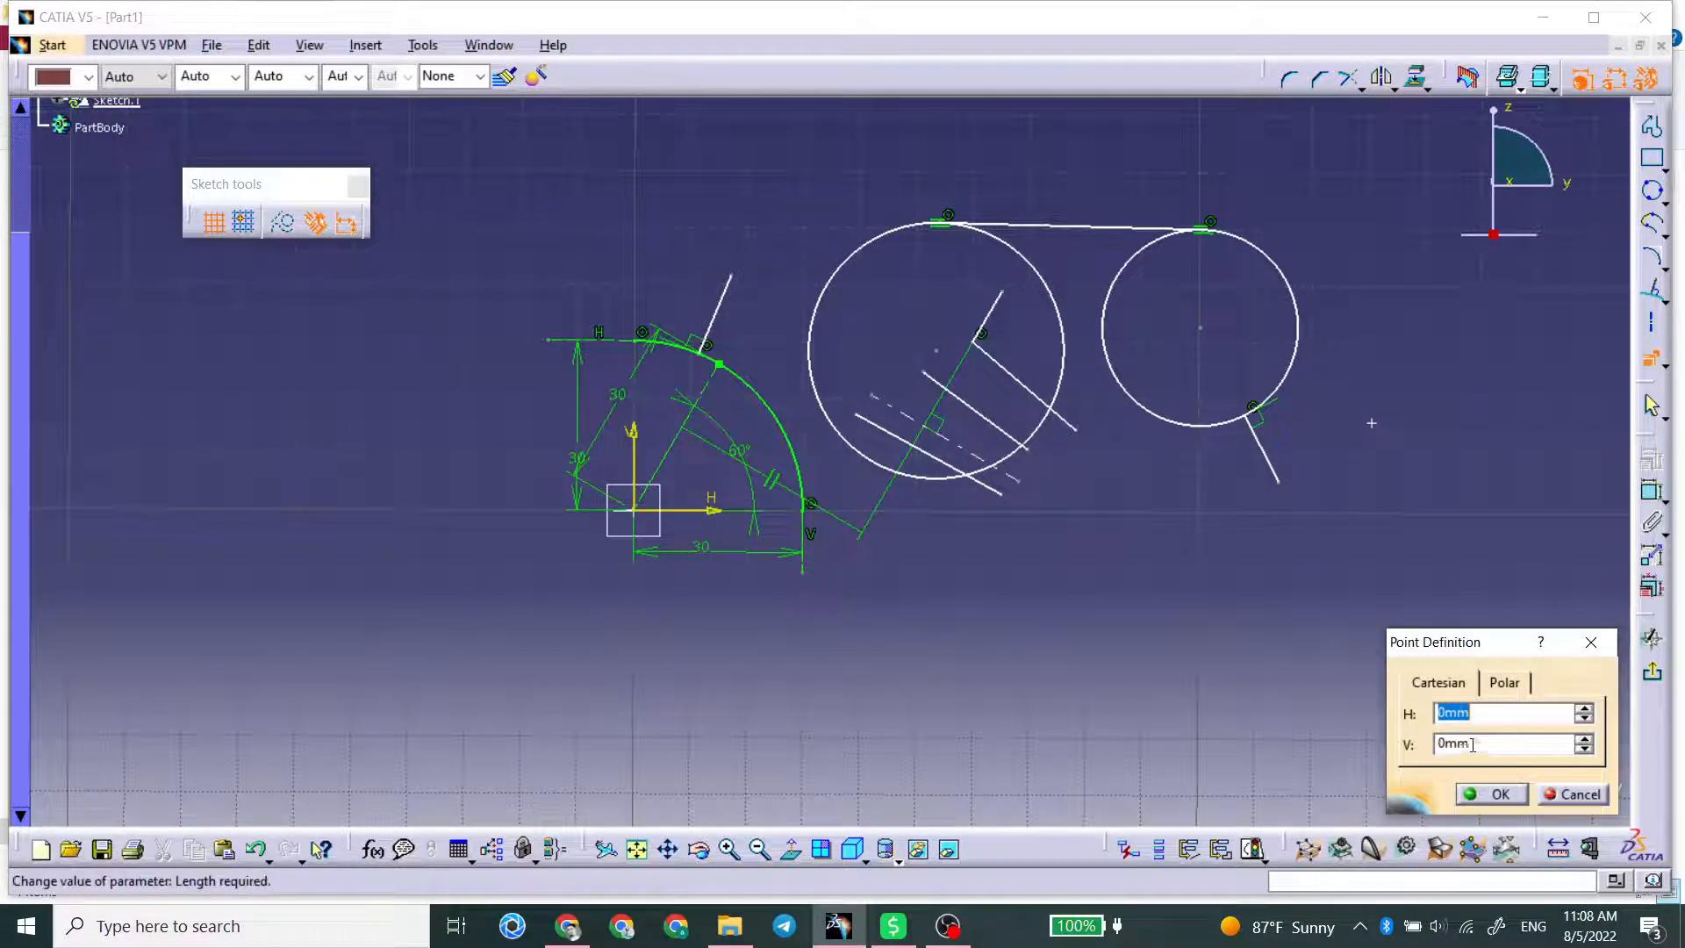
{"action": "left_click", "coordinate": [1503, 683]}
{"action": "left_click", "coordinate": [1459, 693]}
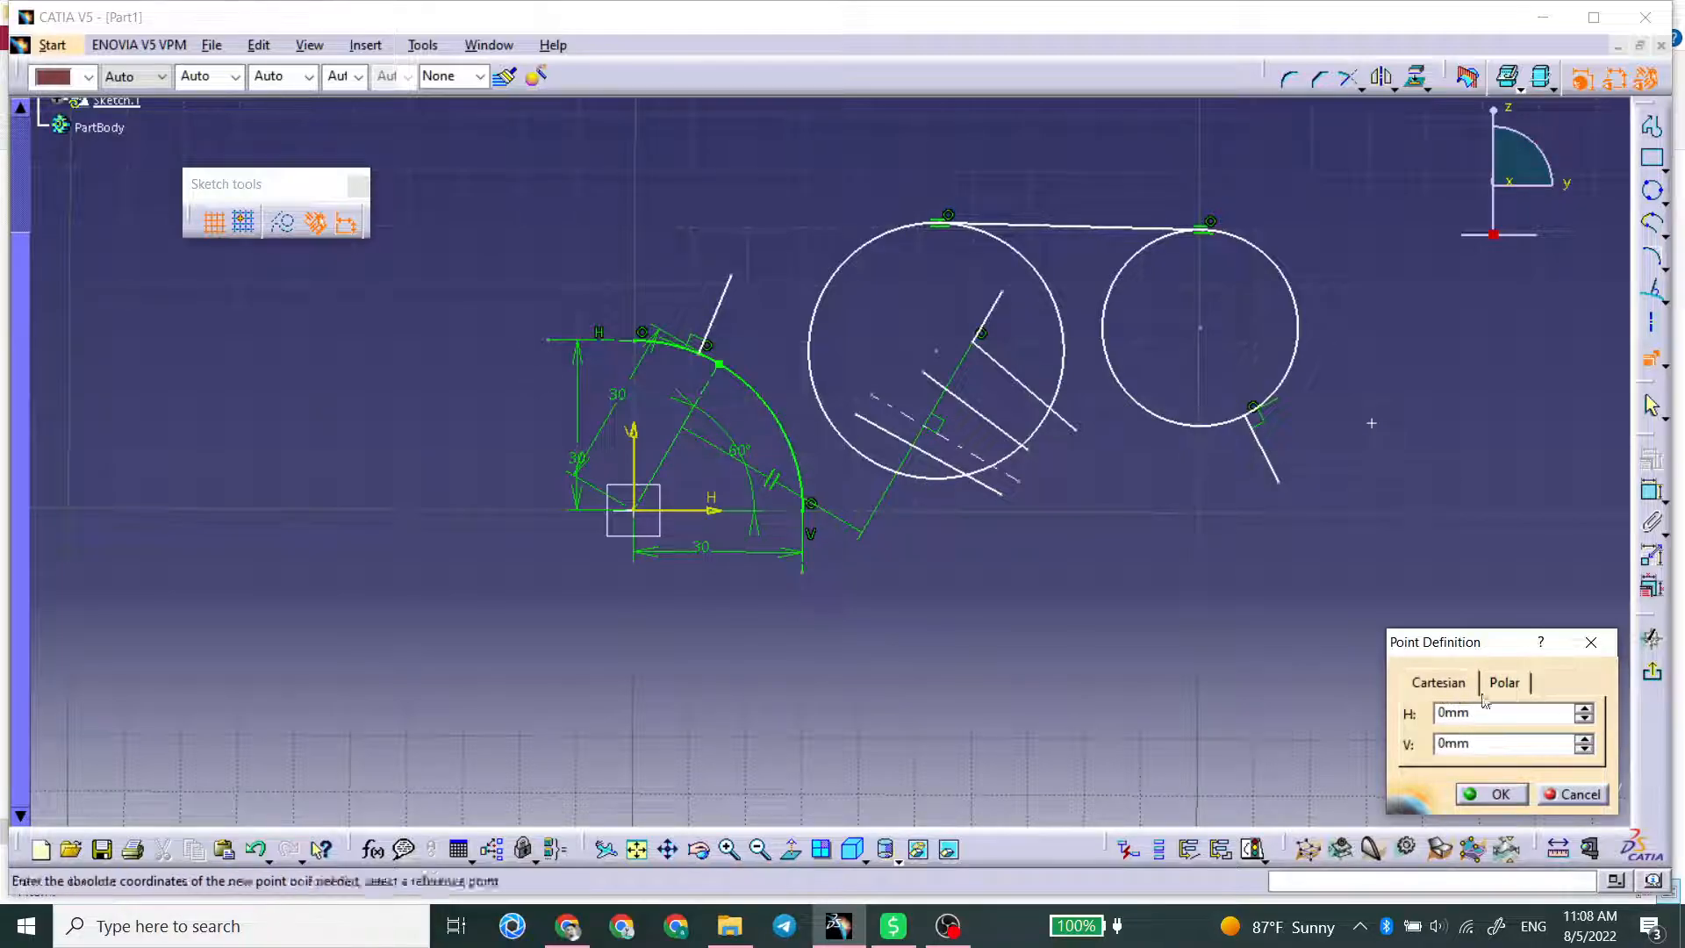
{"action": "left_click", "coordinate": [1495, 795]}
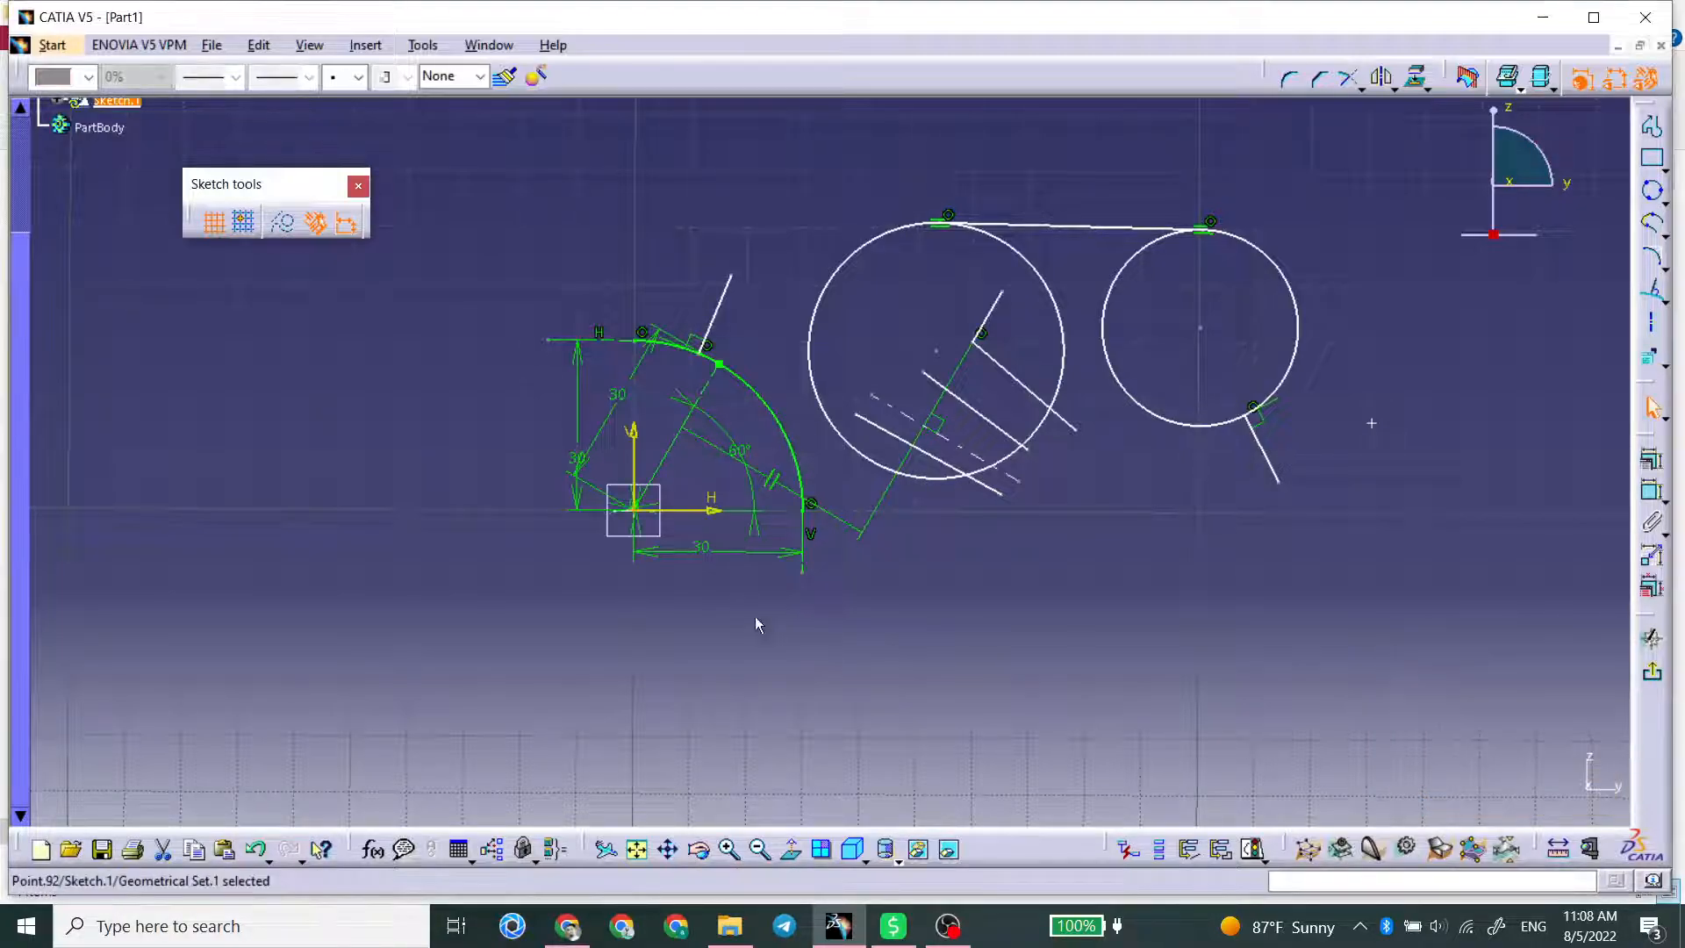
{"action": "mouse_move", "coordinate": [647, 538]}
{"action": "middle_mouse_down"}
{"action": "mouse_move", "coordinate": [880, 482]}
{"action": "mouse_move", "coordinate": [1008, 185]}
{"action": "middle_mouse_up"}
{"action": "middle_click_drag", "start_coordinate": [1179, 375], "coordinate": [515, 464]}
{"action": "middle_click_drag", "start_coordinate": [515, 464], "coordinate": [526, 760], "text": "ctrl"}
{"action": "middle_click_drag", "start_coordinate": [1063, 516], "coordinate": [822, 577]}
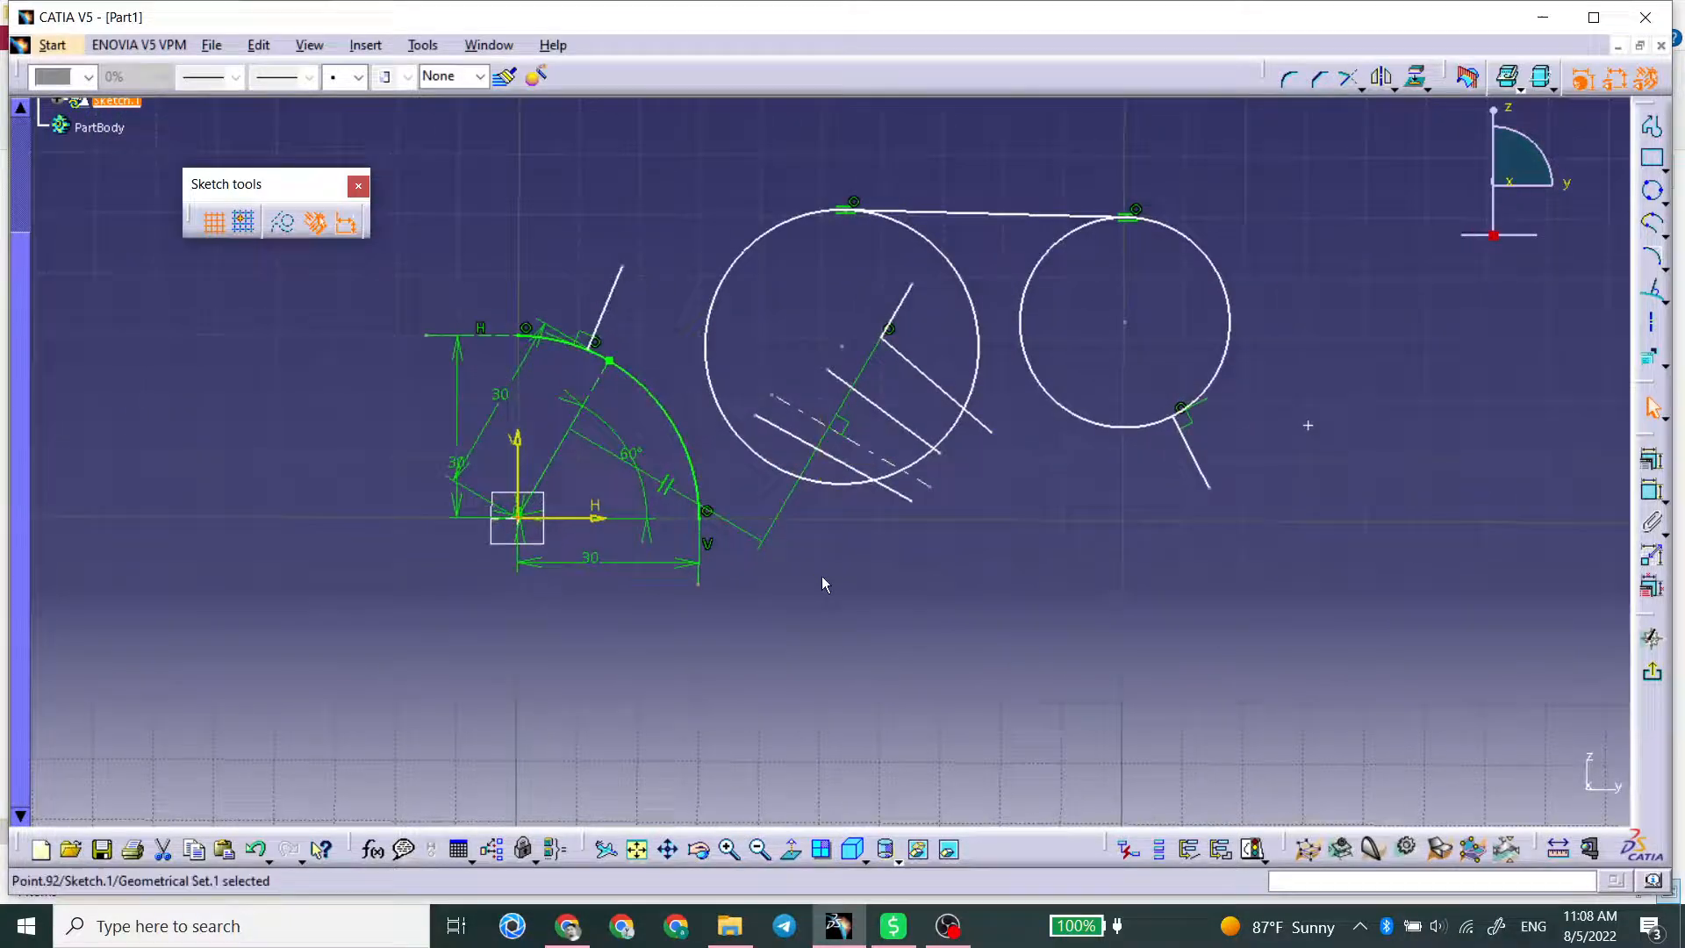
Step: Create 4 equidistant points along the short line normal to the smaller circle
{"action": "left_click", "coordinate": [1388, 459]}
{"action": "left_click", "coordinate": [1663, 364]}
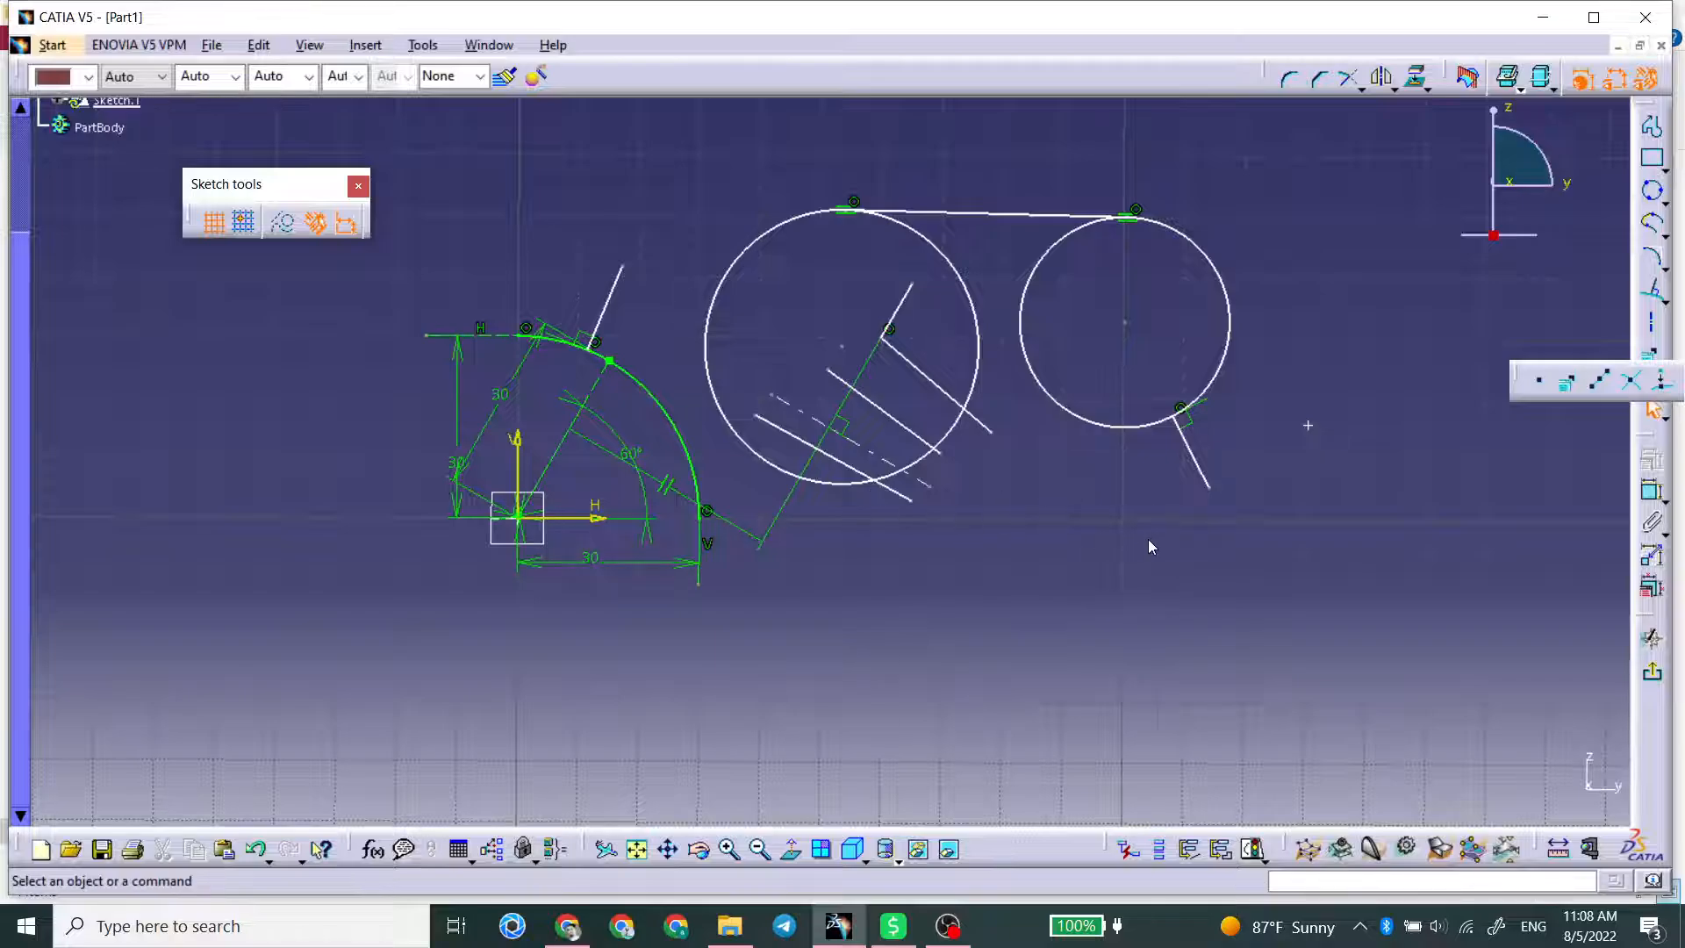
{"action": "left_click", "coordinate": [1193, 446]}
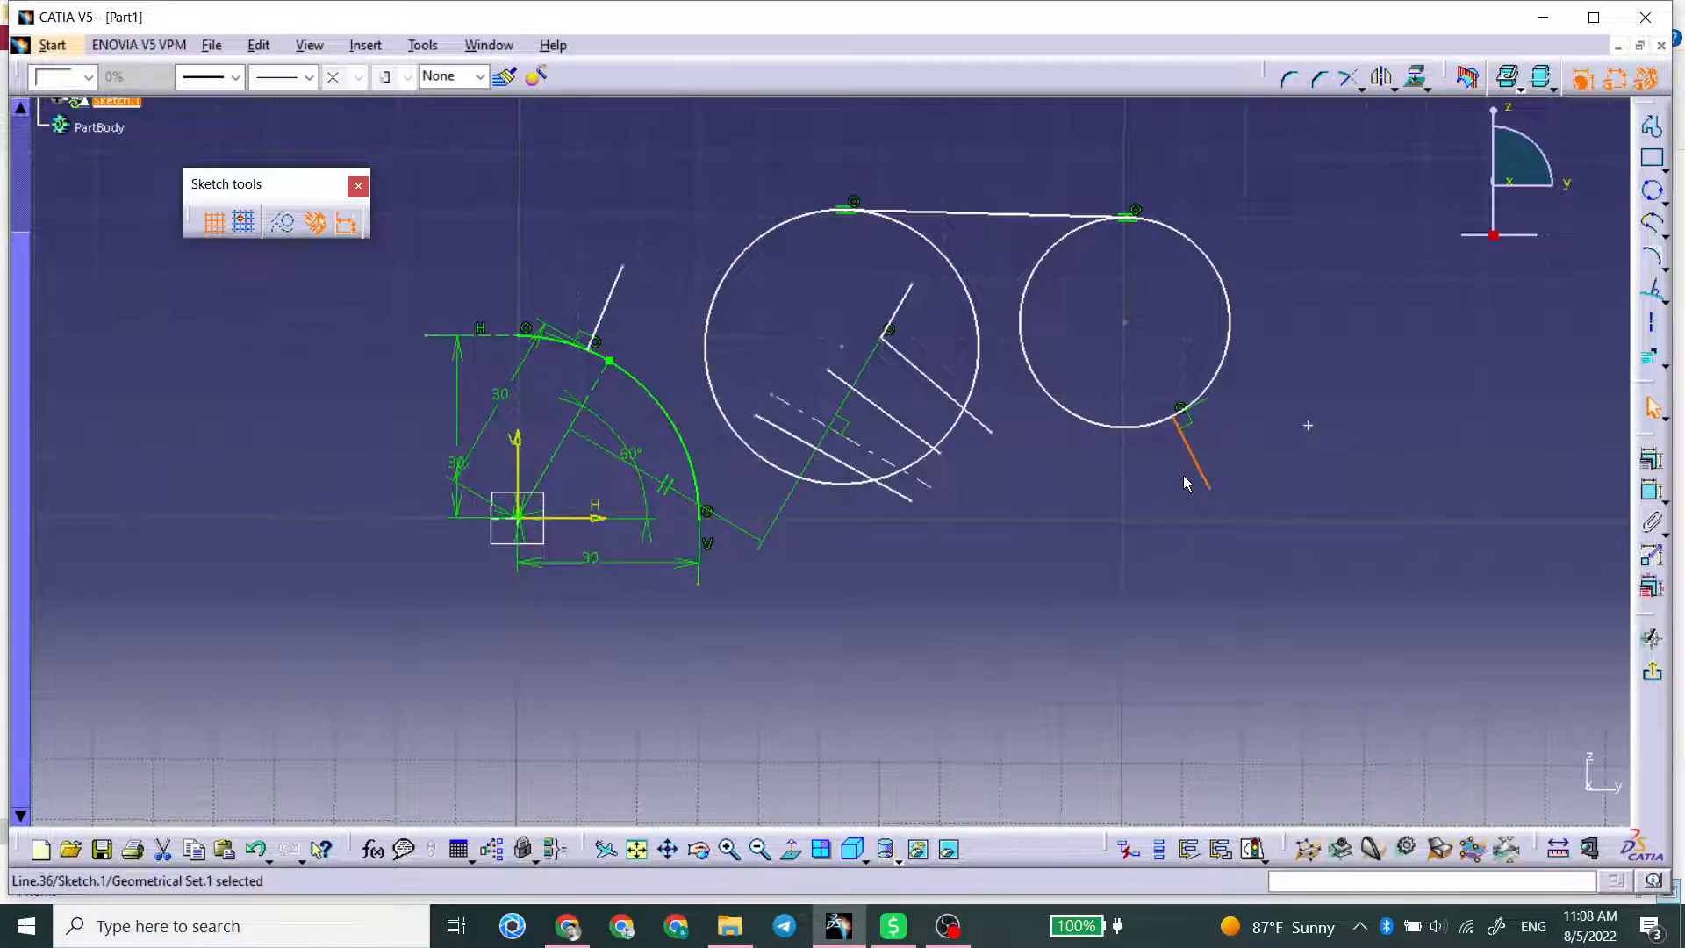
{"action": "left_click", "coordinate": [1663, 363]}
{"action": "left_click", "coordinate": [1598, 382]}
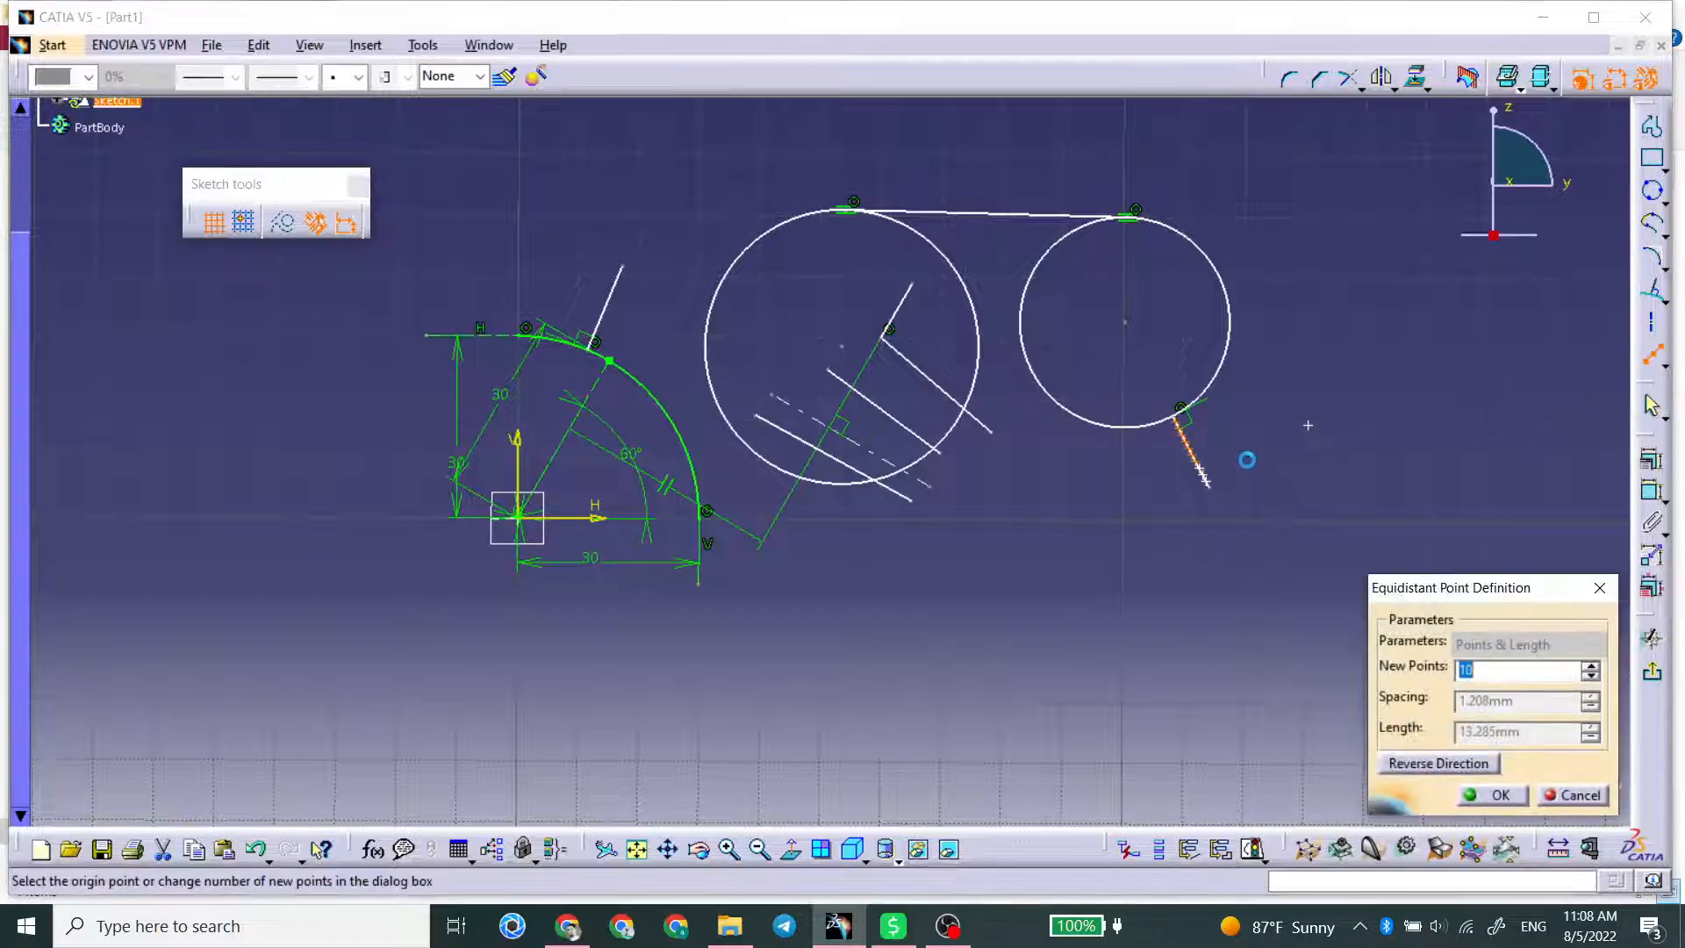
{"action": "mouse_move", "coordinate": [1301, 429]}
{"action": "middle_mouse_down"}
{"action": "mouse_move", "coordinate": [789, 444]}
{"action": "mouse_move", "coordinate": [836, 271]}
{"action": "mouse_move", "coordinate": [842, 372]}
{"action": "mouse_move", "coordinate": [825, 390]}
{"action": "middle_mouse_up"}
{"action": "double_click", "coordinate": [1480, 668]}
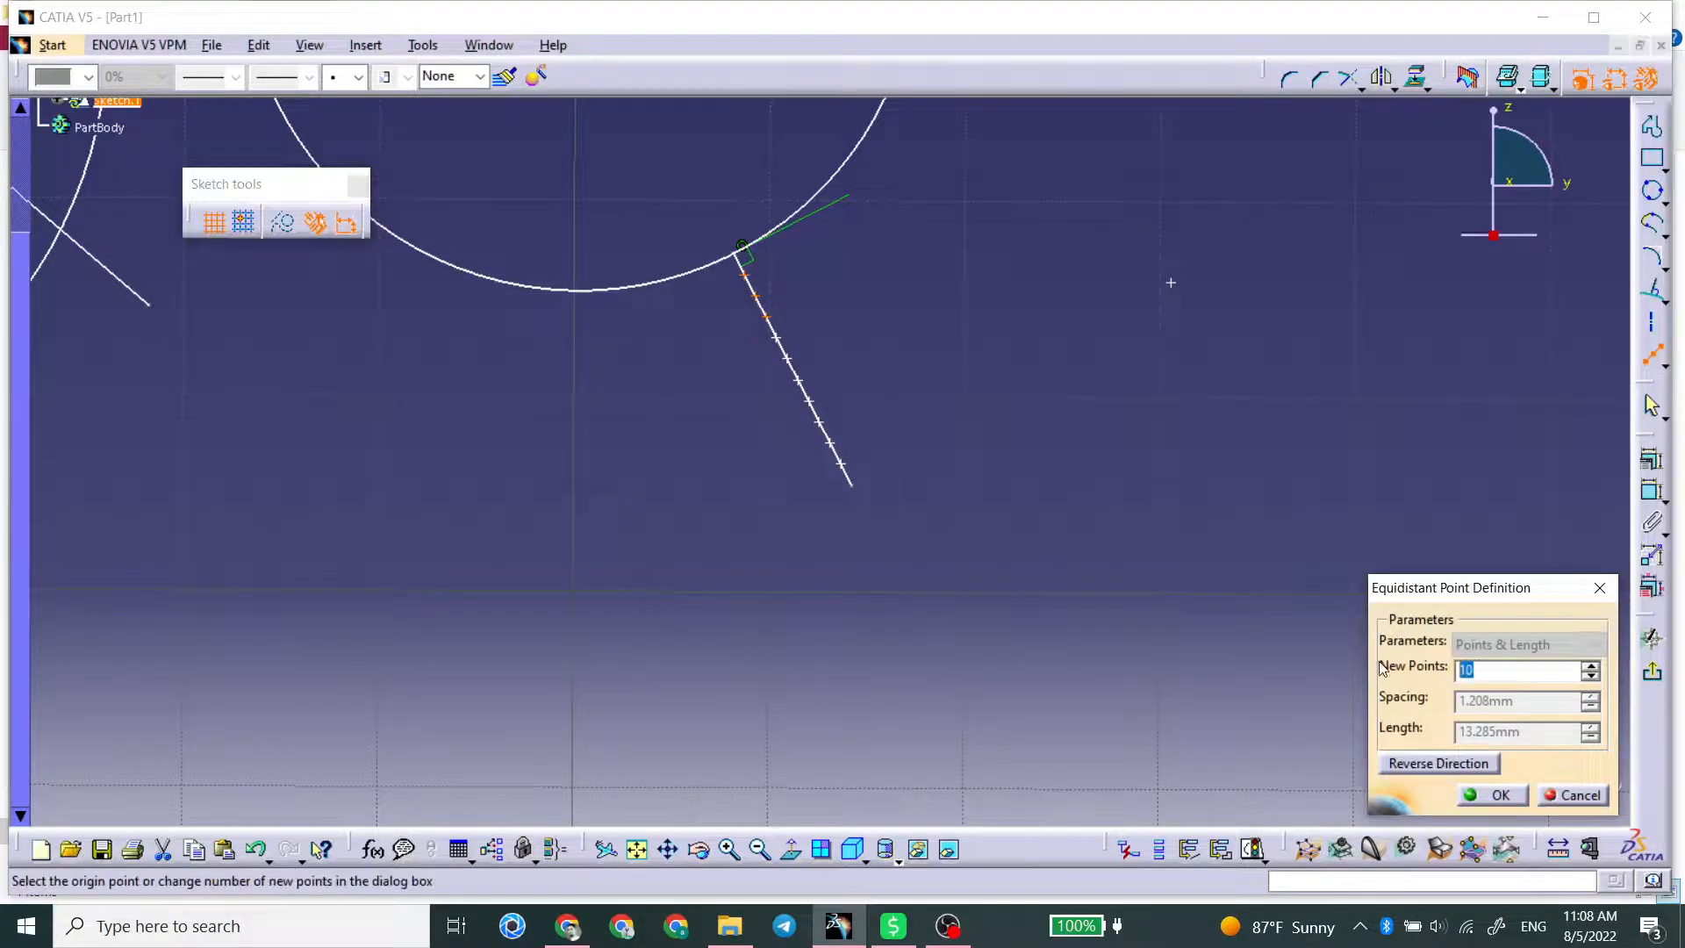
{"action": "left_click", "coordinate": [1497, 792]}
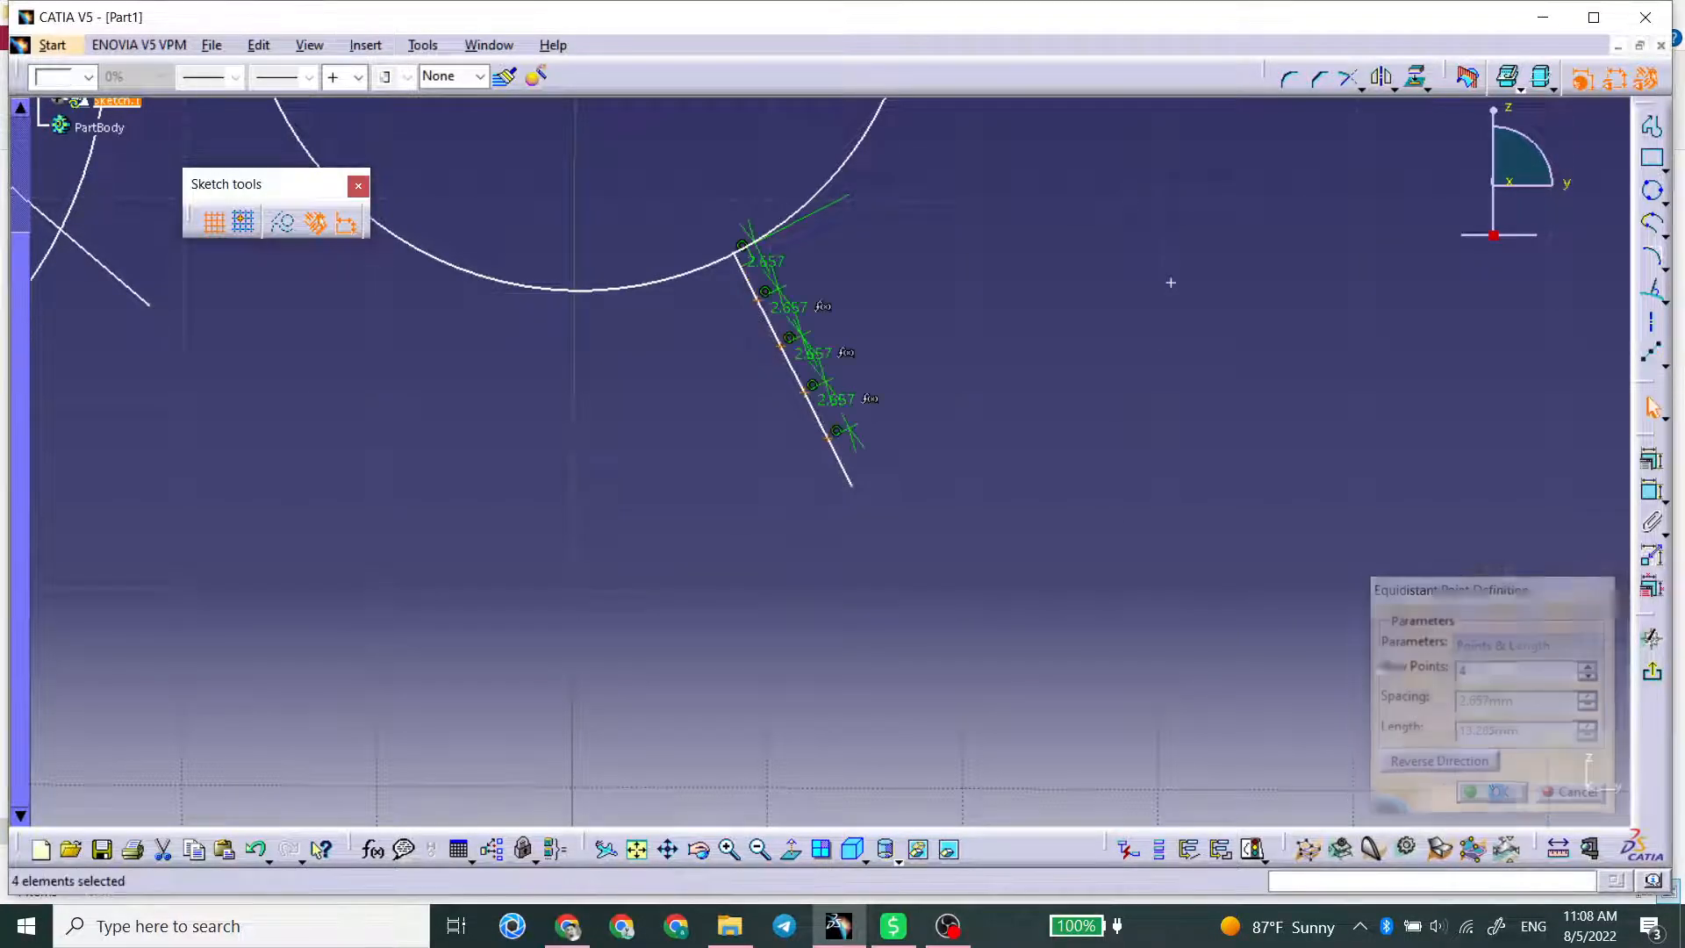
{"action": "left_click", "coordinate": [1184, 544]}
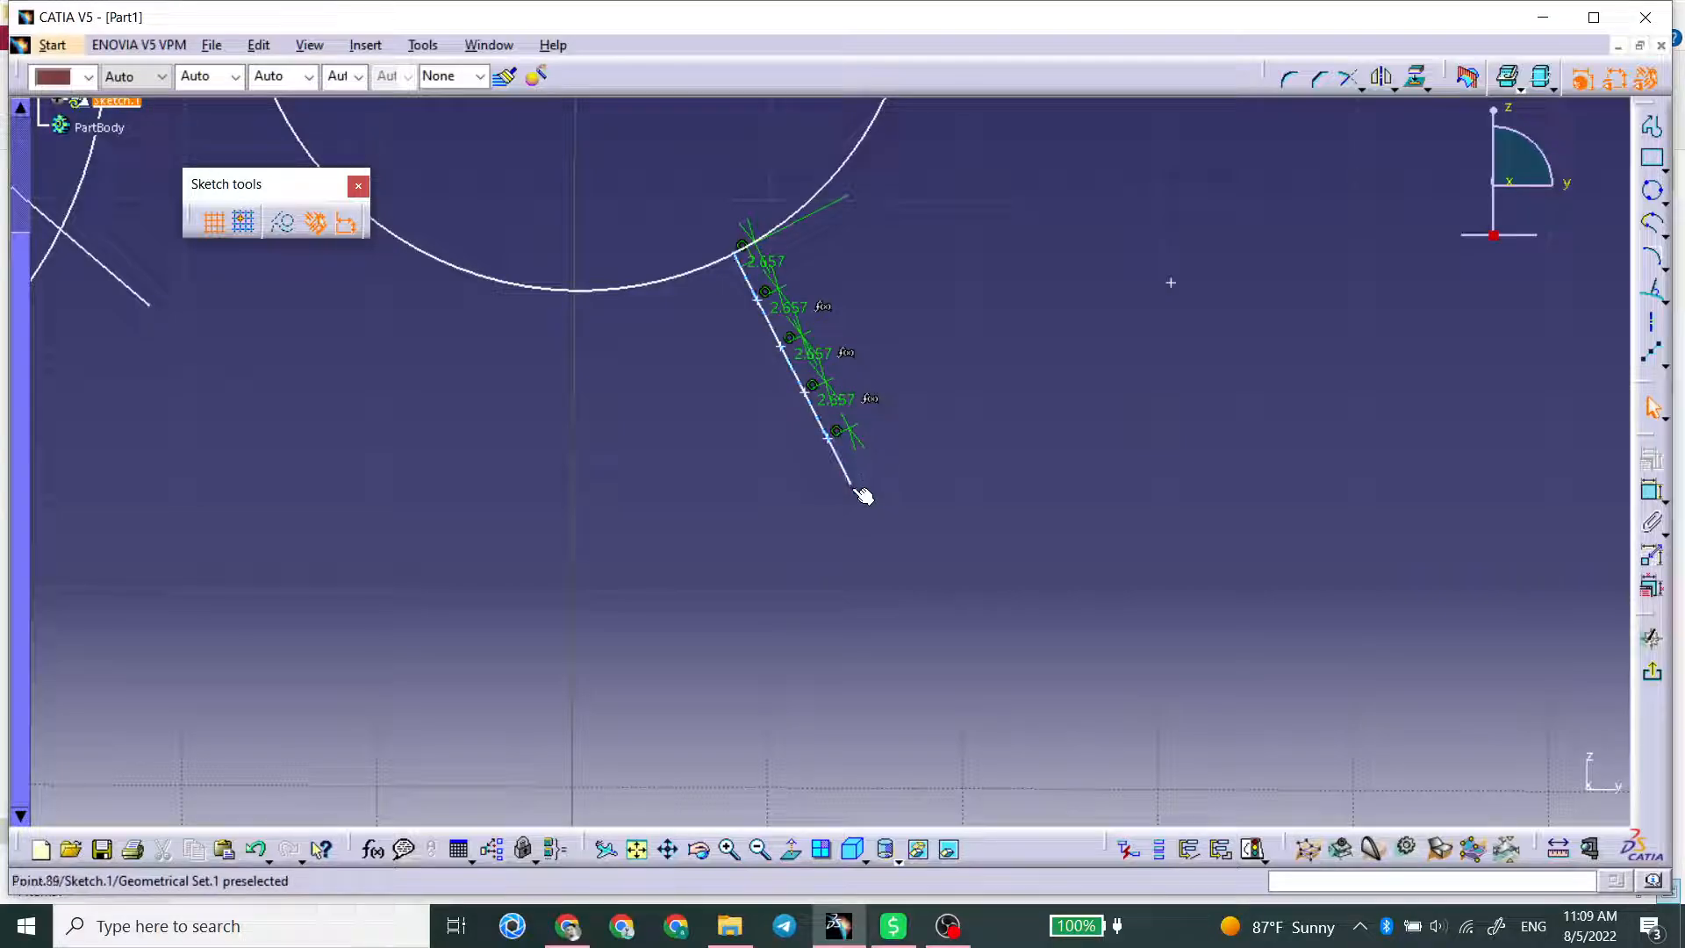
Step: Stretch the smaller circle's normal line by moving its free endpoint farther outward, and undo the change
{"action": "left_click_drag", "start_coordinate": [851, 485], "coordinate": [908, 586]}
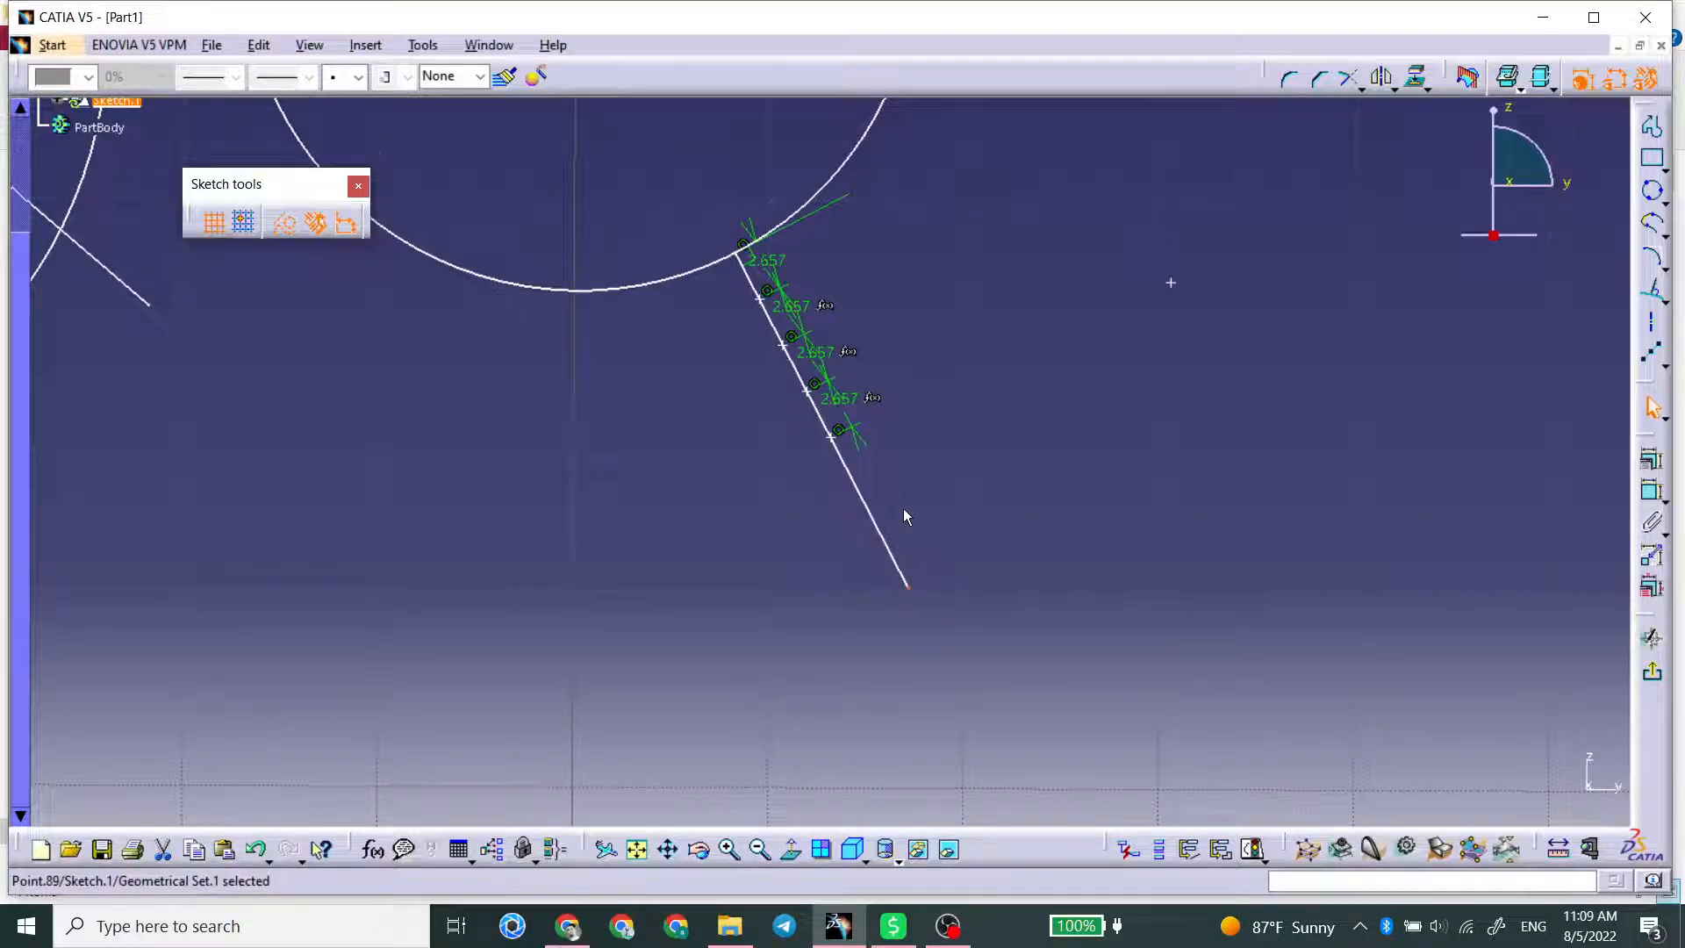
{"action": "left_click", "coordinate": [906, 516]}
{"action": "key", "text": "ctrl+z"}
{"action": "key", "text": "ctrl+z"}
{"action": "key", "text": "ctrl+z"}
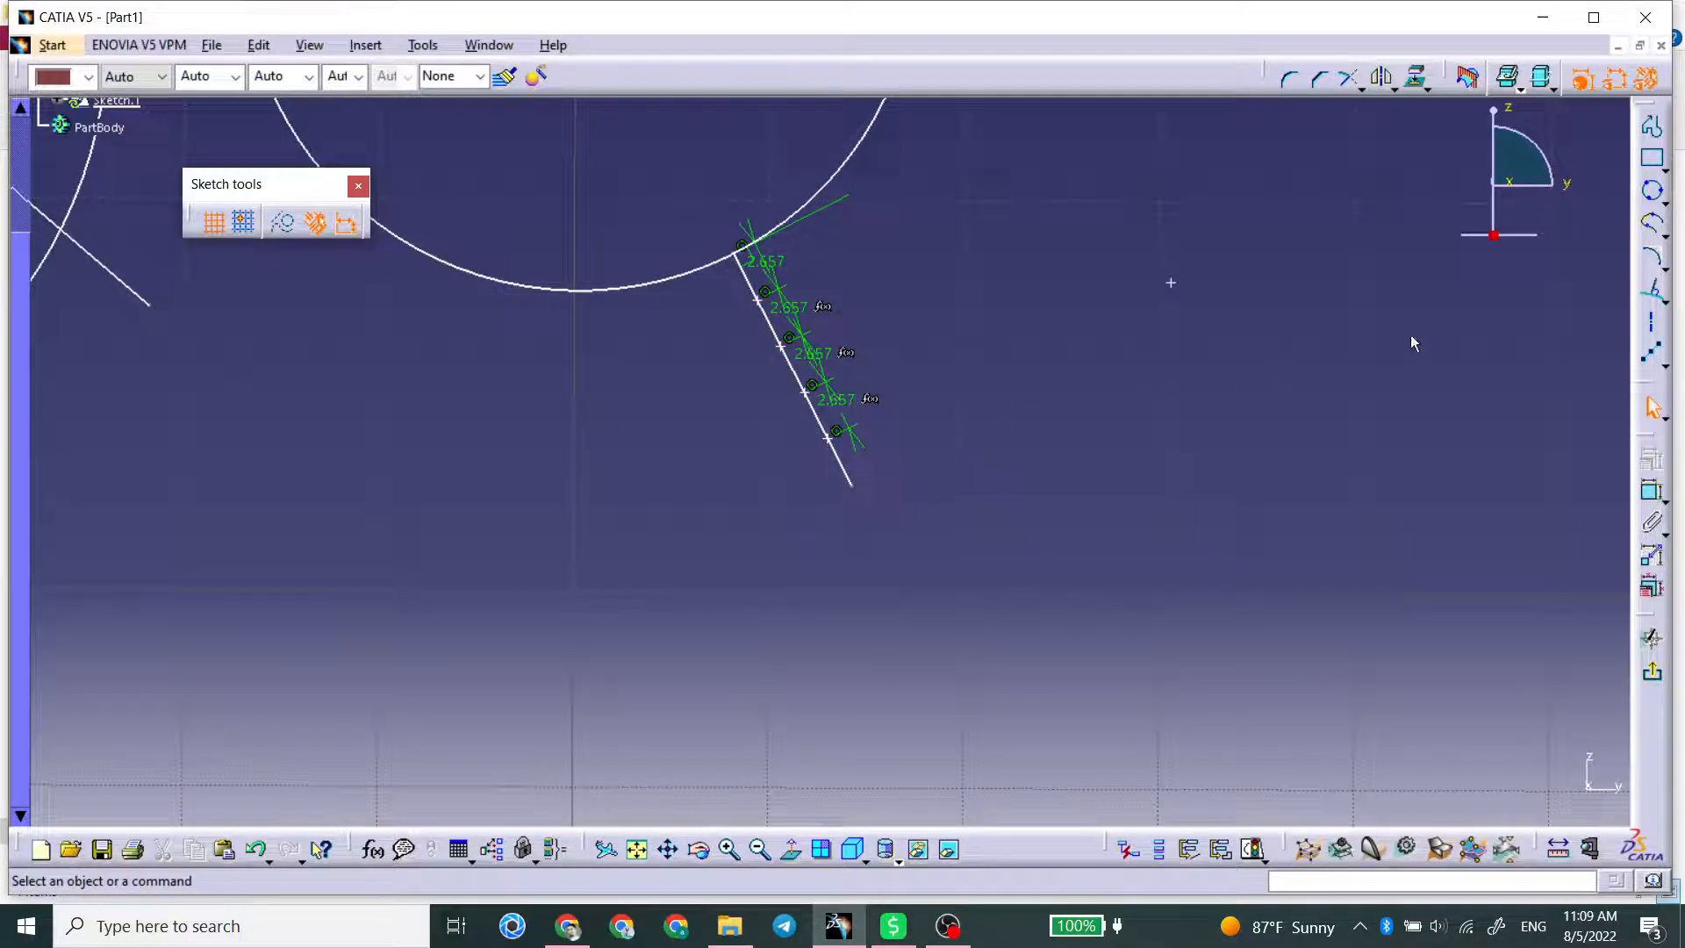
Step: Create intersection points between the larger circle and the uppermost slanted line crossing its lower-right edge
{"action": "left_click", "coordinate": [1656, 386]}
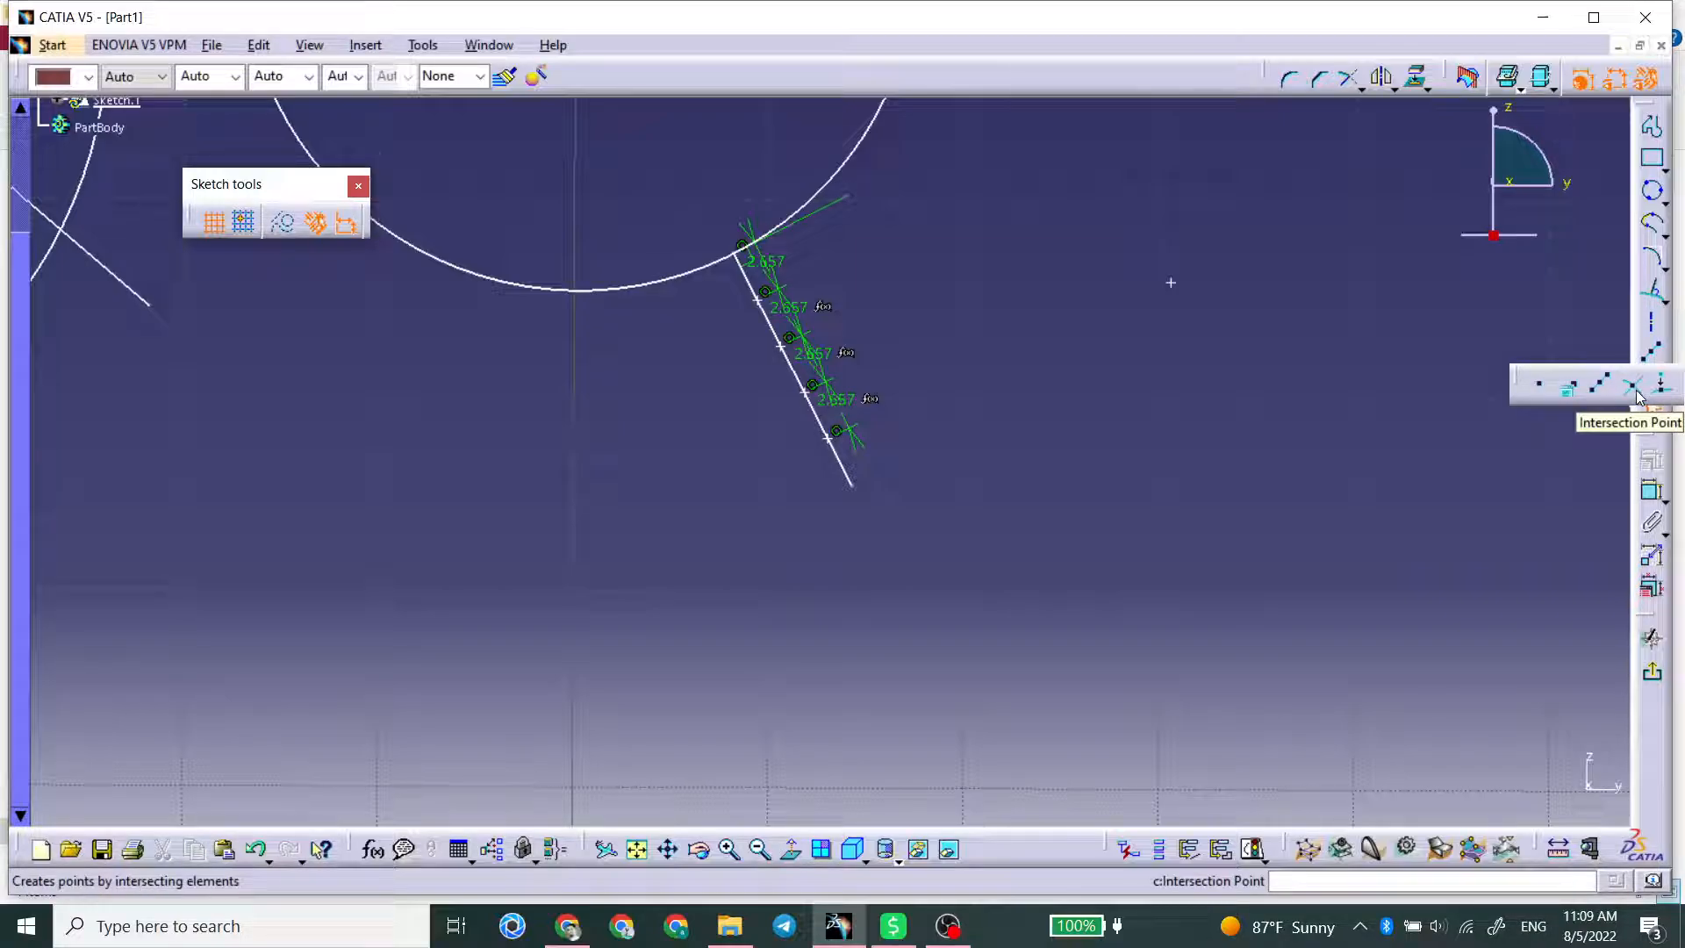
{"action": "left_click", "coordinate": [1637, 393]}
{"action": "middle_click_drag", "start_coordinate": [636, 435], "coordinate": [1362, 563]}
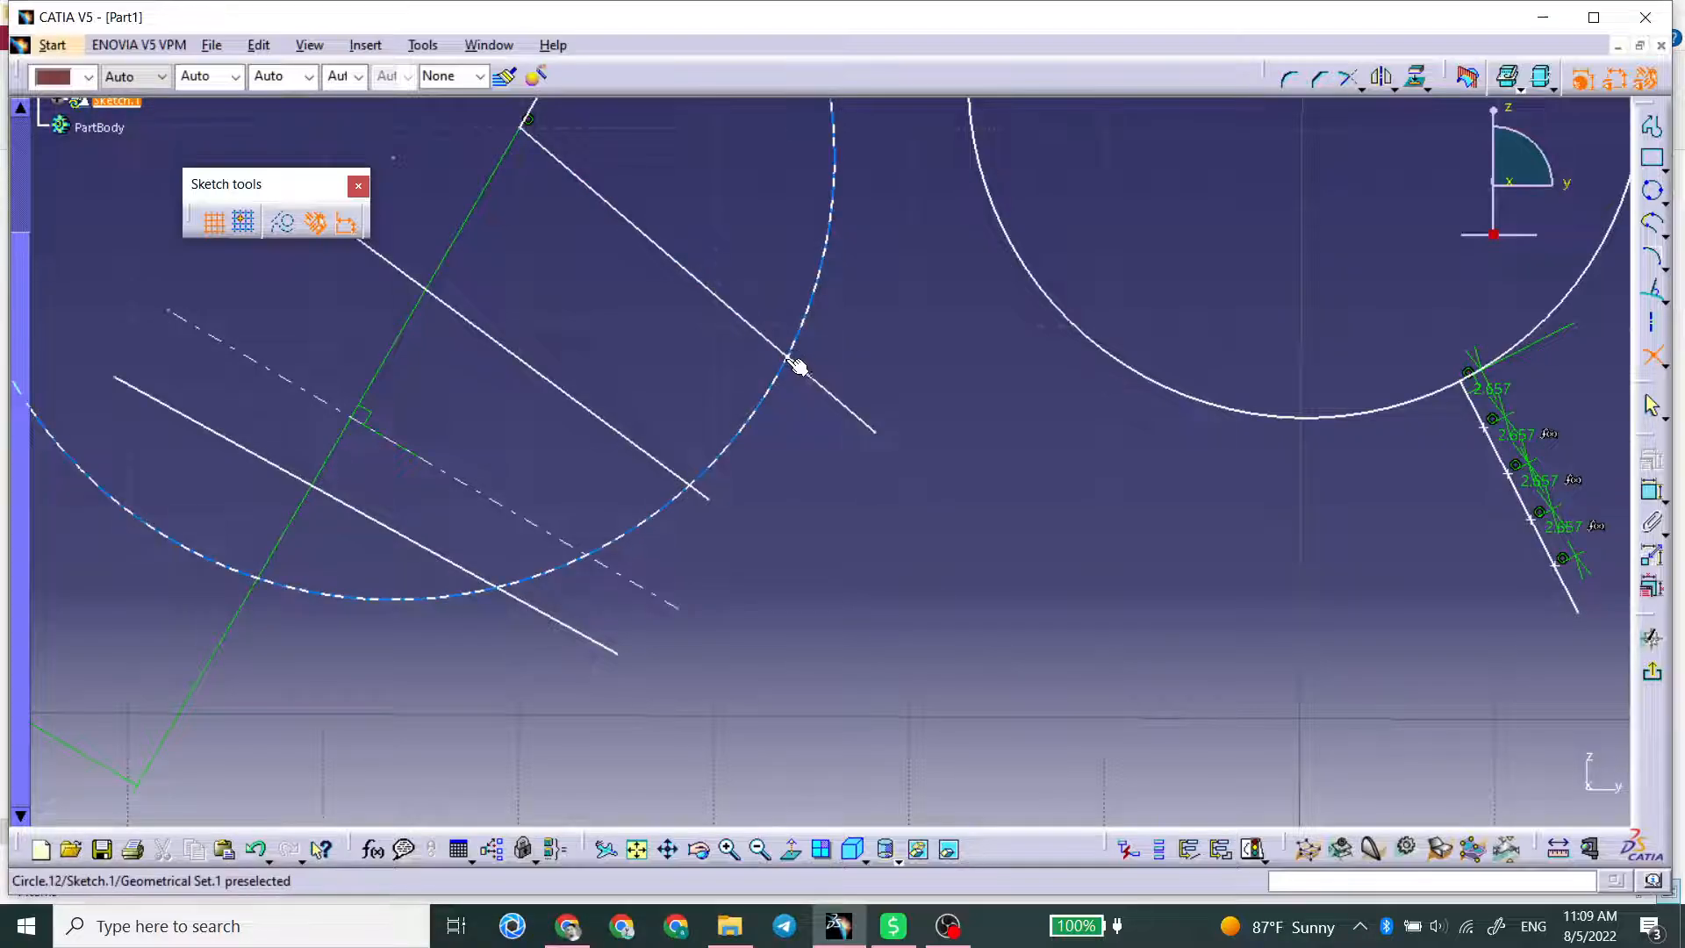
{"action": "left_click", "coordinate": [816, 383]}
{"action": "left_click", "coordinate": [794, 351]}
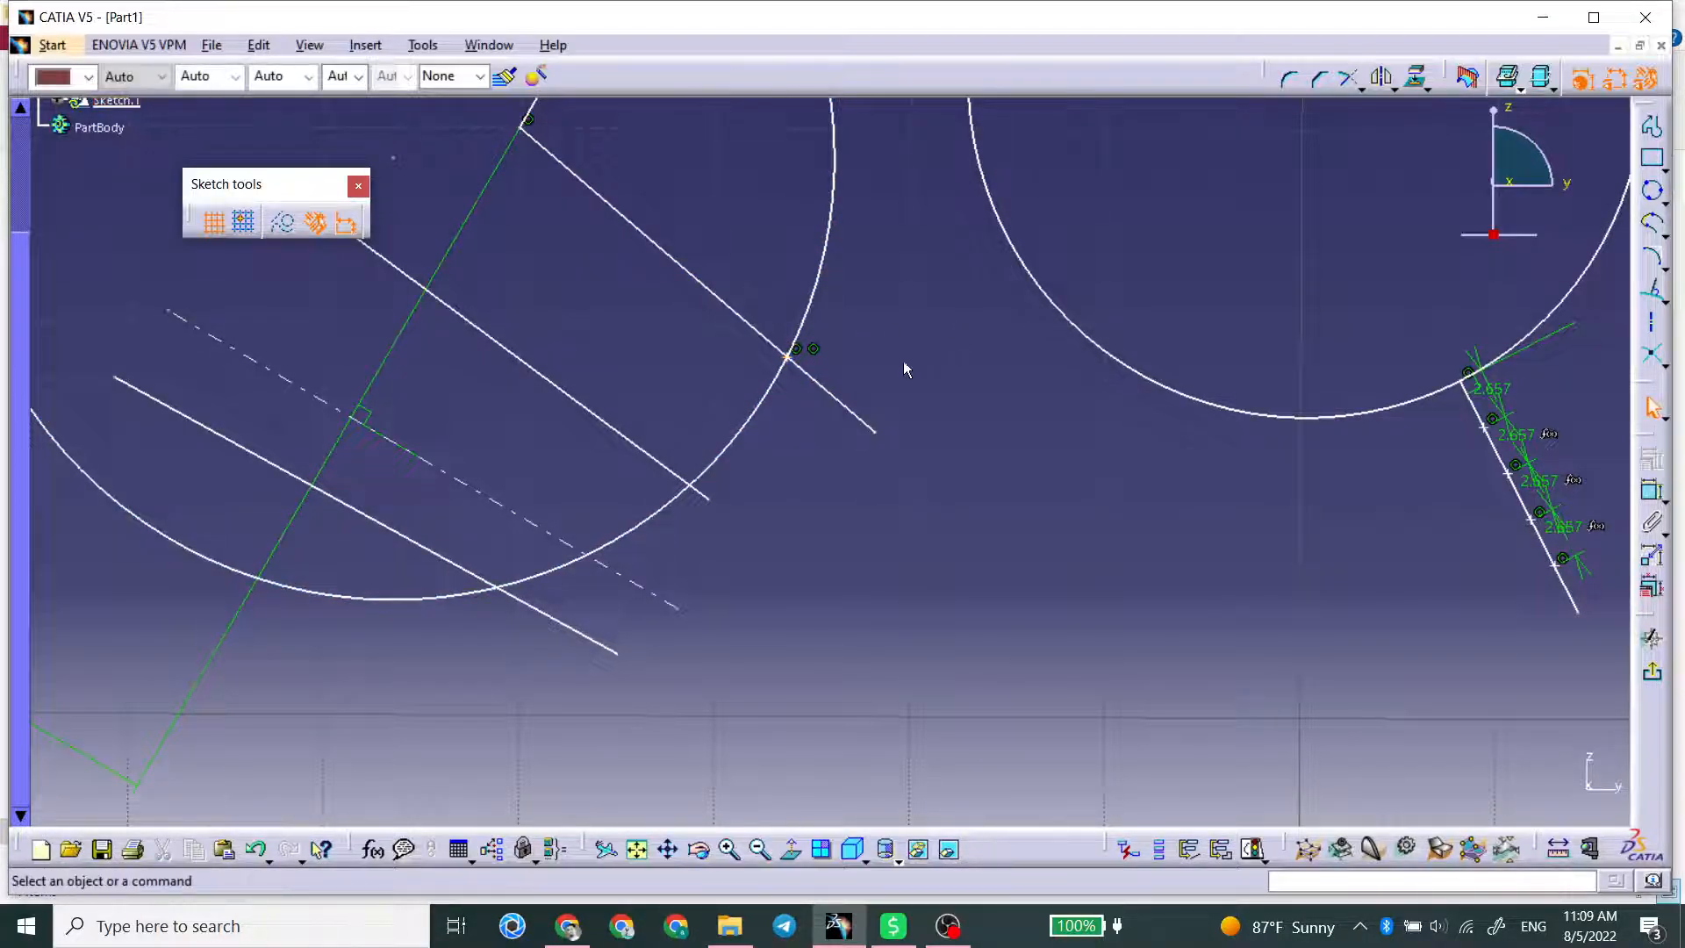
{"action": "left_click", "coordinate": [795, 358]}
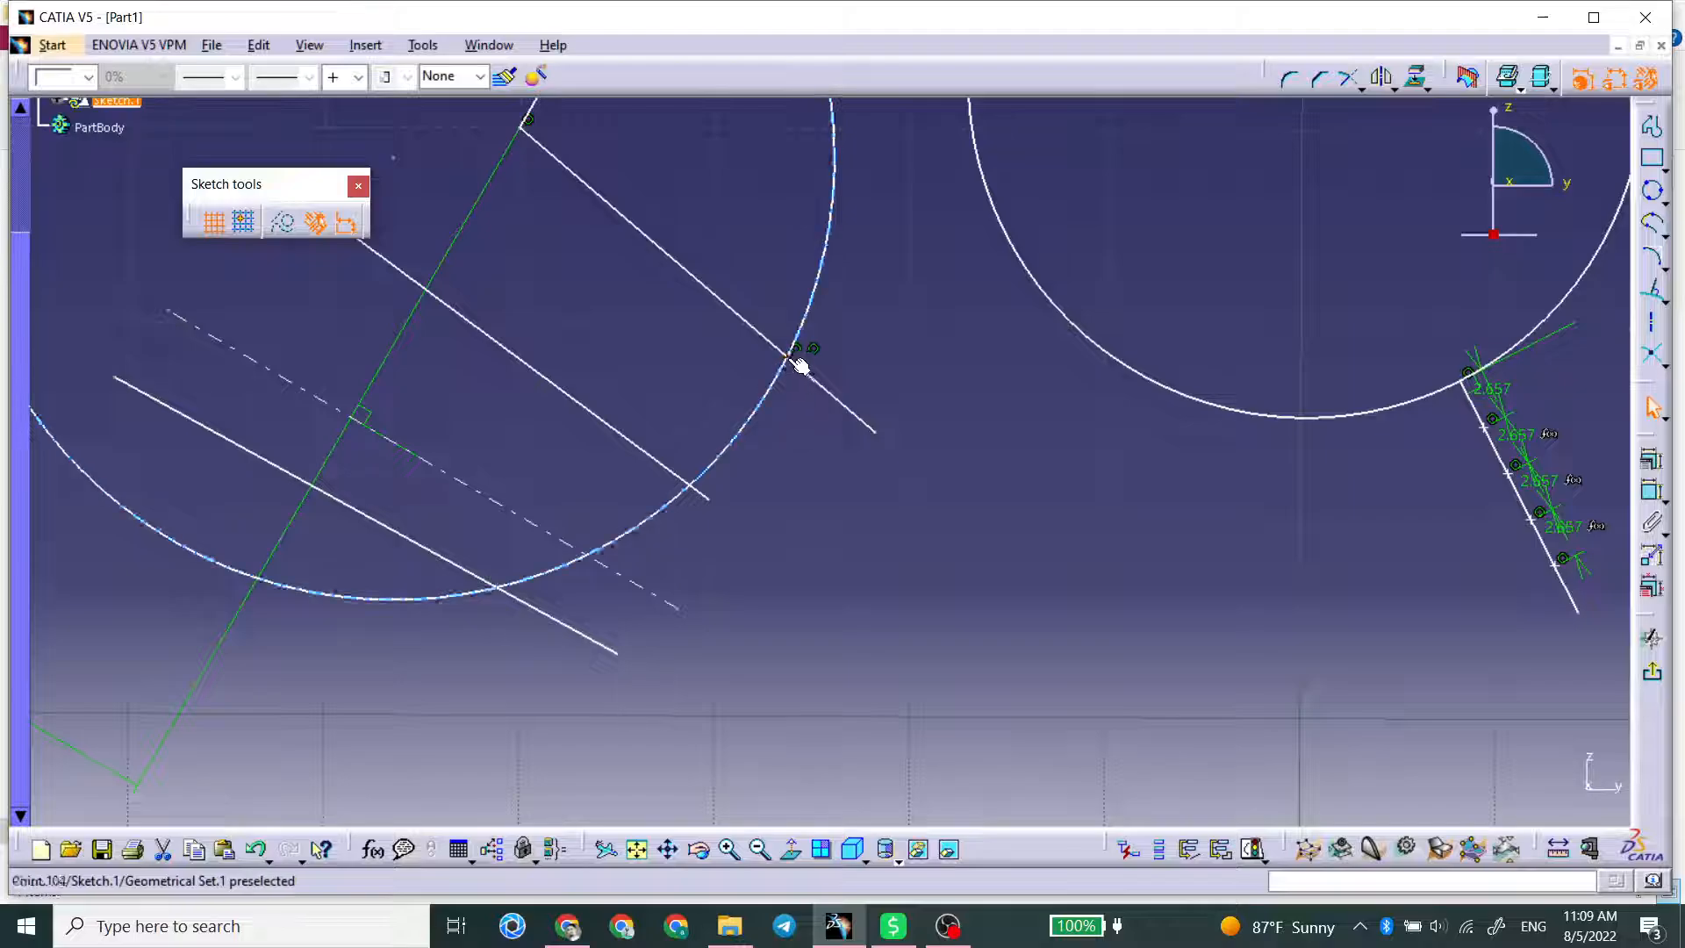
{"action": "left_click", "coordinate": [1039, 390]}
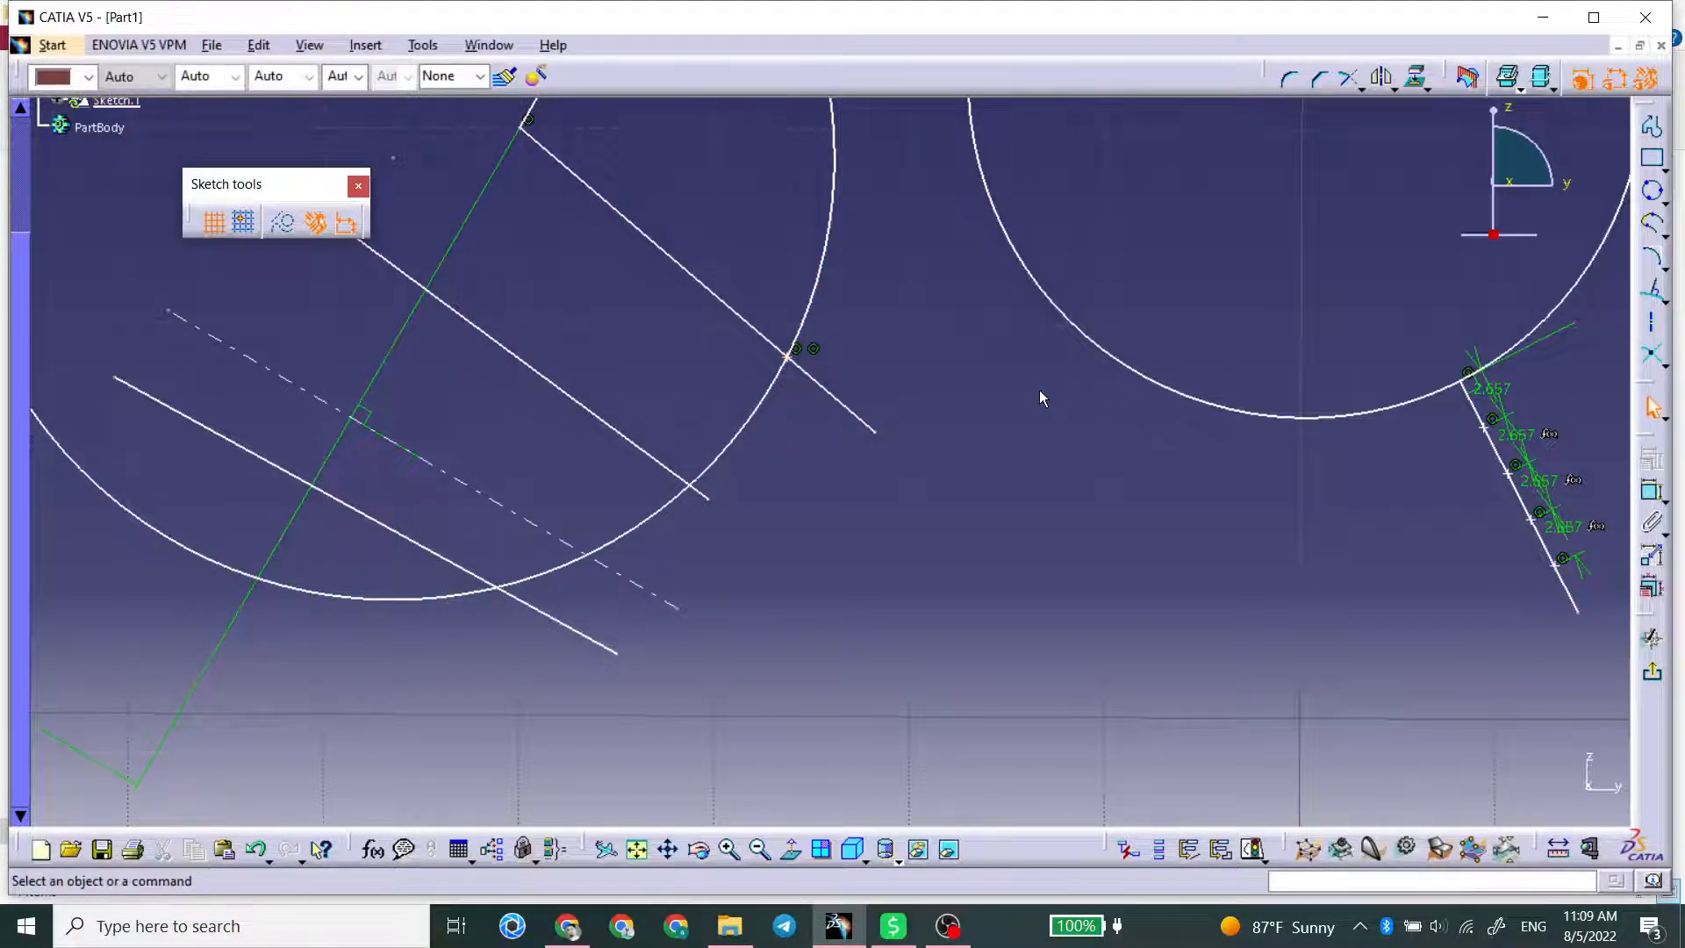
{"action": "left_click", "coordinate": [1663, 367]}
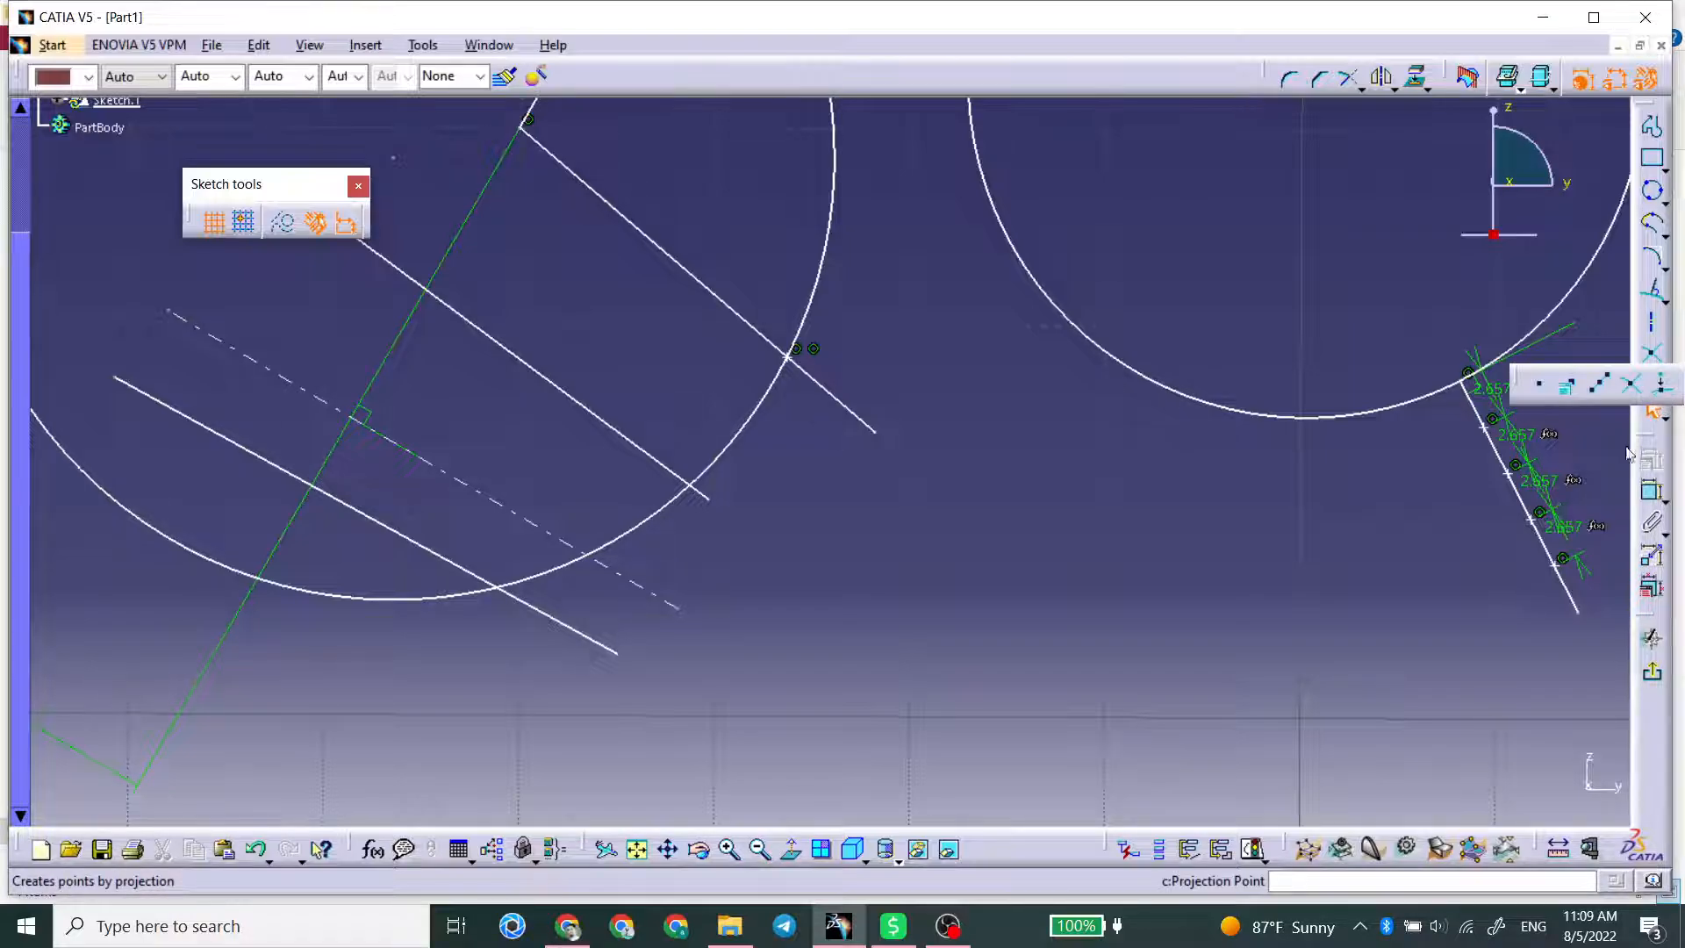
{"action": "mouse_move", "coordinate": [1387, 477]}
{"action": "middle_mouse_down"}
{"action": "mouse_move", "coordinate": [1279, 500]}
{"action": "mouse_move", "coordinate": [1129, 466]}
{"action": "mouse_move", "coordinate": [1205, 460]}
{"action": "middle_mouse_up"}
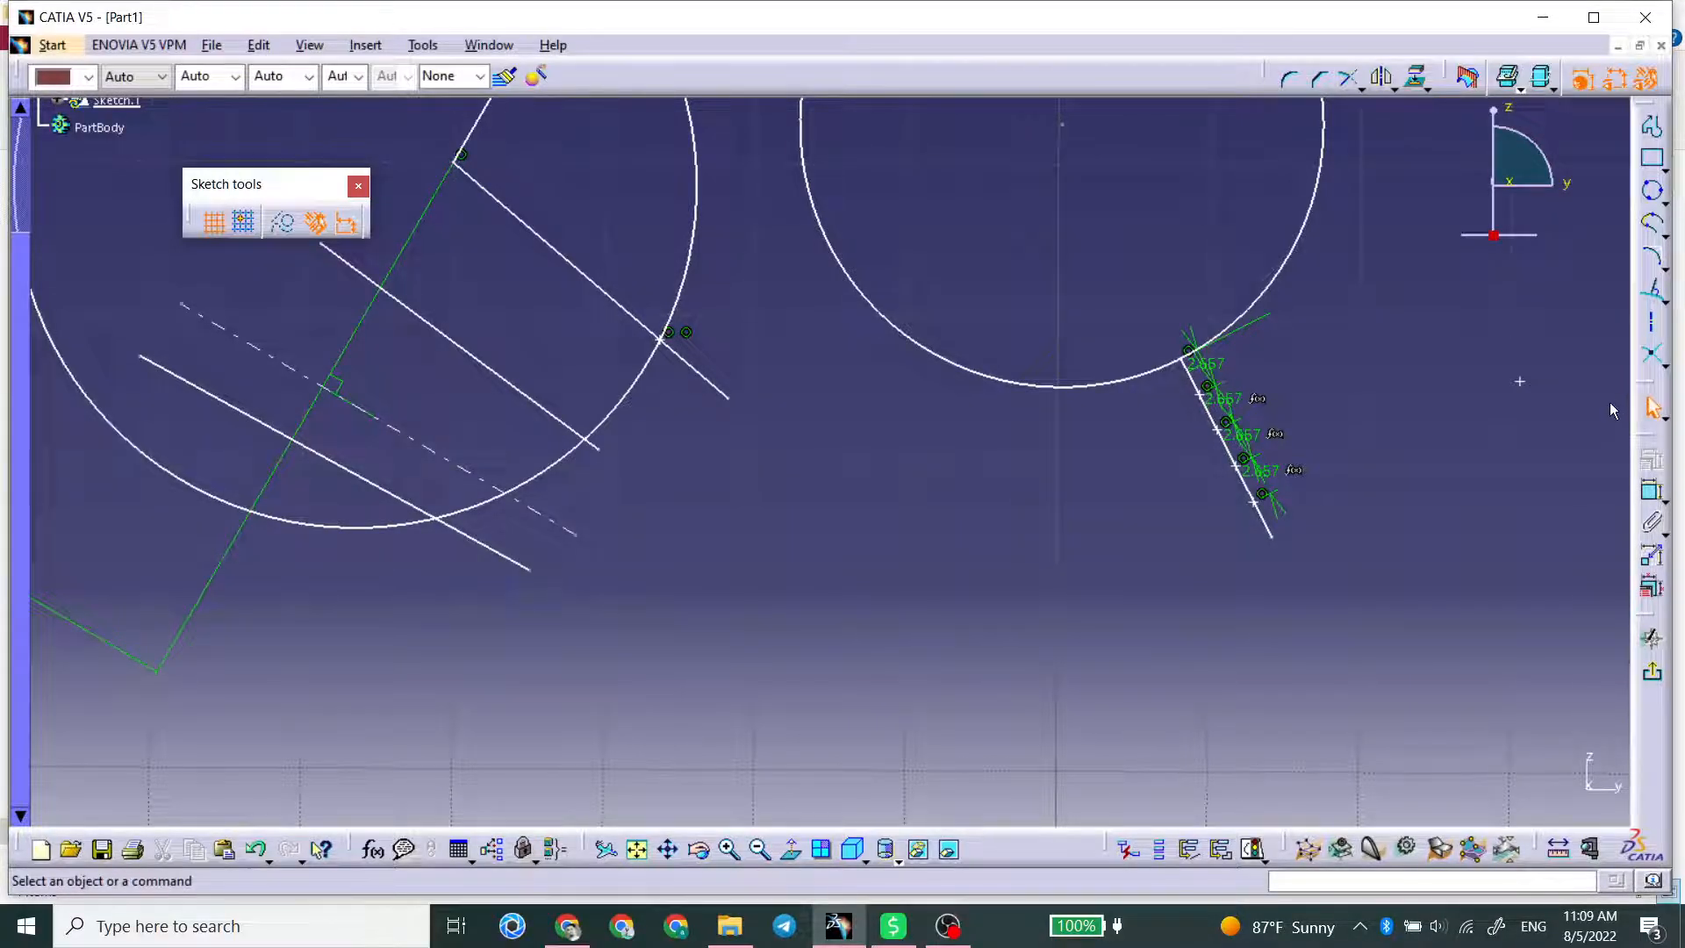
{"action": "mouse_move", "coordinate": [1027, 399]}
{"action": "middle_mouse_down"}
{"action": "mouse_move", "coordinate": [1001, 505]}
{"action": "mouse_move", "coordinate": [1018, 449]}
{"action": "middle_mouse_up"}
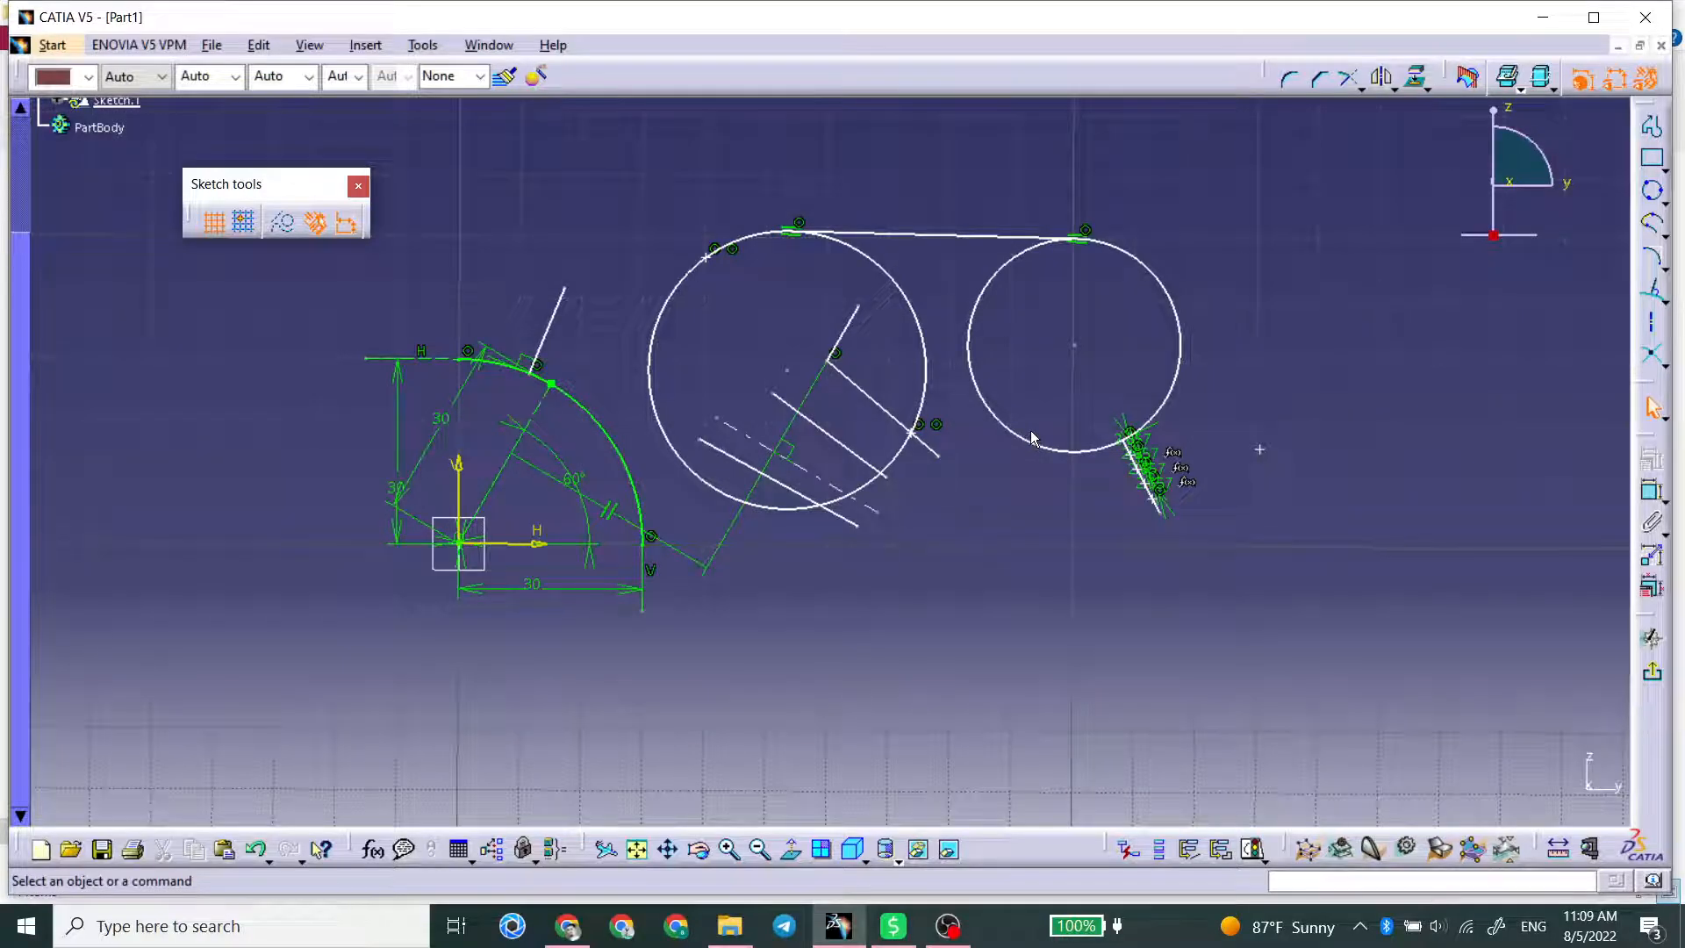